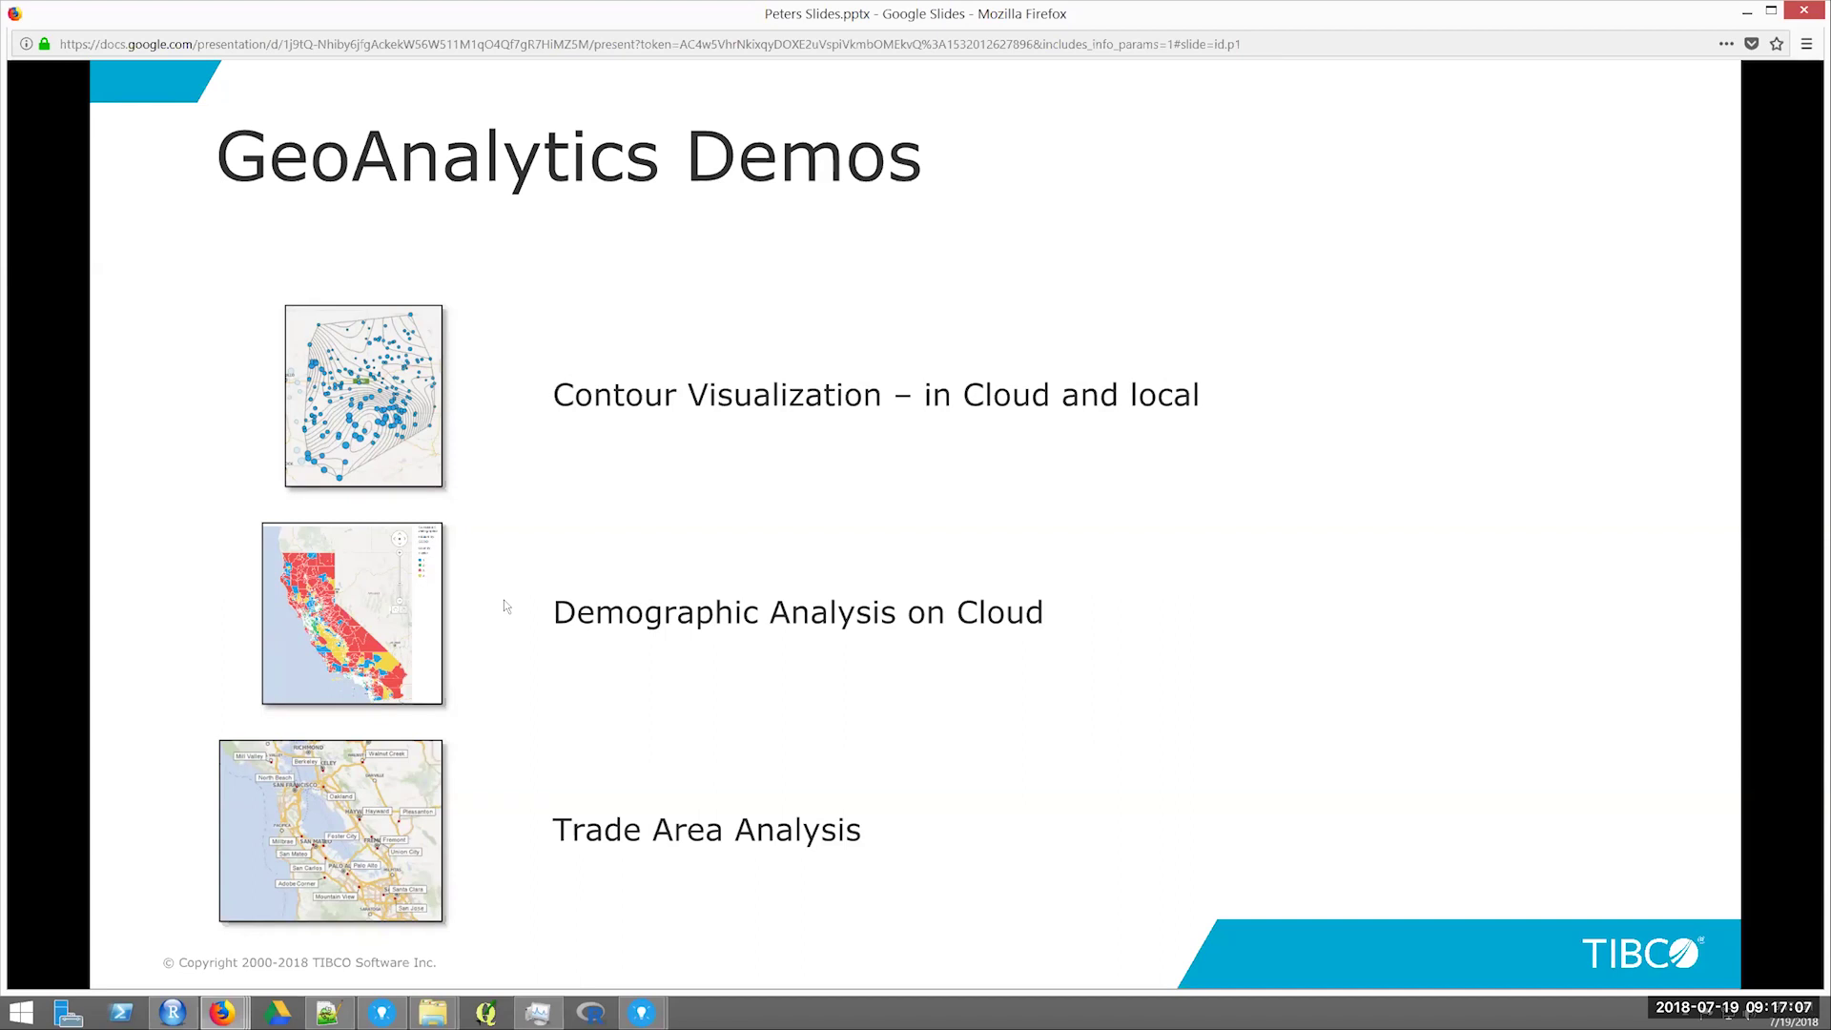
Open the Map Contour Plot Data Function from the TIBCO Exchange page in the other browser window and launch its cloud version.
{"action": "mouse_move", "coordinate": [497, 833]}
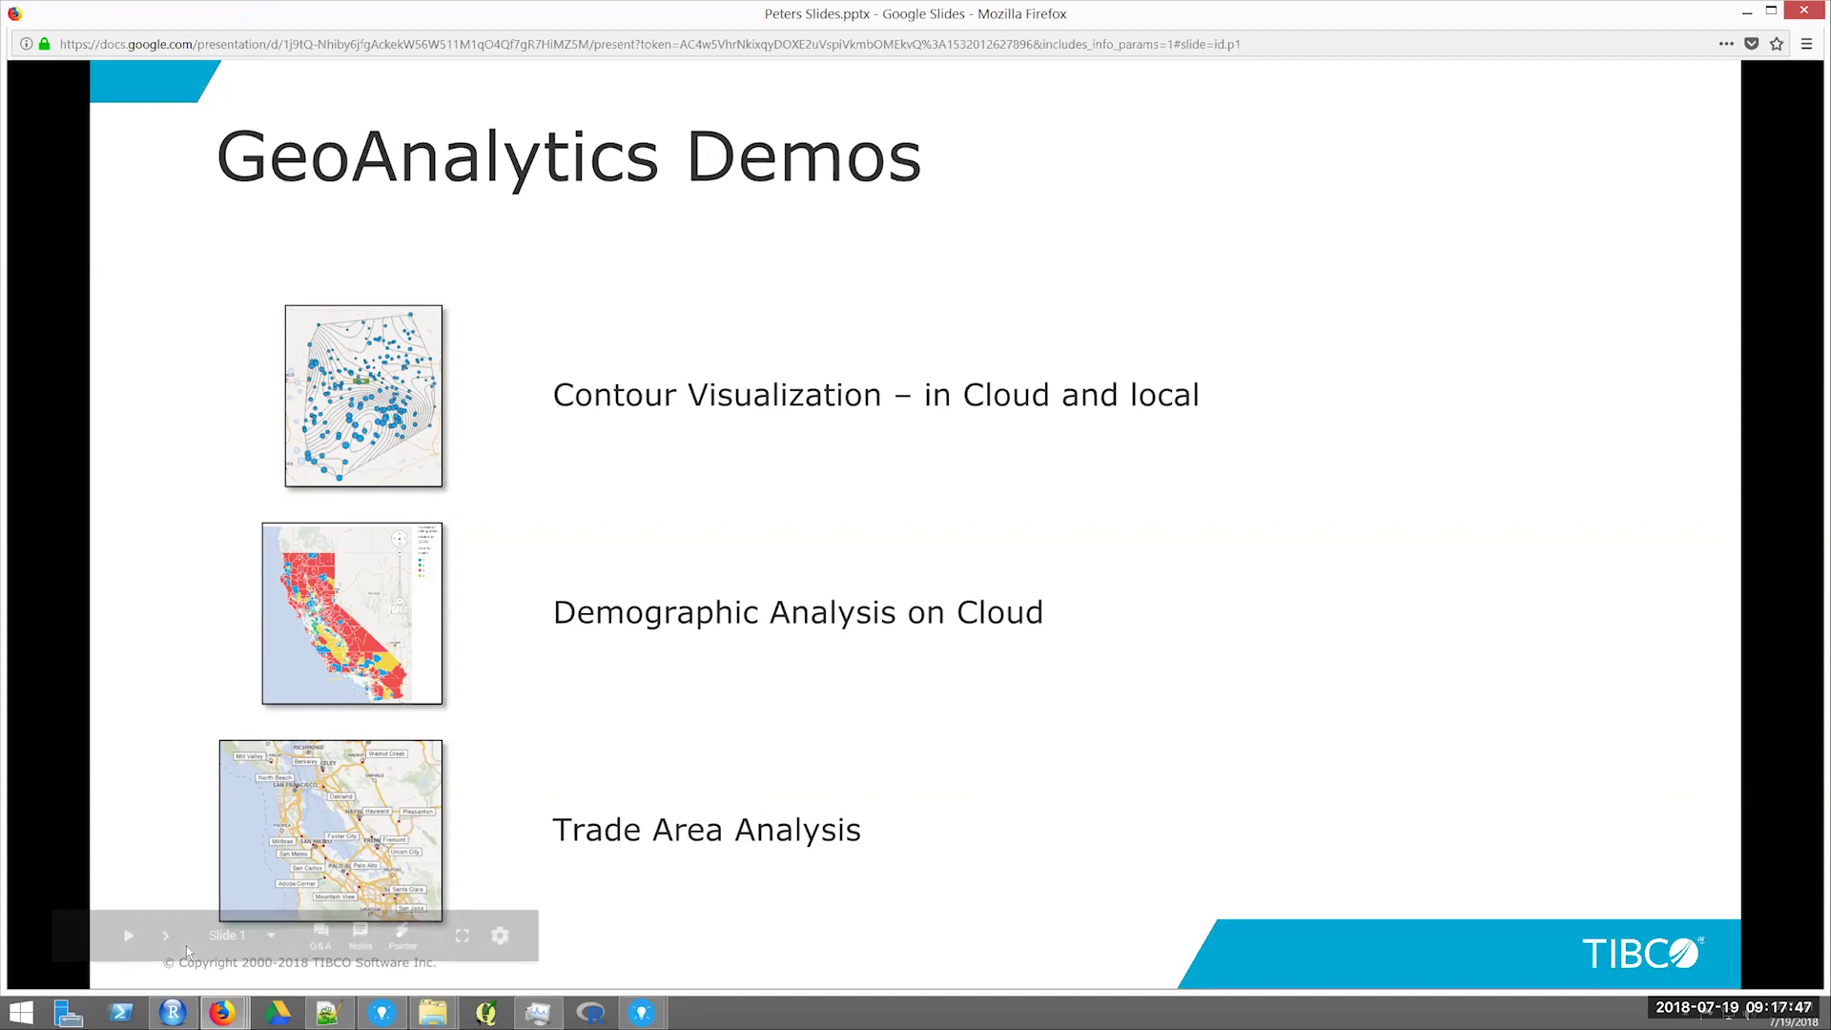
{"action": "mouse_move", "coordinate": [223, 1012]}
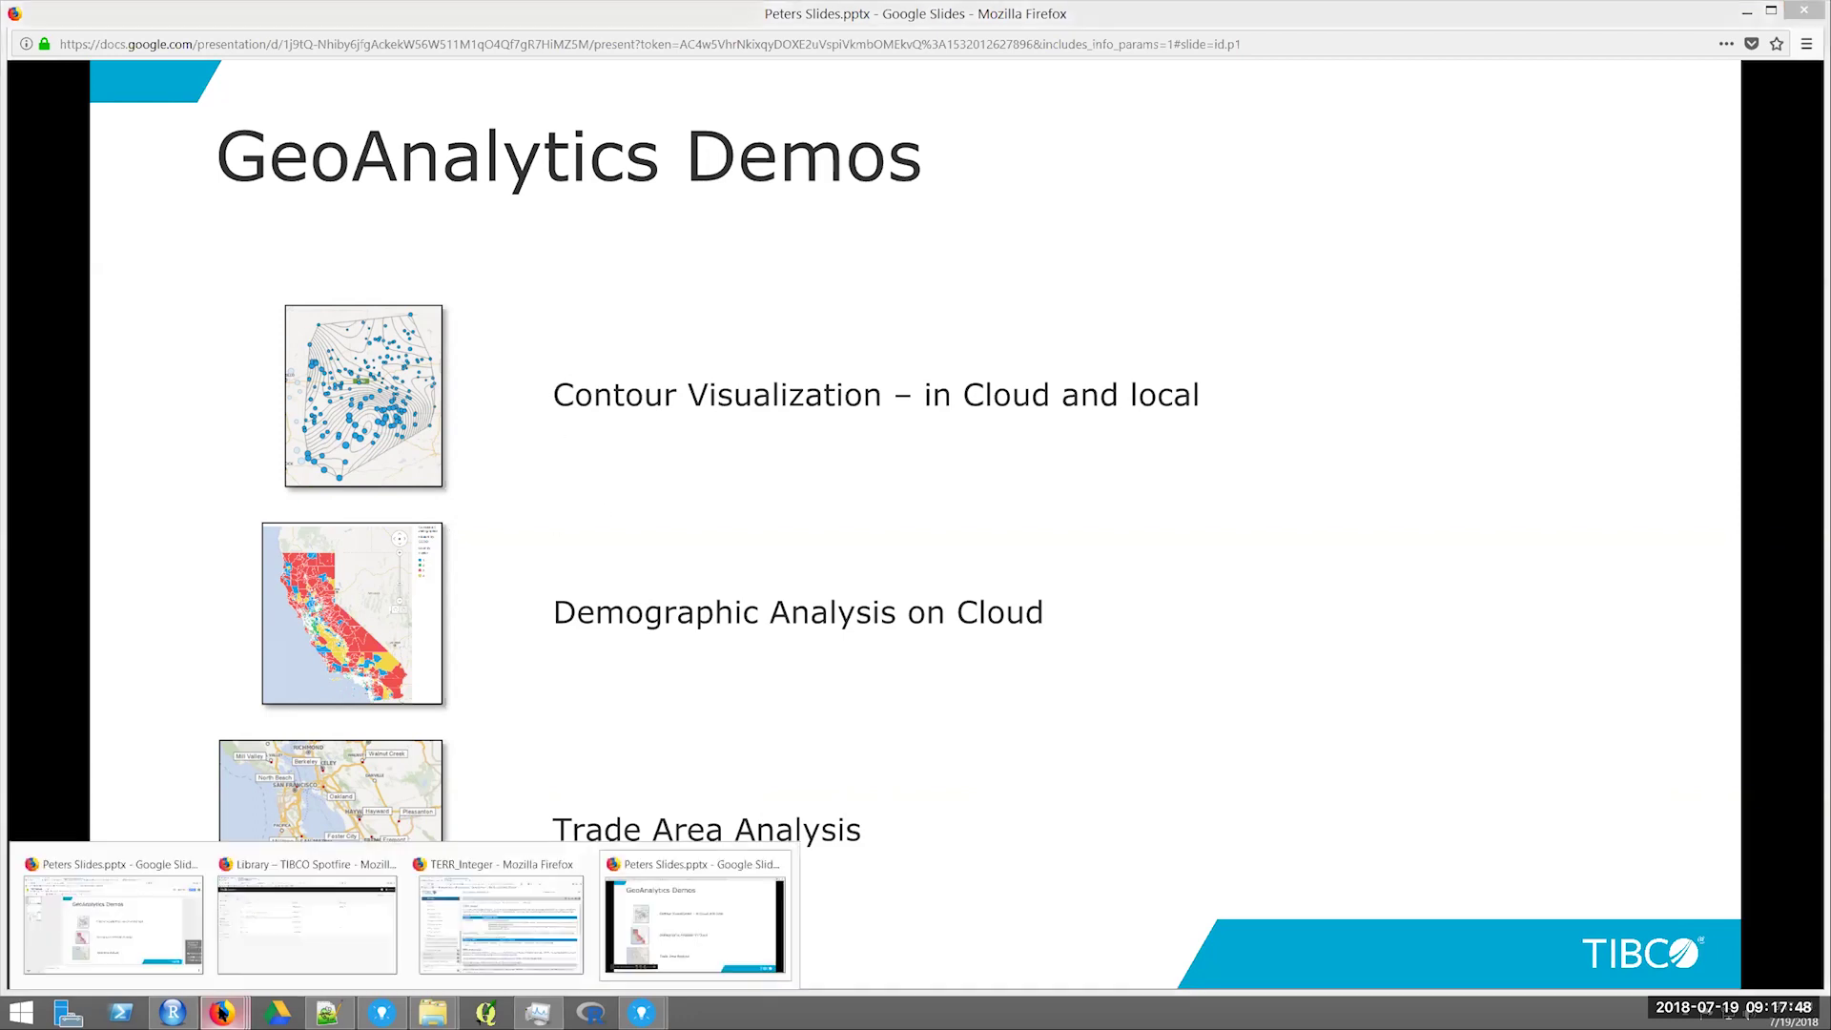
{"action": "left_click", "coordinate": [92, 913]}
{"action": "left_click", "coordinate": [267, 34]}
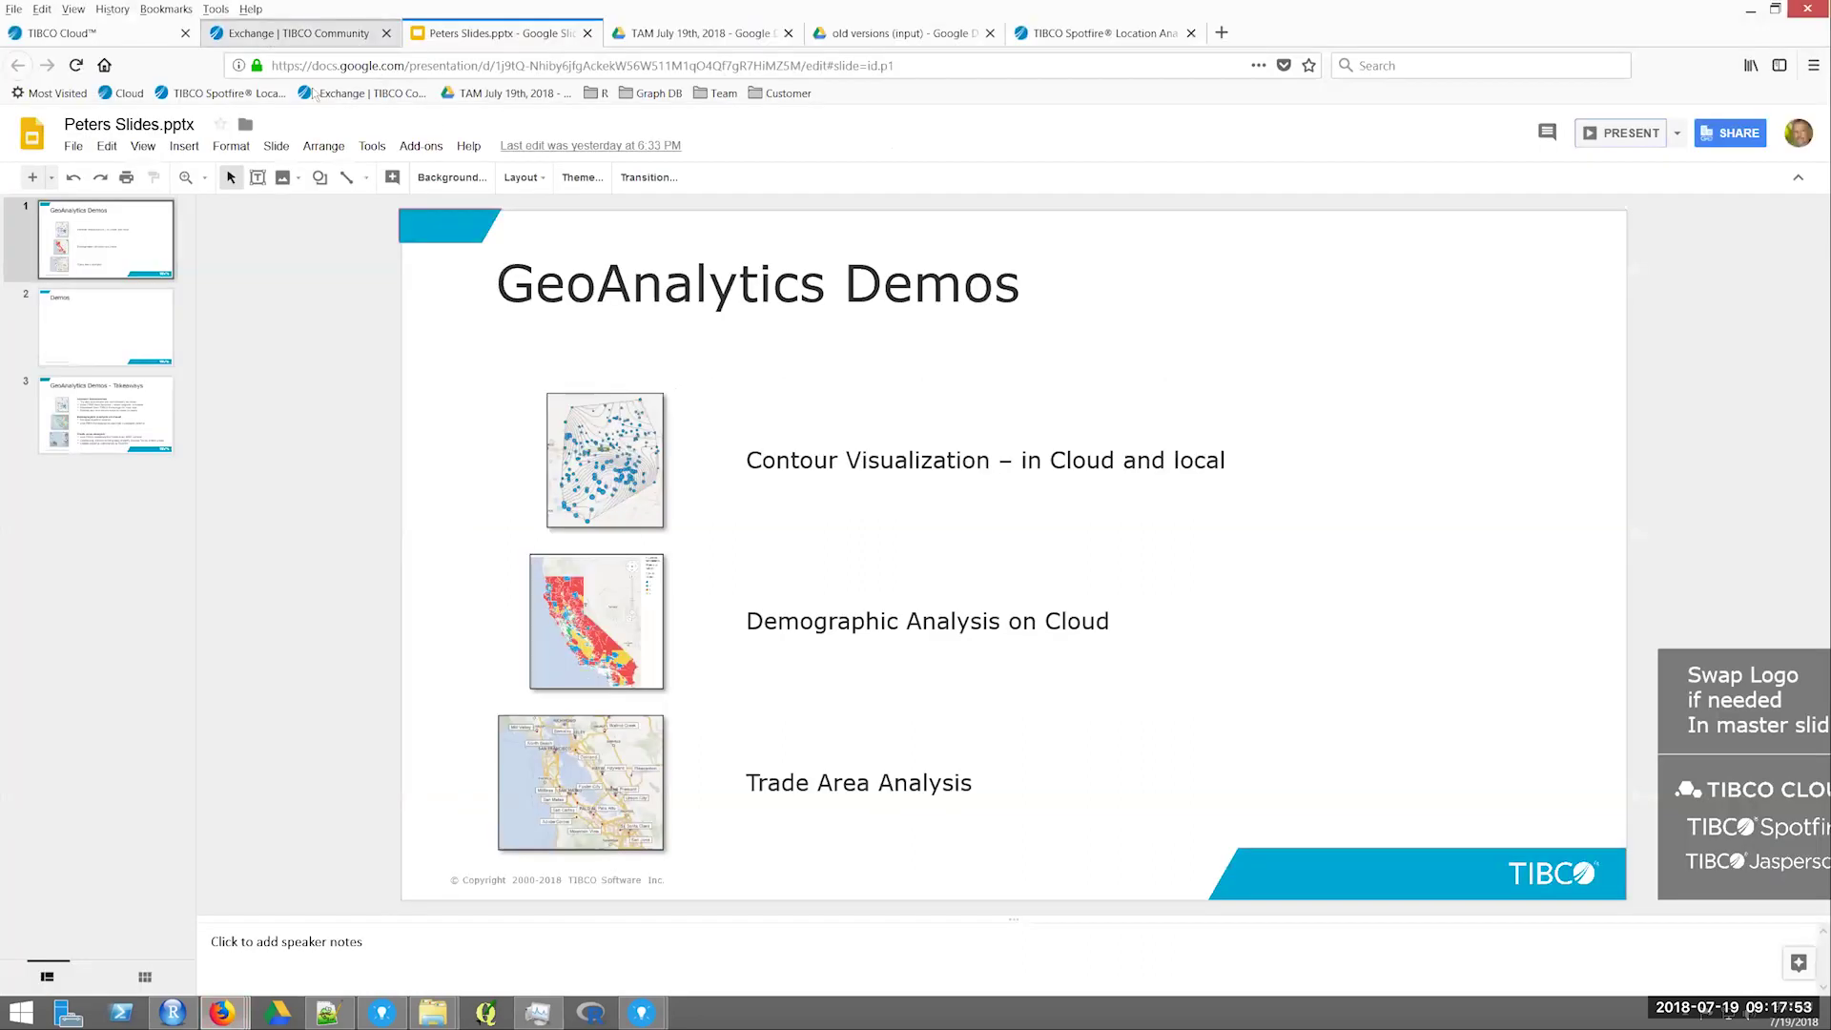
{"action": "scroll", "coordinate": [267, 523], "scroll_direction": "down", "scroll_amount": 1}
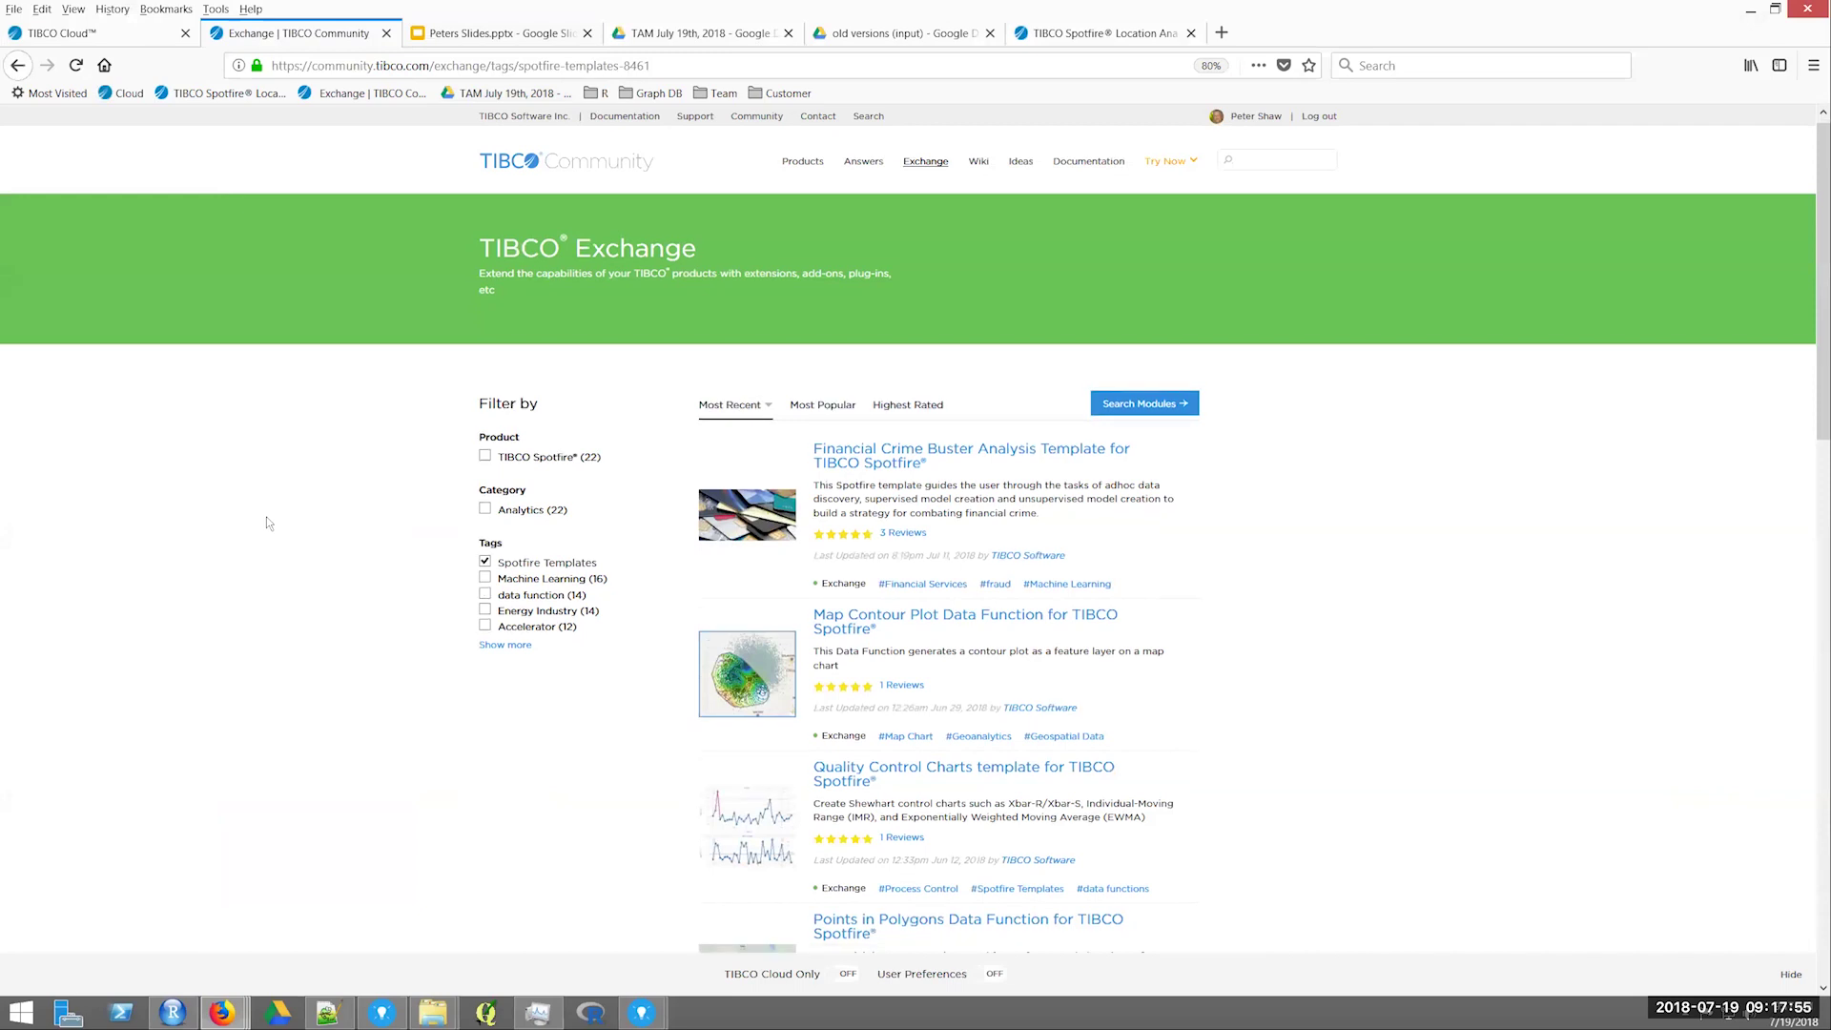
{"action": "scroll", "coordinate": [267, 522], "scroll_direction": "up", "scroll_amount": 1}
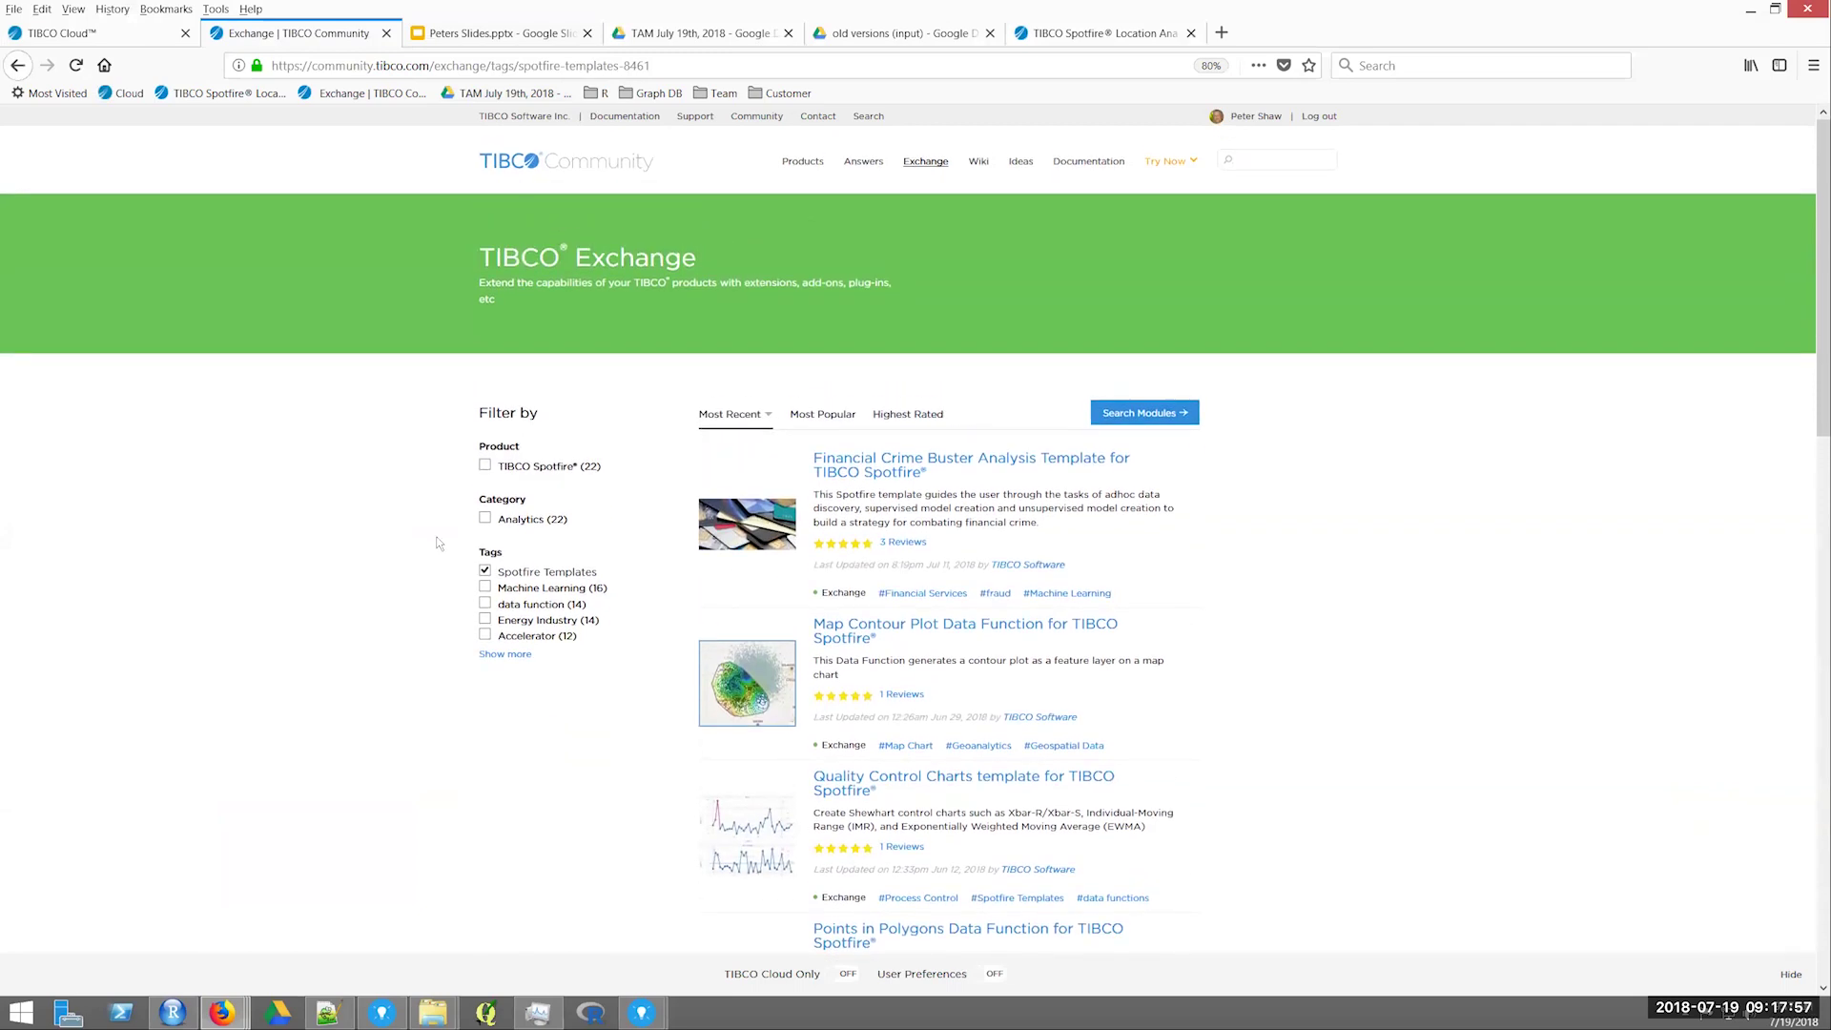
{"action": "left_click", "coordinate": [868, 637]}
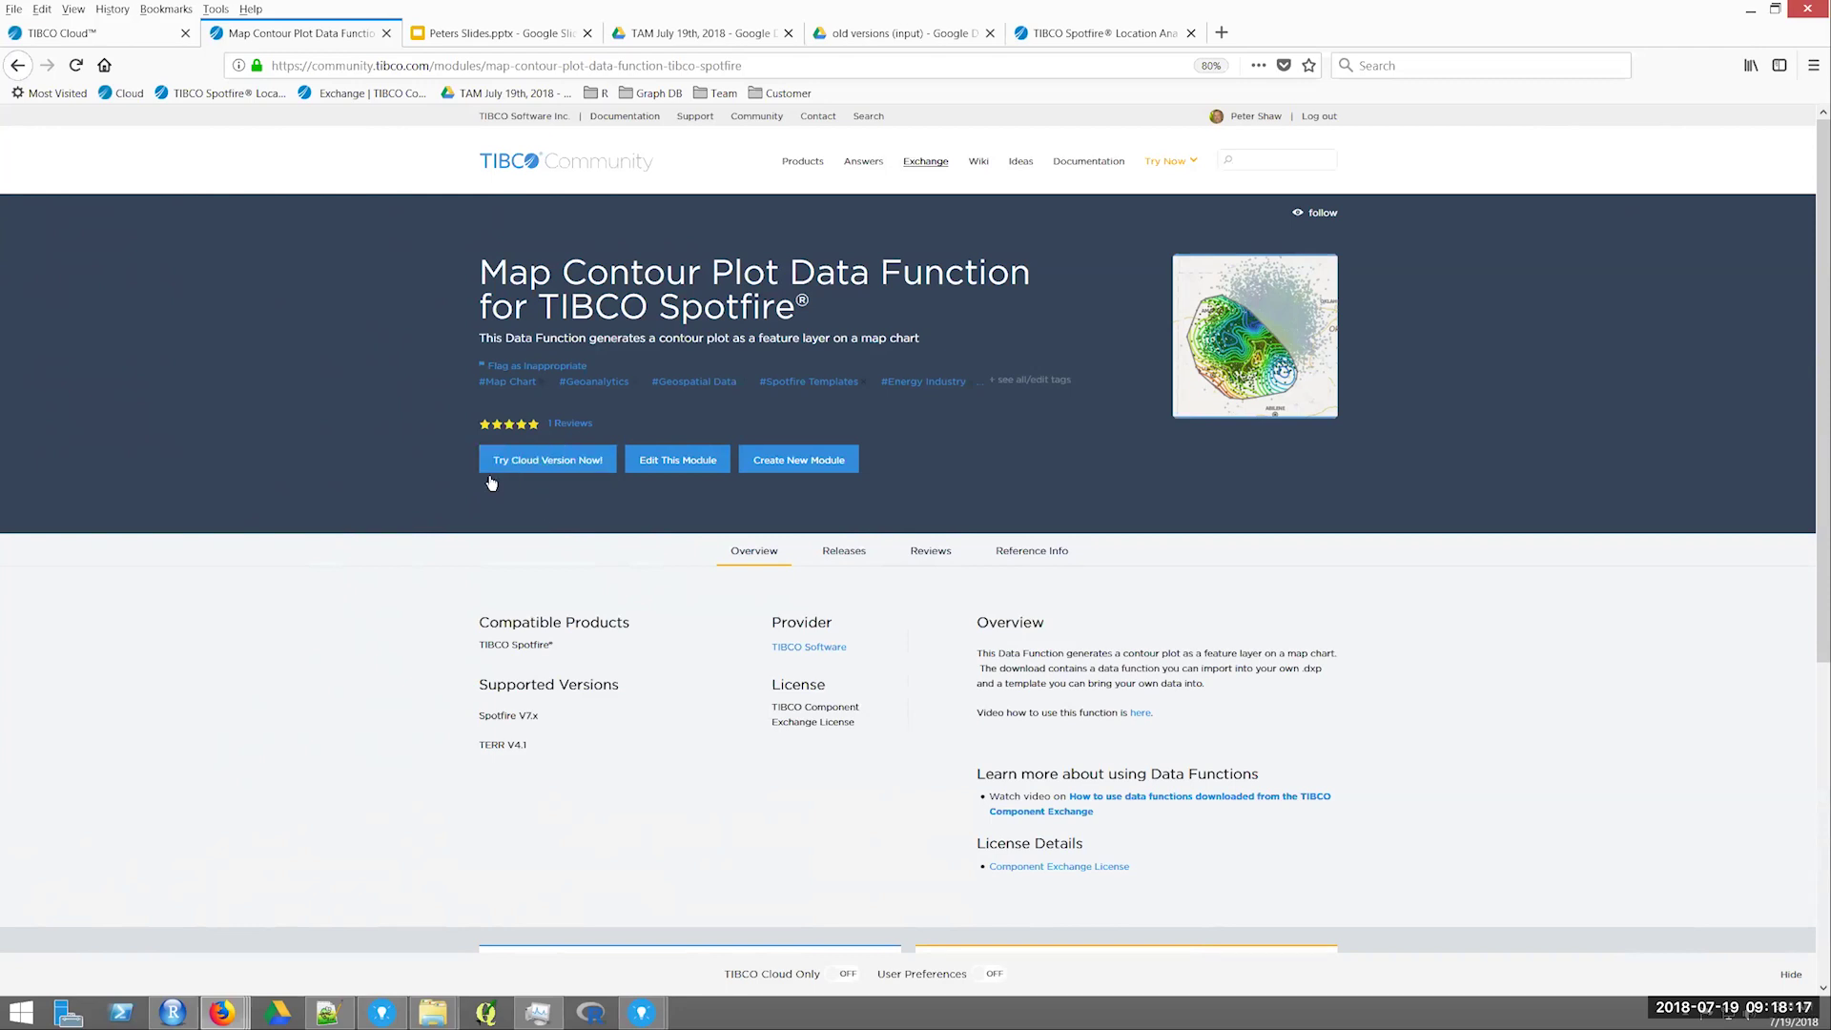
{"action": "left_click", "coordinate": [559, 466]}
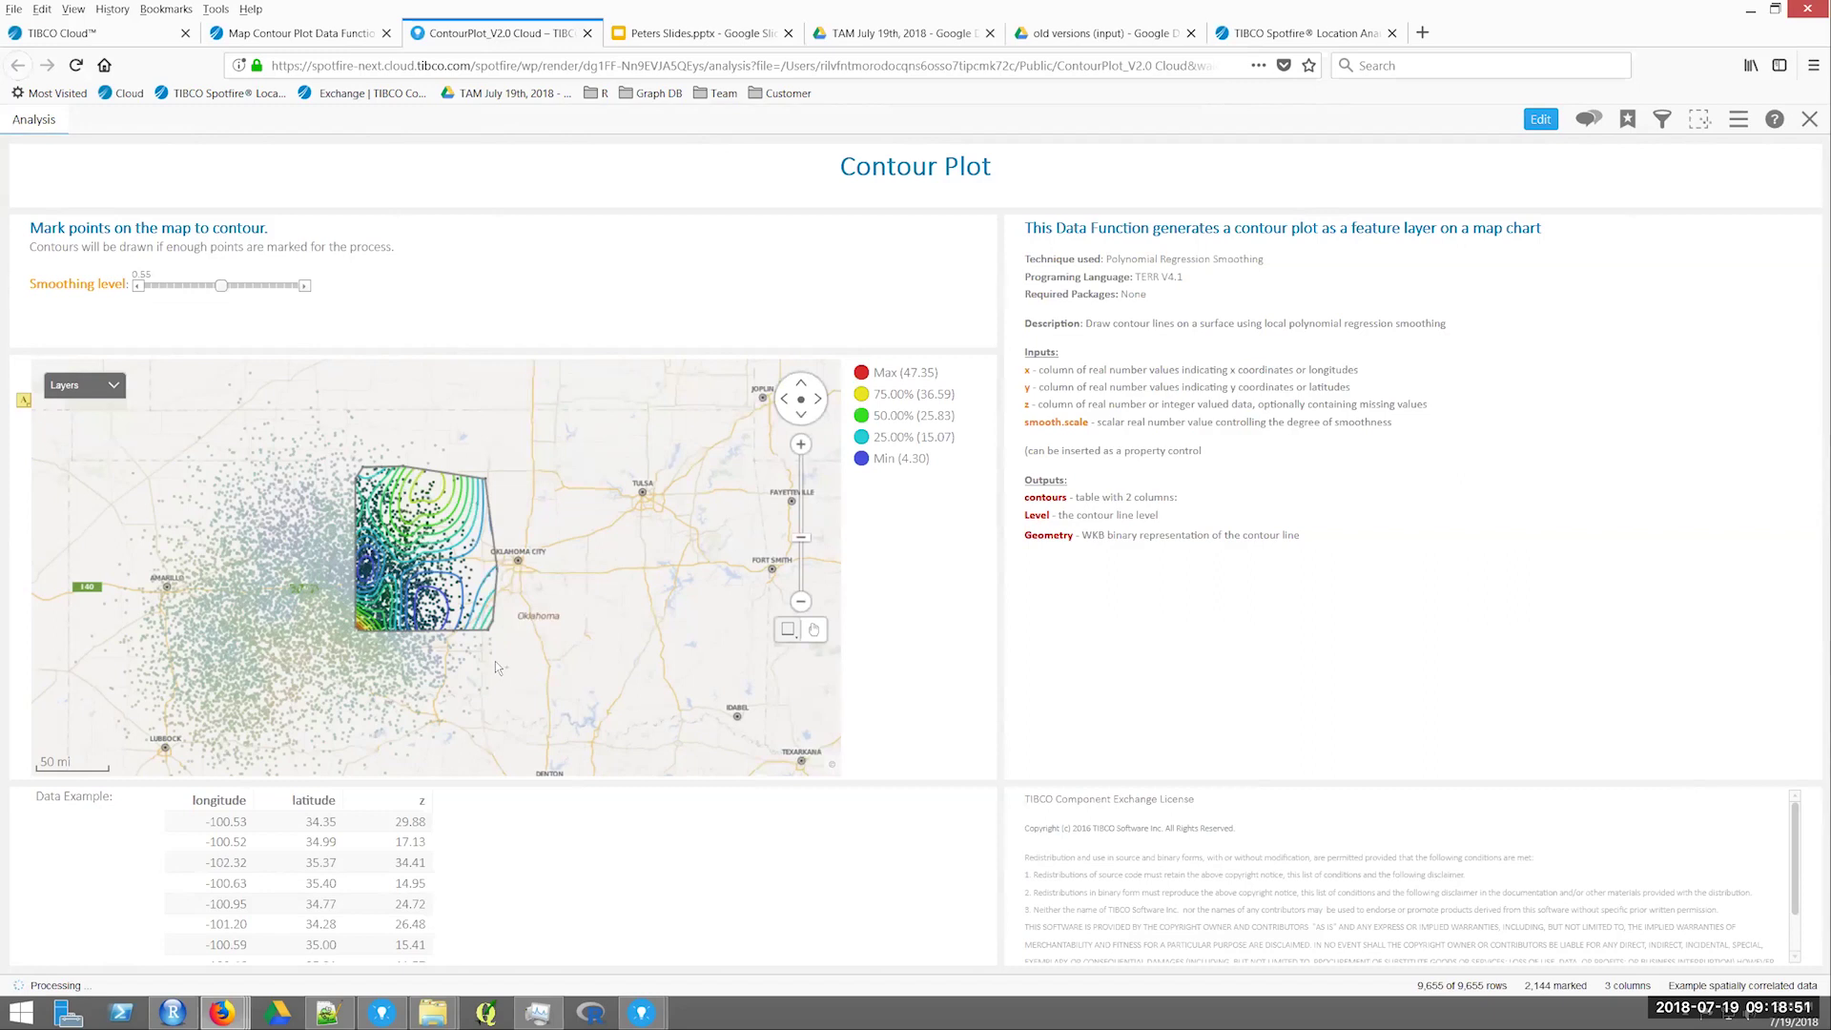
Clear the marking on the cloud contour map, and mark its north-eastern points and its south-eastern points in turn.
{"action": "left_click", "coordinate": [472, 618]}
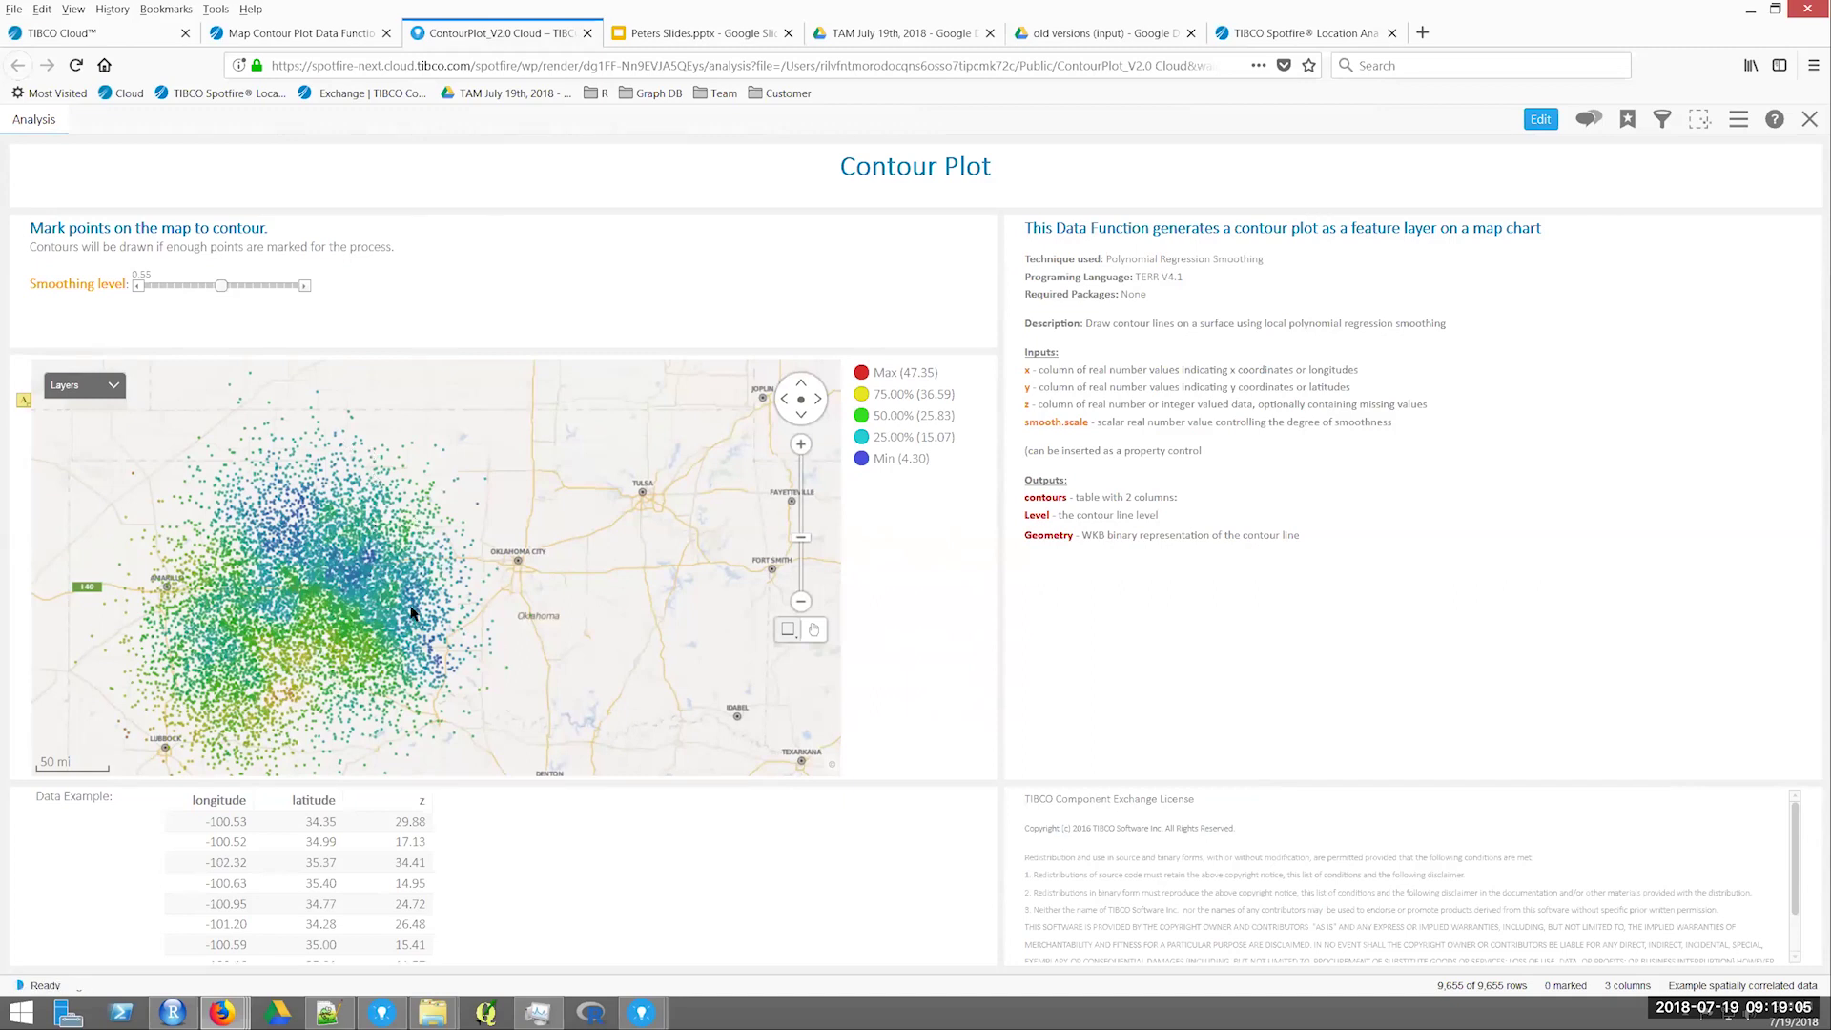
{"action": "left_click_drag", "start_coordinate": [478, 446], "coordinate": [296, 600]}
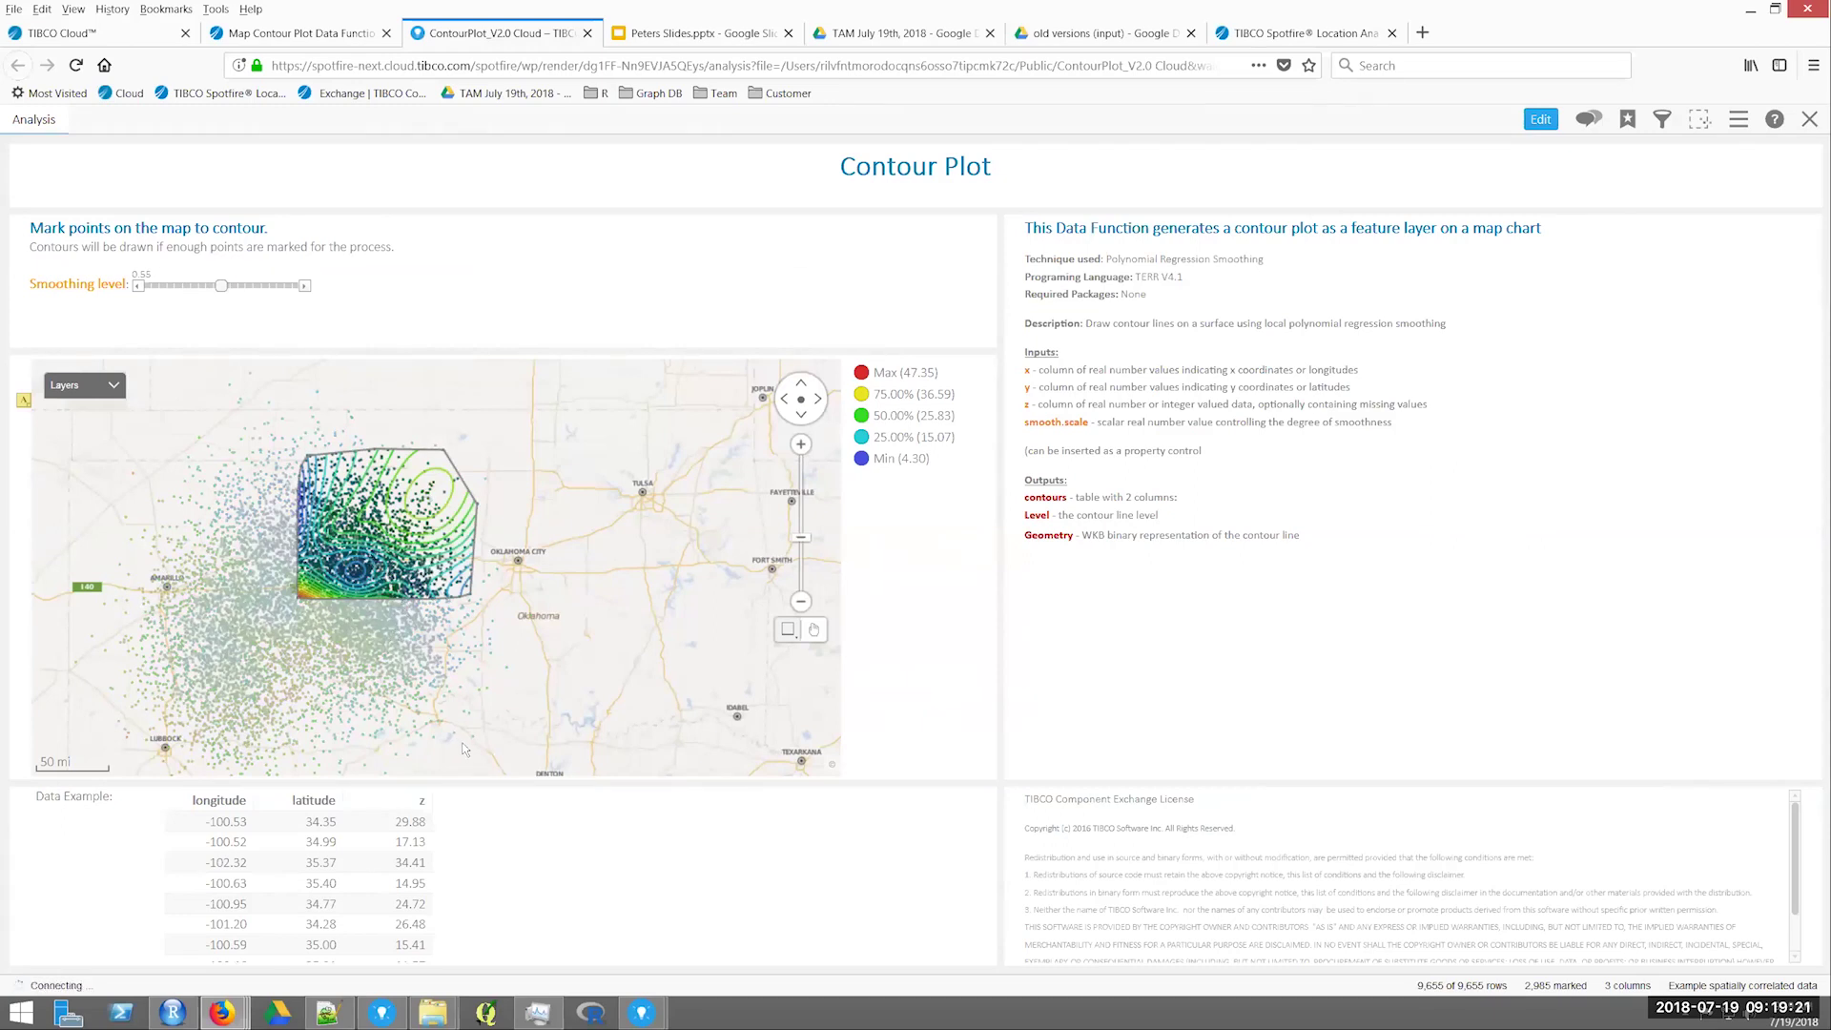
{"action": "left_click_drag", "start_coordinate": [495, 759], "coordinate": [357, 592]}
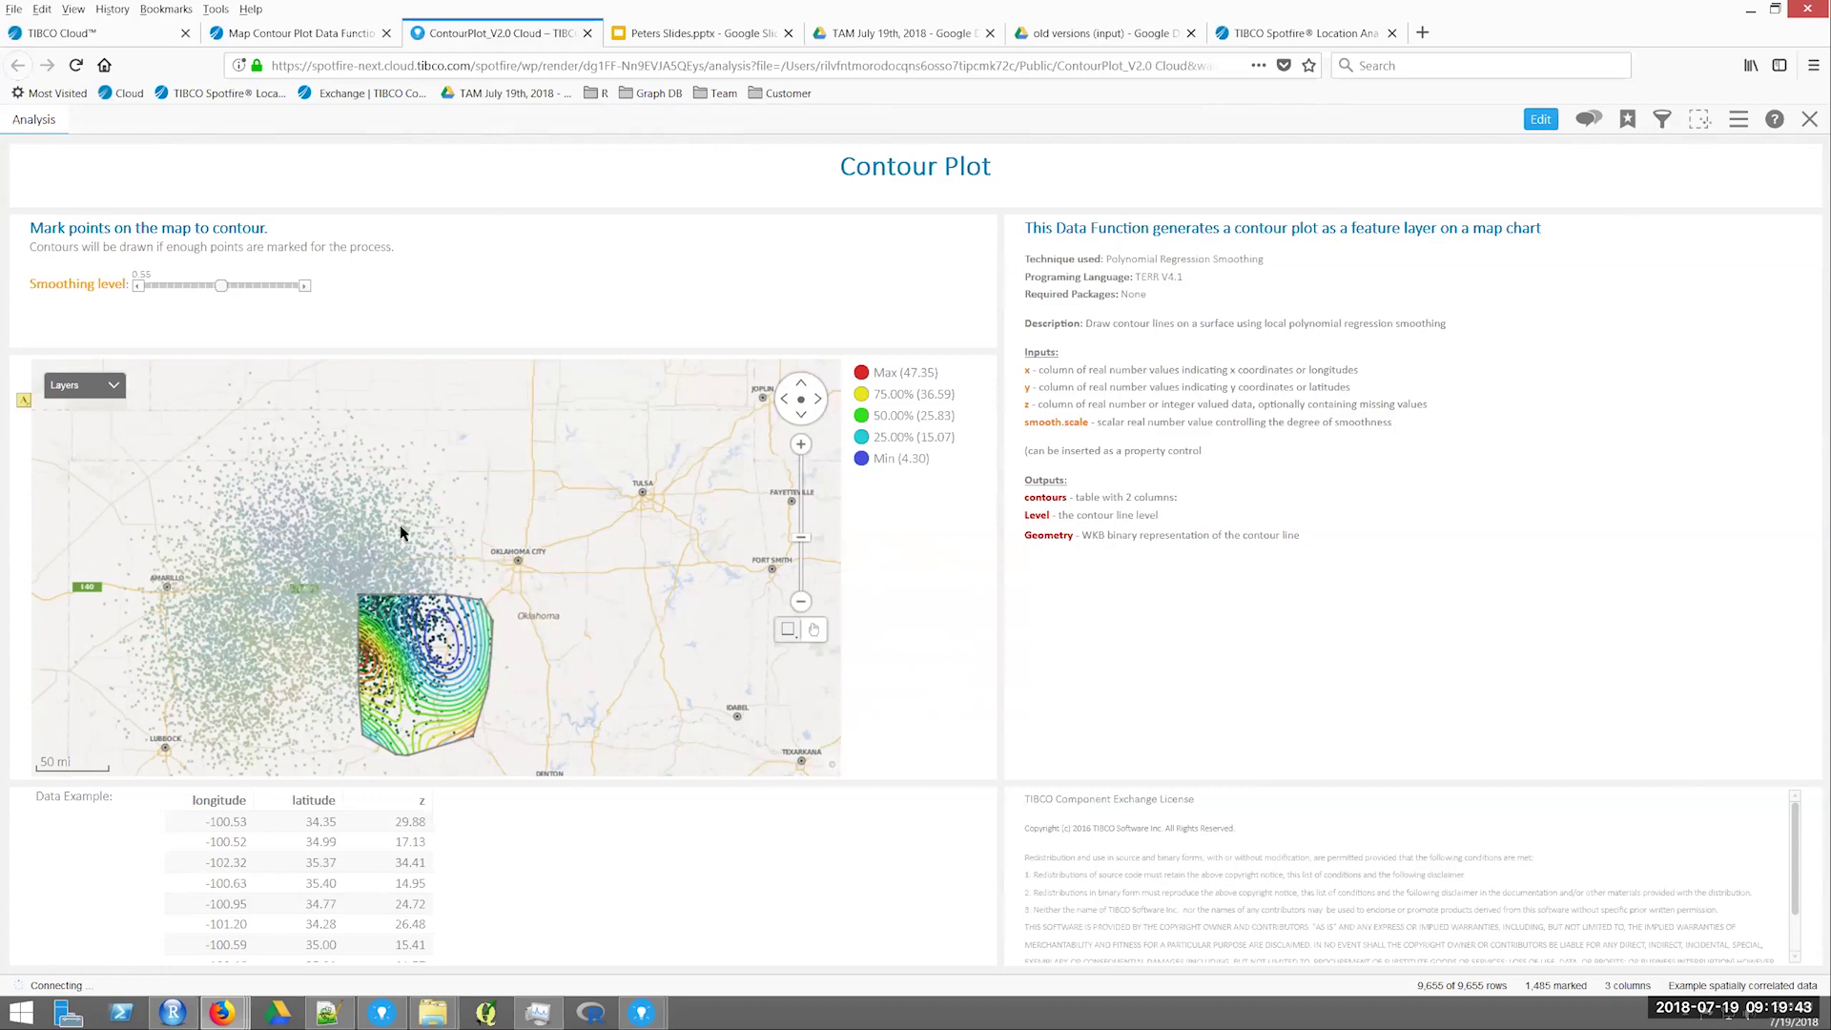
Switch to Contour Starting point.dxp in TIBCO Spotfire and add a map chart of the Spatial 200 data.
{"action": "mouse_move", "coordinate": [369, 525]}
{"action": "mouse_move", "coordinate": [649, 1014]}
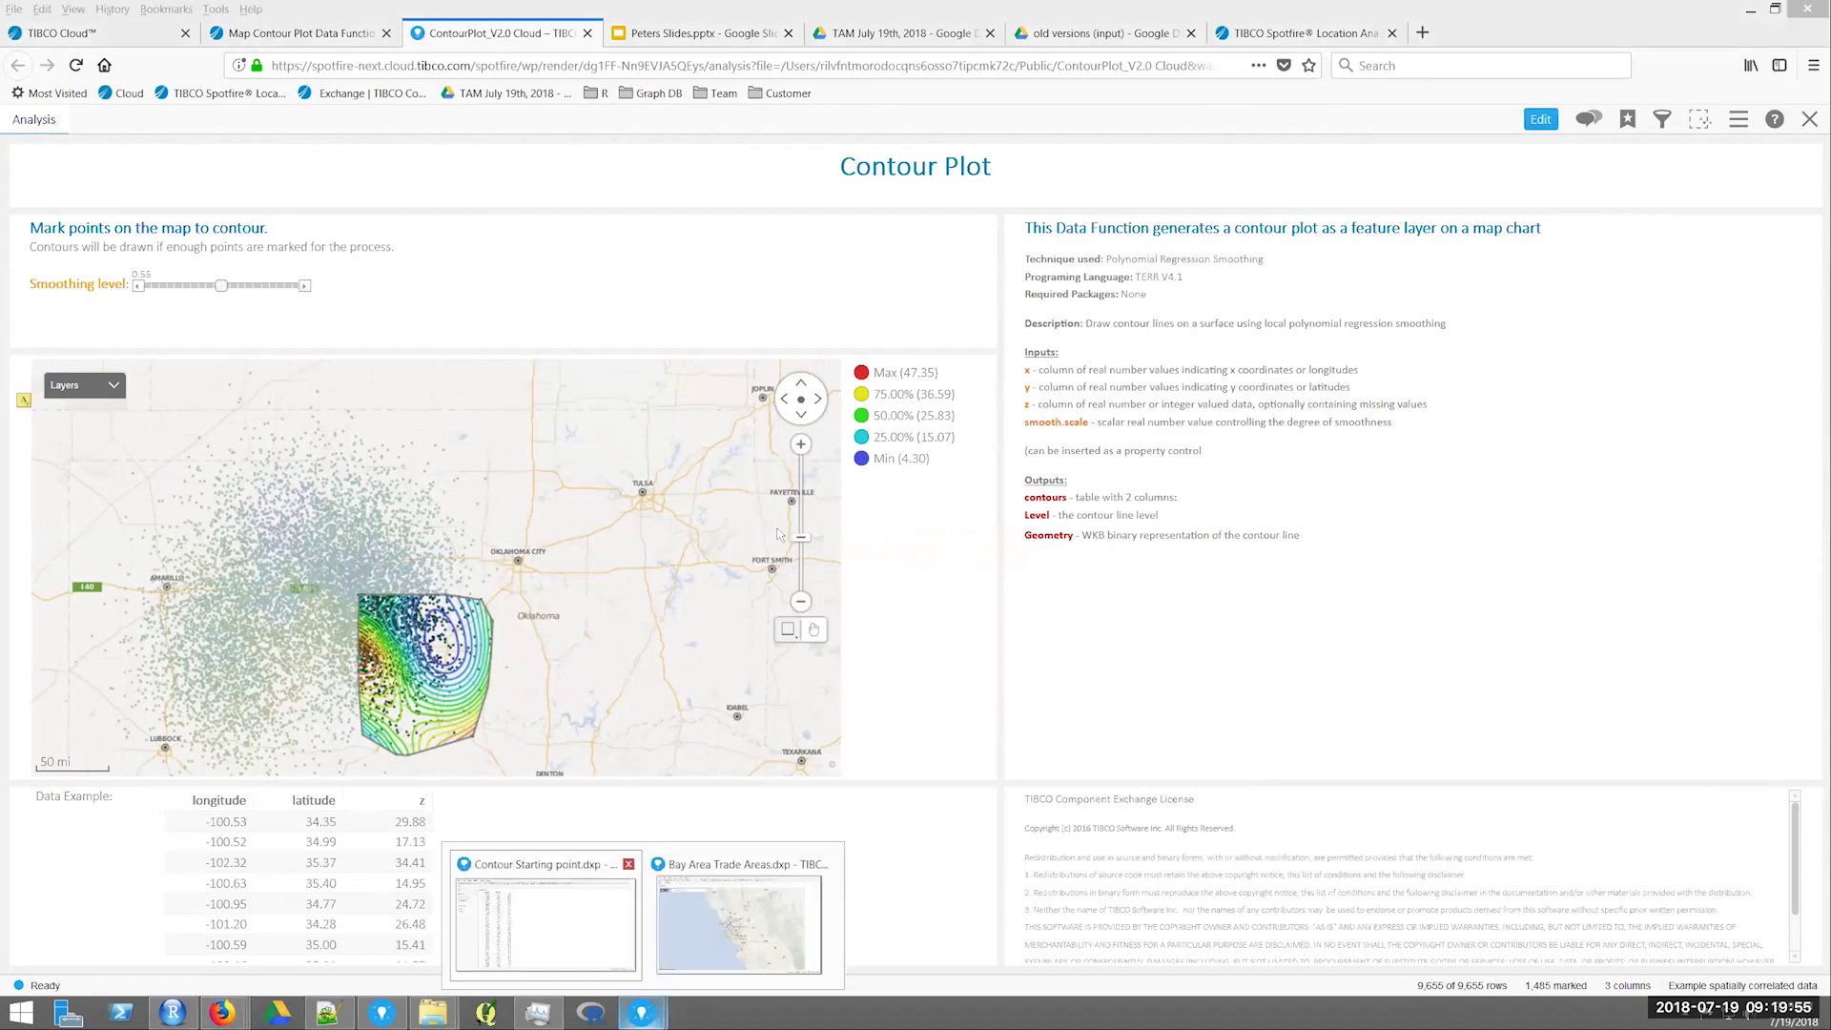
{"action": "left_click", "coordinate": [573, 912]}
{"action": "left_click", "coordinate": [1227, 187]}
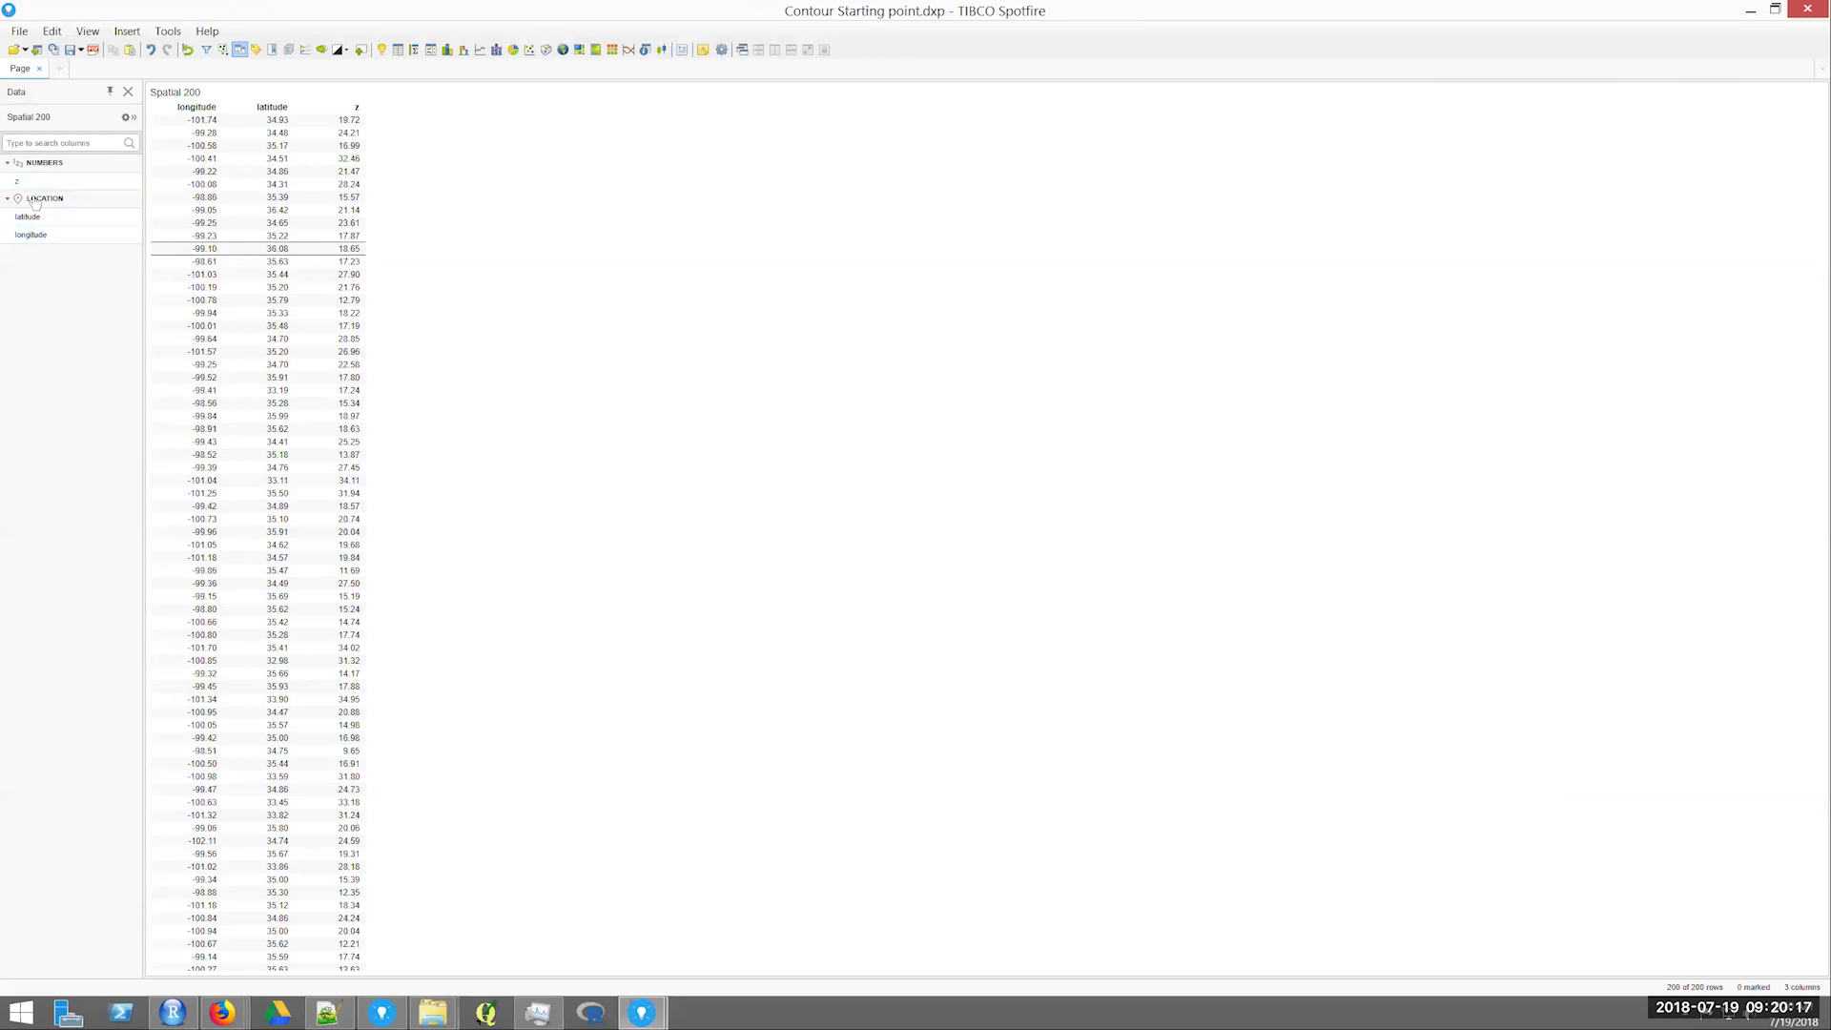
{"action": "mouse_move", "coordinate": [34, 202]}
{"action": "left_click", "coordinate": [563, 50]}
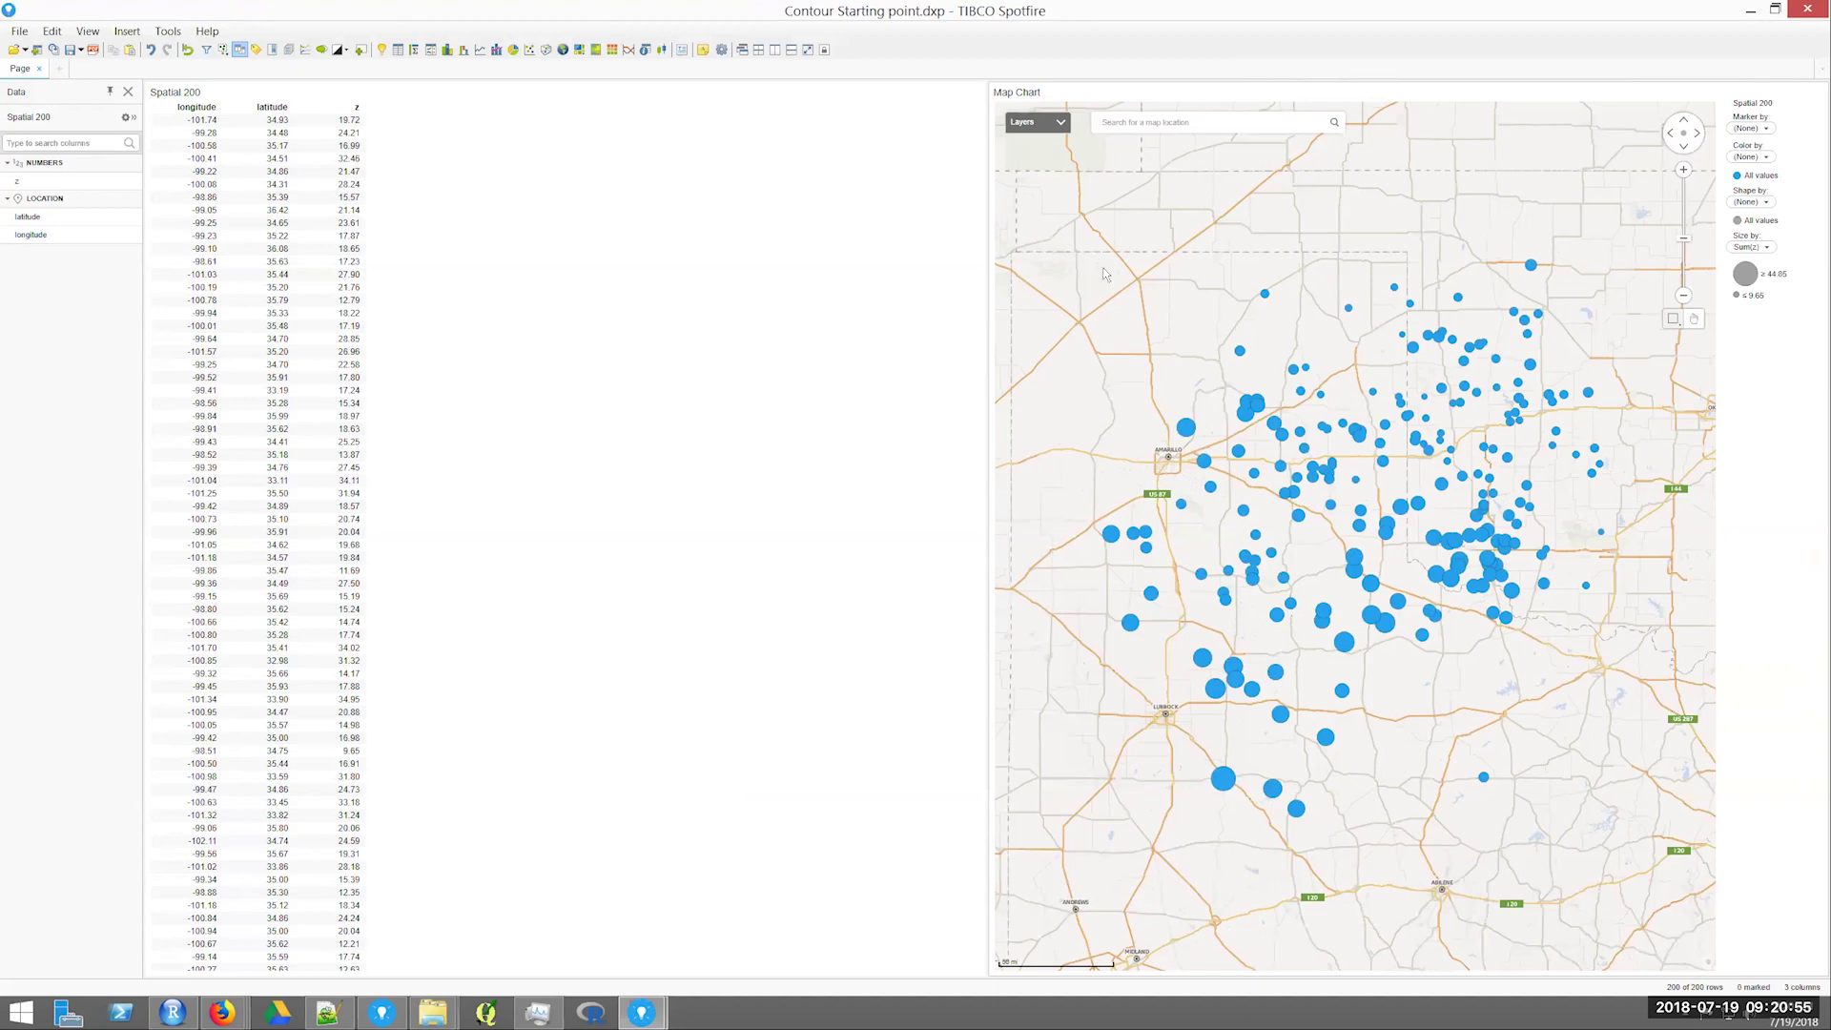
Mark nearly all points on the map chart and insert the data function from Contour Plot Data Function V1.3.sfd.
{"action": "left_click_drag", "start_coordinate": [1144, 412], "coordinate": [1592, 893]}
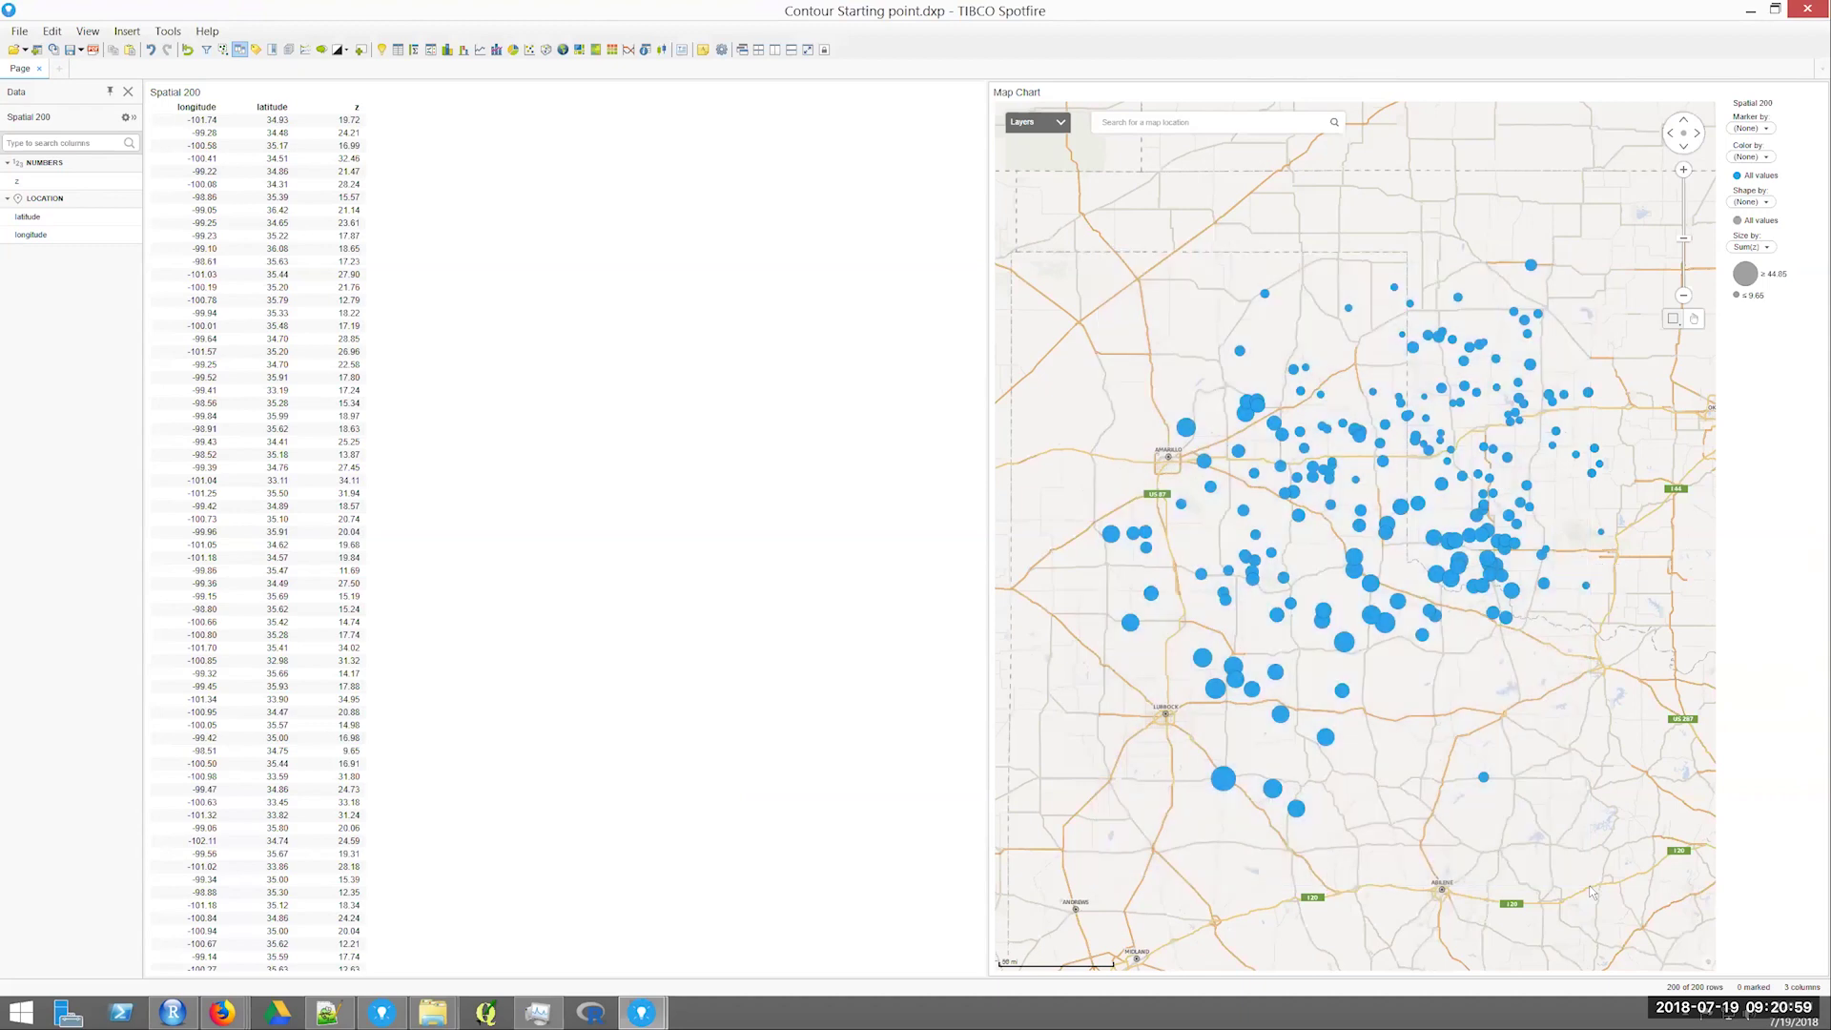
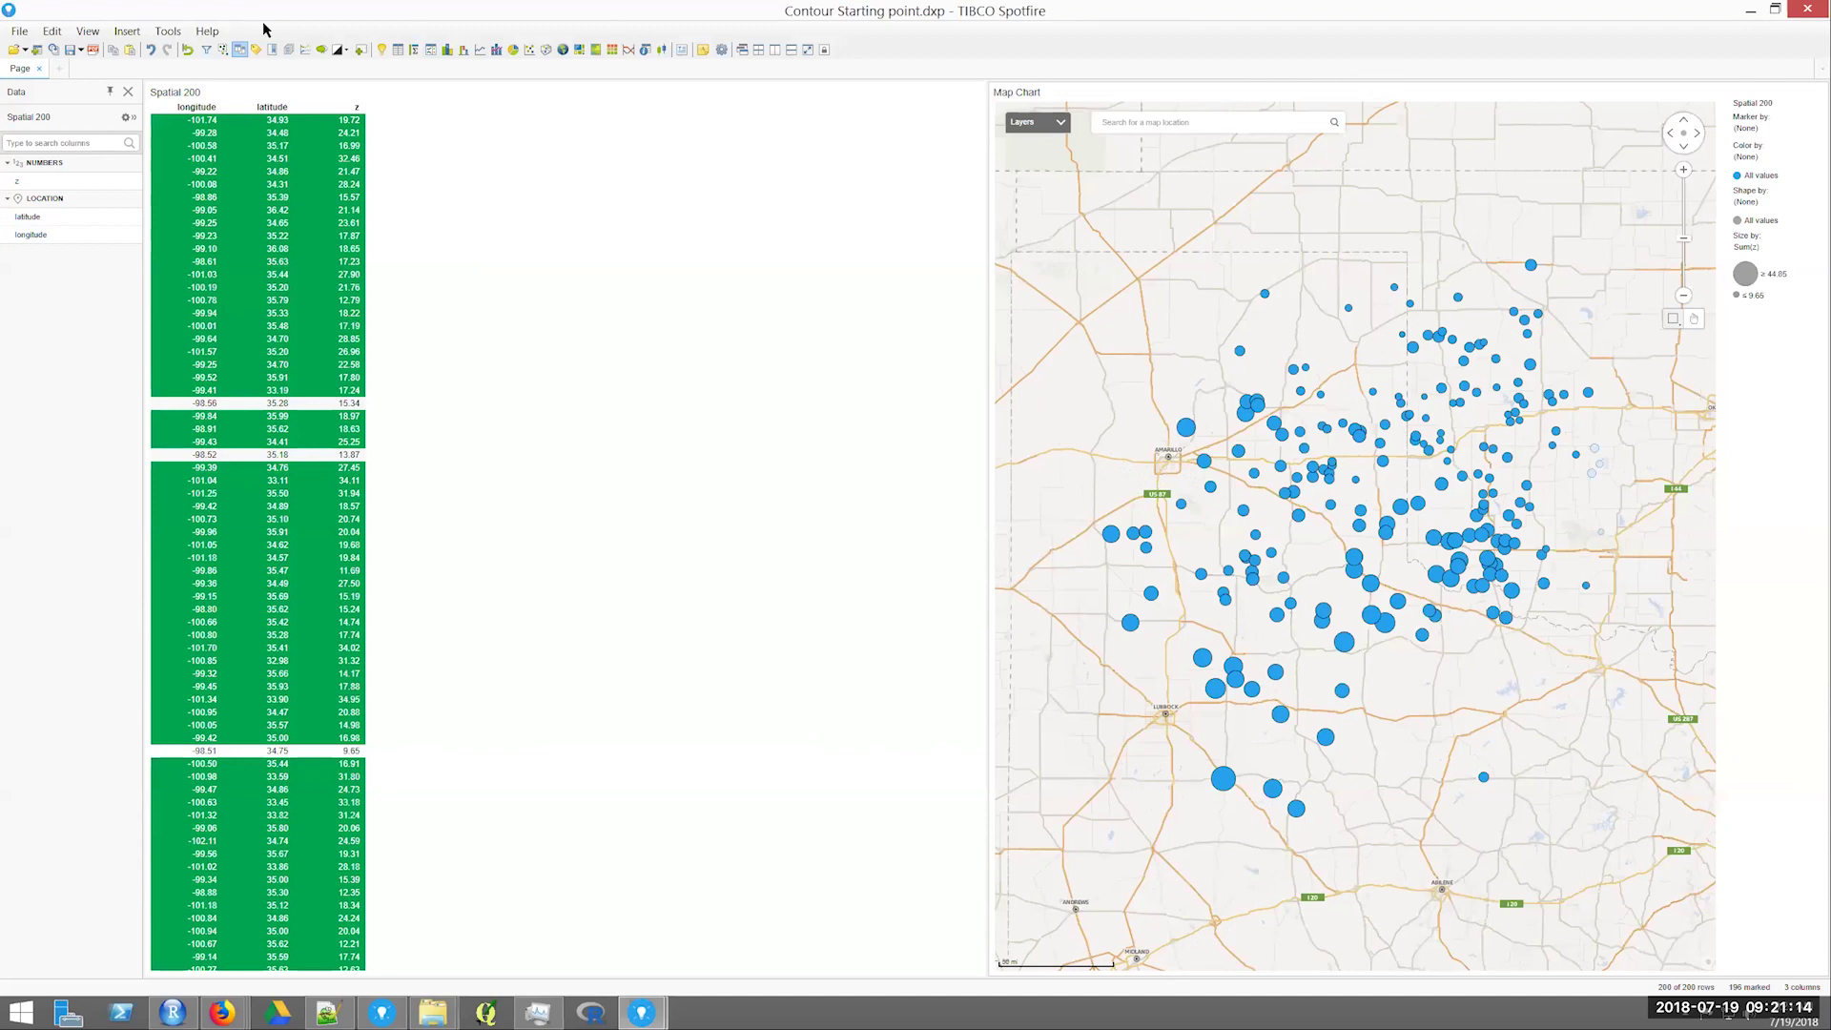
{"action": "left_click", "coordinate": [131, 34]}
{"action": "mouse_move", "coordinate": [174, 289]}
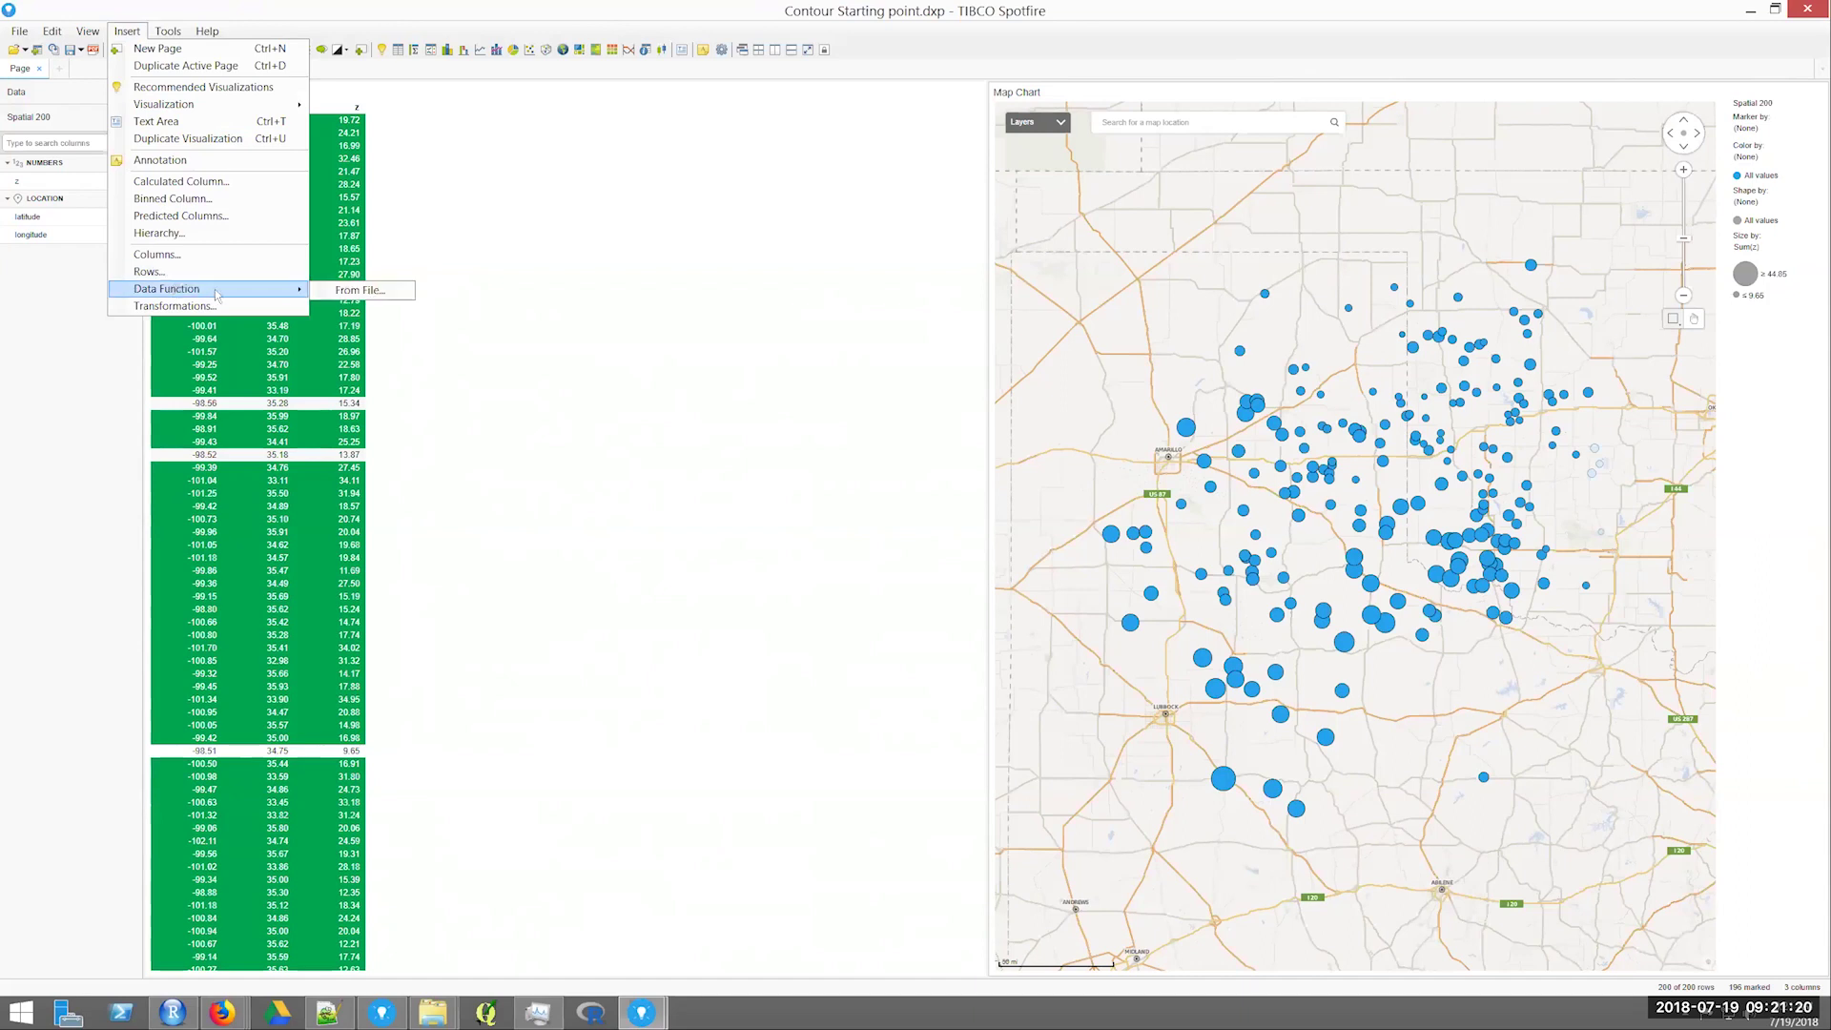
{"action": "left_click", "coordinate": [379, 291]}
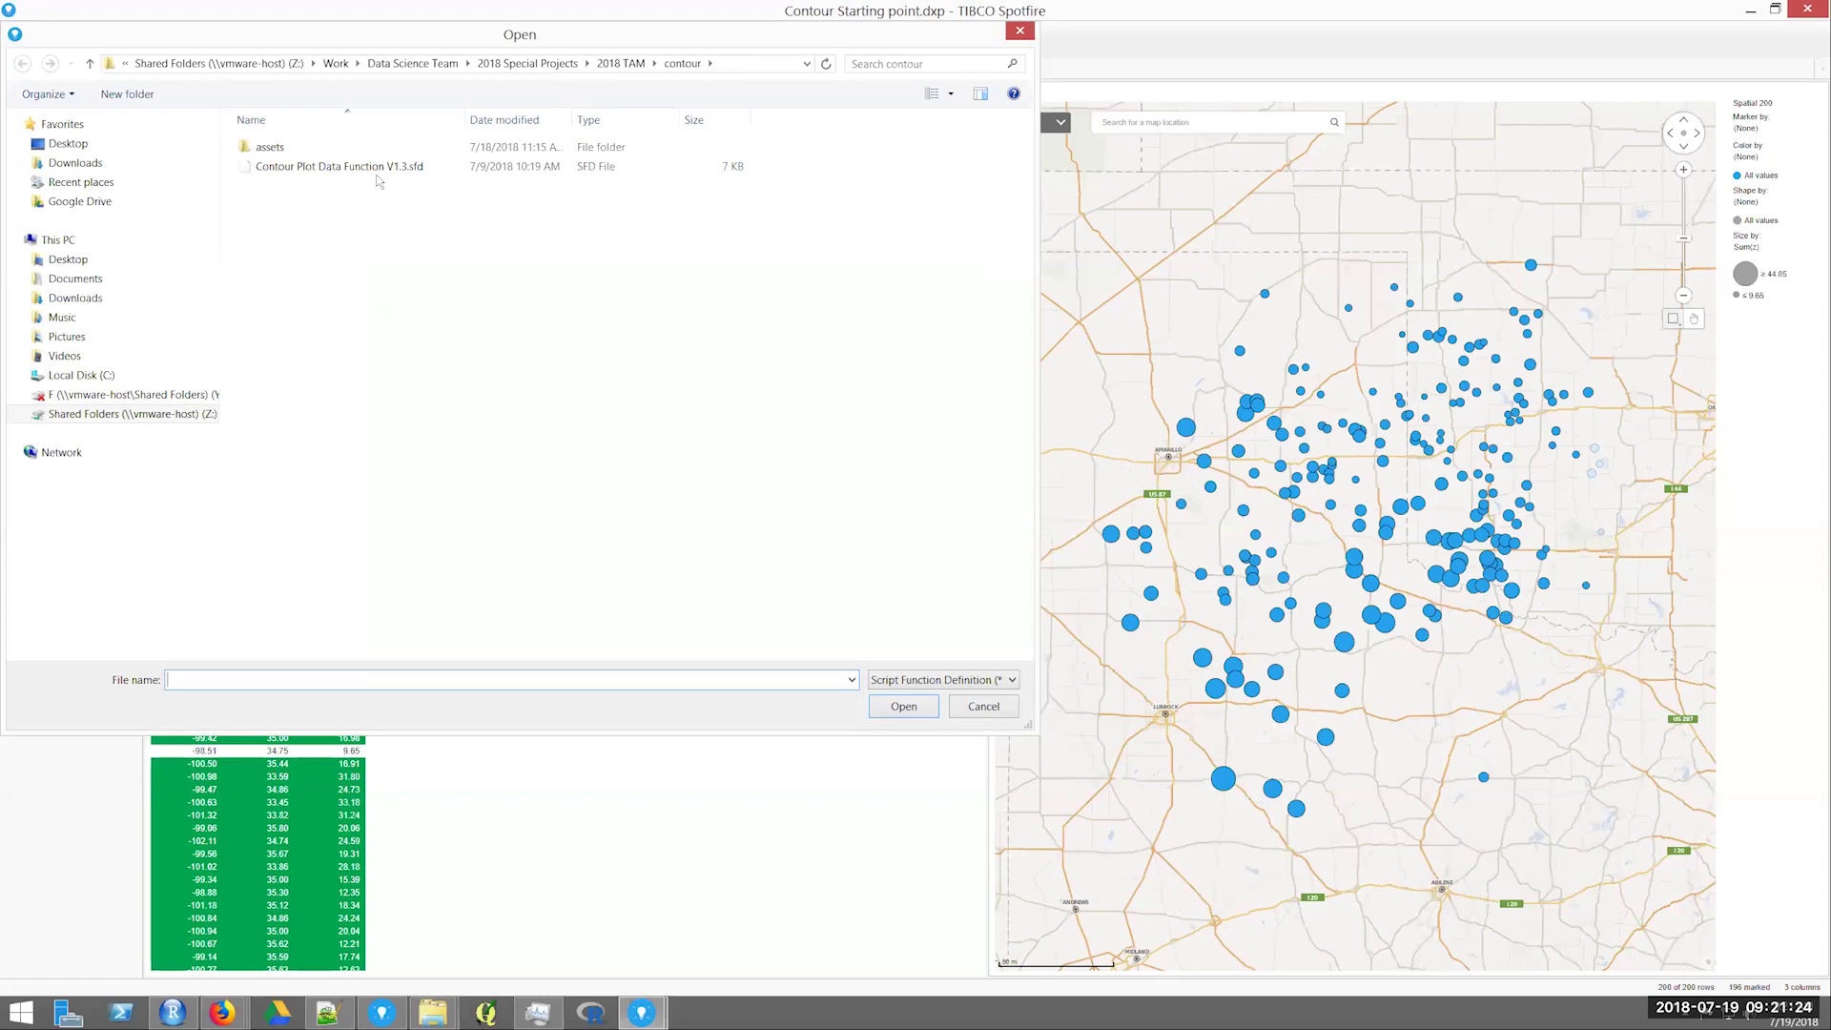
{"action": "left_click", "coordinate": [359, 168]}
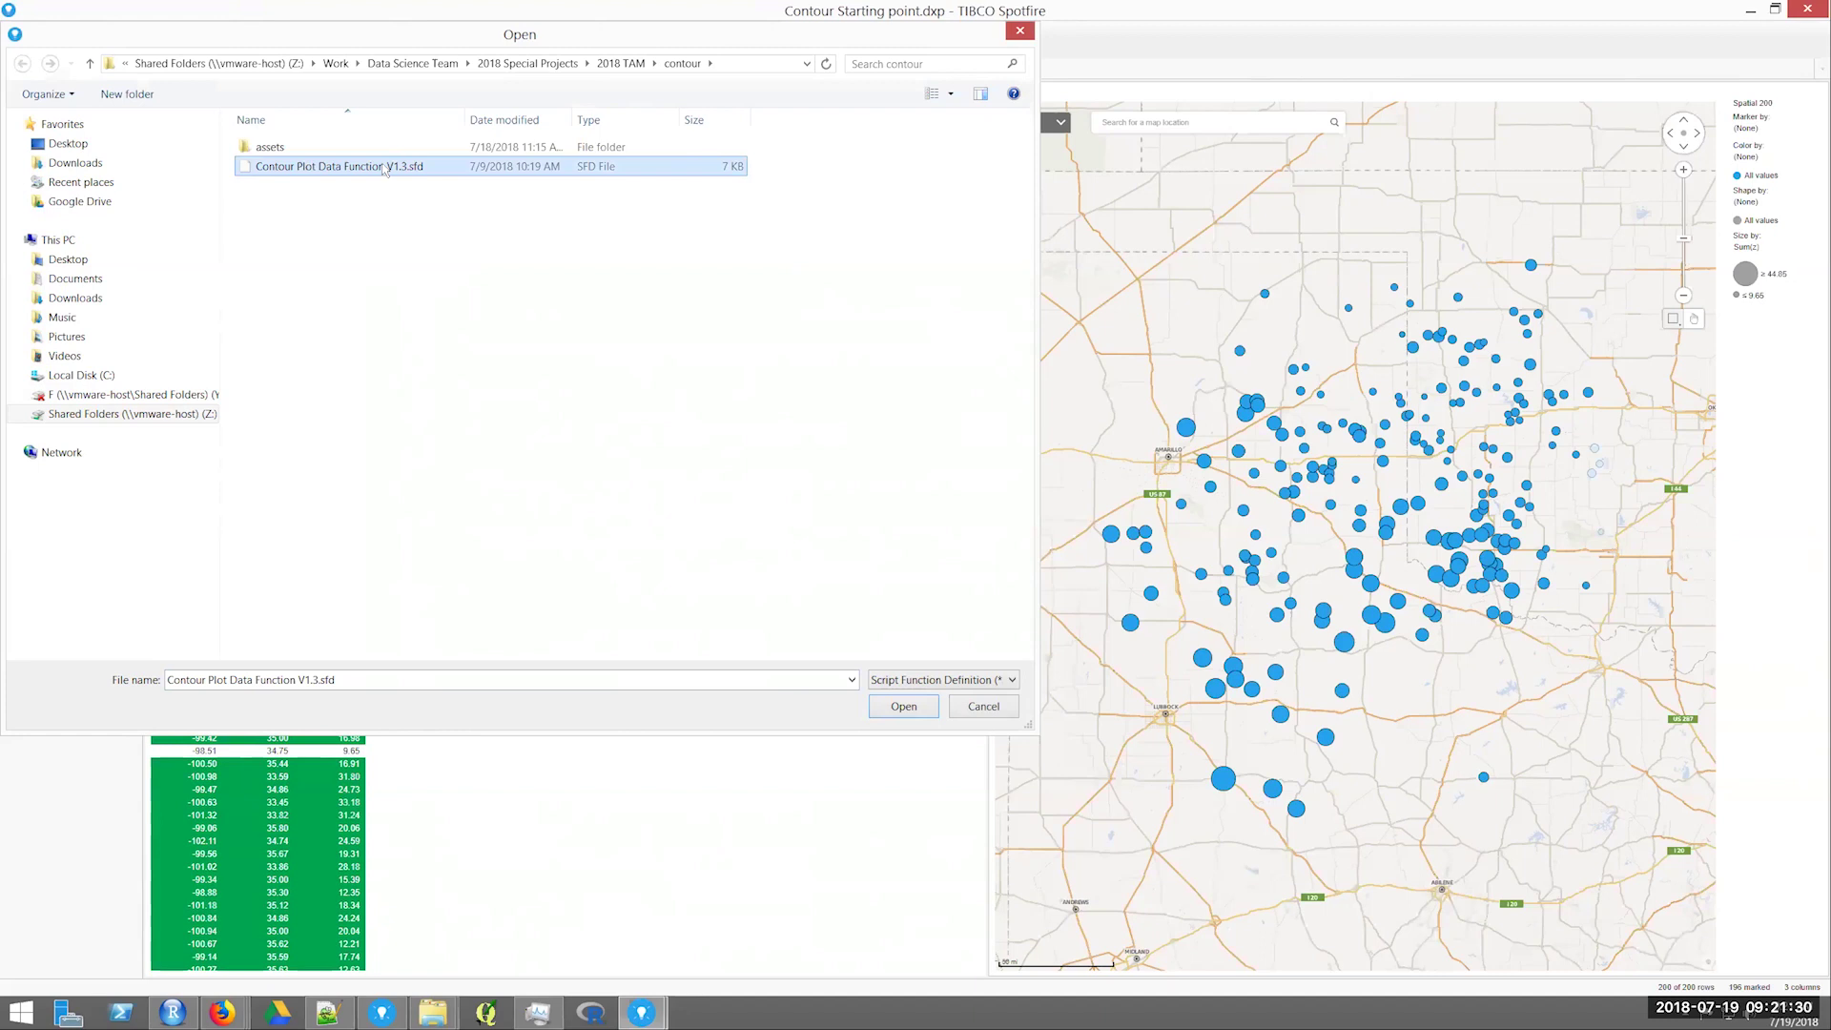
{"action": "left_click", "coordinate": [903, 706]}
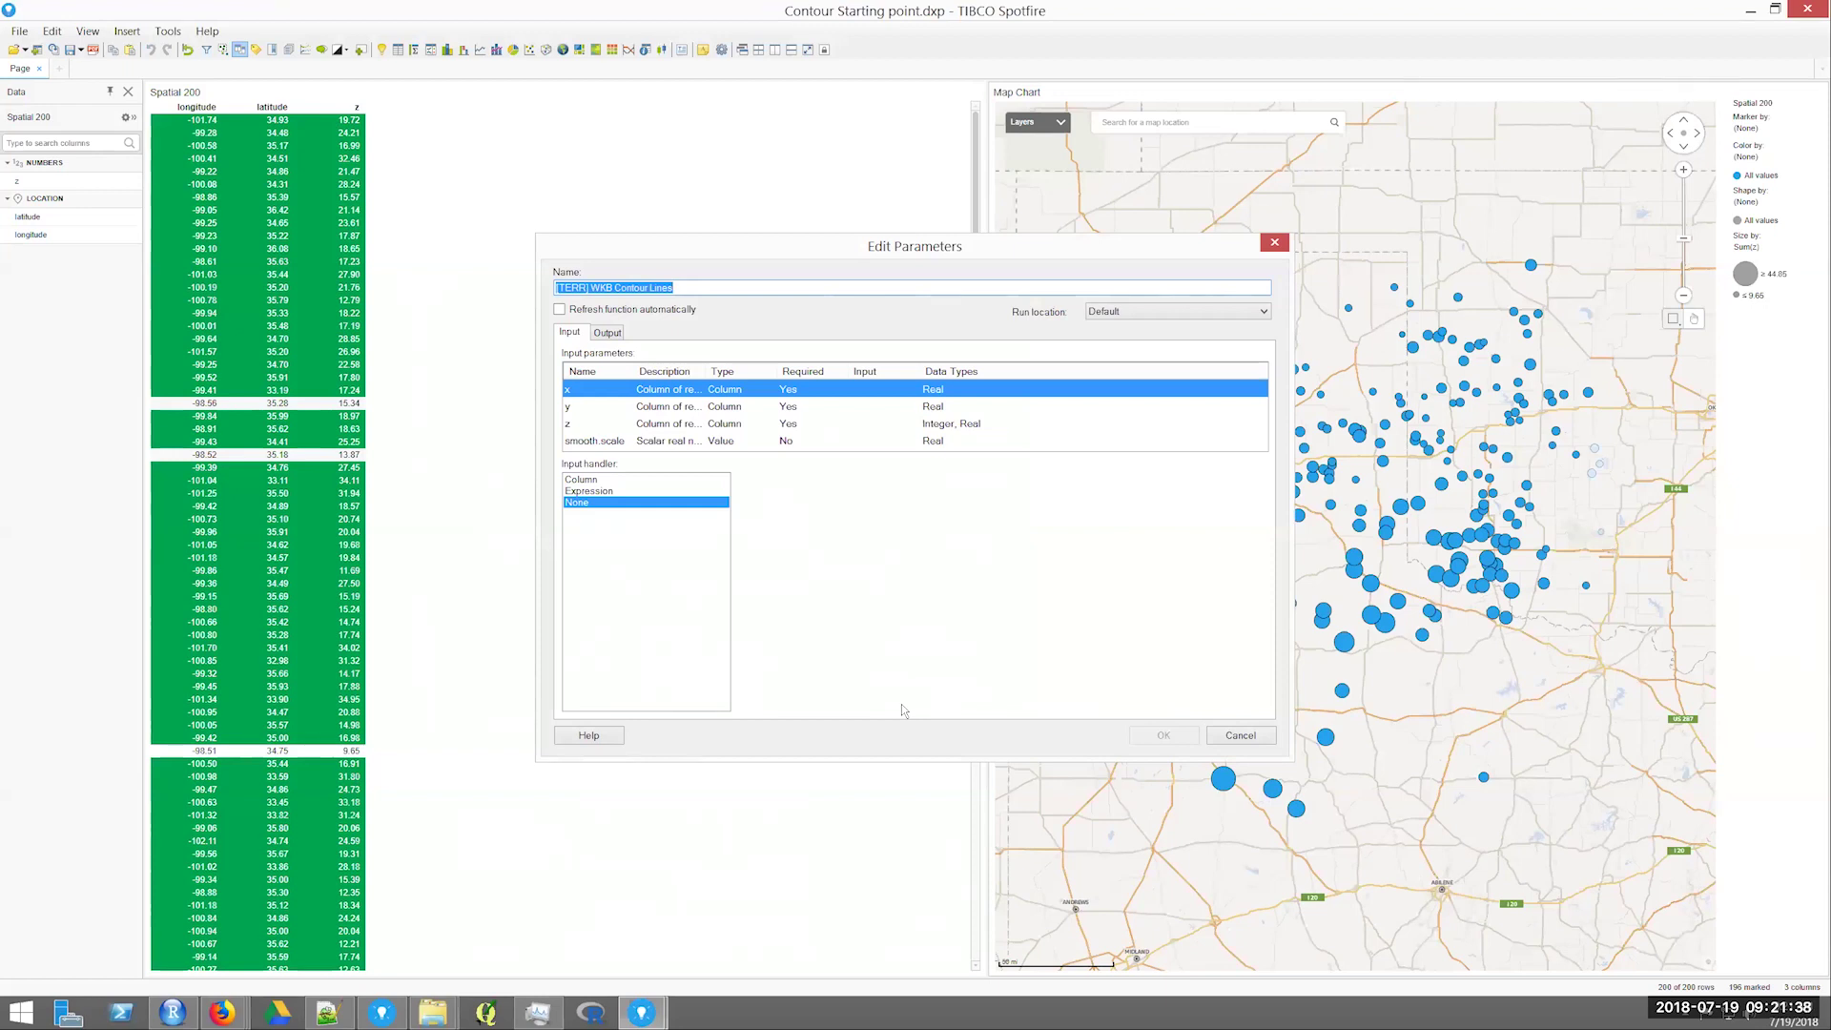
Map inputs x, y and z to the longitude, latitude and z columns, limited to marked rows, with automatic refresh enabled.
{"action": "left_click", "coordinate": [593, 479]}
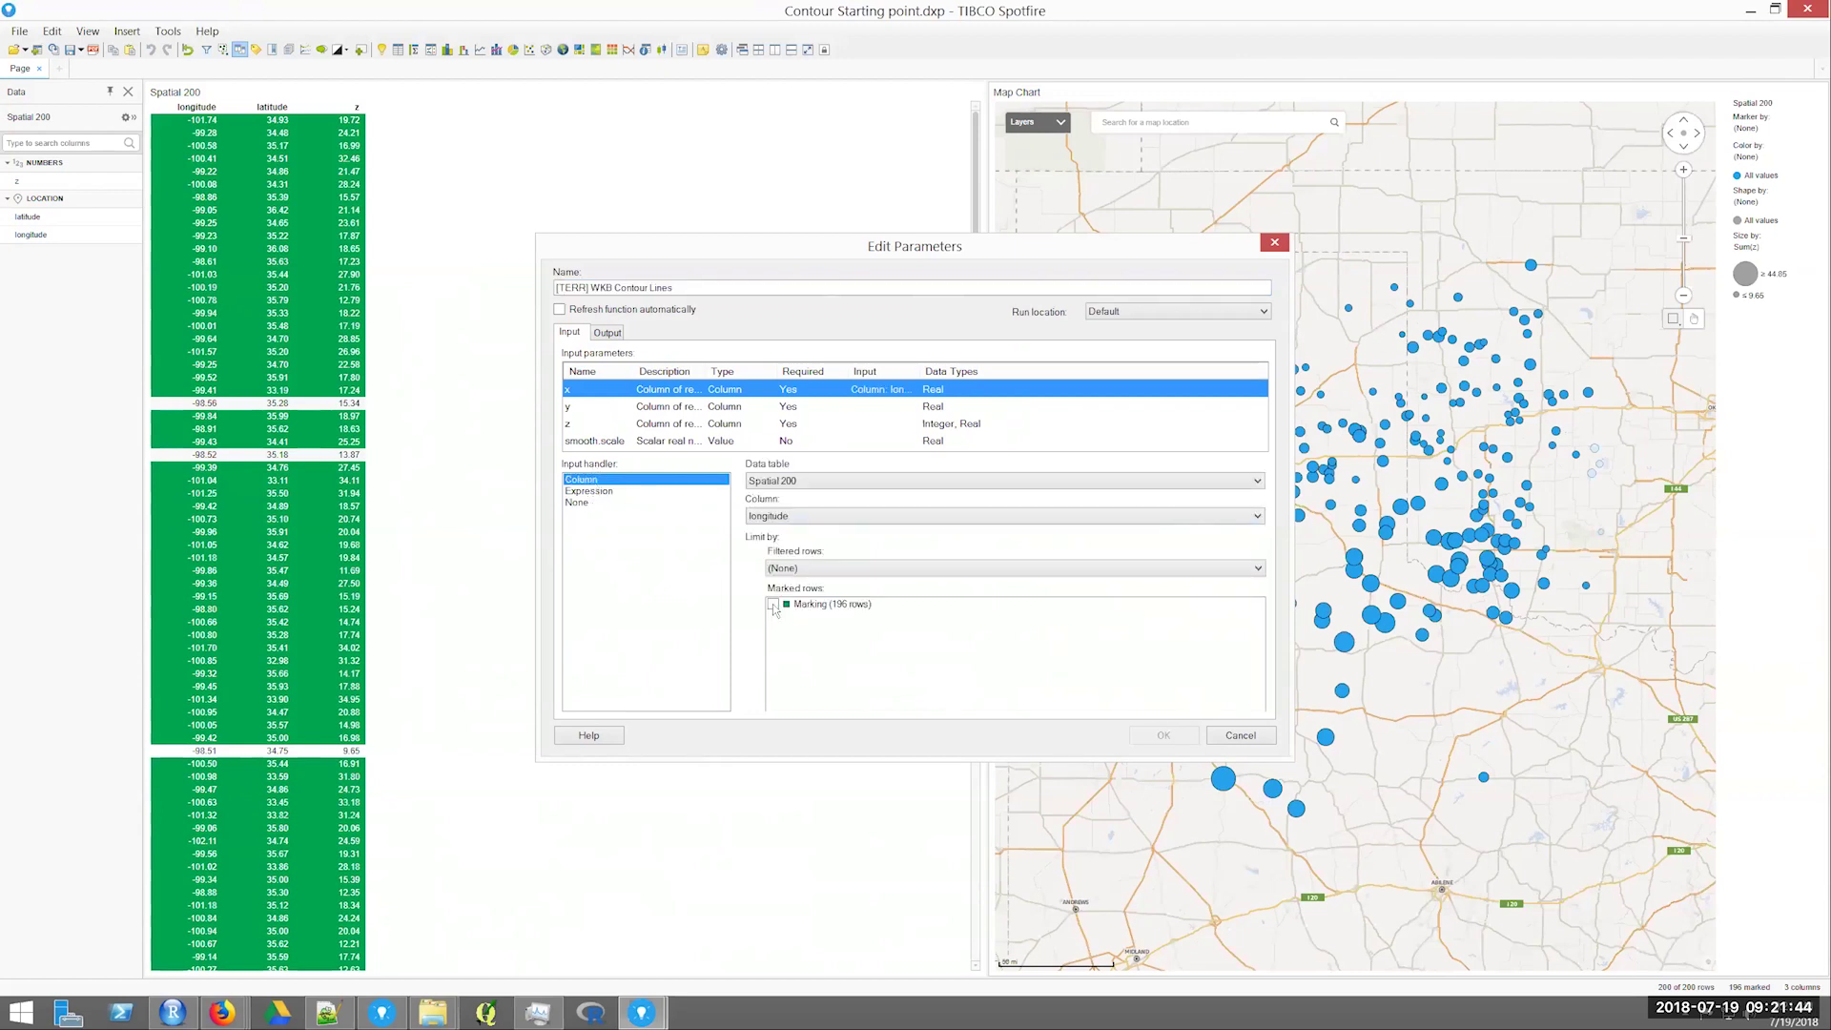
{"action": "left_click", "coordinate": [773, 605]}
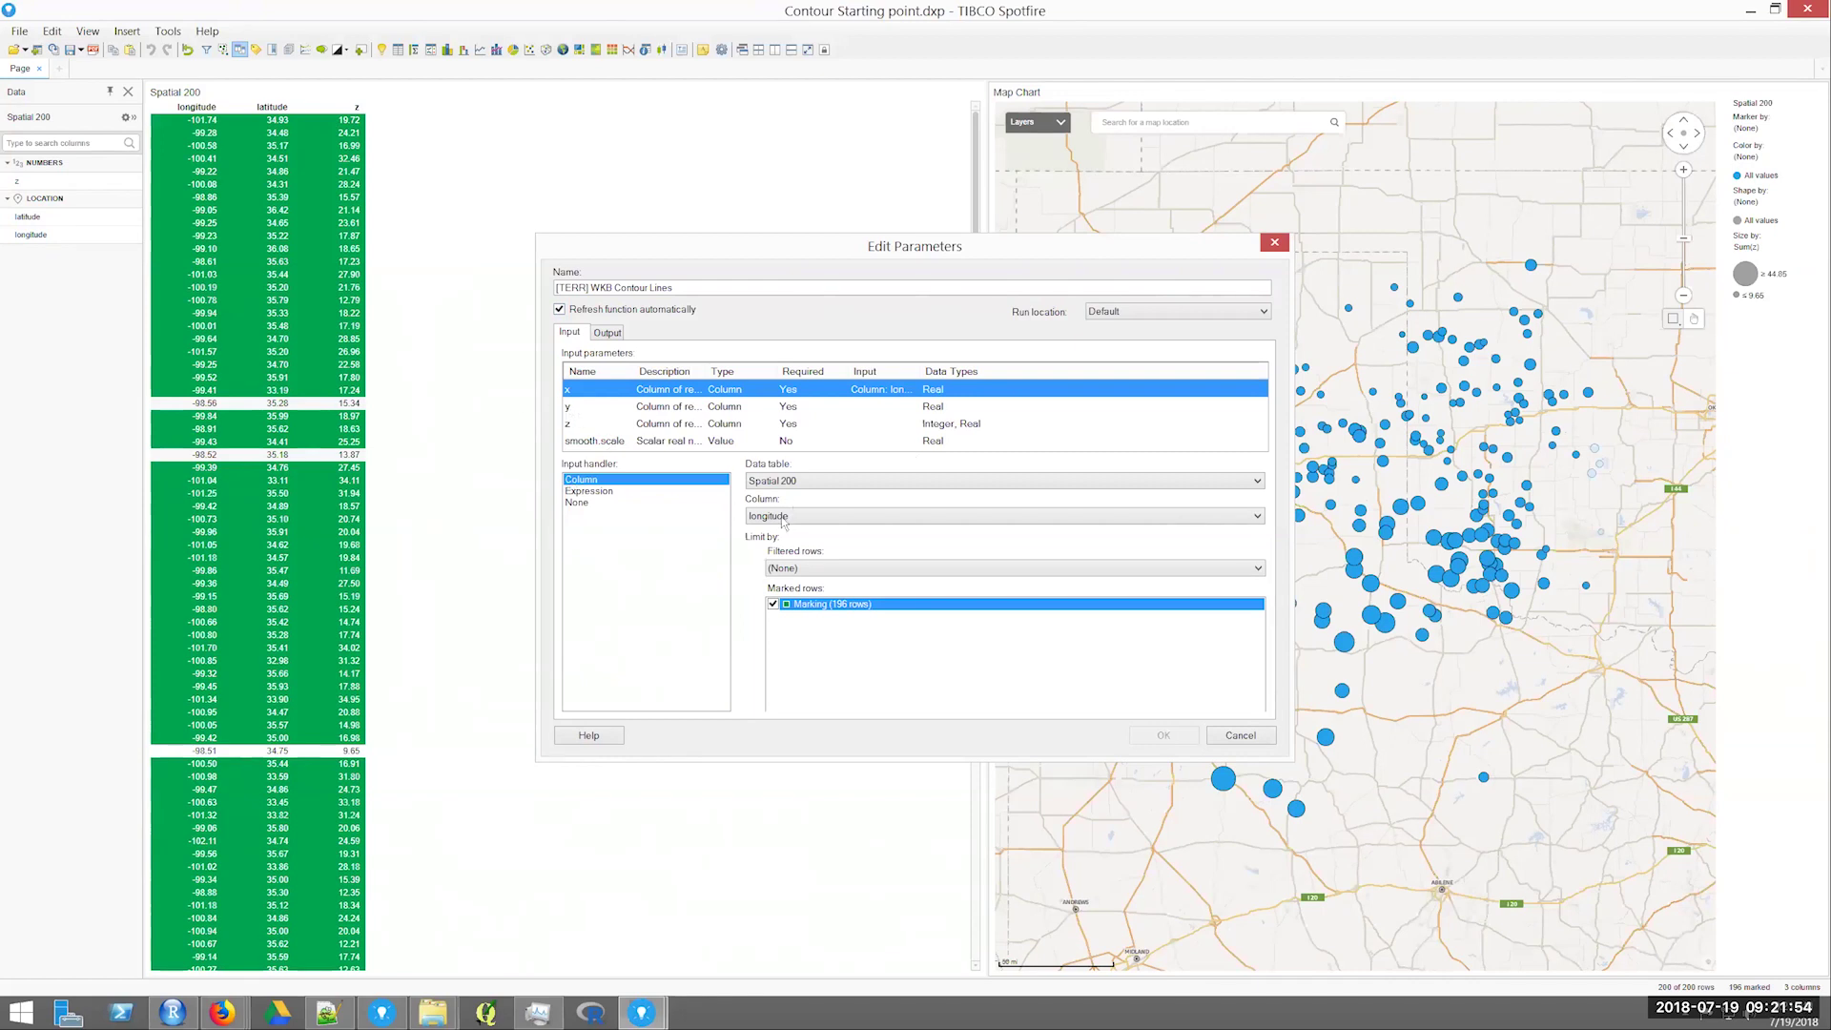
{"action": "key", "text": "Down"}
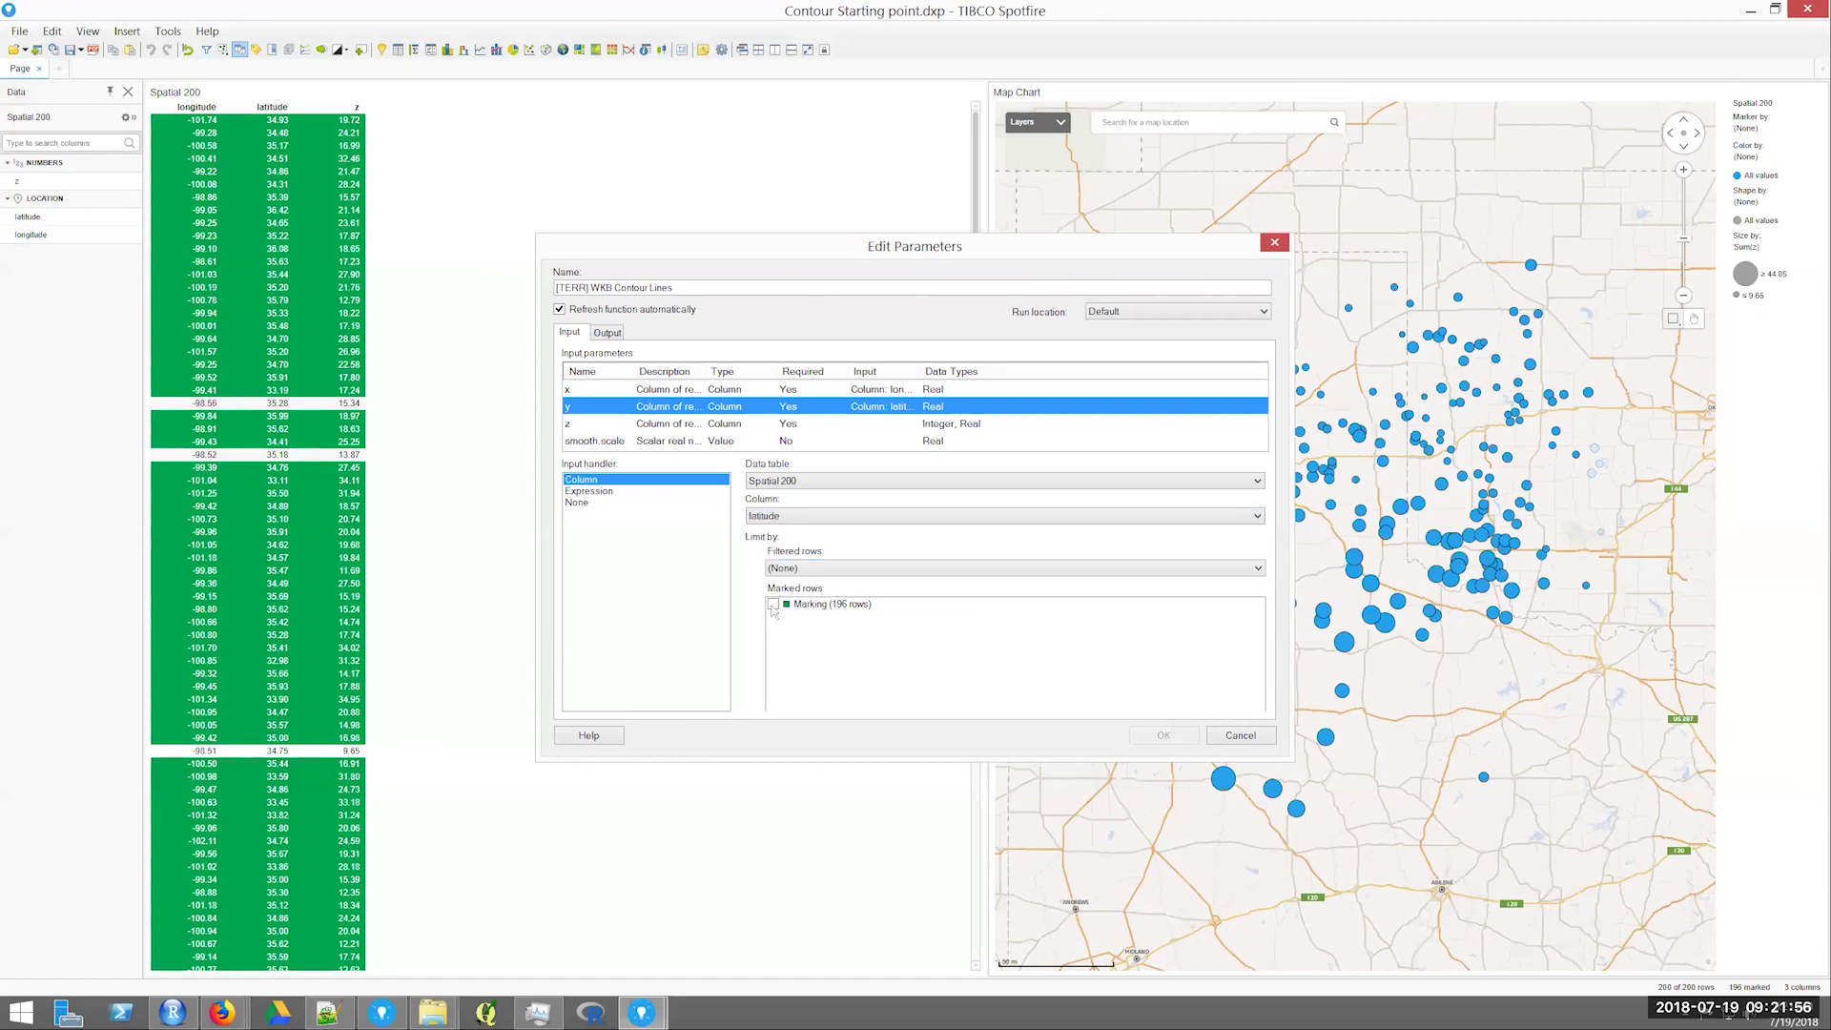
{"action": "left_click", "coordinate": [608, 426]}
{"action": "left_click", "coordinate": [591, 480]}
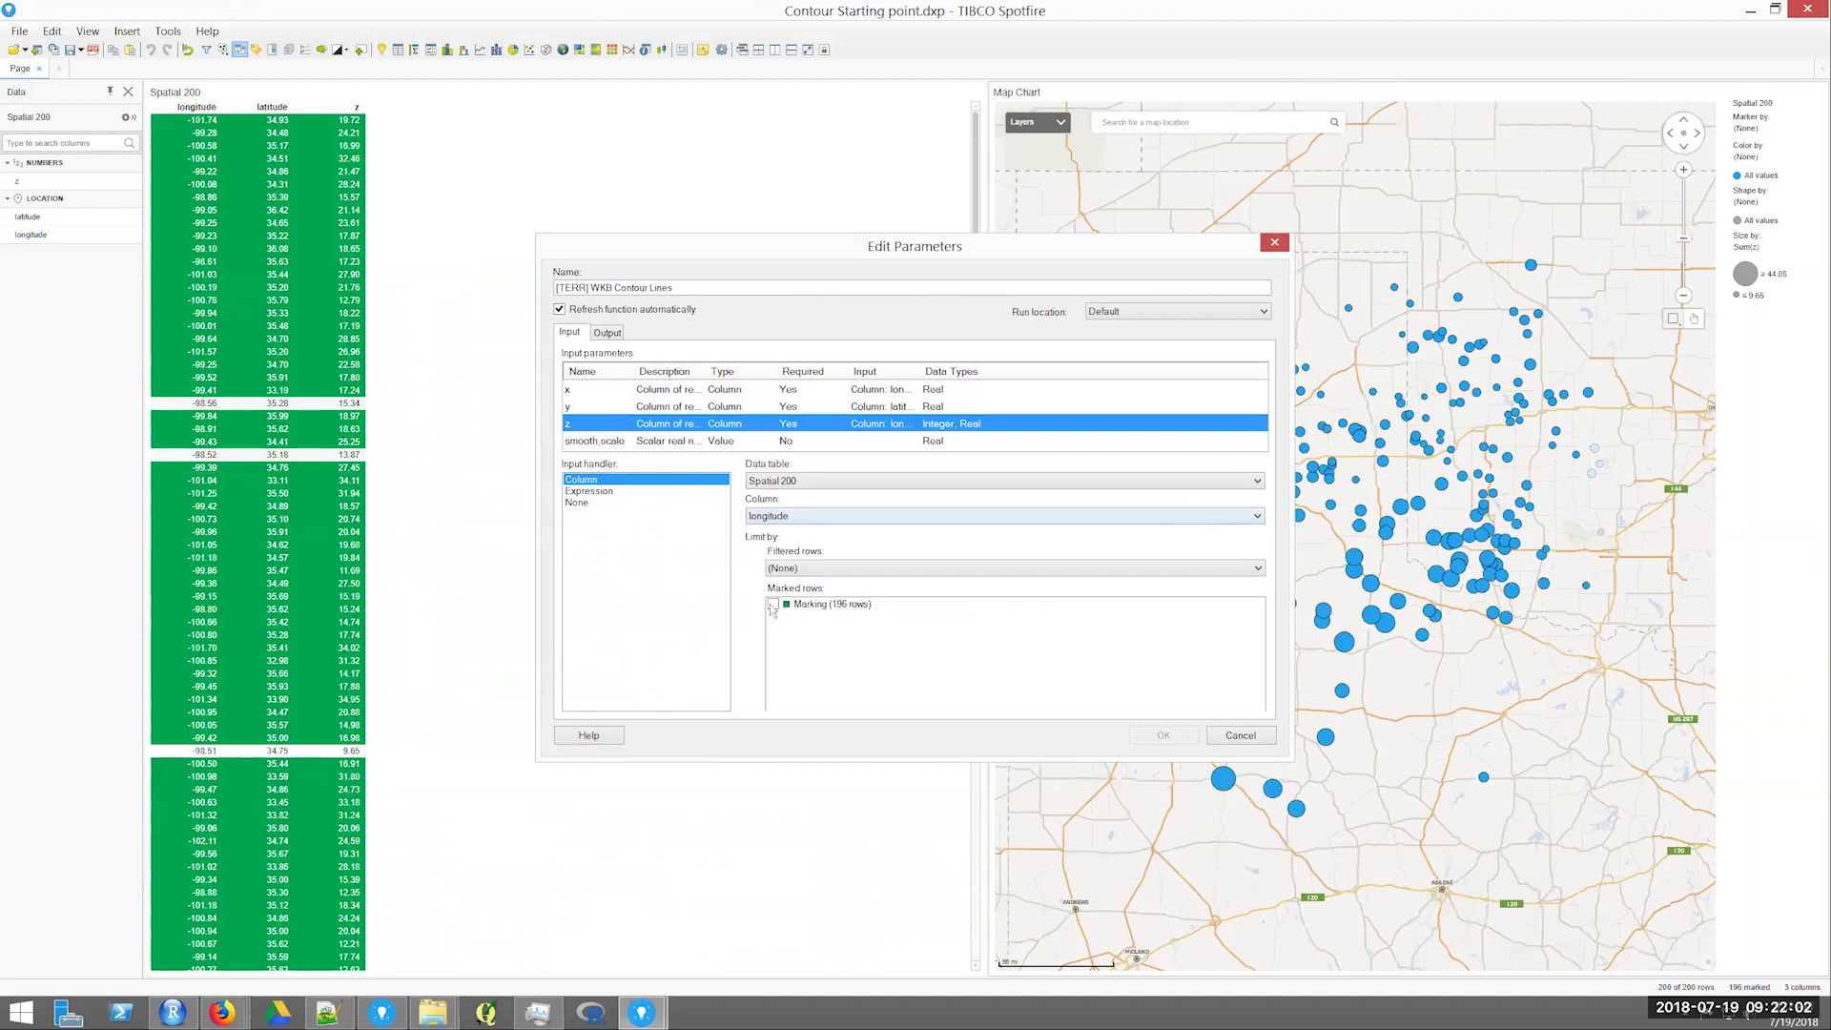
{"action": "key", "text": "z"}
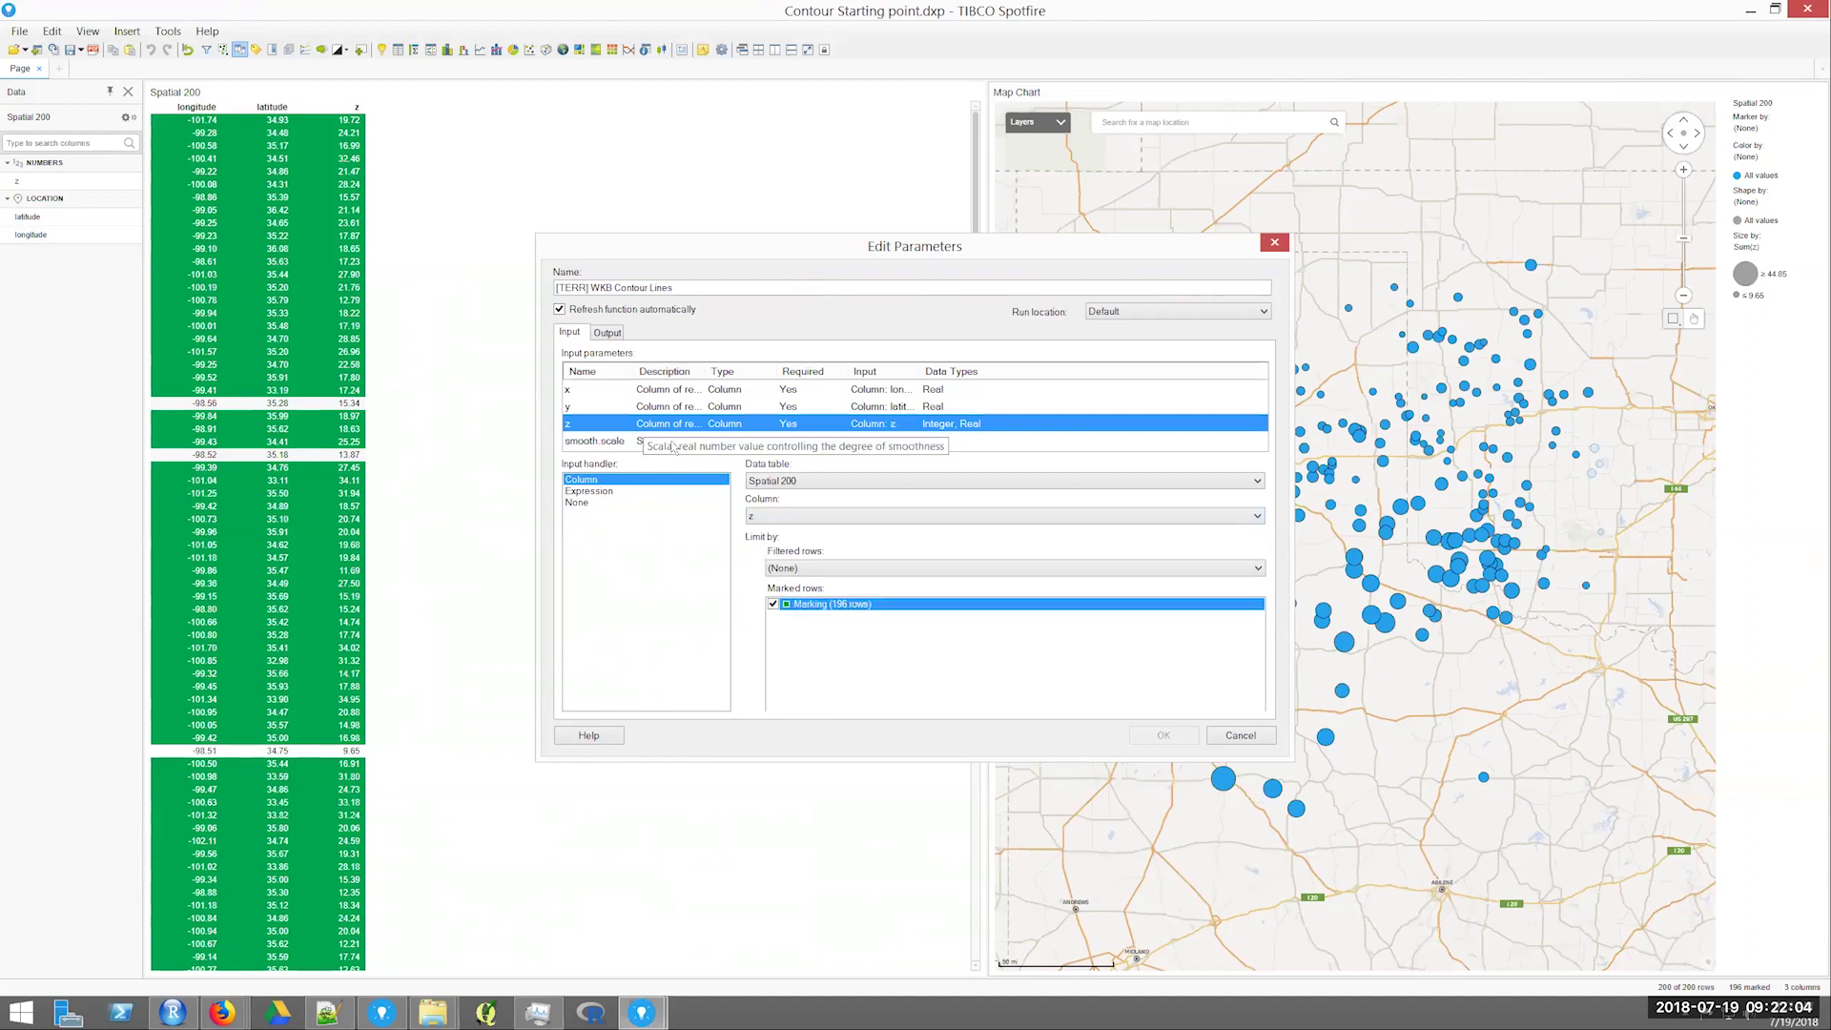
Set the smooth.scale input of the contour data function to 0.5.
{"action": "left_click", "coordinate": [569, 440]}
{"action": "left_click", "coordinate": [595, 491]}
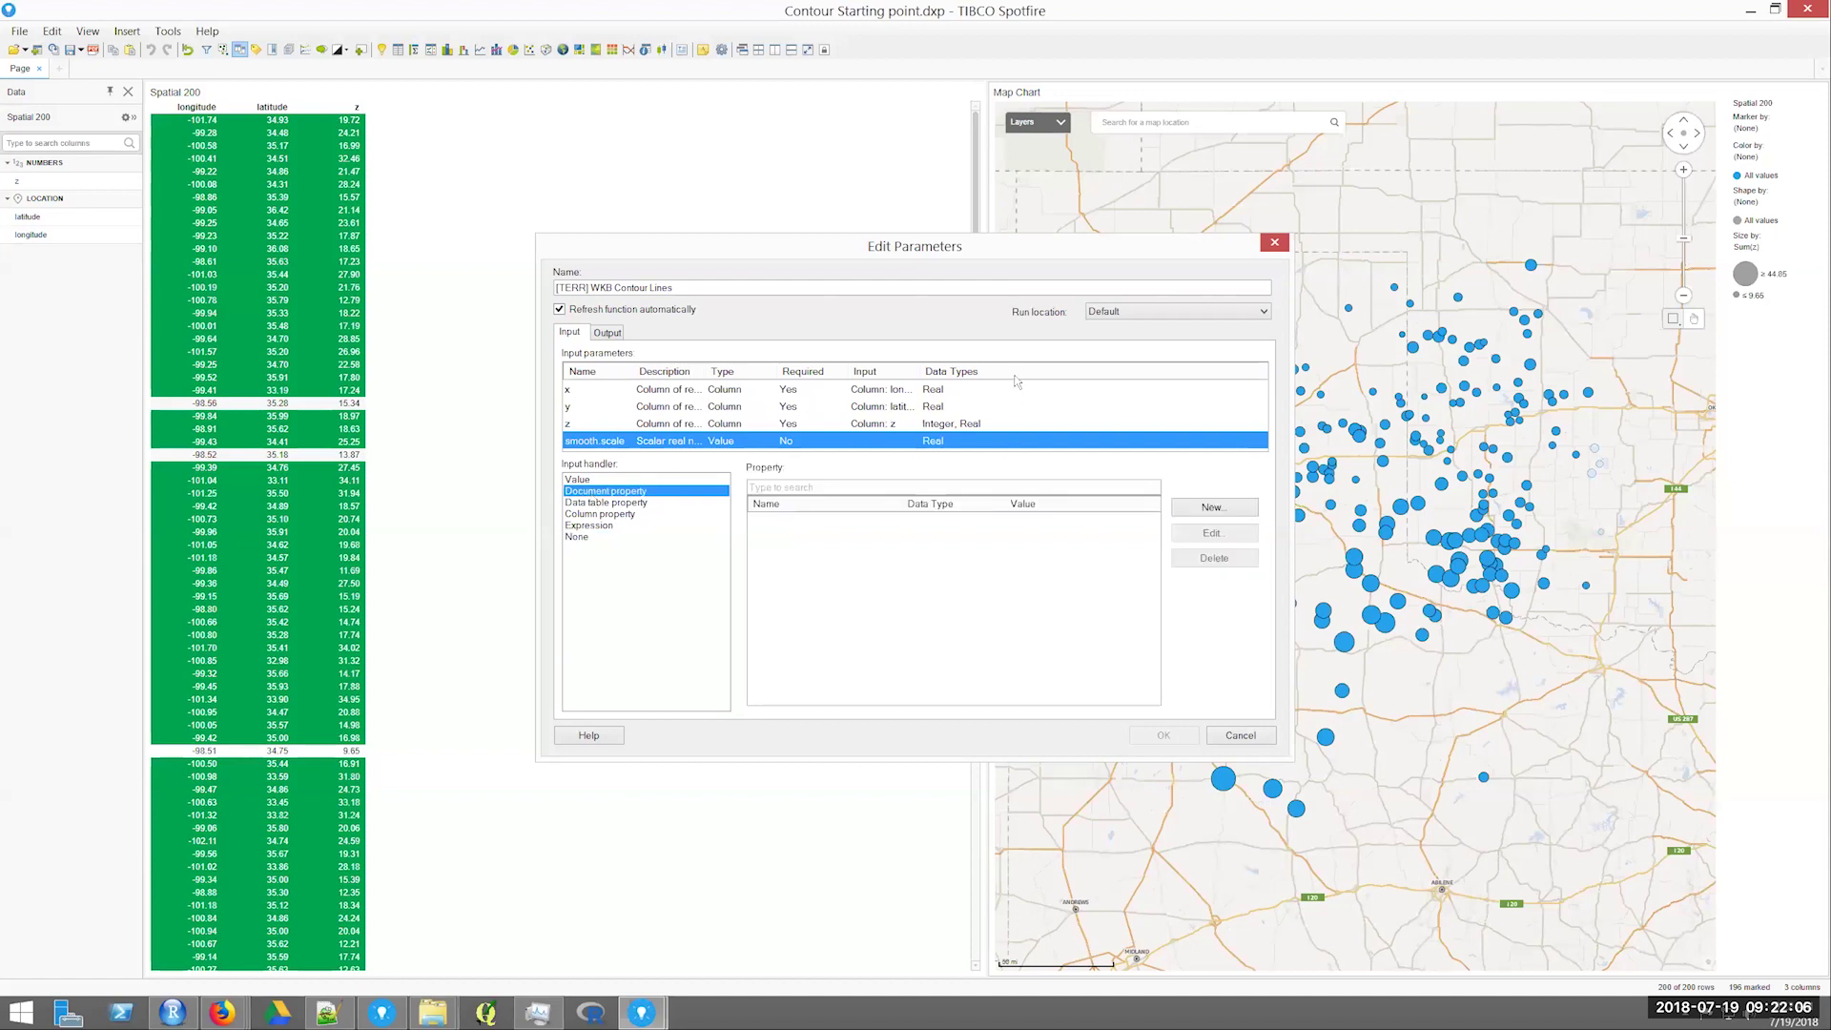
{"action": "left_click", "coordinate": [819, 488]}
{"action": "type", "text": "0.5"}
Output the contour lines to a new data table named Contour Lines and apply the data function parameters.
{"action": "left_click", "coordinate": [606, 333]}
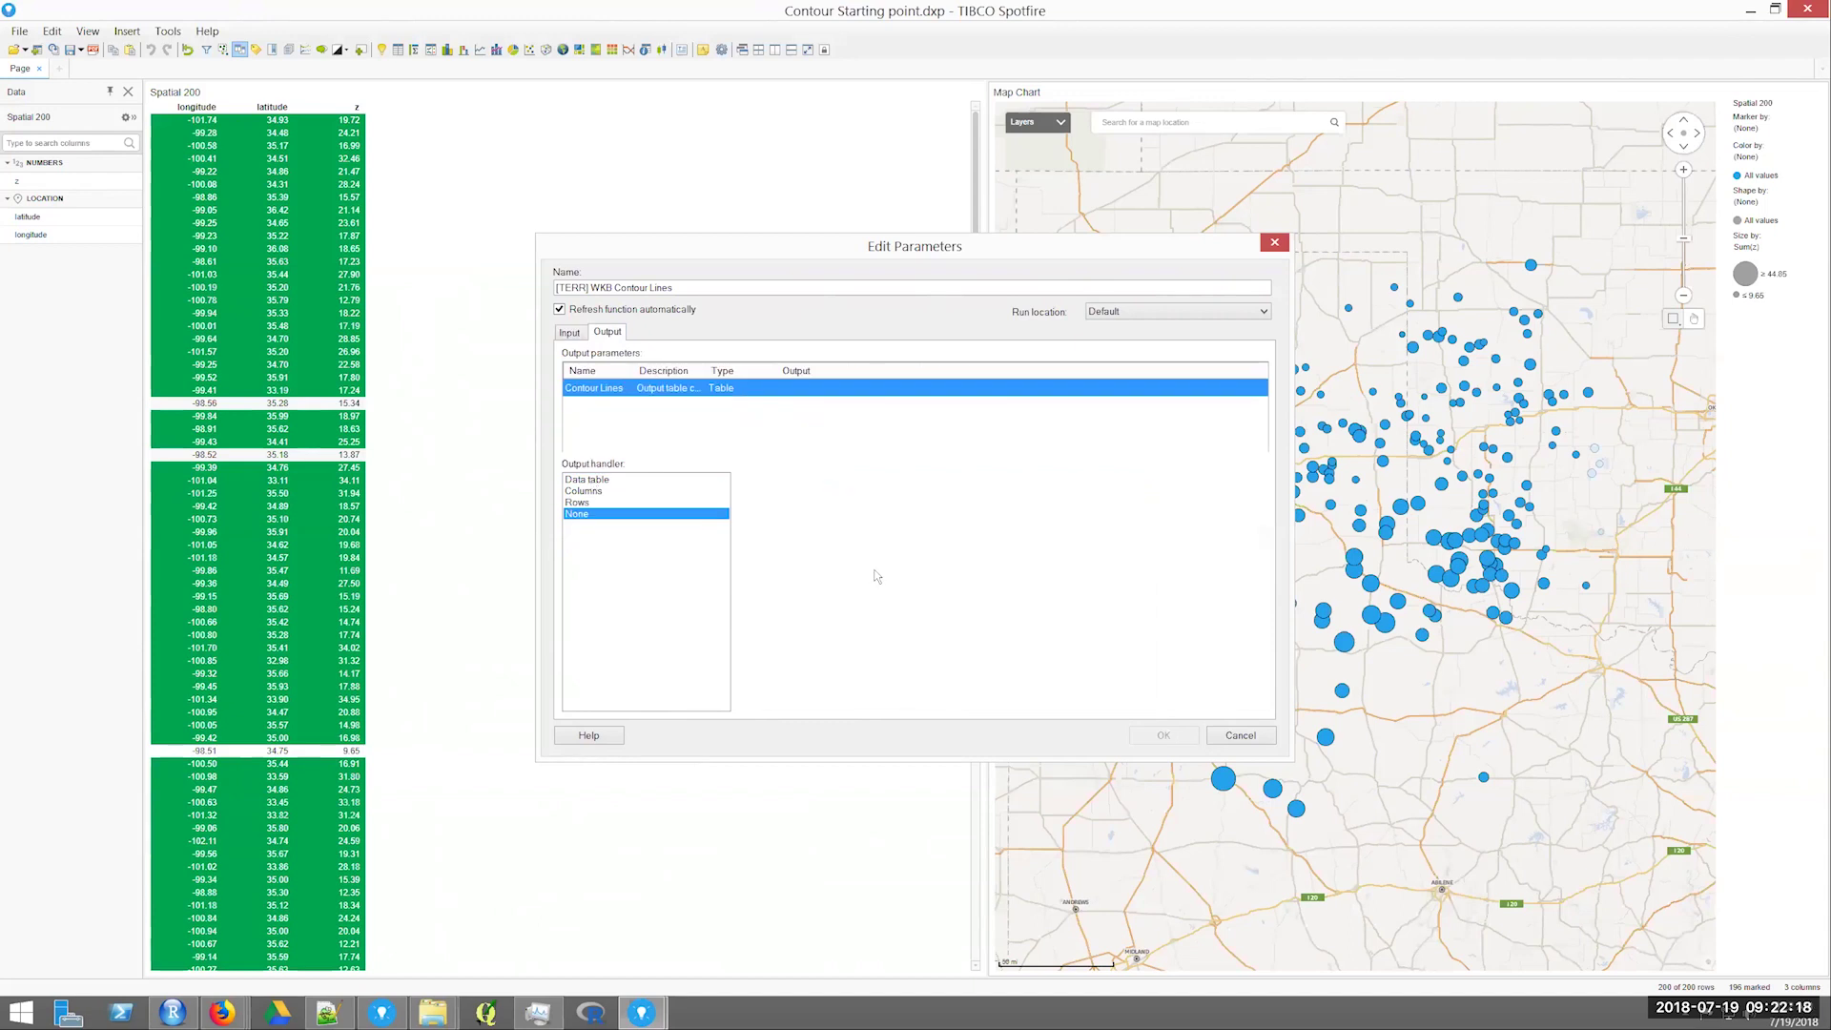
{"action": "key", "text": "Up"}
{"action": "key", "text": "Up"}
{"action": "key", "text": "Up"}
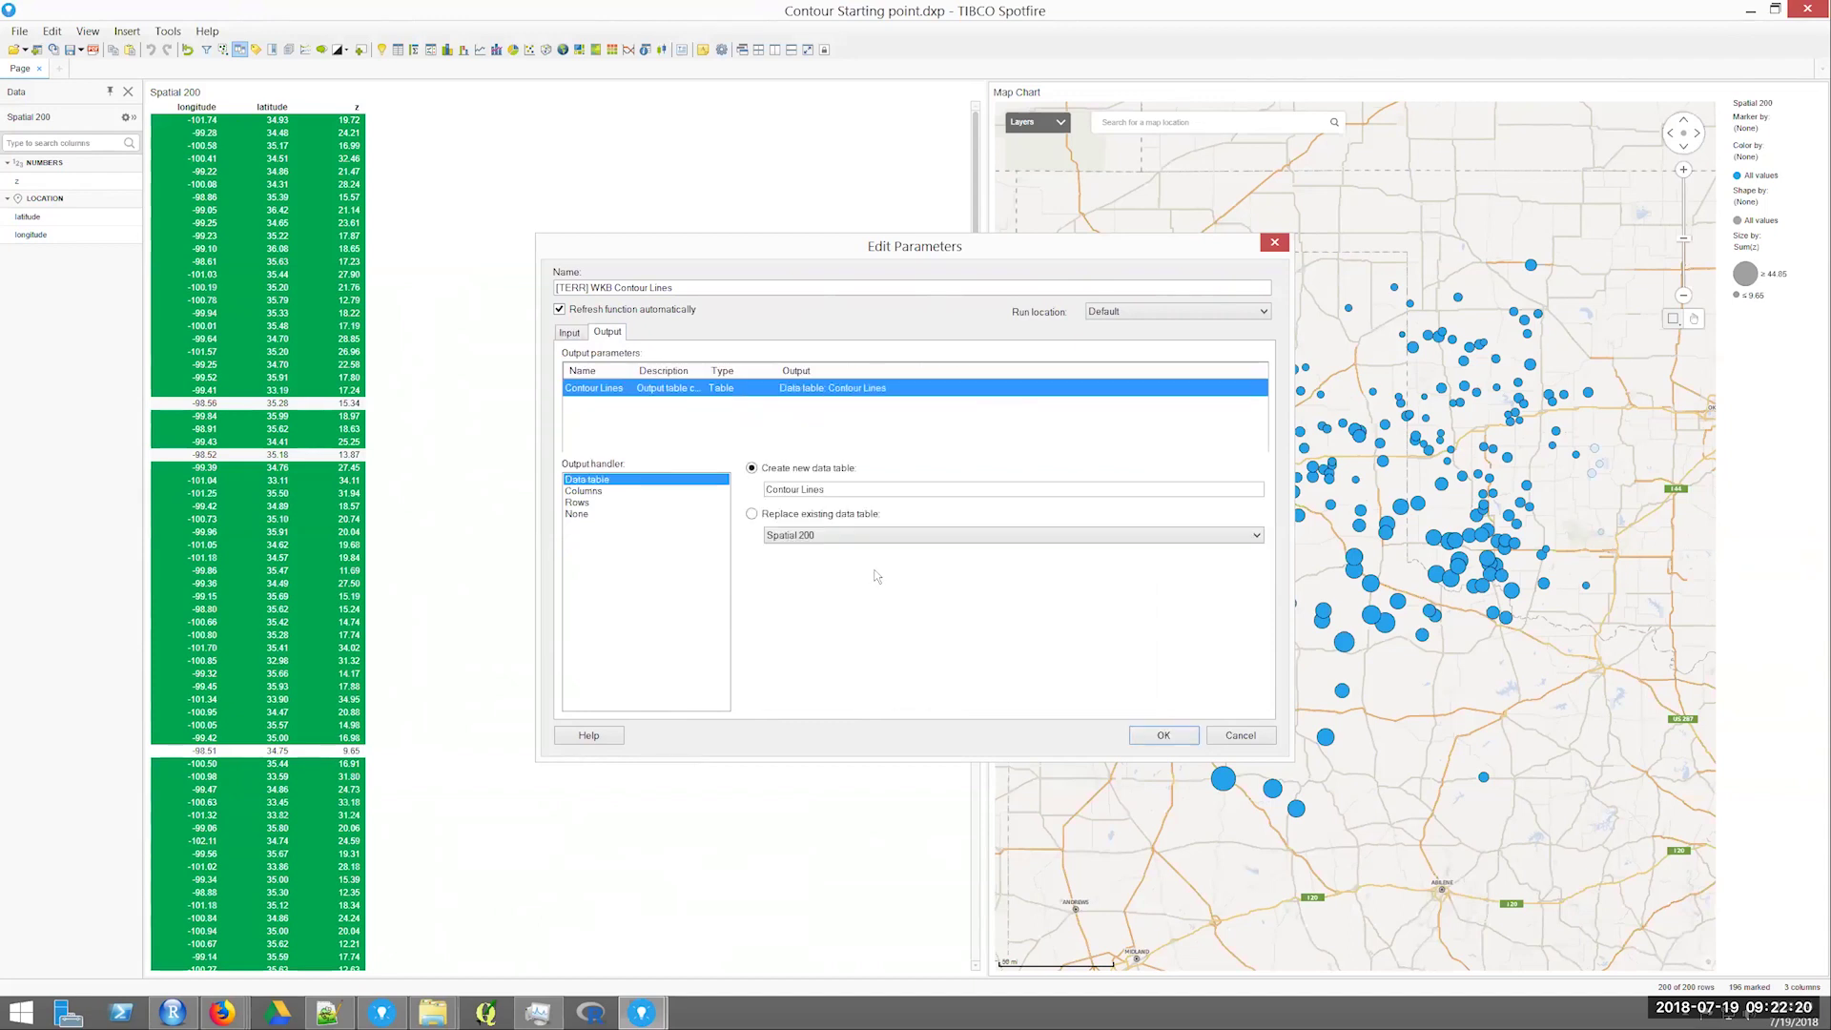
{"action": "left_click", "coordinate": [1169, 736]}
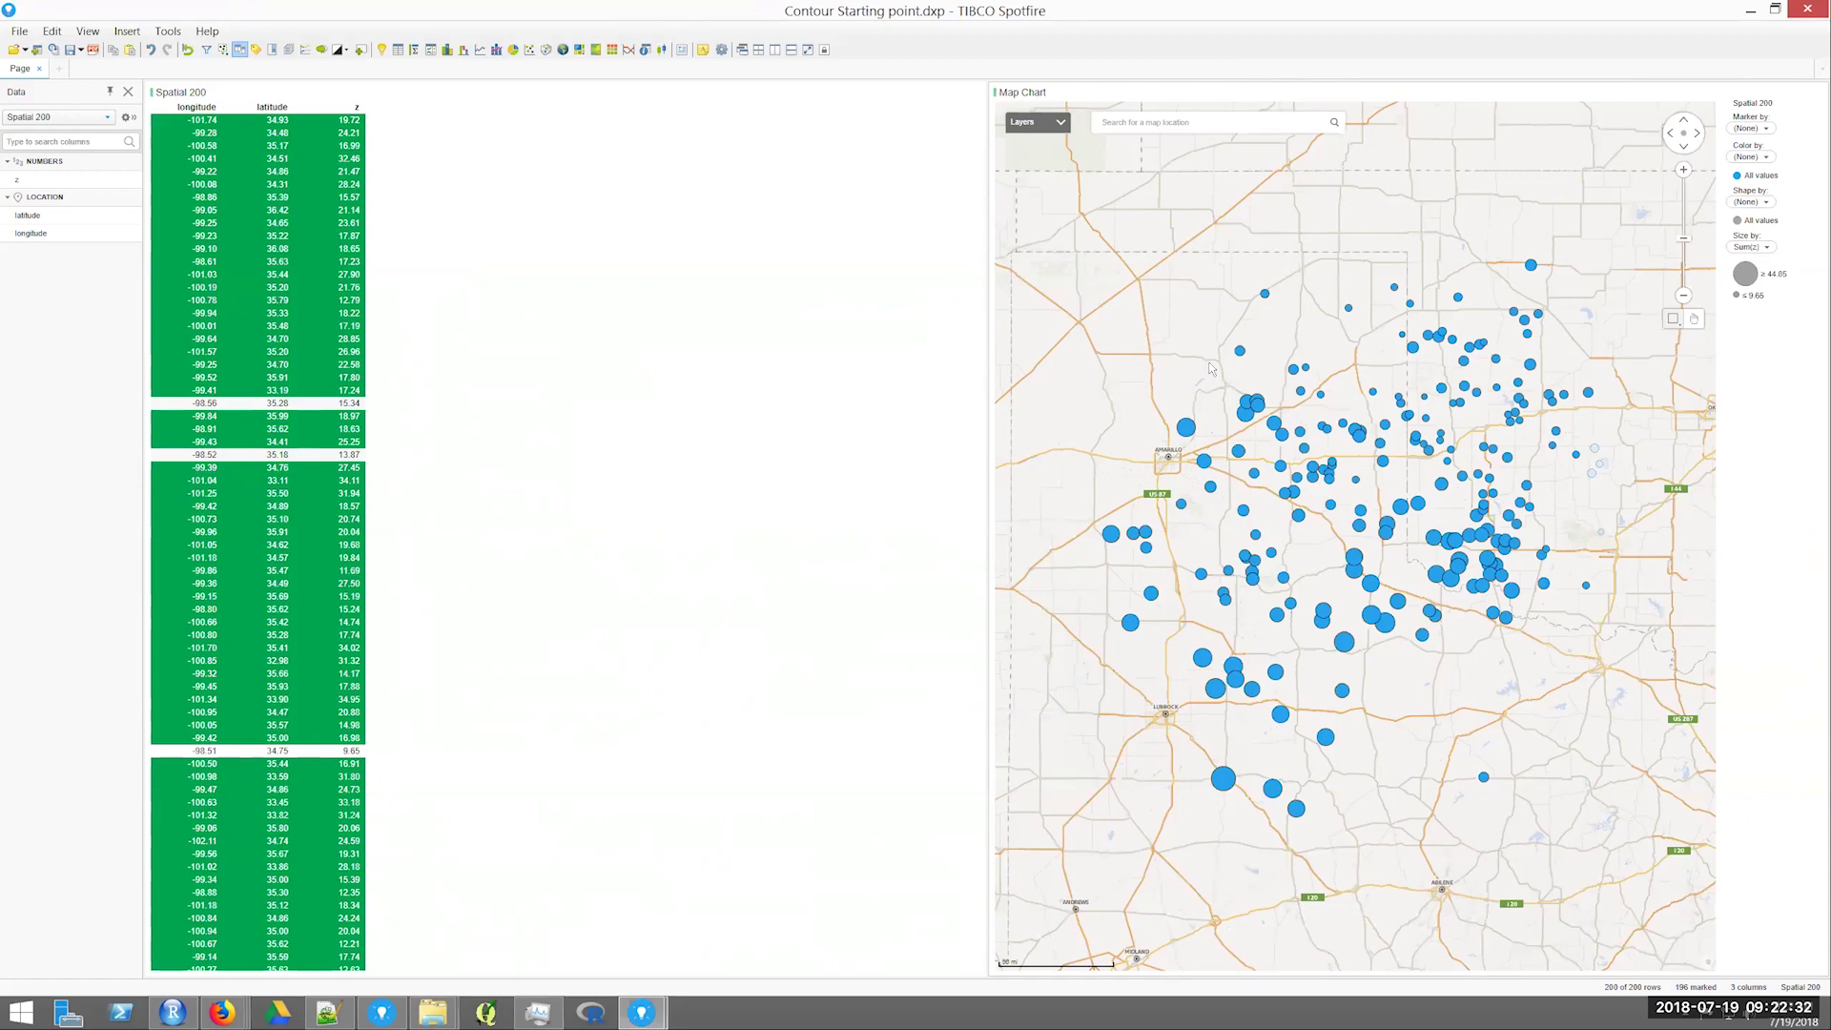
Close the Spatial 200 table visualization and add the Contour Lines table's Geometry column to the map chart as a layer.
{"action": "right_click", "coordinate": [720, 345]}
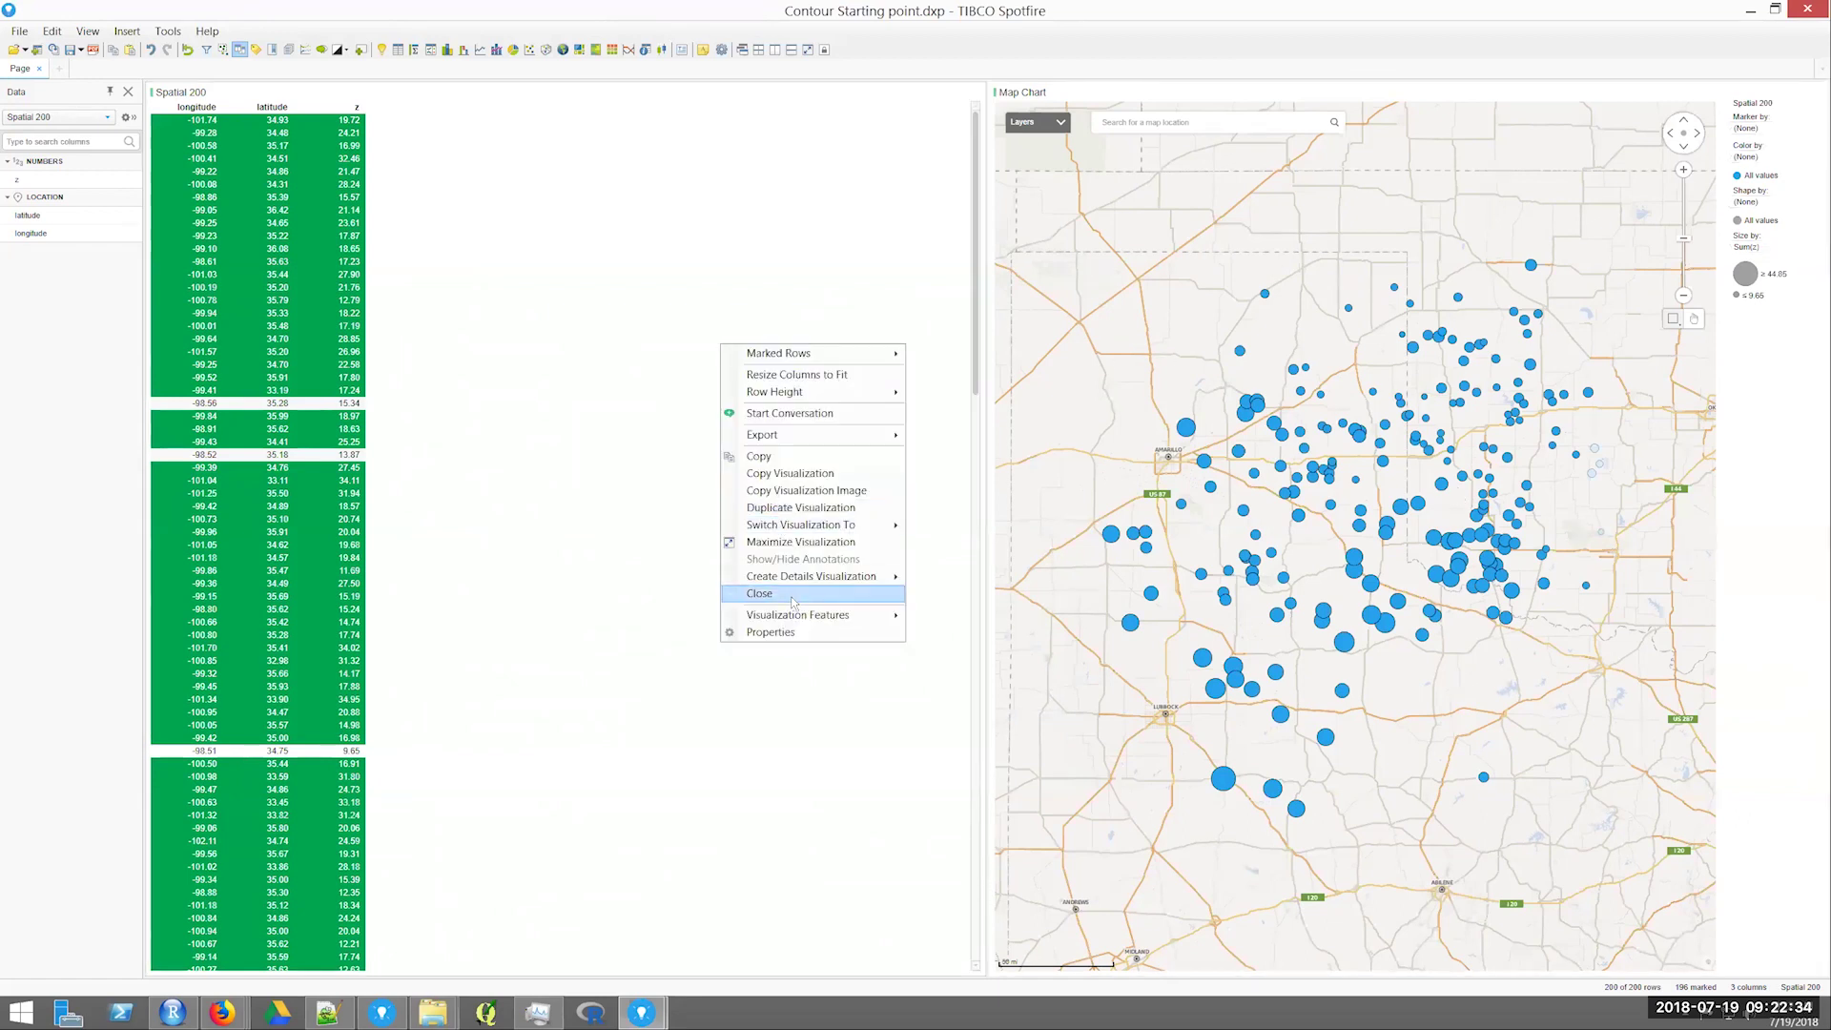
{"action": "key", "text": "Escape"}
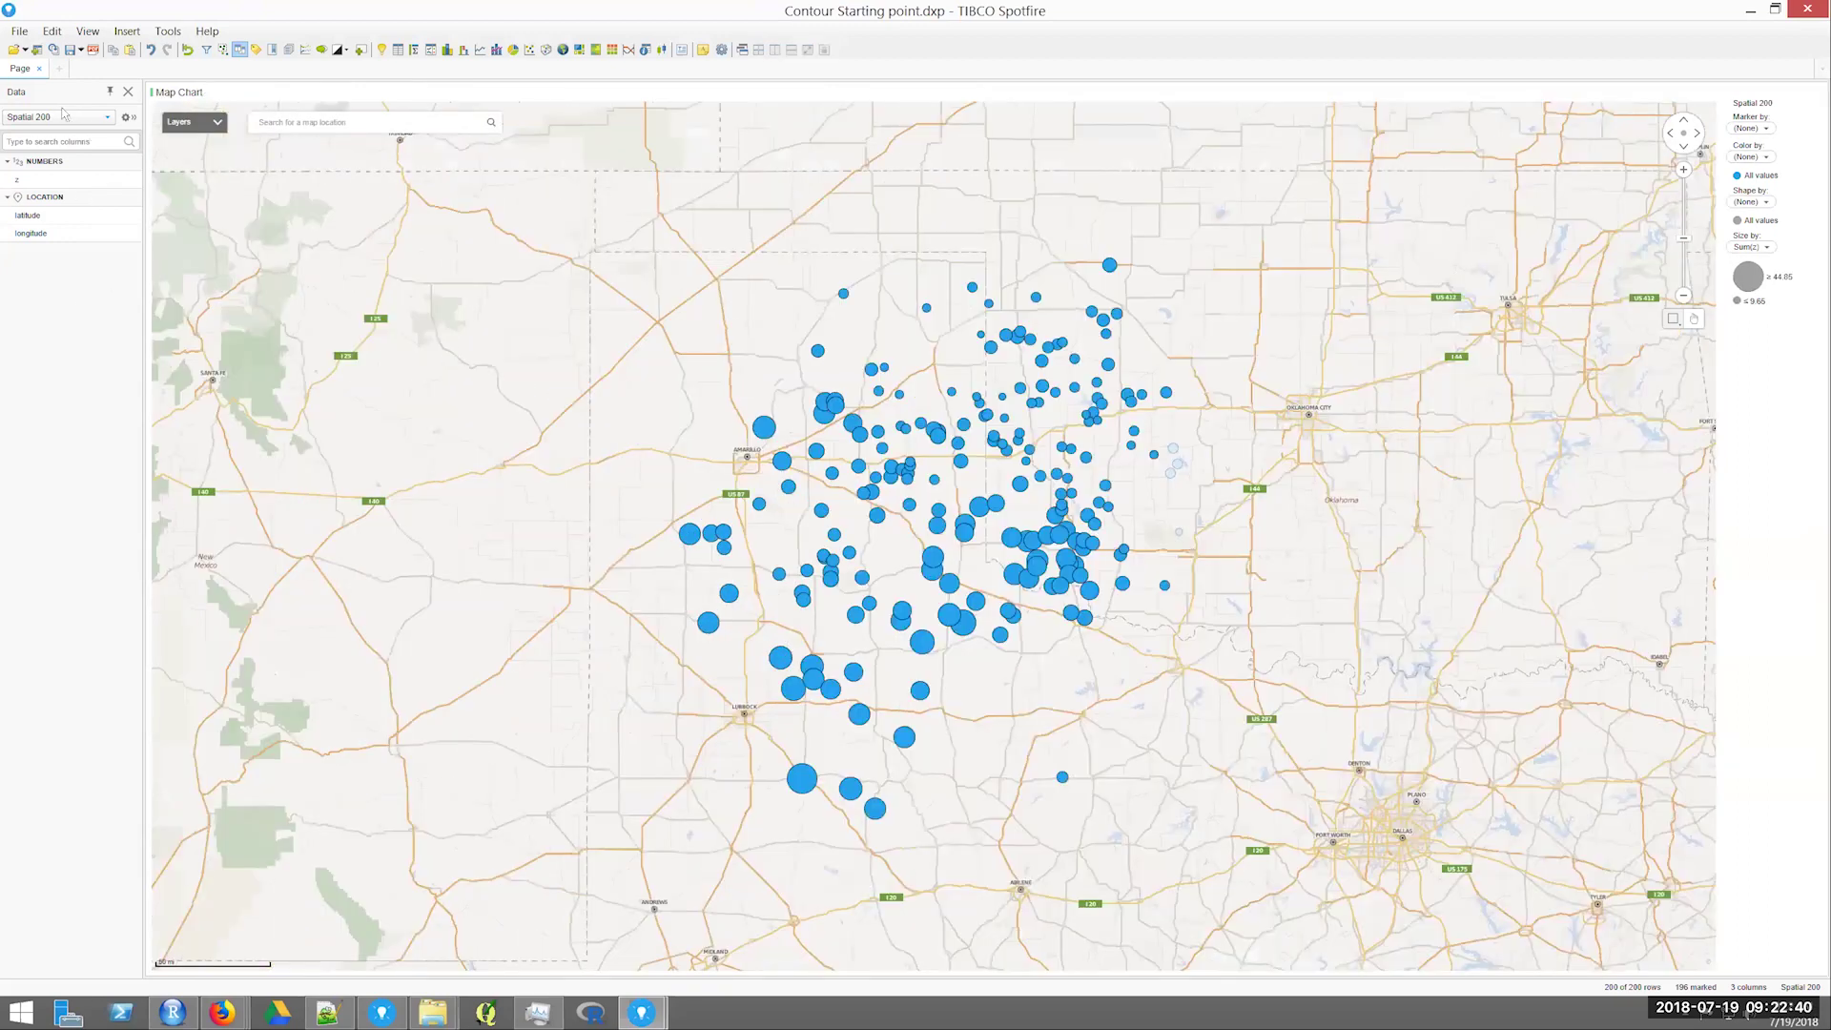
{"action": "left_click", "coordinate": [82, 119]}
{"action": "left_click", "coordinate": [57, 163]}
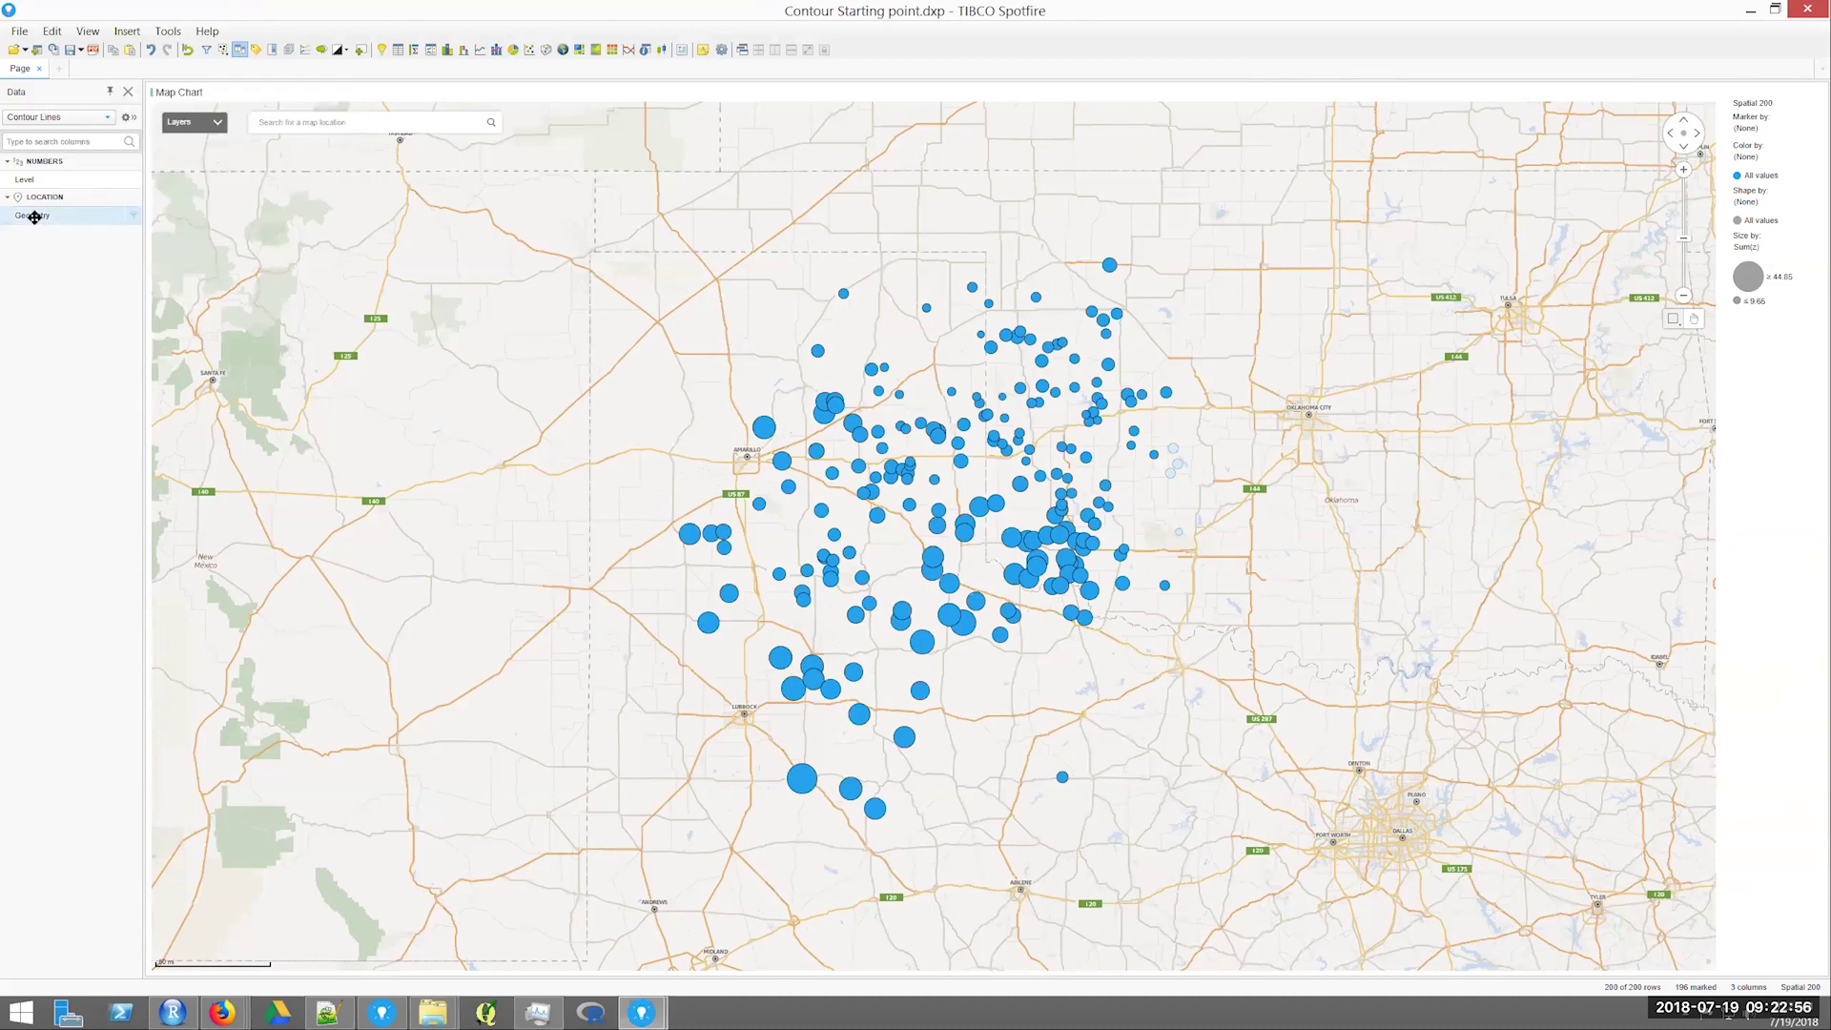
{"action": "left_click_drag", "start_coordinate": [34, 218], "coordinate": [1022, 539]}
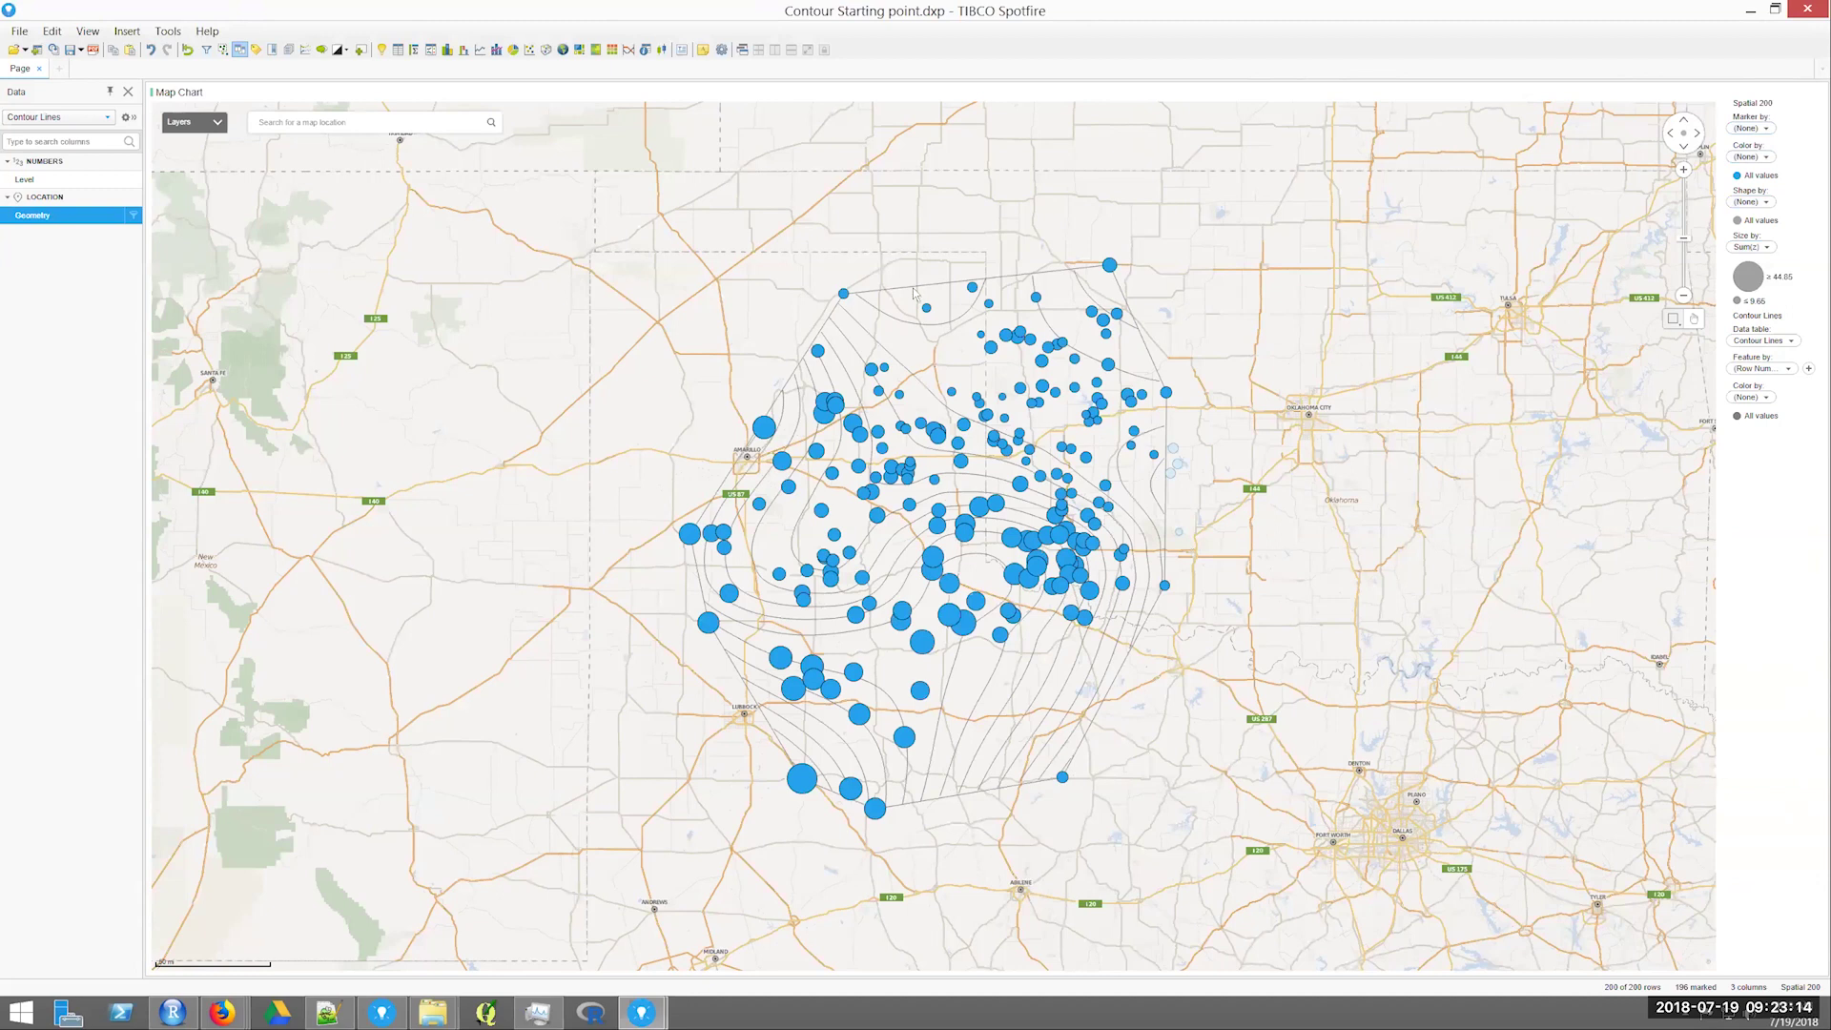
Mark the north-eastern points and the south-western points on the map in turn, and switch back to the Contour Plot page in Firefox.
{"action": "left_click_drag", "start_coordinate": [1200, 588], "coordinate": [1298, 620]}
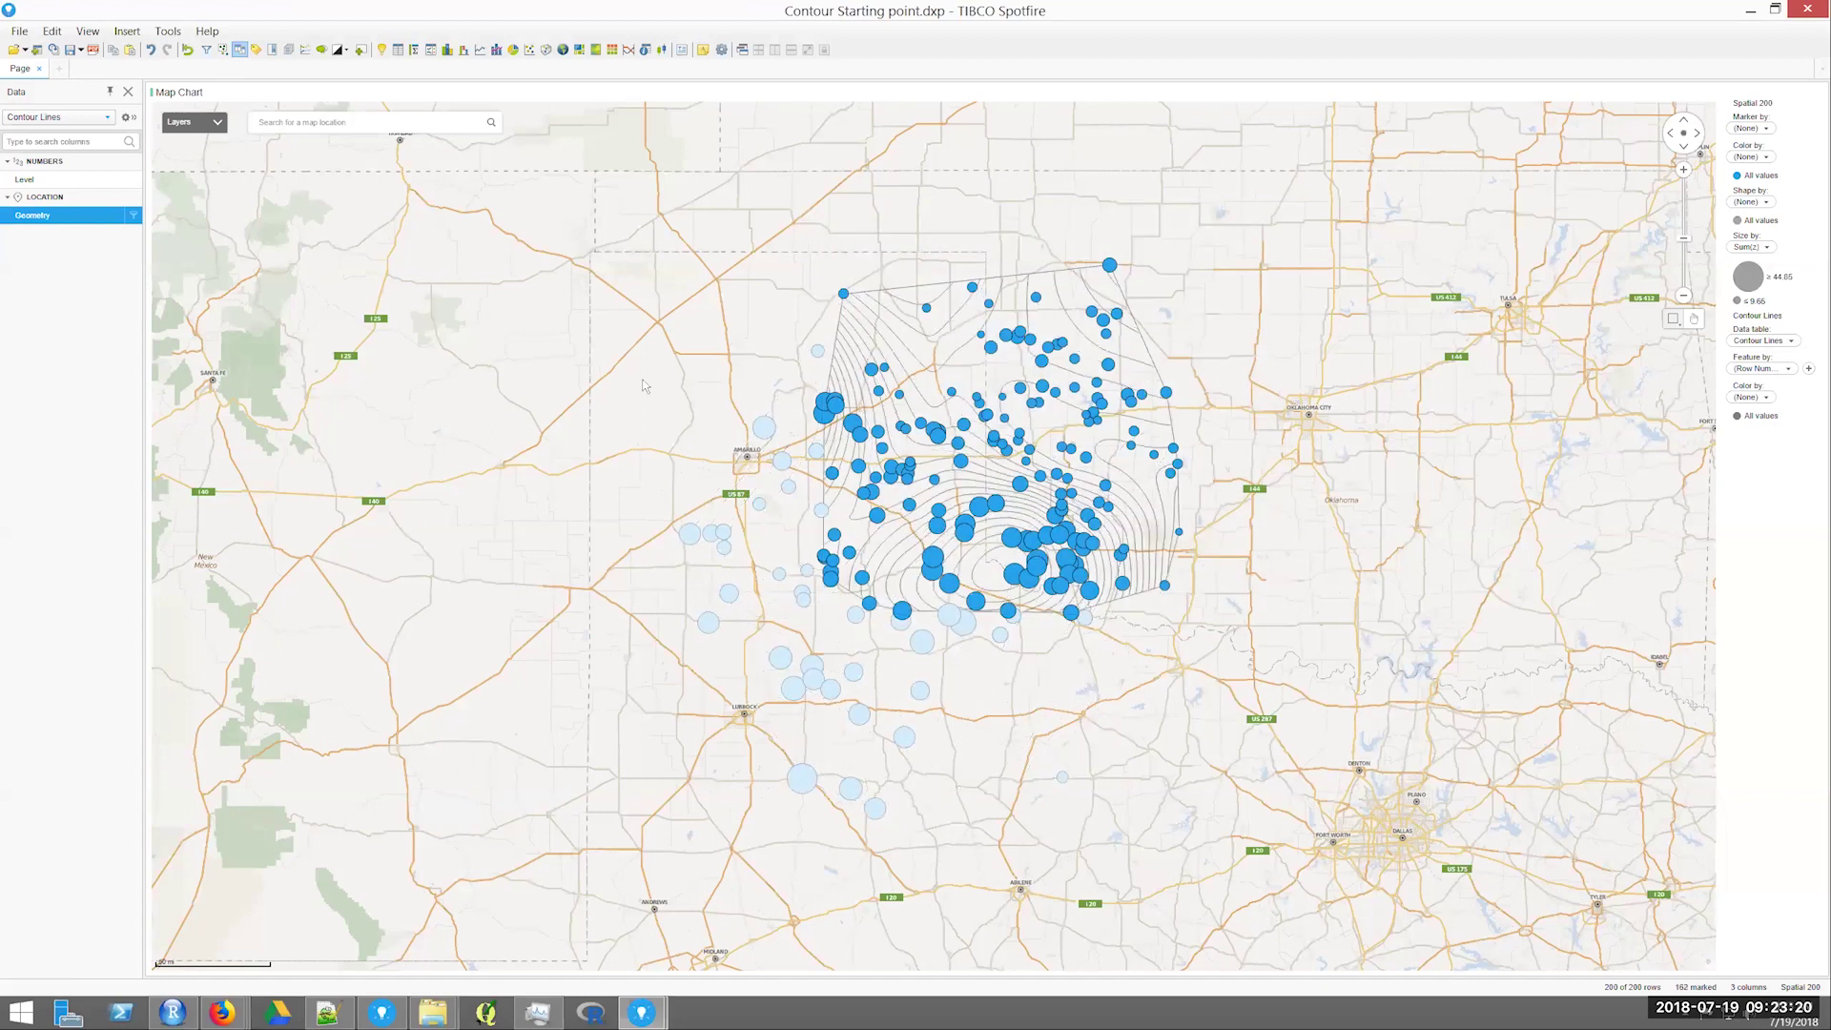
{"action": "left_click_drag", "start_coordinate": [604, 378], "coordinate": [1078, 885]}
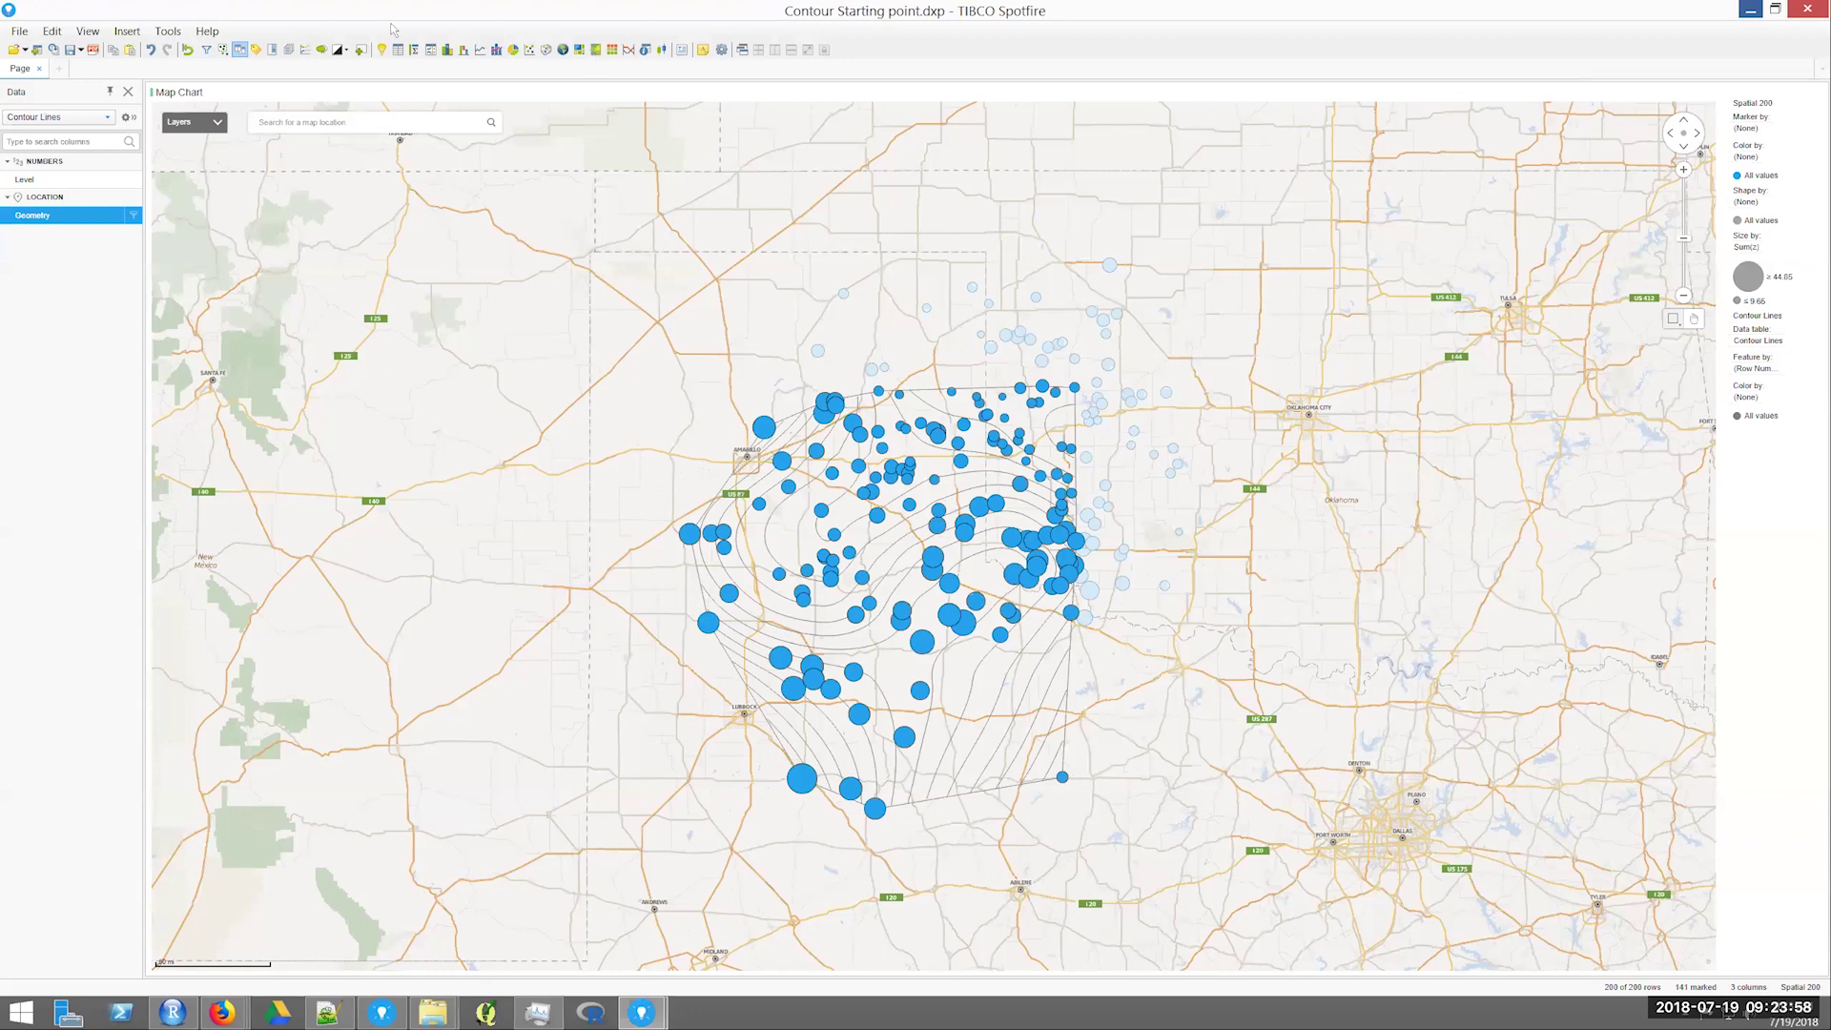
{"action": "key", "text": "alt+Tab"}
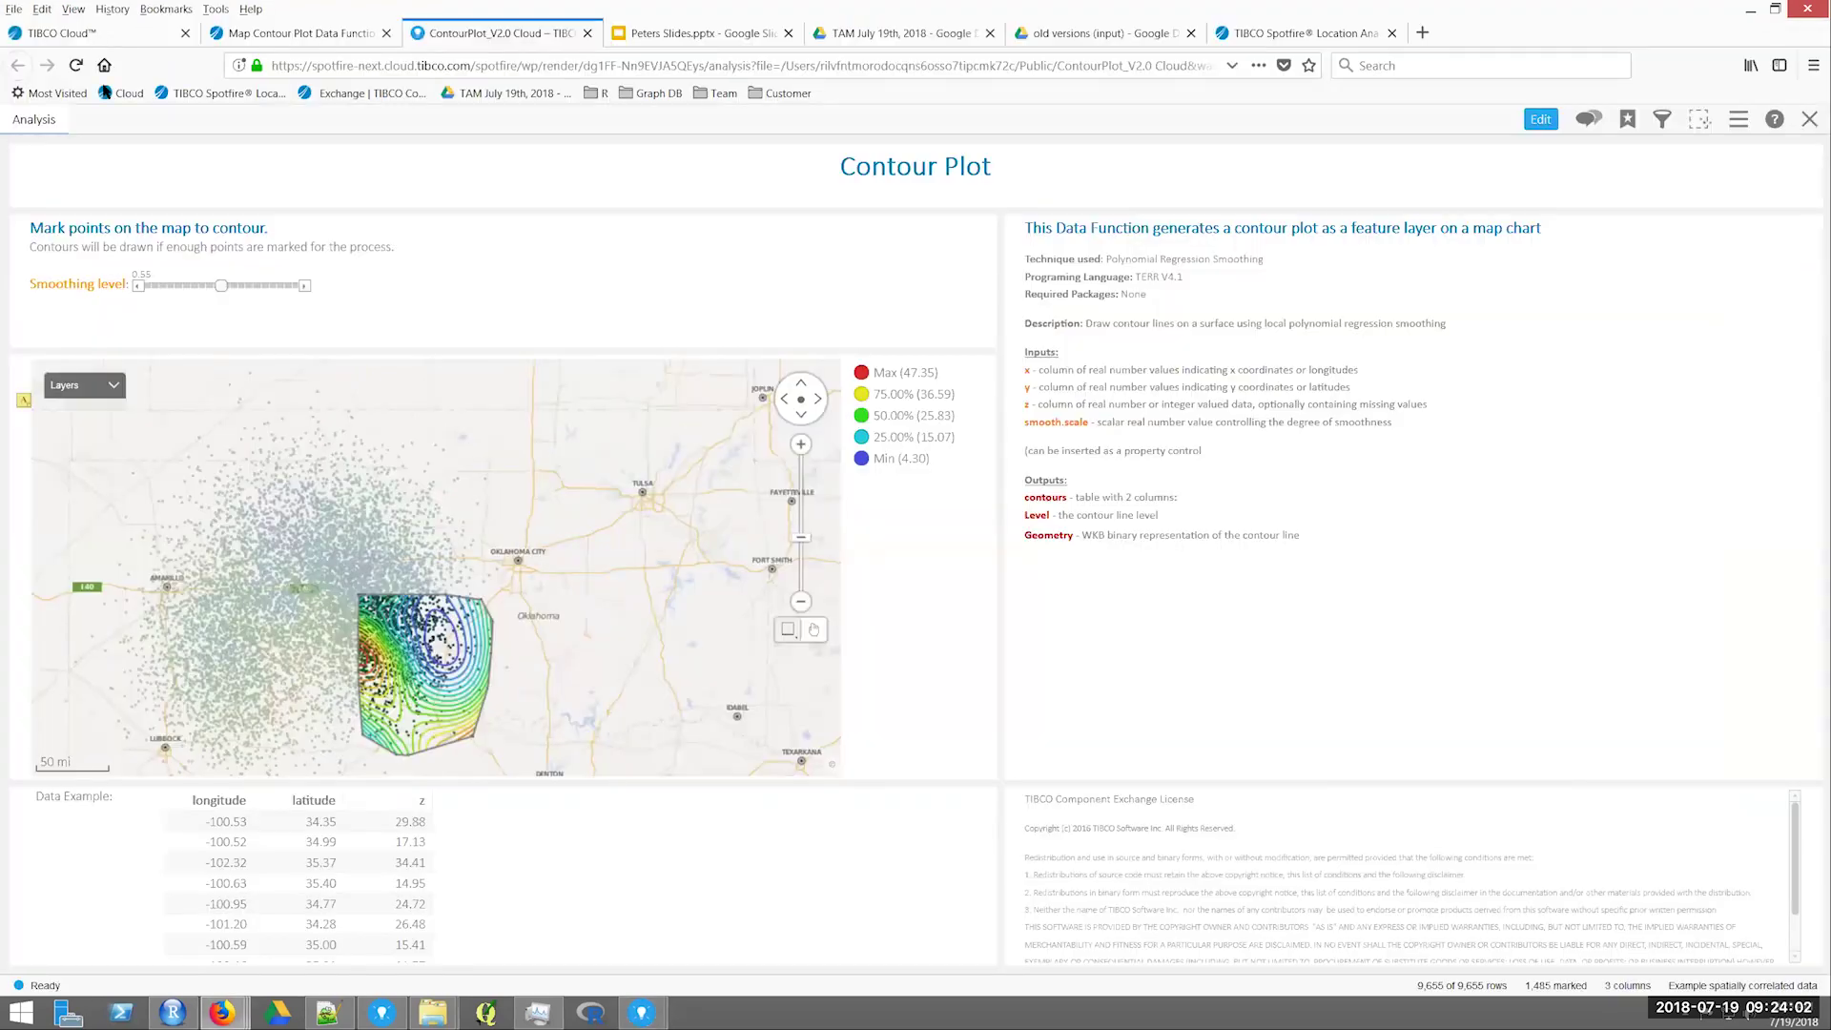
Launch Spotfire from the TIBCO Cloud home page and start a new analysis.
{"action": "key", "text": "ctrl+1"}
{"action": "mouse_move", "coordinate": [1142, 559]}
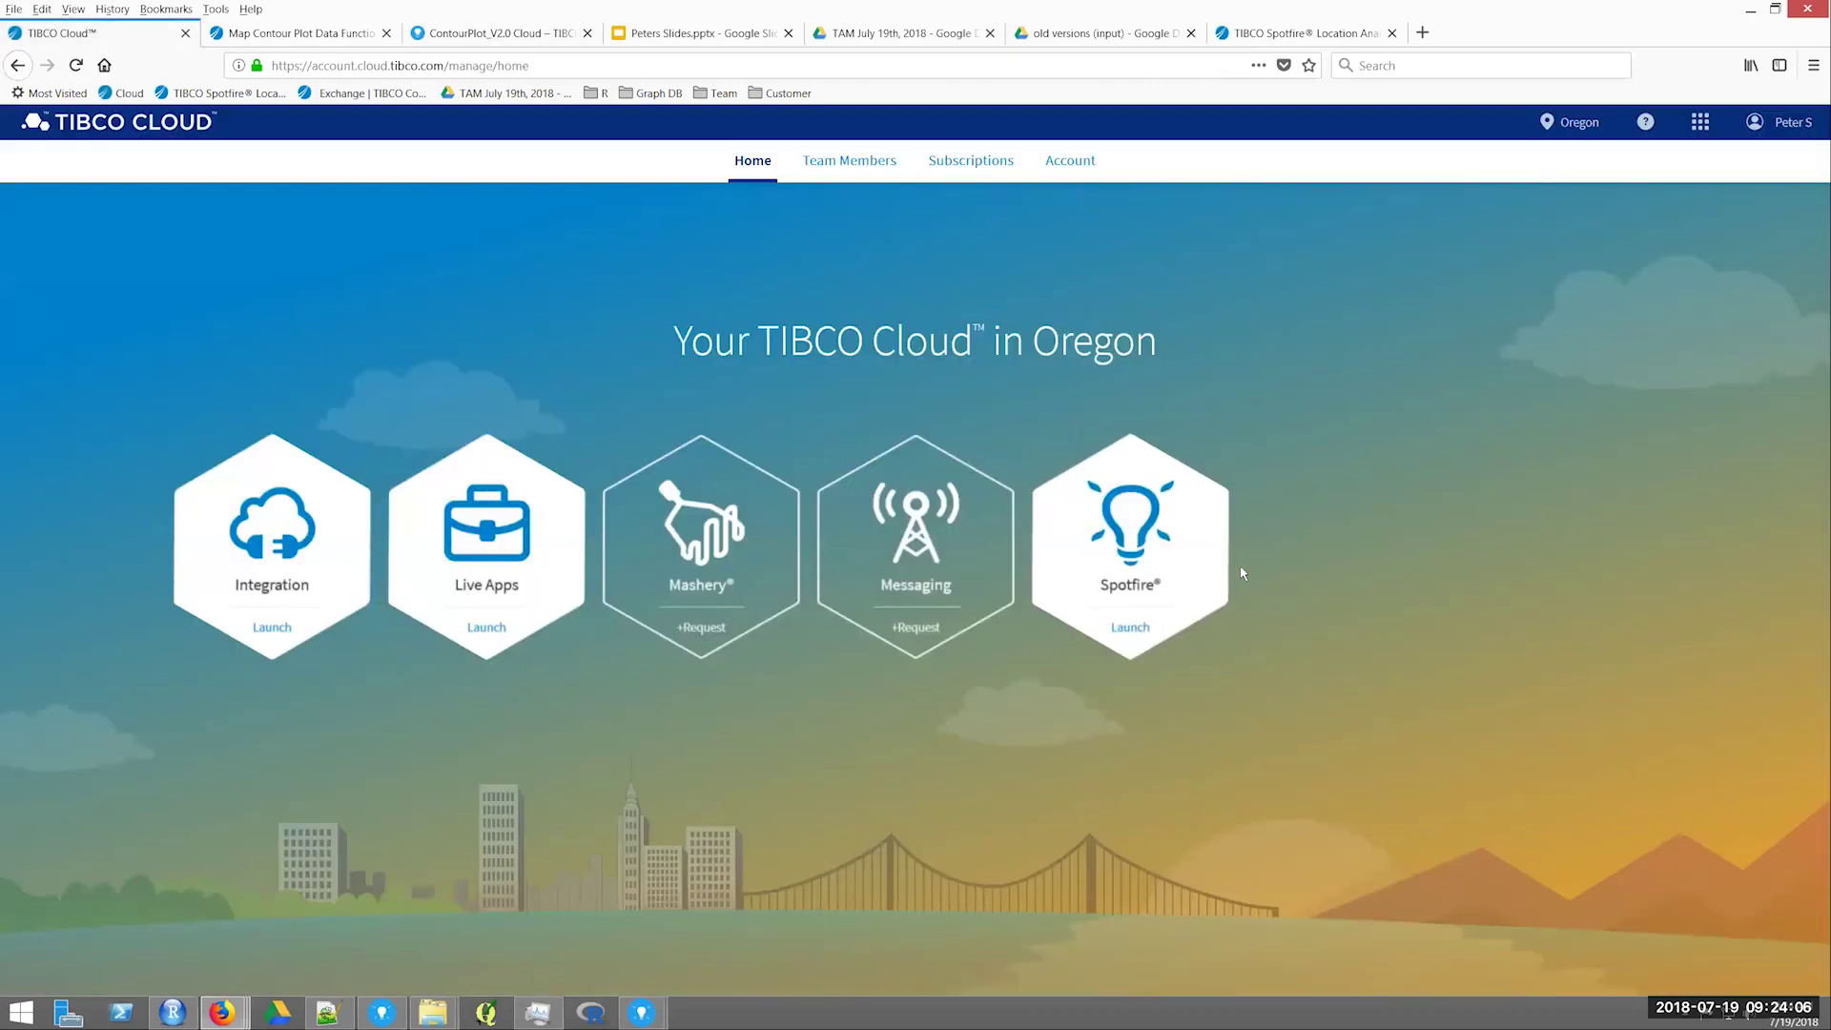
{"action": "left_click", "coordinate": [1142, 550]}
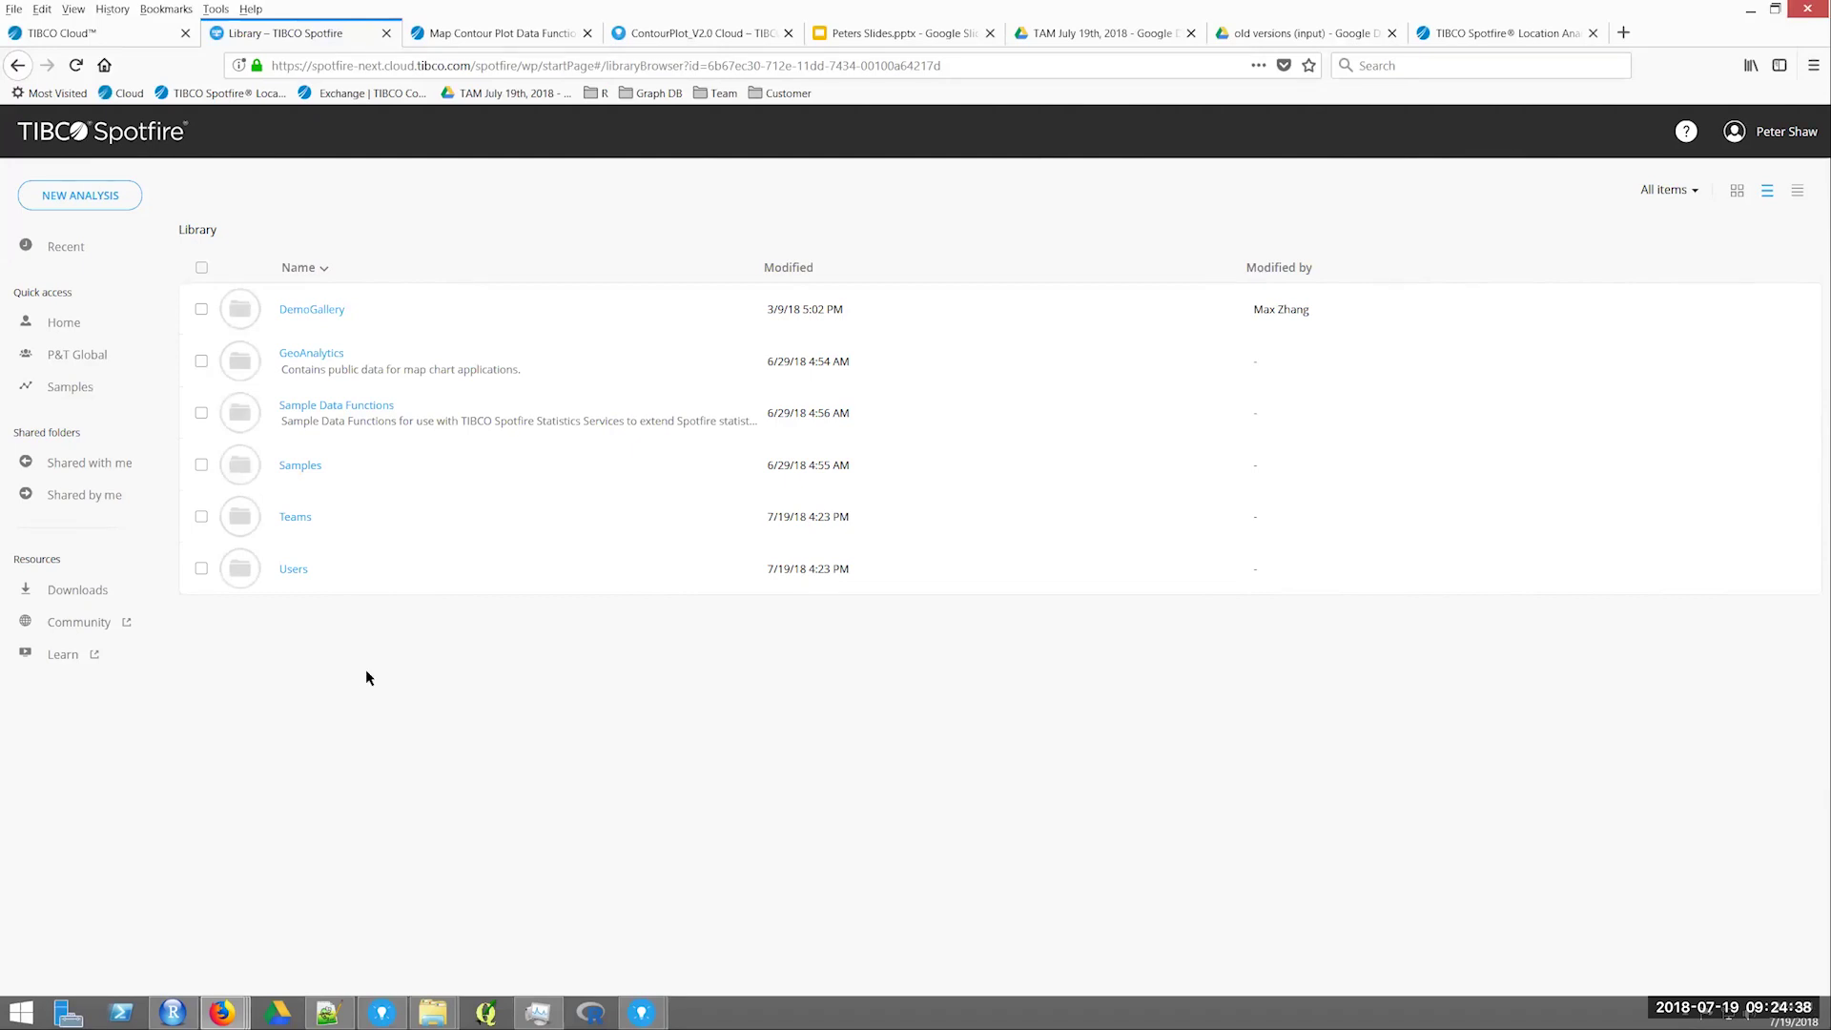
{"action": "left_click", "coordinate": [54, 198]}
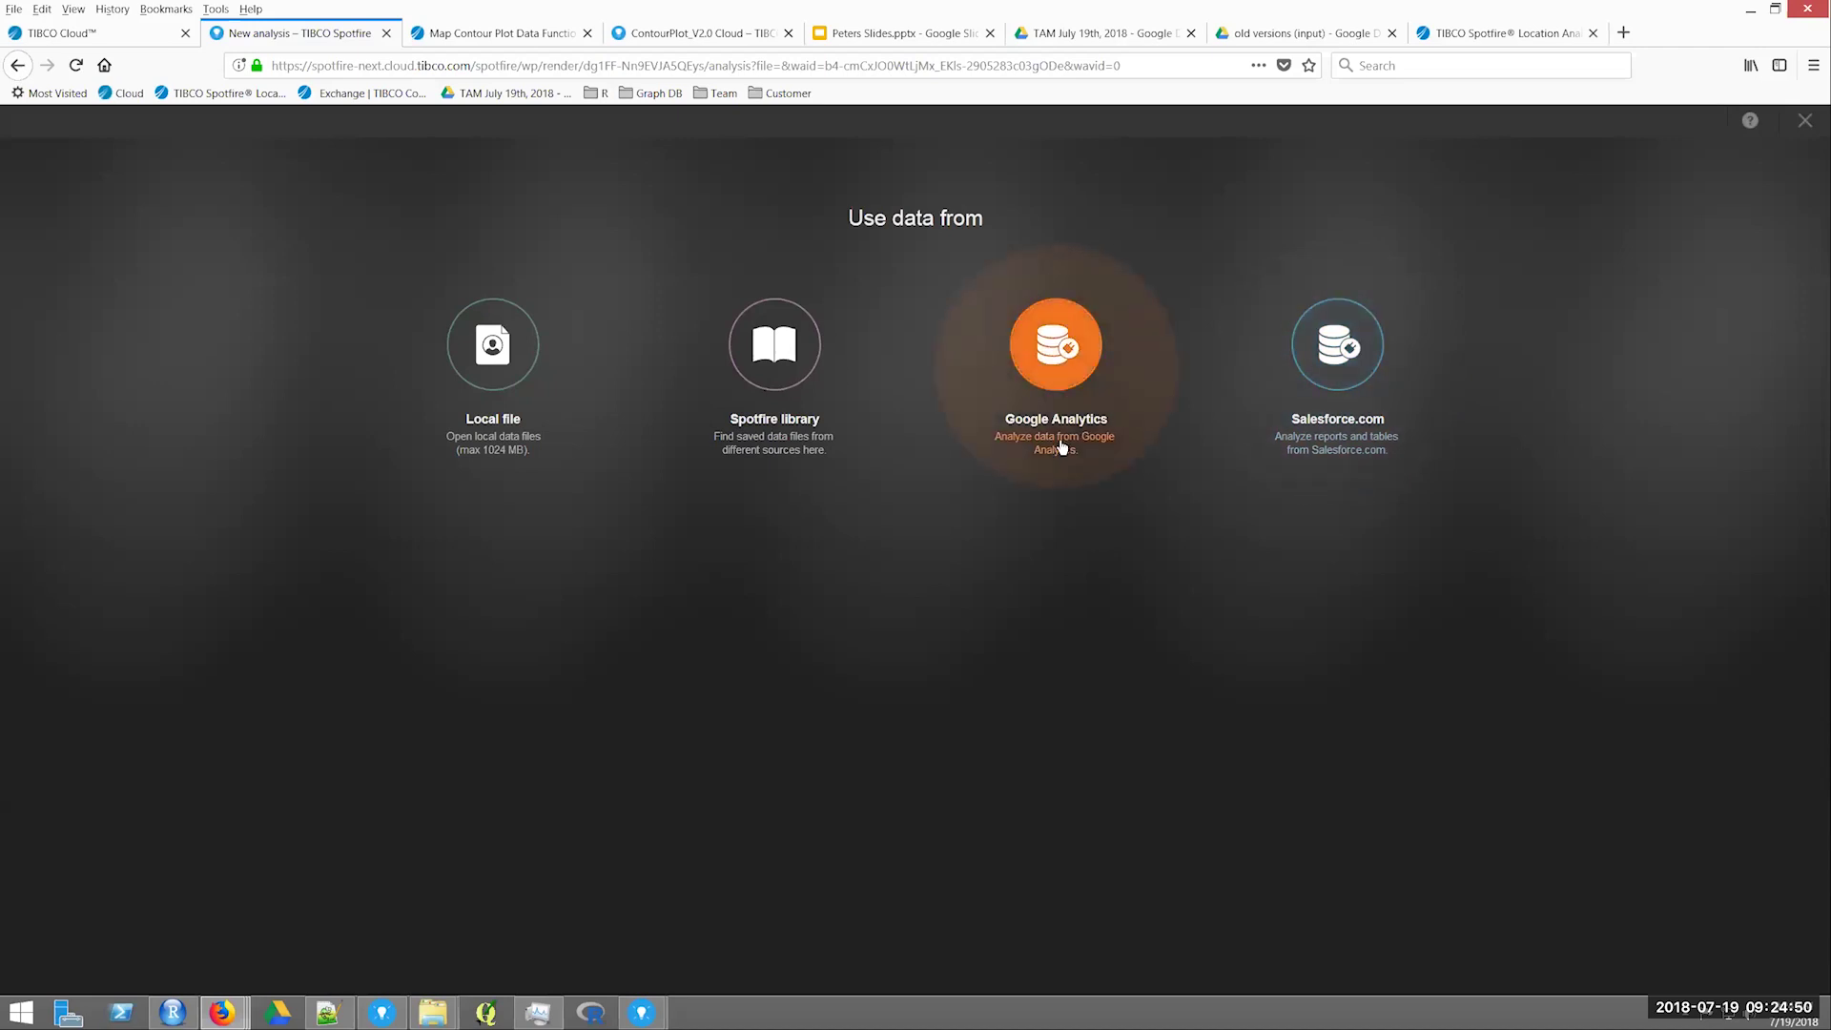
Load the local file CA census 3 demographics.sbdf as the analysis data and dismiss the recommended visualizations.
{"action": "left_click", "coordinate": [504, 370]}
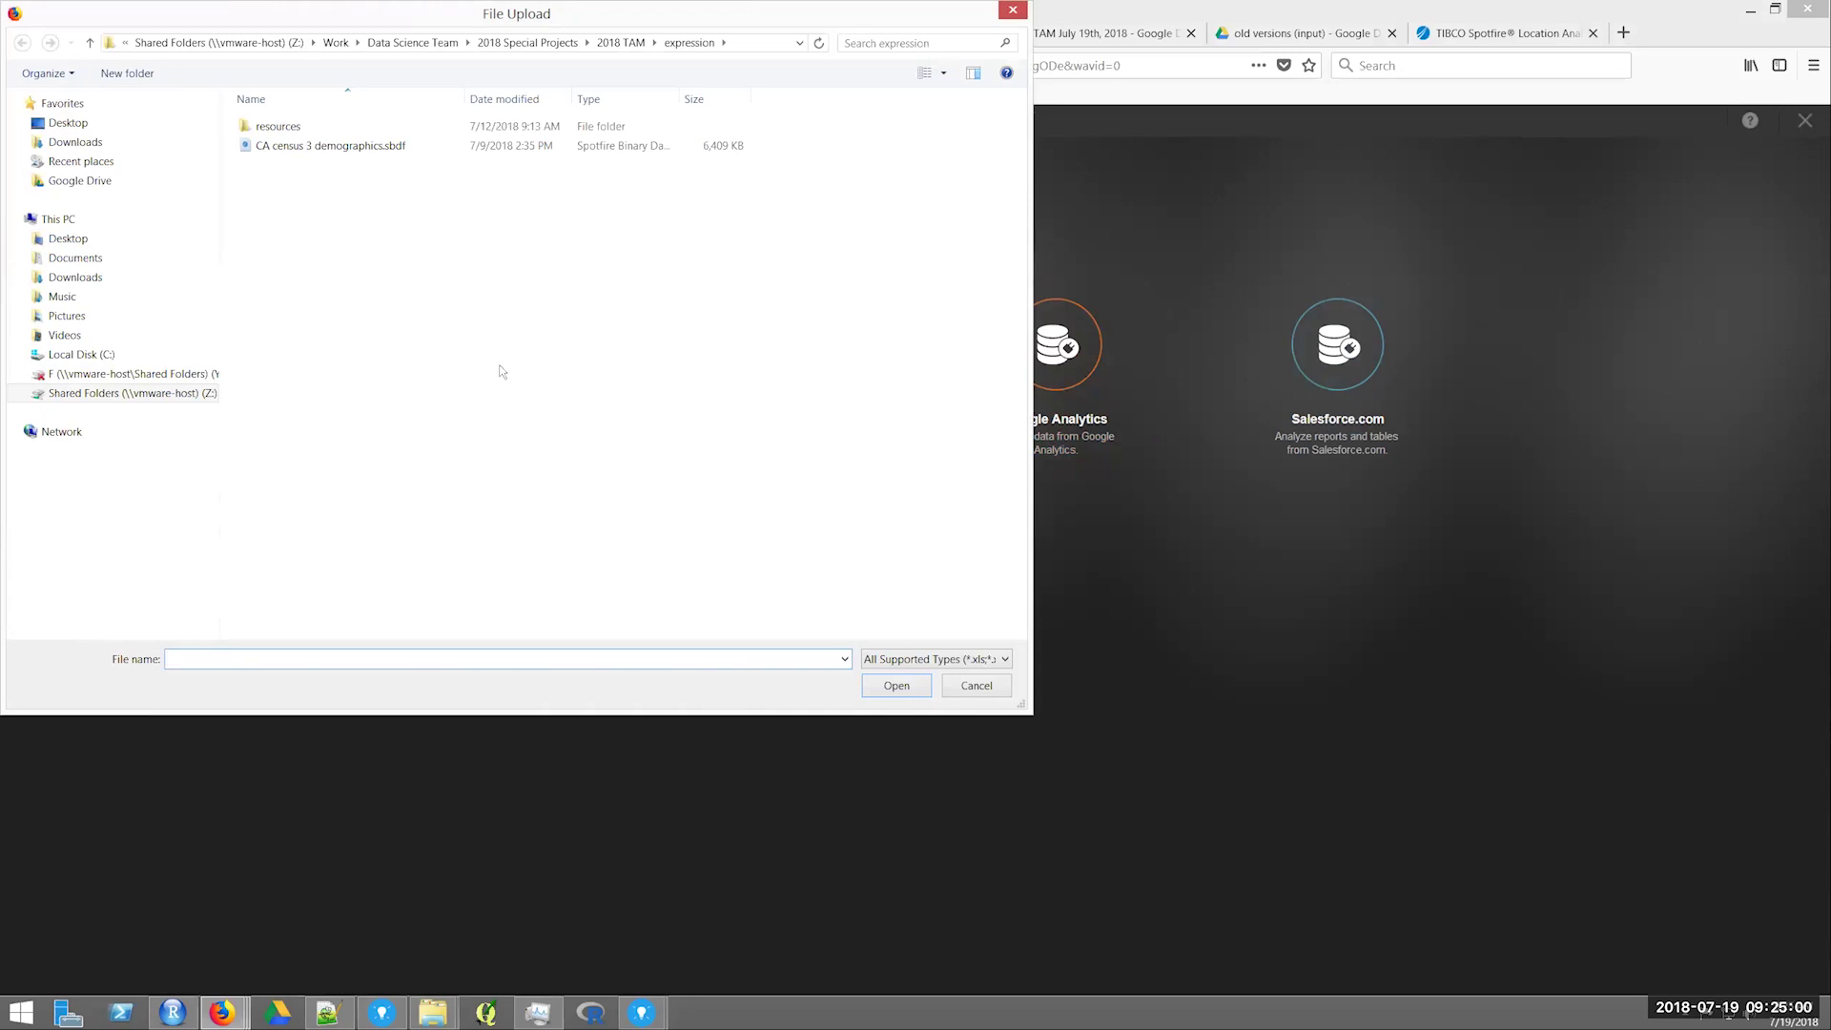
{"action": "left_click", "coordinate": [375, 148]}
{"action": "left_click", "coordinate": [306, 148]}
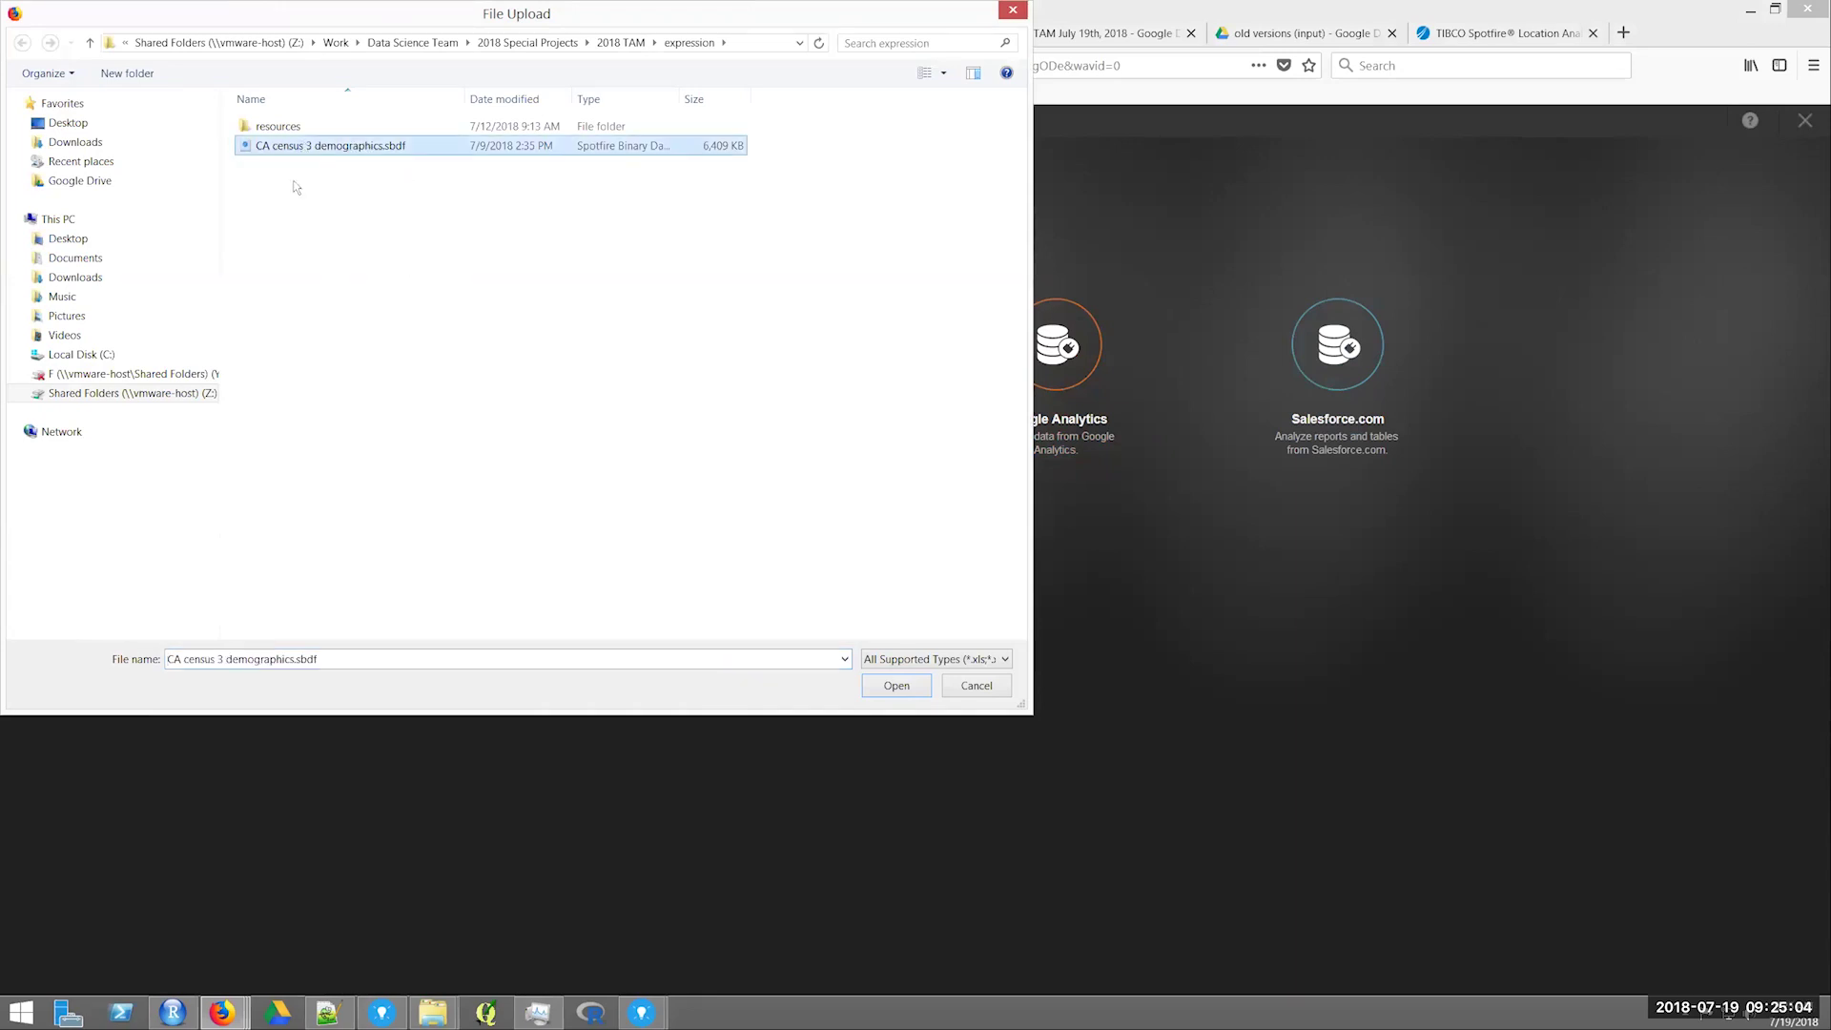
{"action": "left_click", "coordinate": [895, 686]}
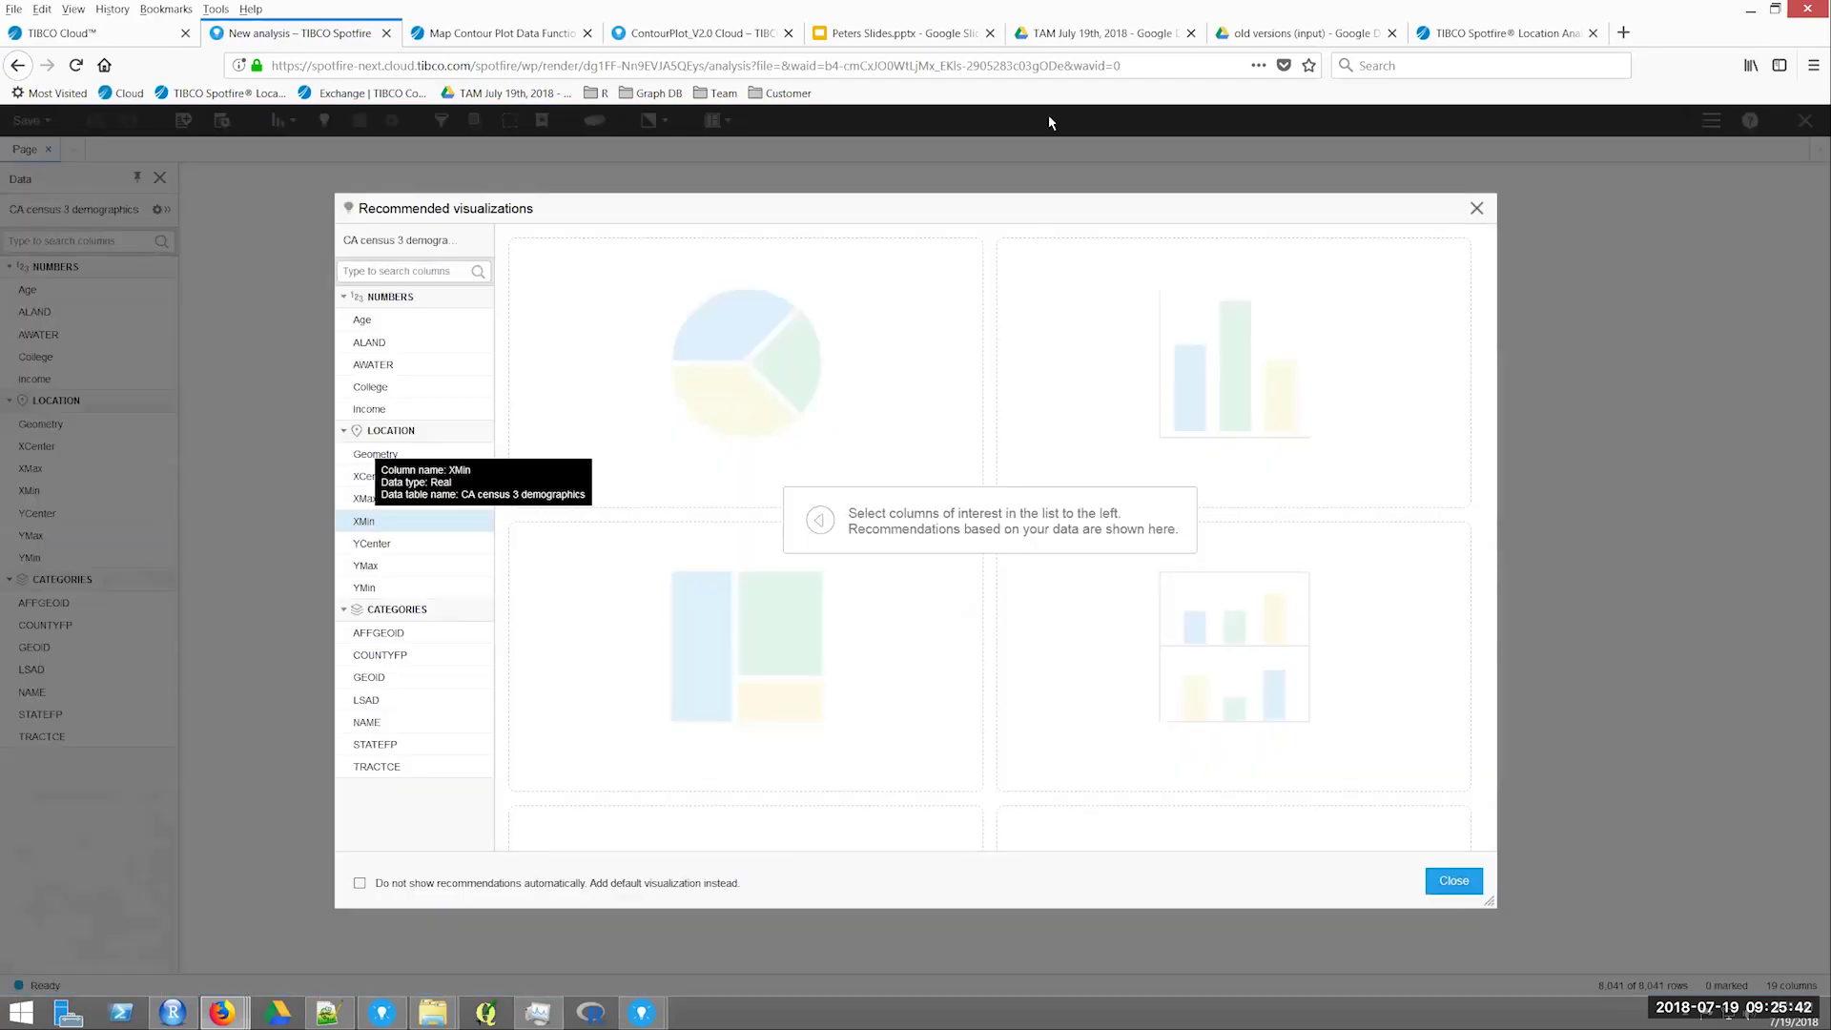
{"action": "left_click", "coordinate": [1476, 209]}
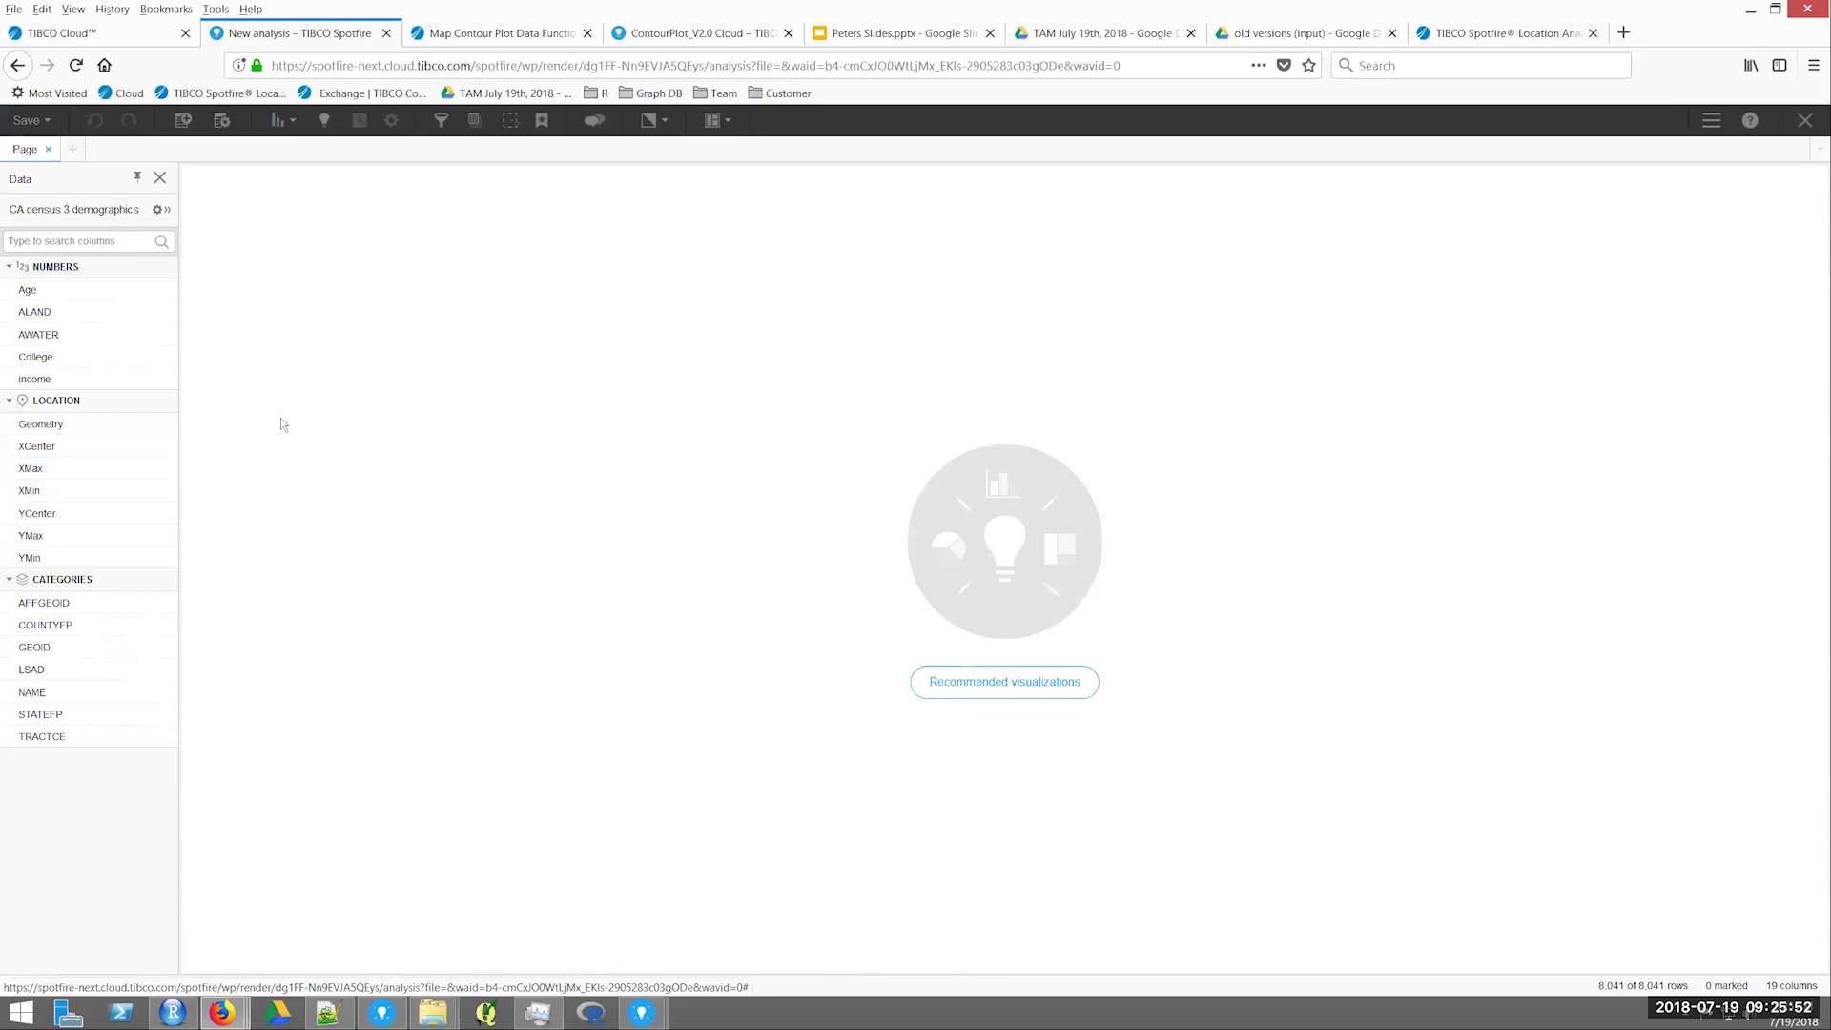
Add a map chart of the CA census 3 demographics table to the page.
{"action": "left_click_drag", "start_coordinate": [58, 424], "coordinate": [71, 491]}
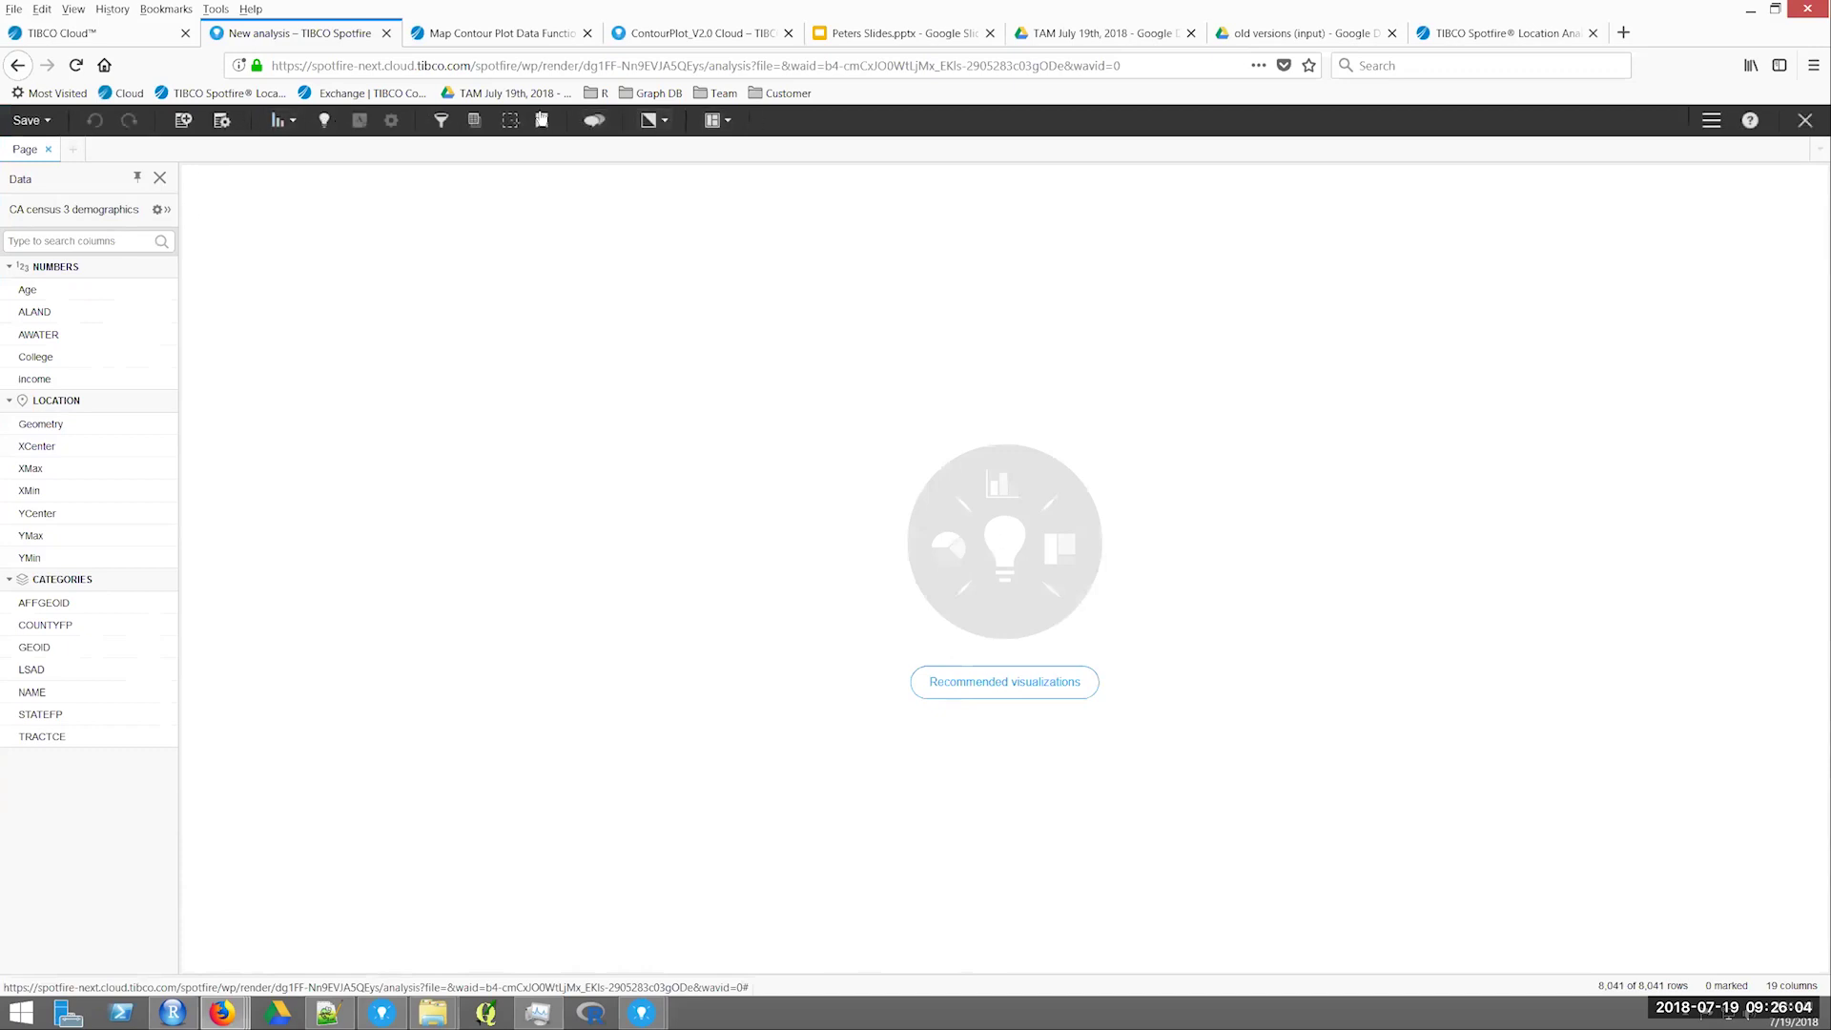
{"action": "left_click", "coordinate": [279, 121]}
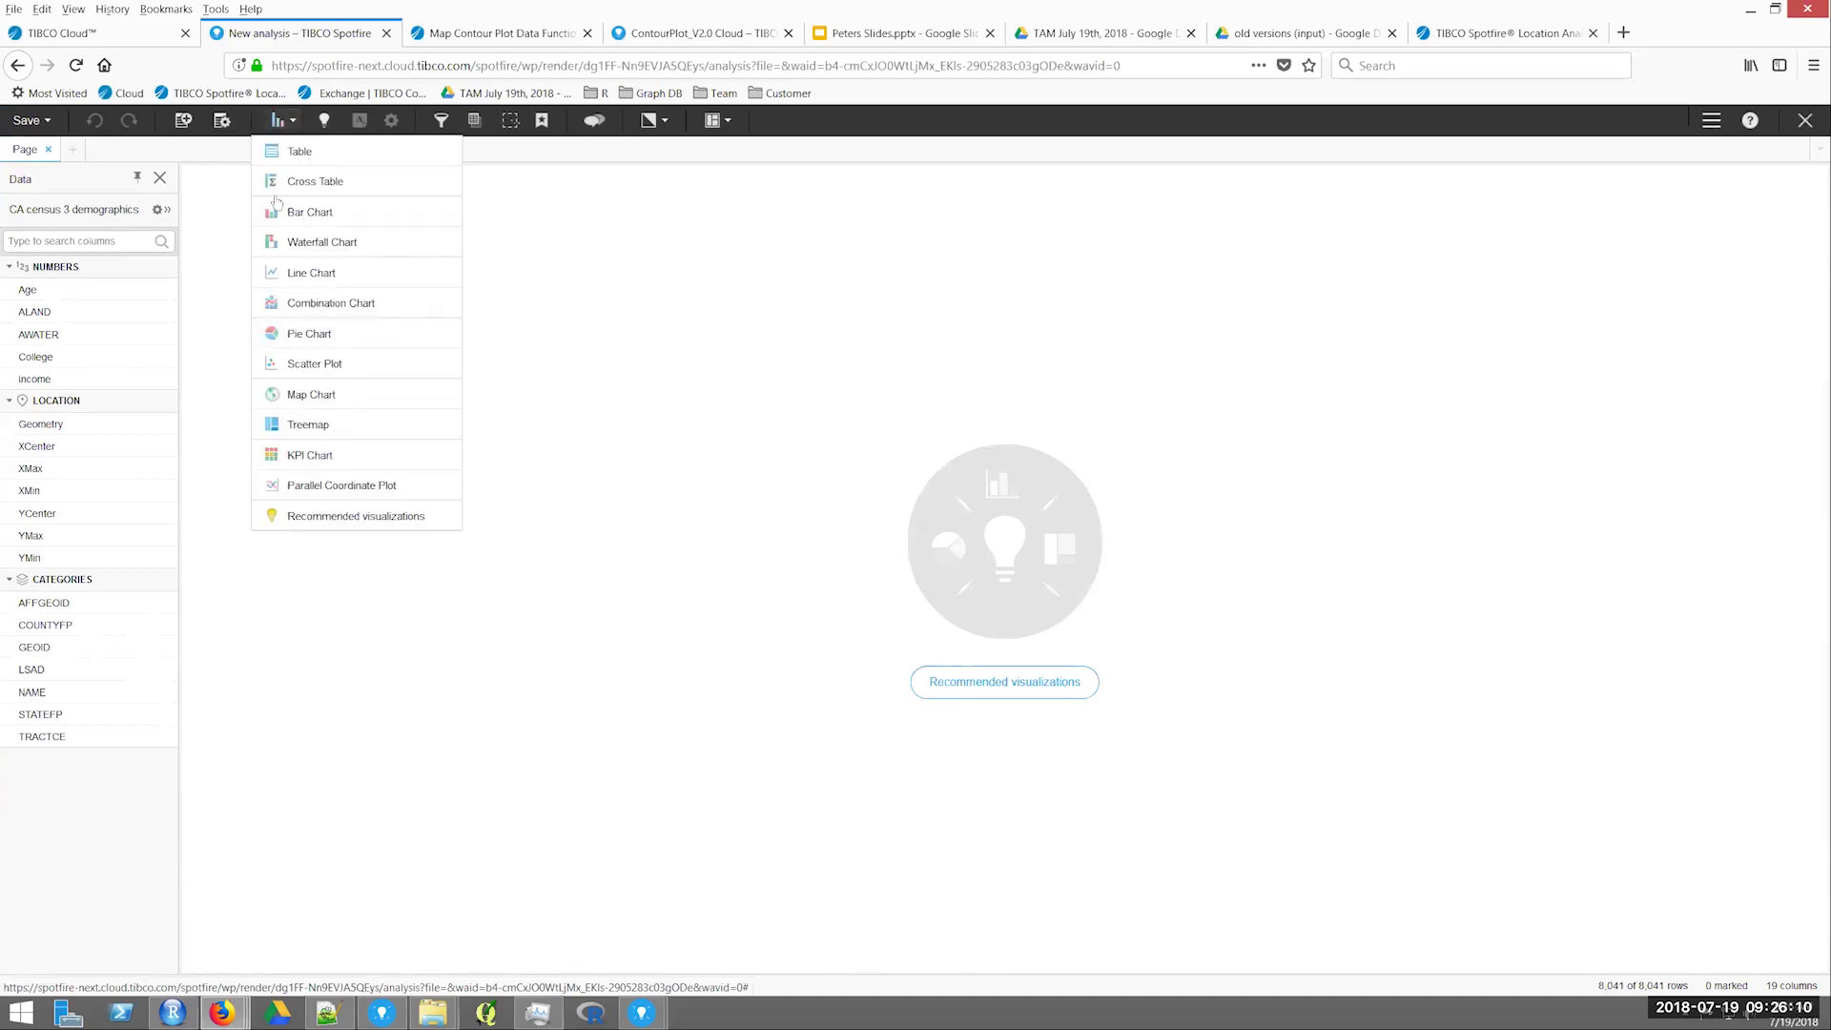
{"action": "left_click", "coordinate": [305, 399]}
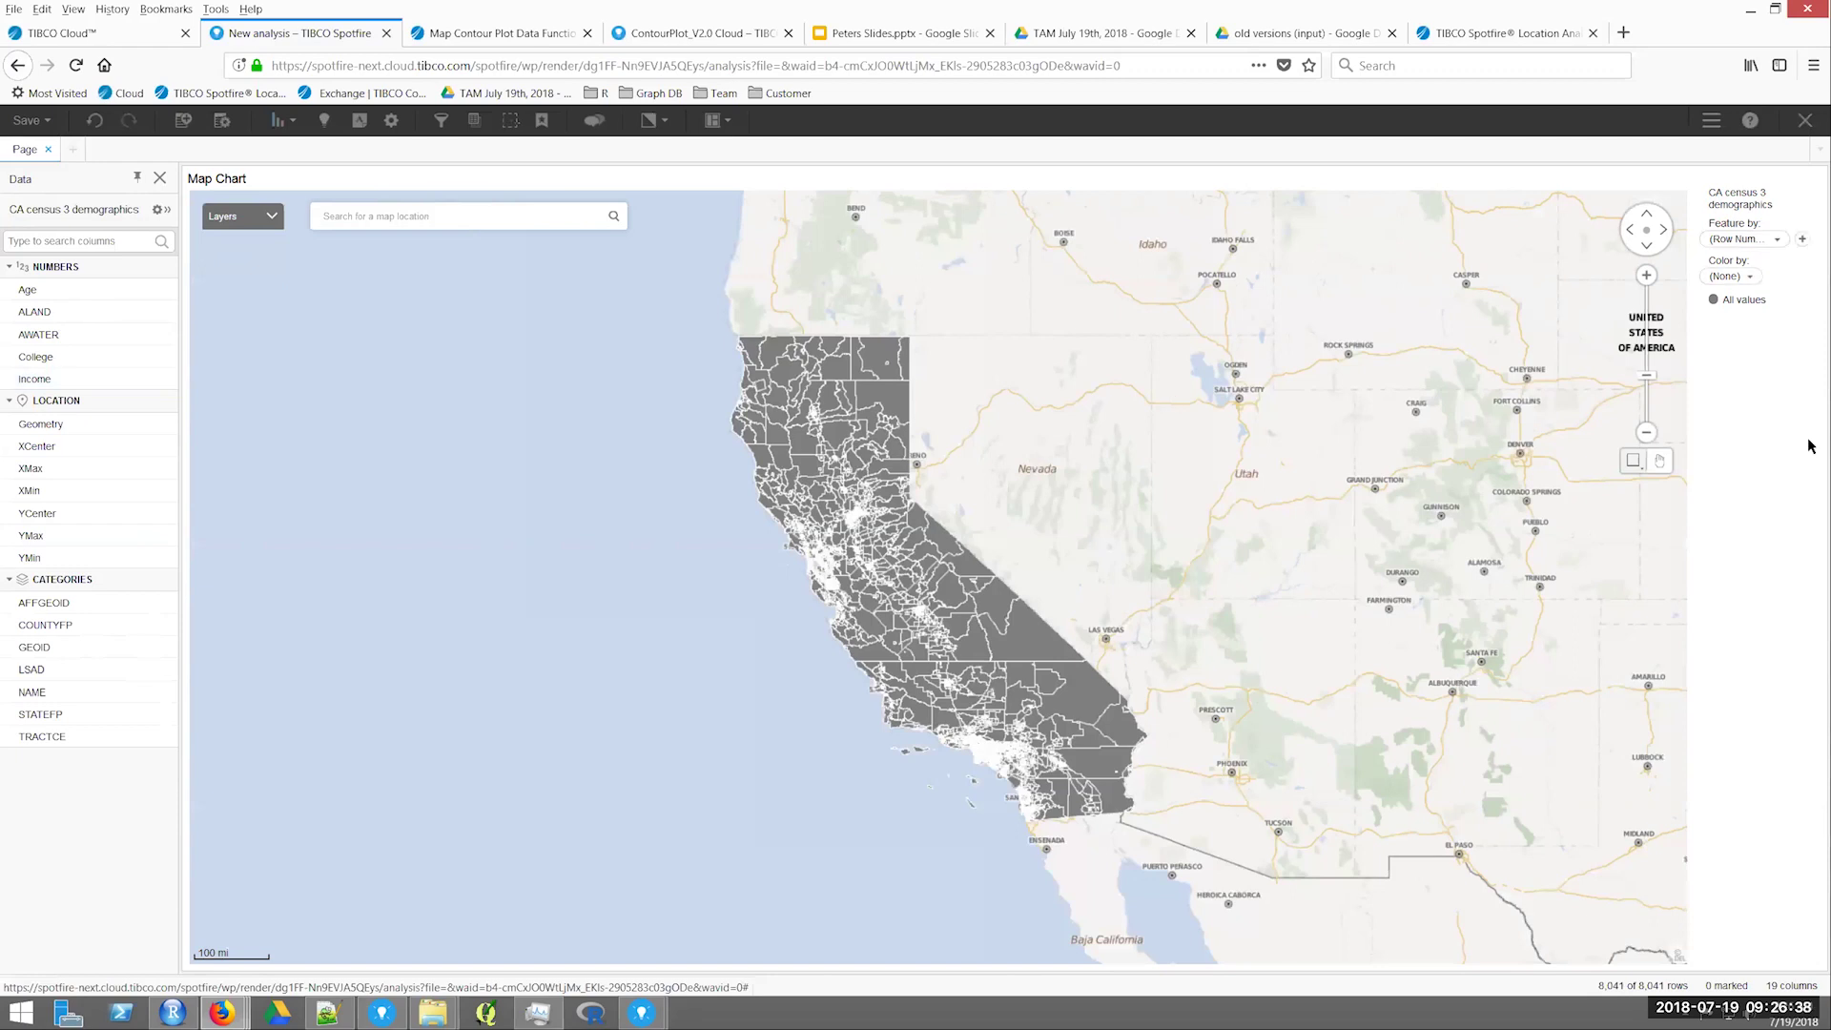
Color the California census tracts on the map chart by Age, aggregated as Sum.
{"action": "left_click", "coordinate": [1751, 287]}
{"action": "scroll", "coordinate": [1811, 530], "scroll_direction": "down", "scroll_amount": 3}
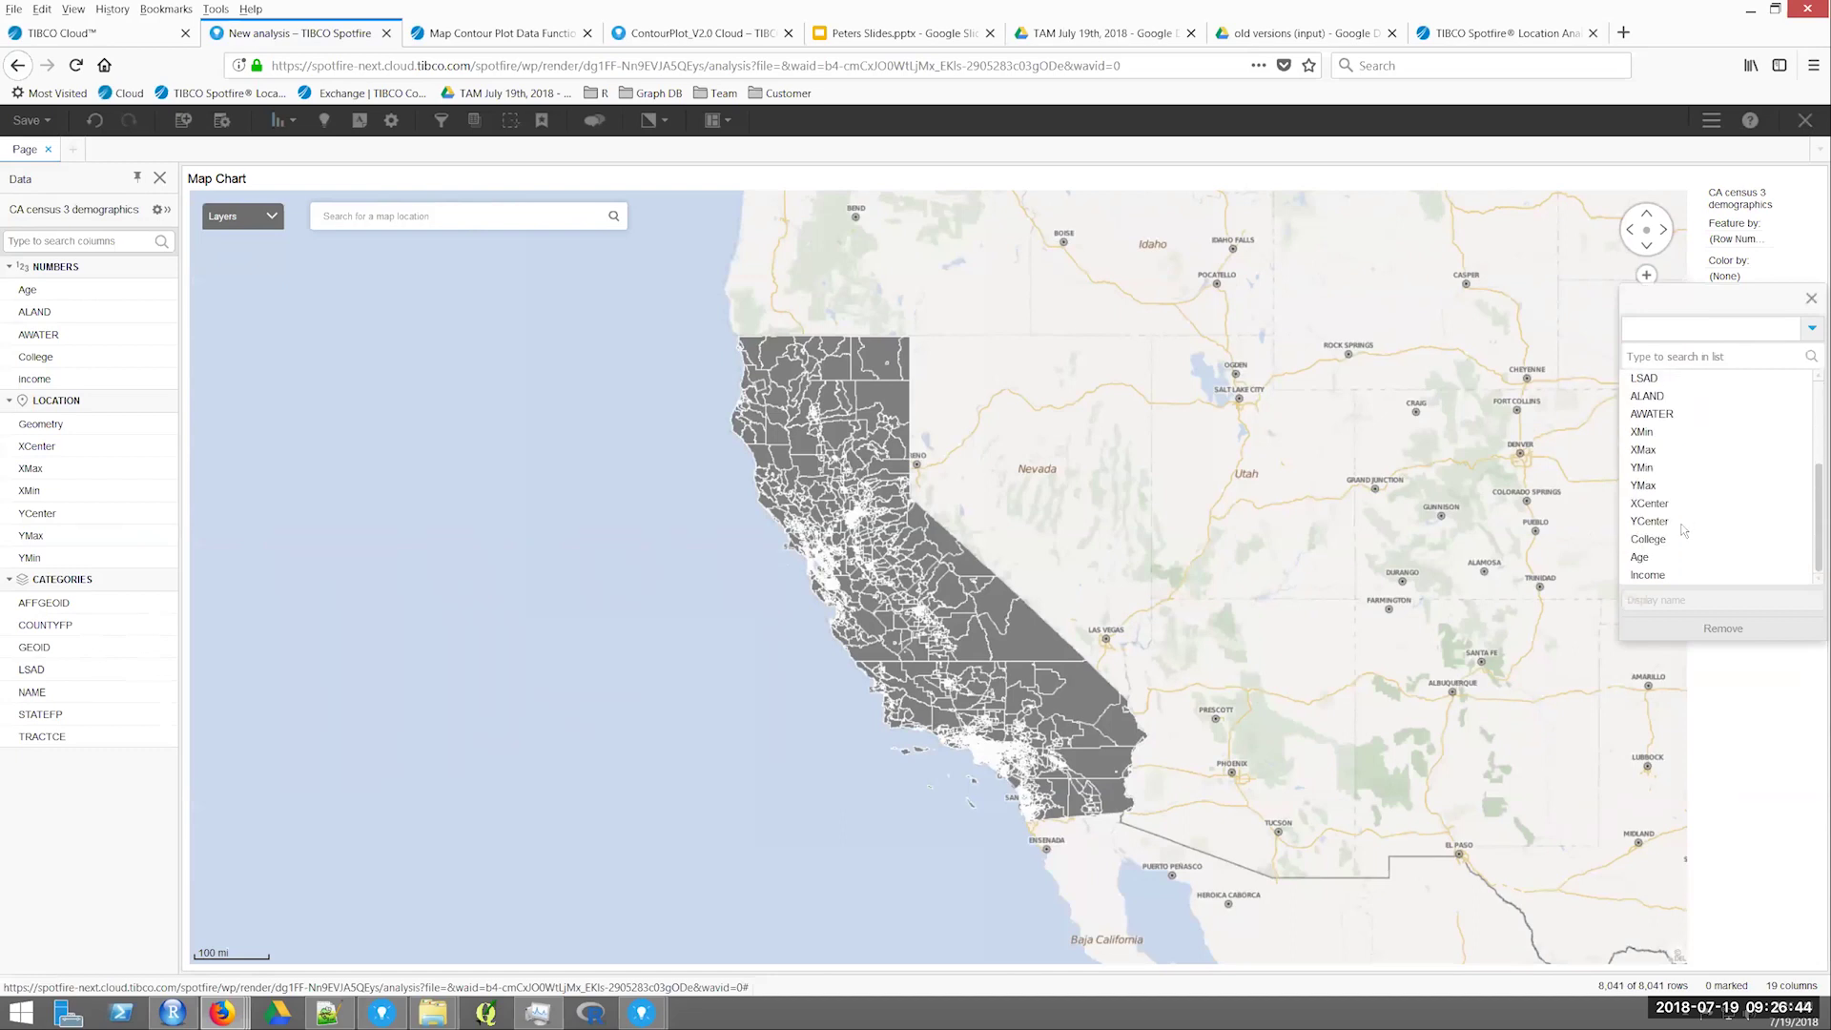
{"action": "left_click", "coordinate": [1661, 562]}
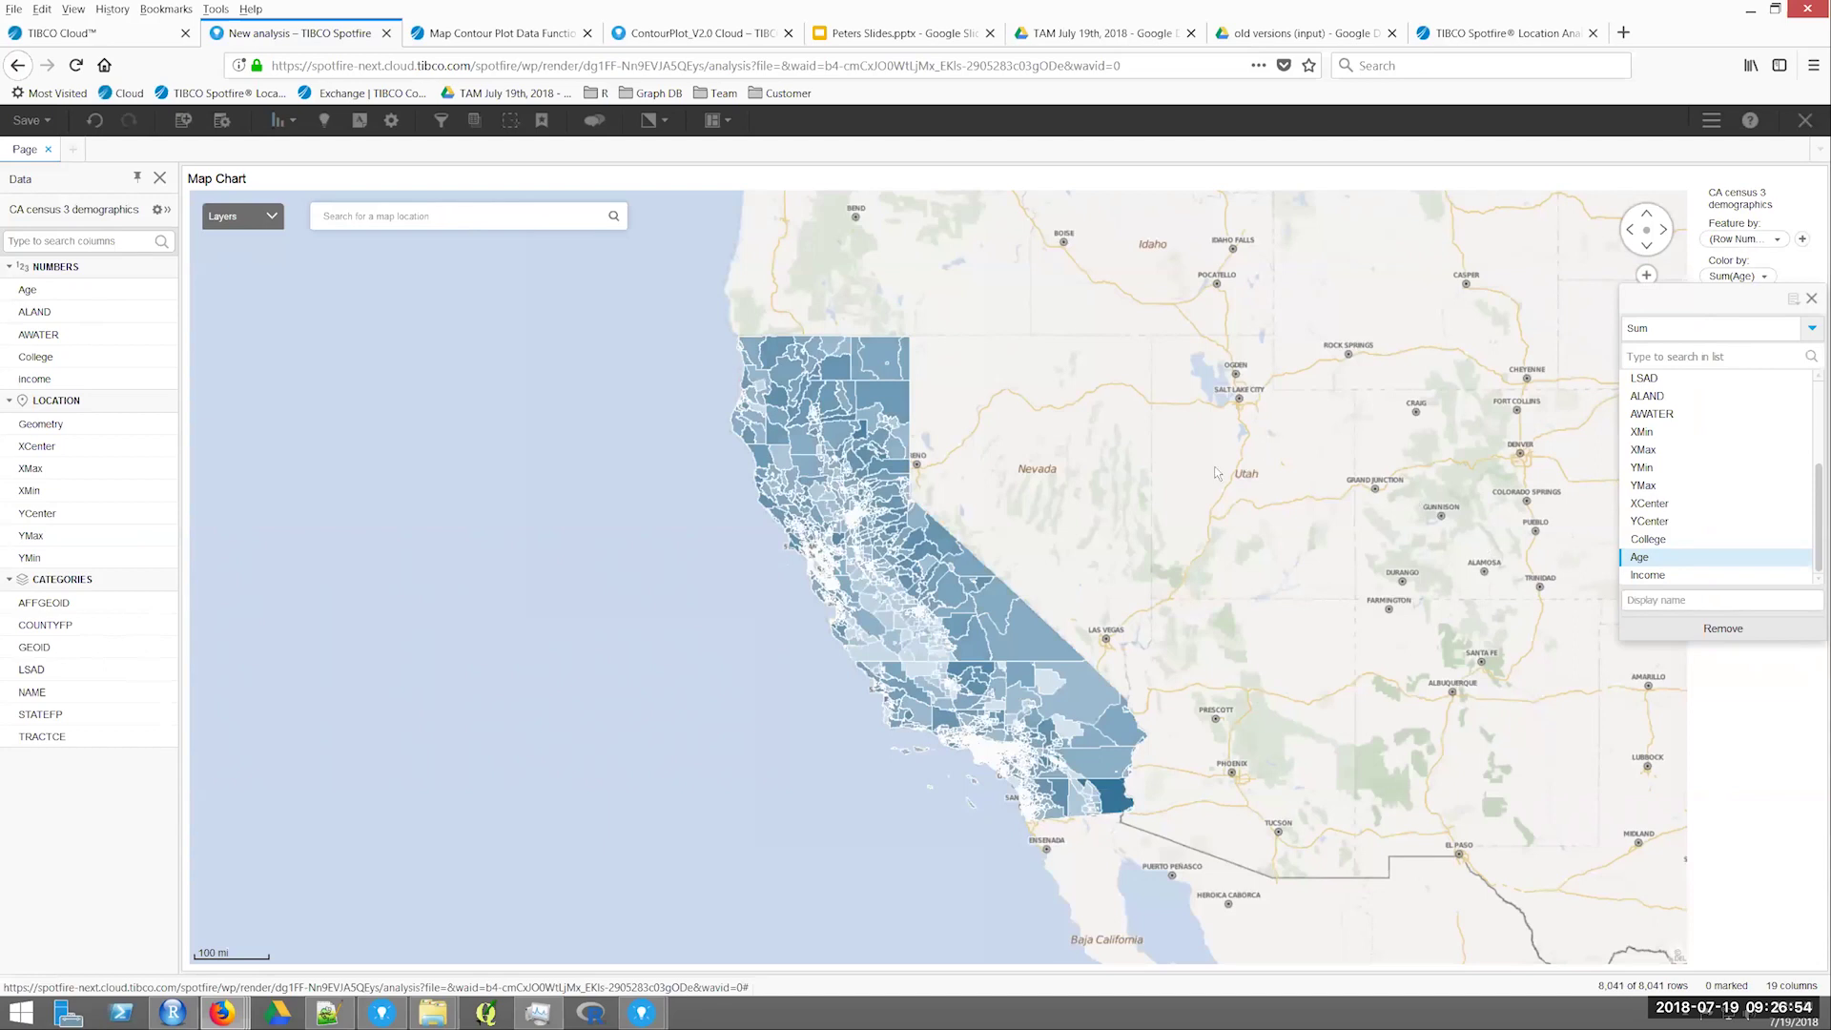
{"action": "left_click", "coordinate": [1512, 297]}
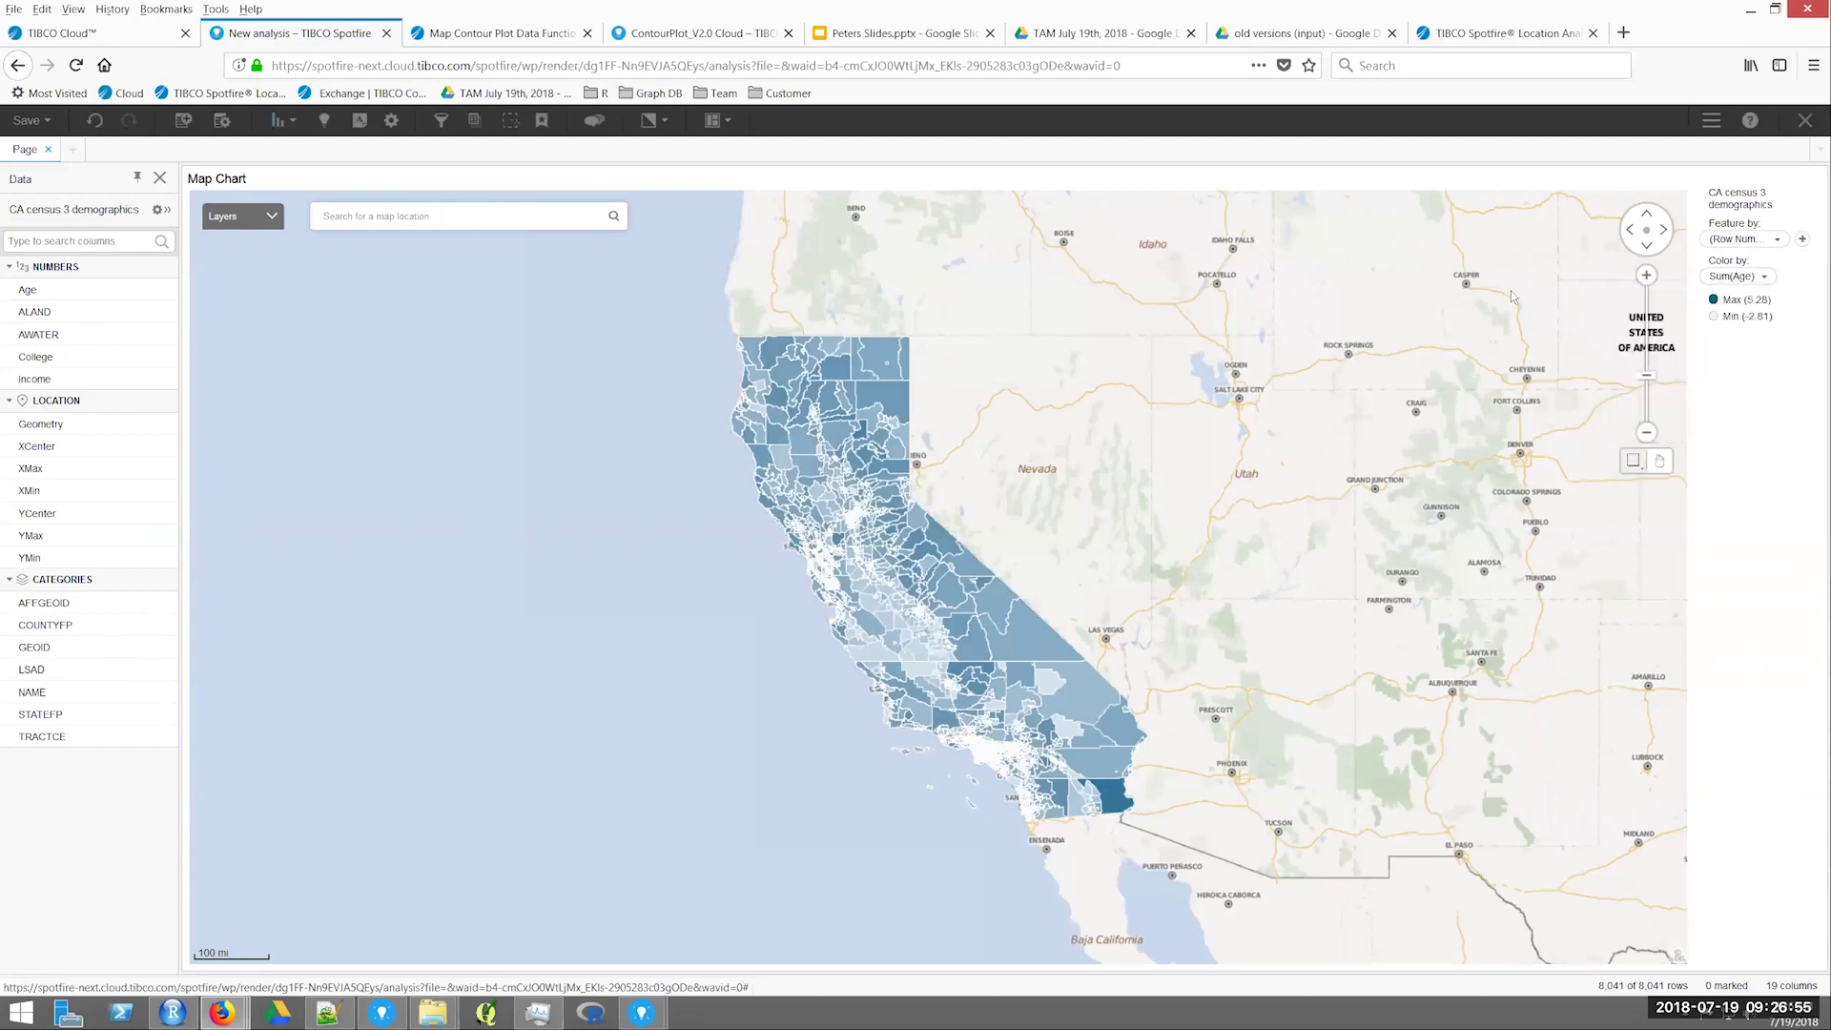
Zoom in on California and color the map chart by Income first, then by College.
{"action": "left_click", "coordinate": [1647, 276]}
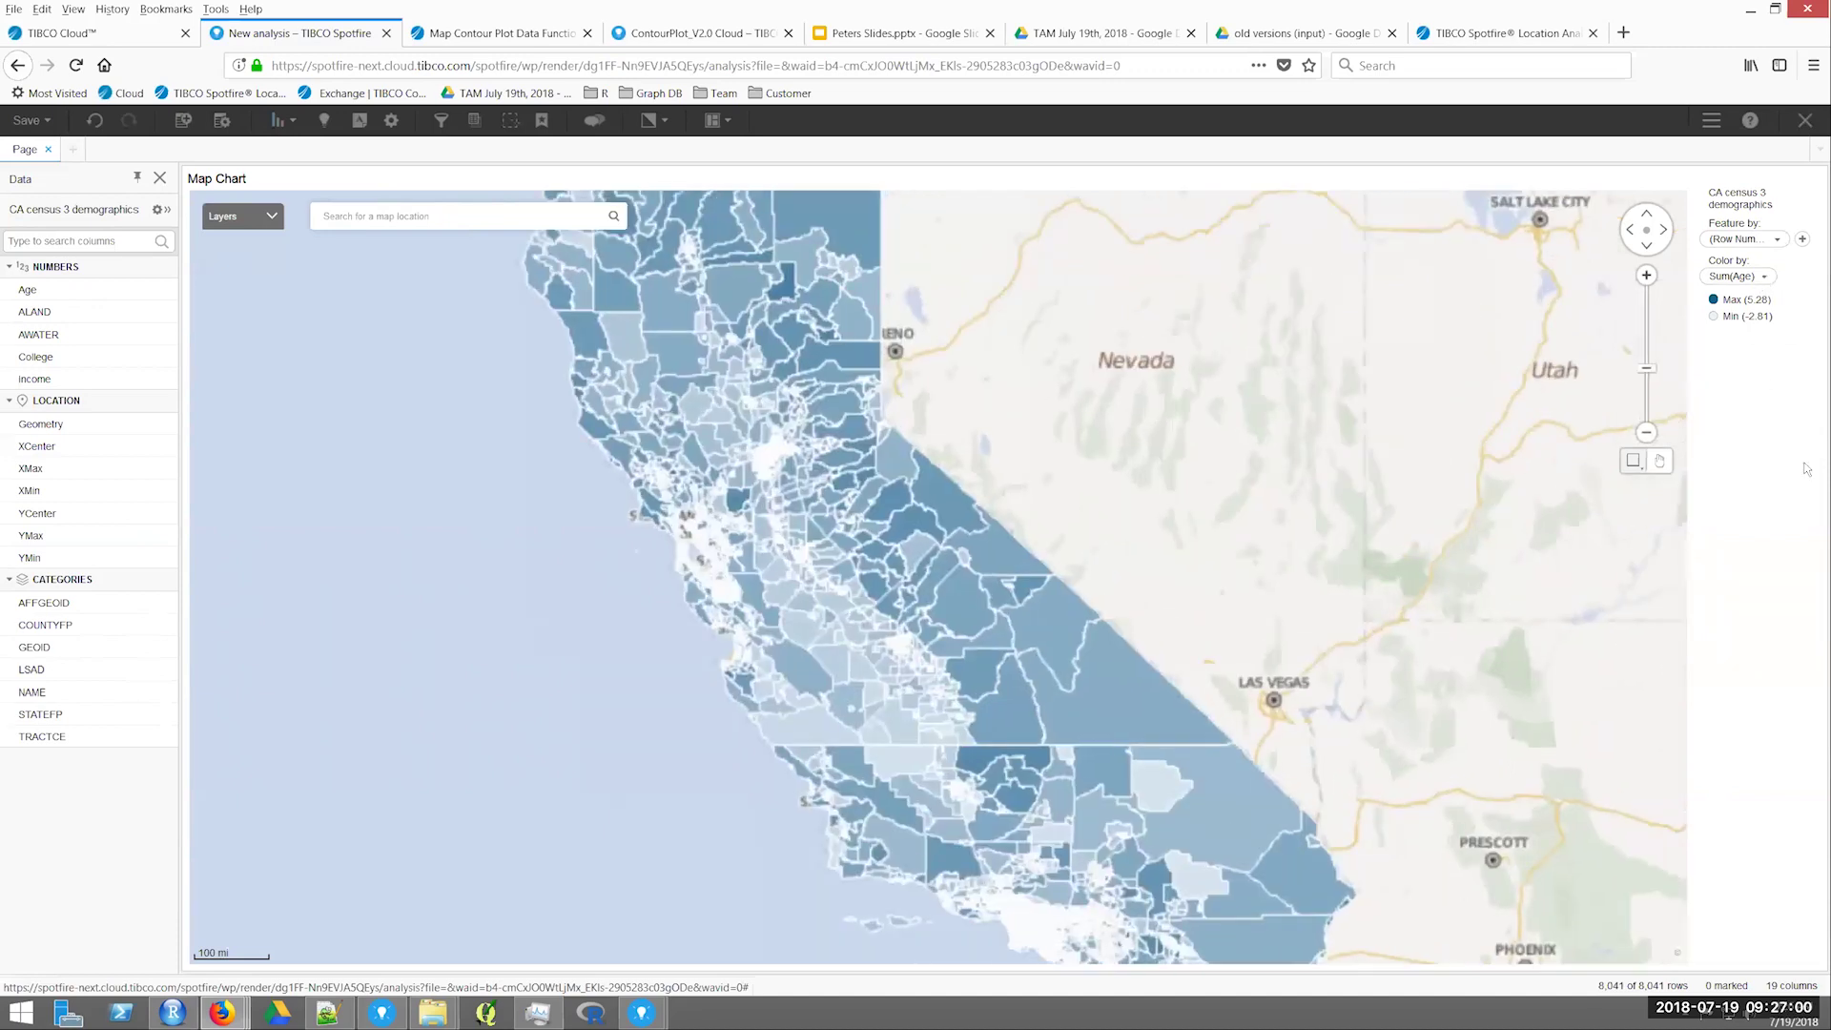
{"action": "left_click", "coordinate": [1736, 276]}
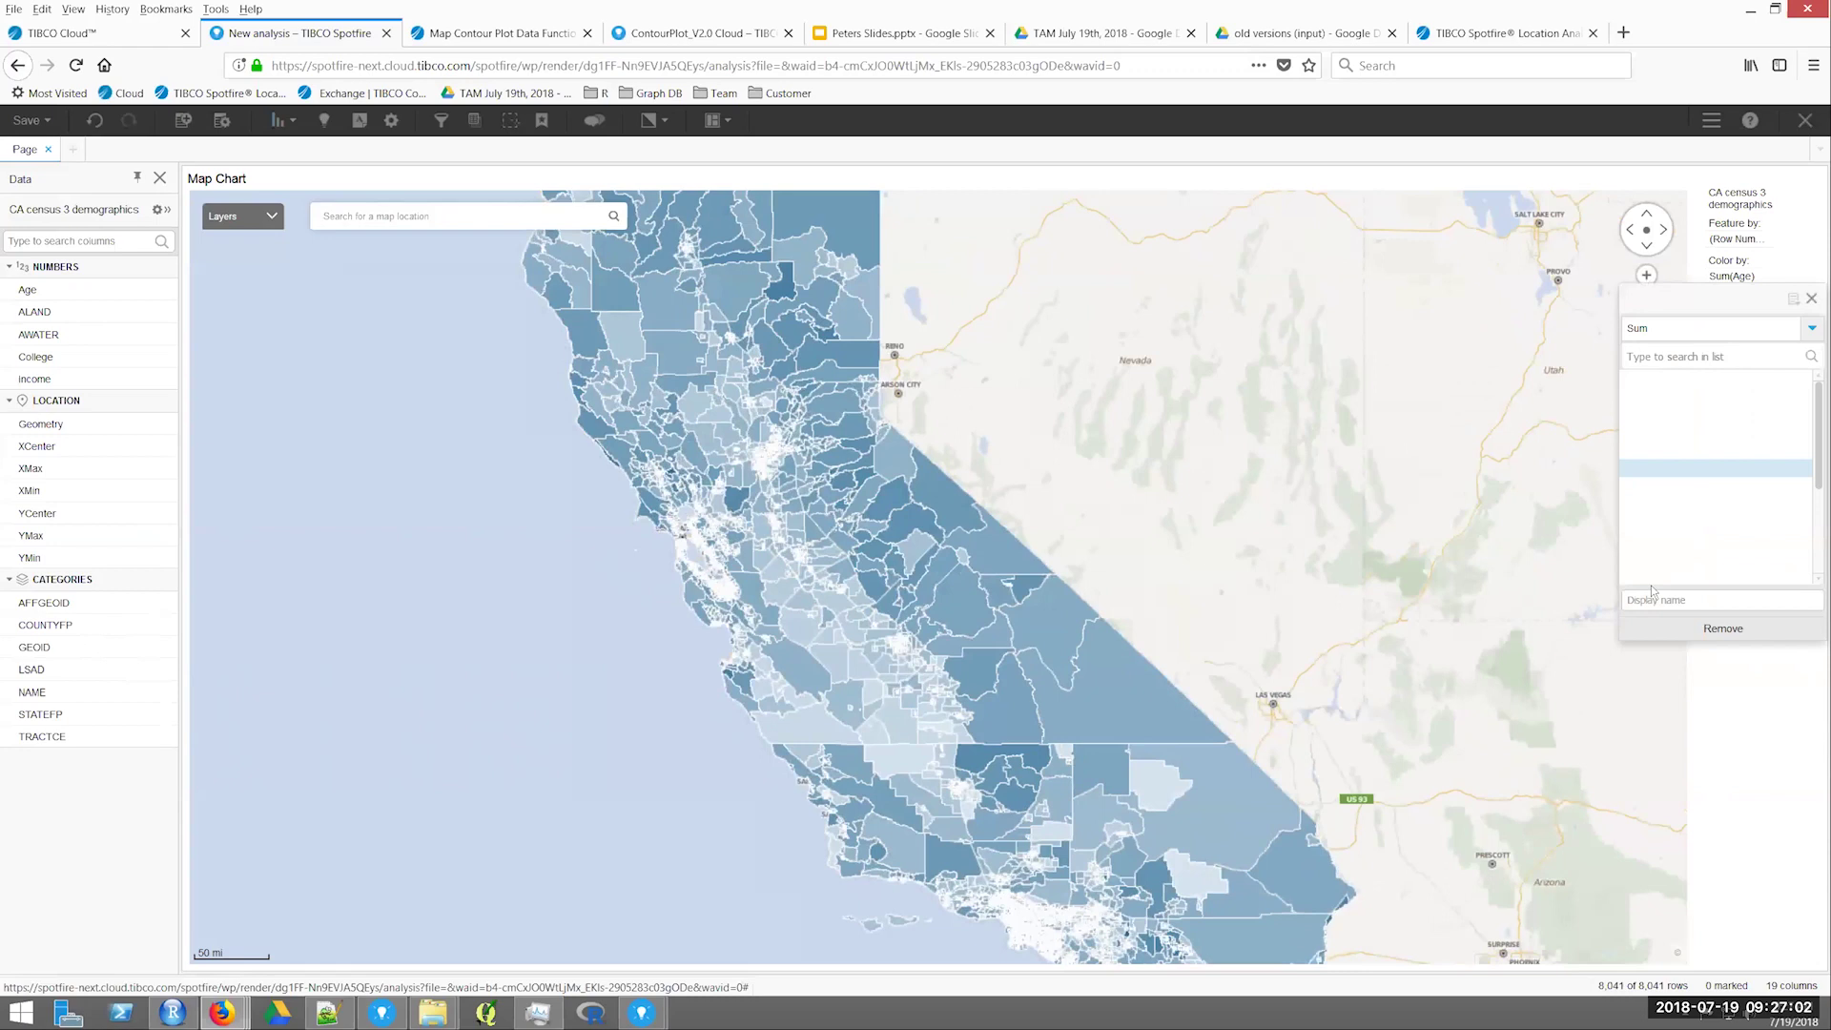
{"action": "left_click", "coordinate": [1641, 576]}
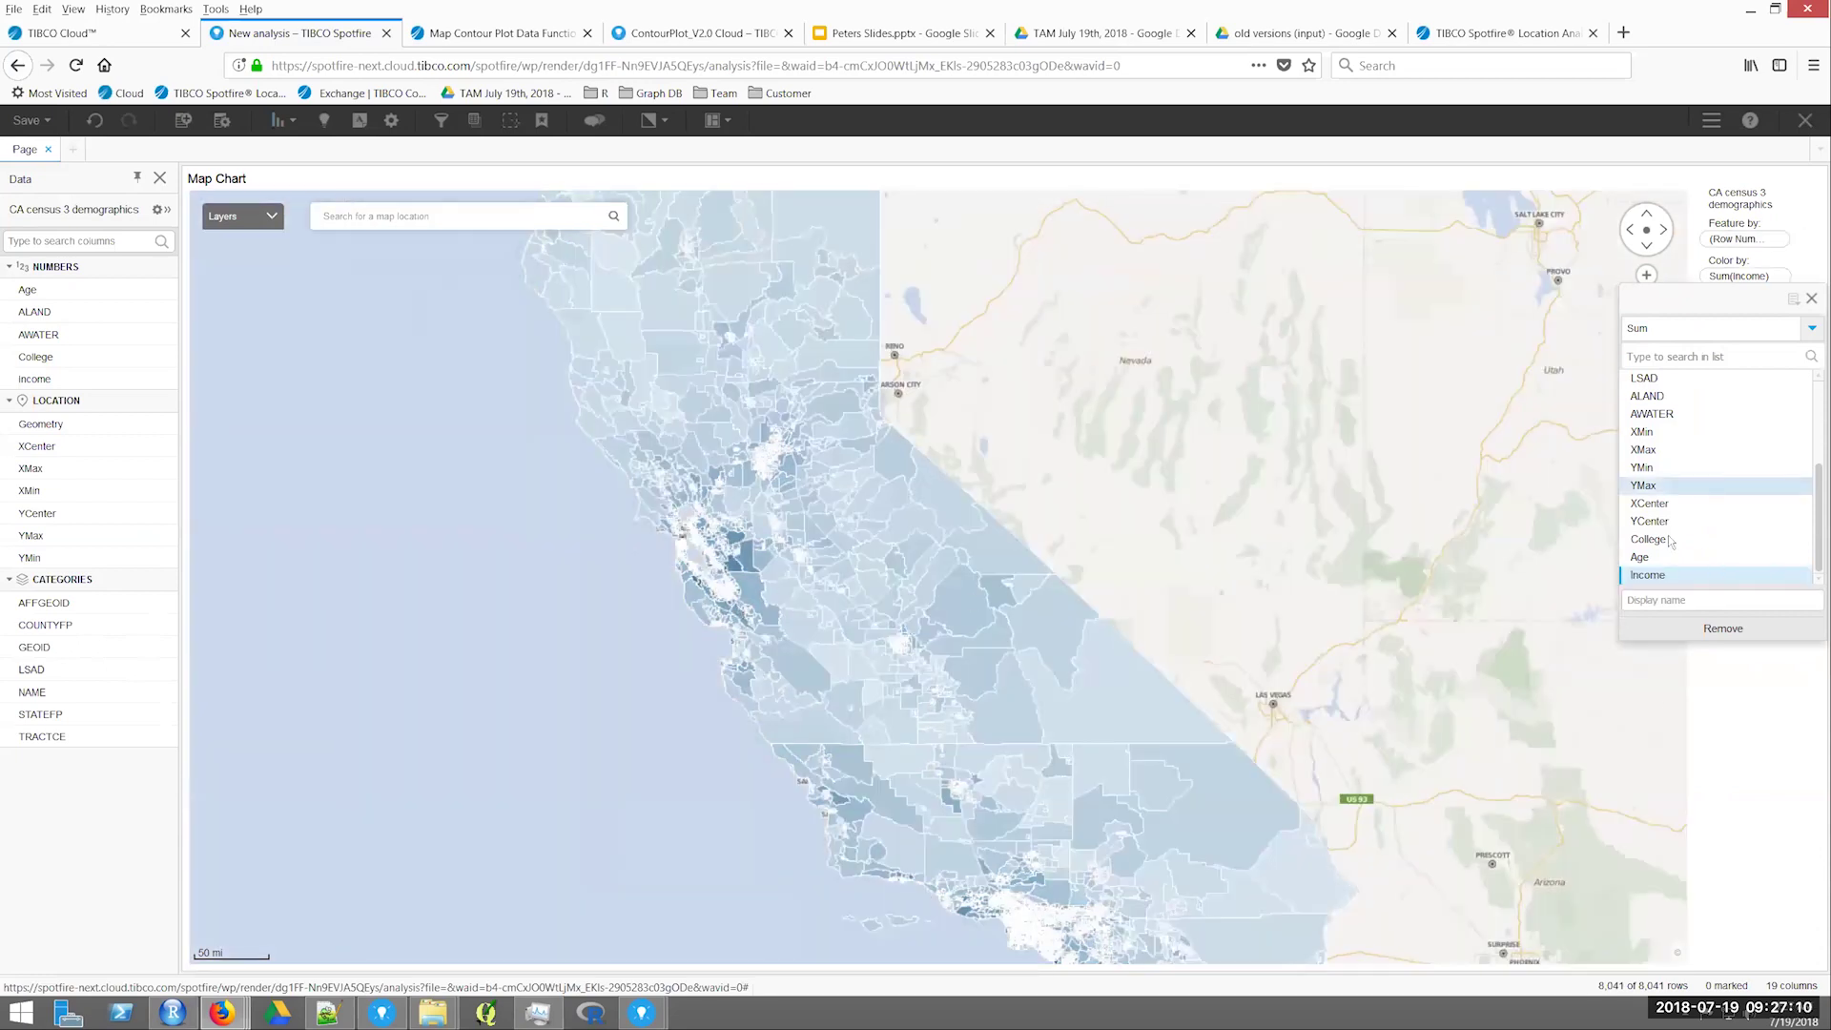
{"action": "left_click", "coordinate": [1669, 541]}
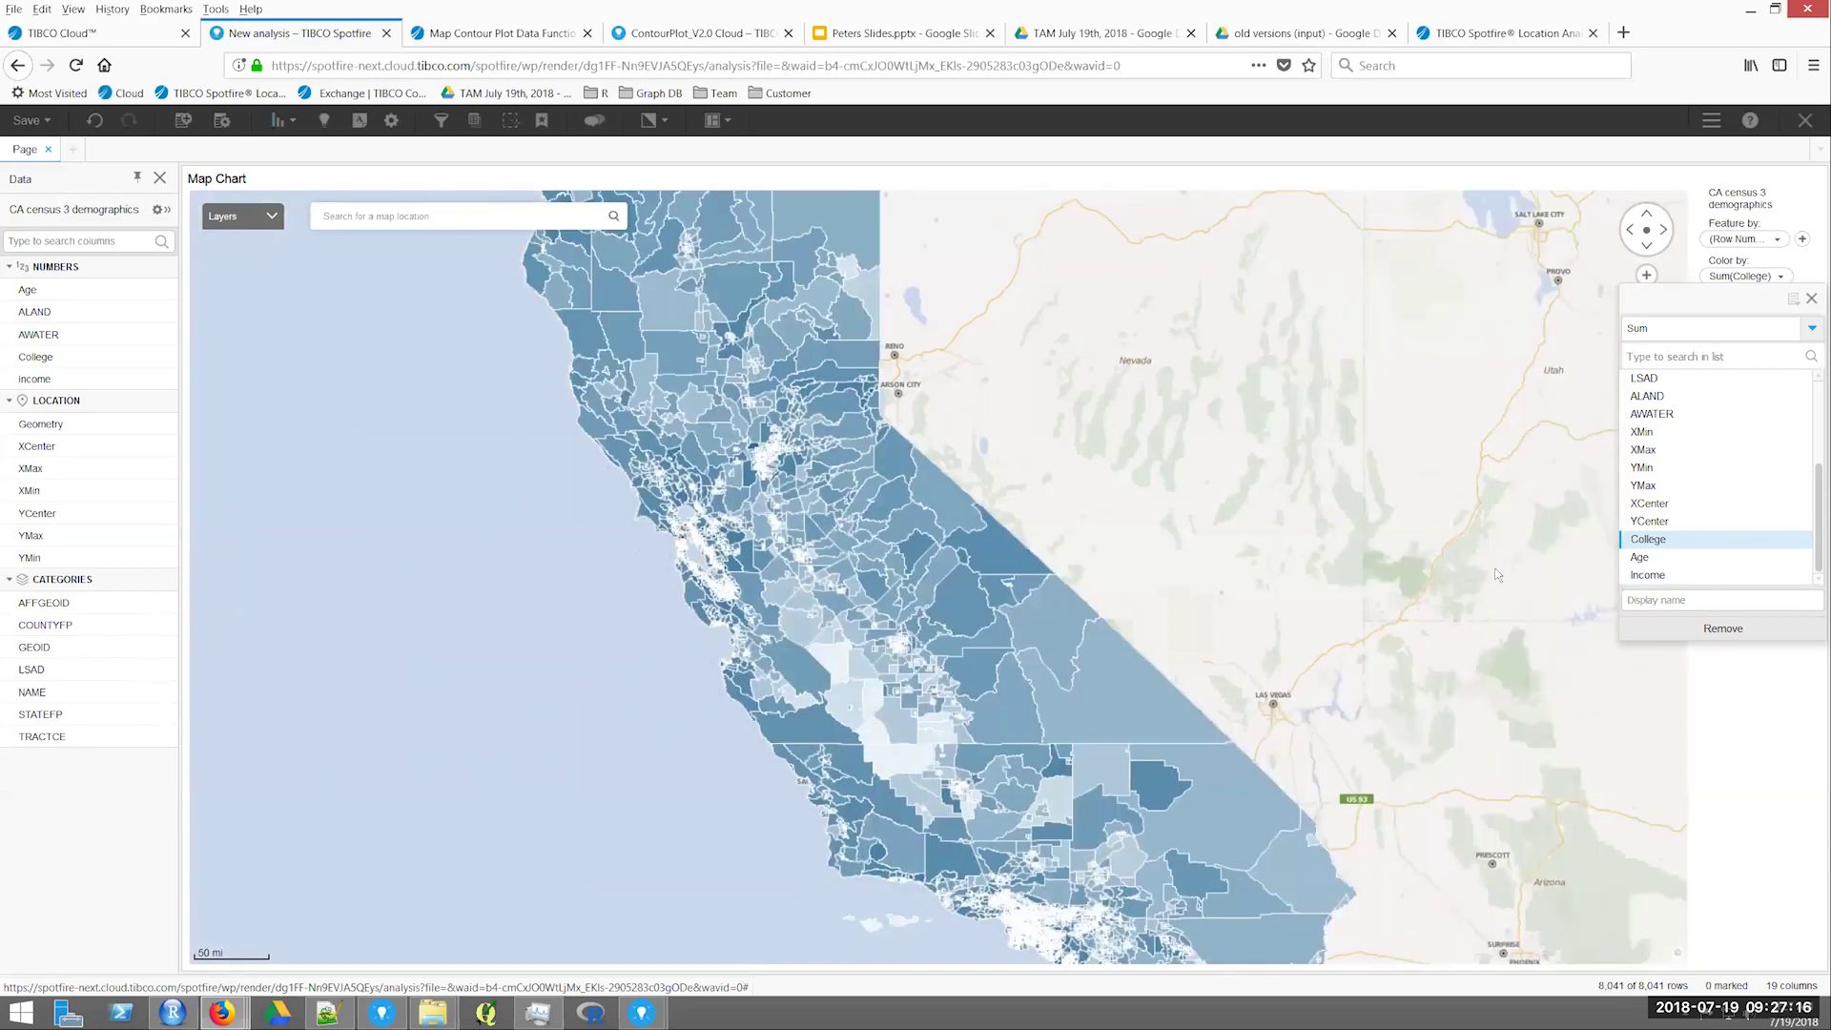
{"action": "left_click", "coordinate": [1664, 545]}
{"action": "left_click", "coordinate": [1303, 484]}
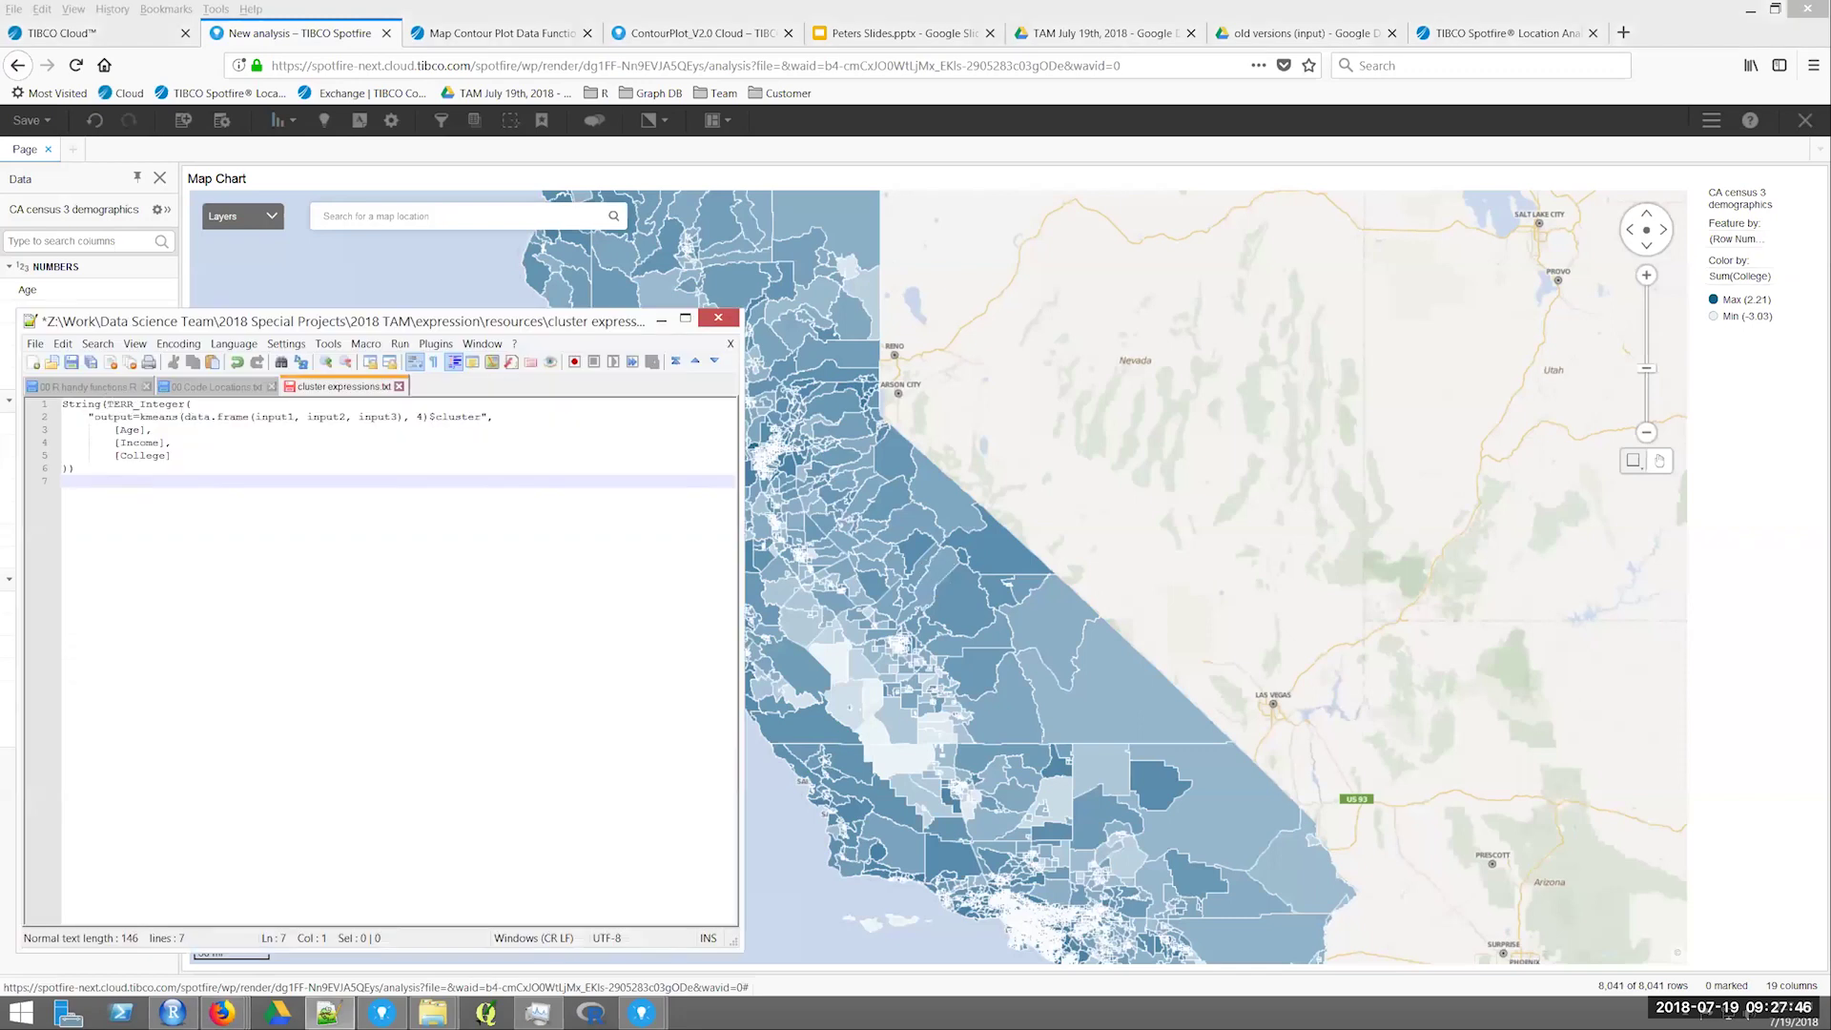
Switch to the TERR_Integer documentation window in Firefox and review the function's arguments and output type.
{"action": "mouse_move", "coordinate": [222, 1011]}
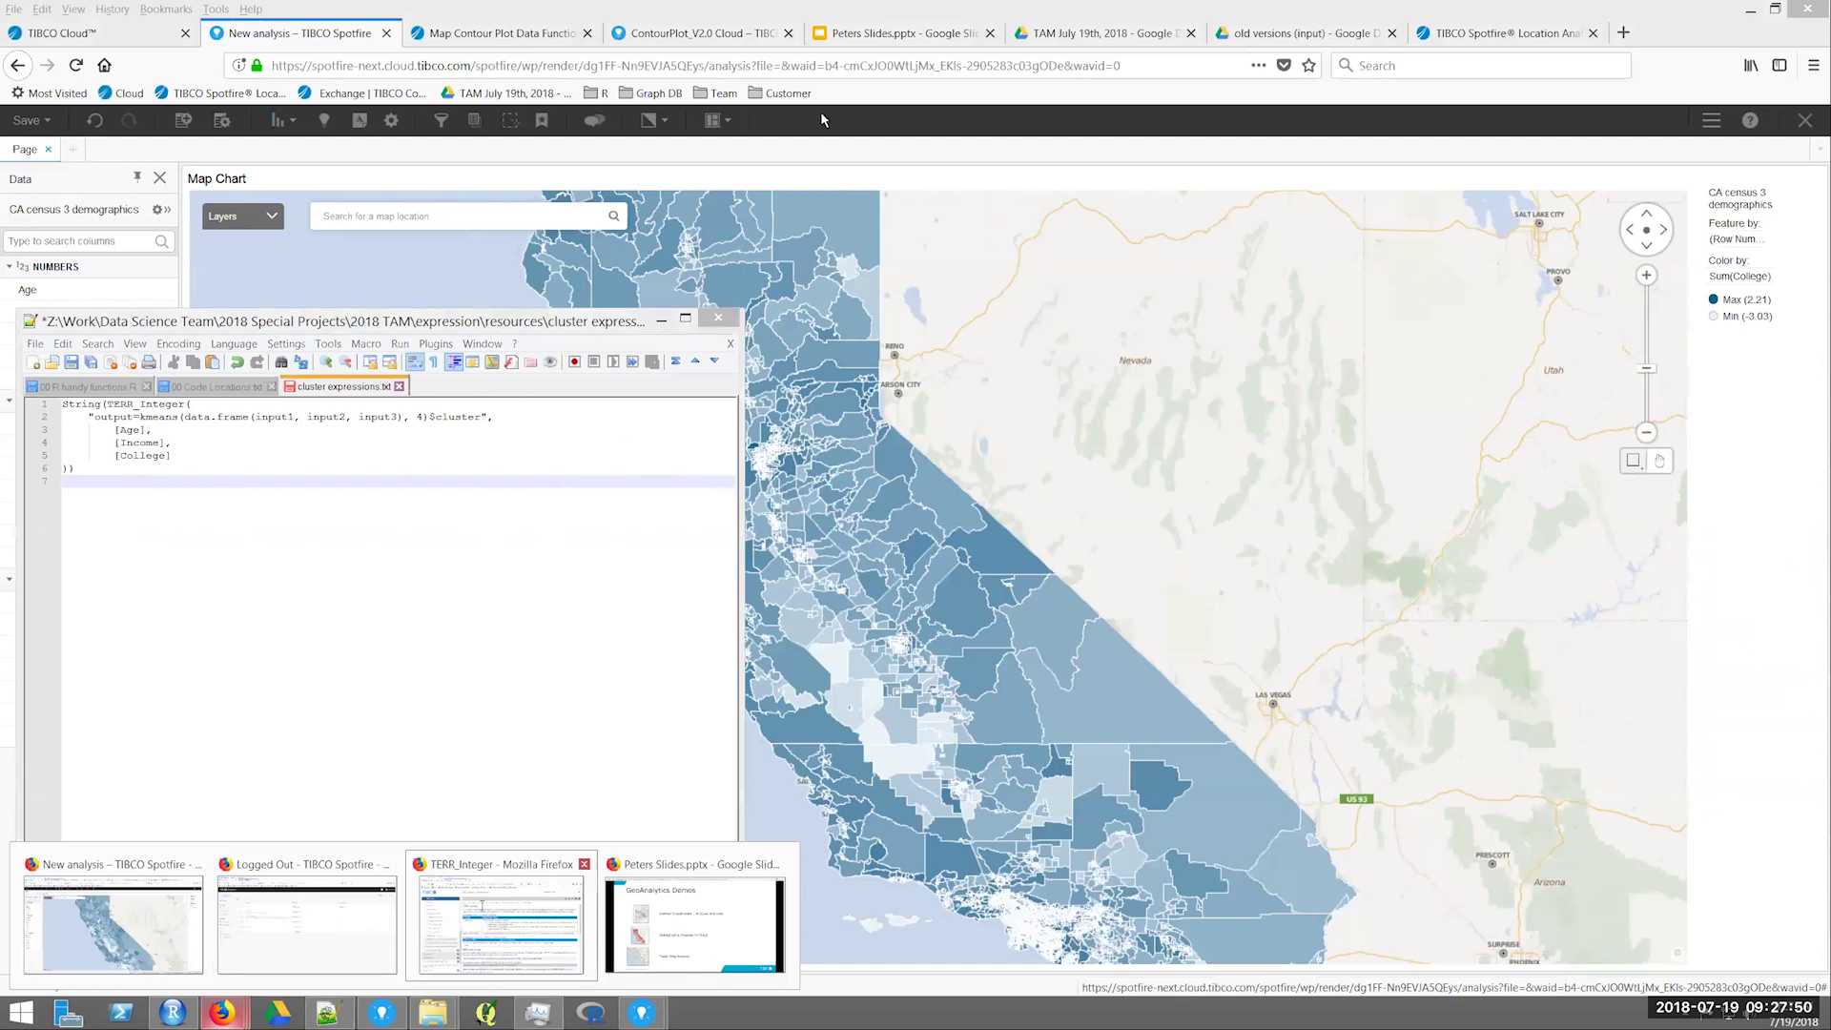
{"action": "left_click", "coordinate": [482, 904]}
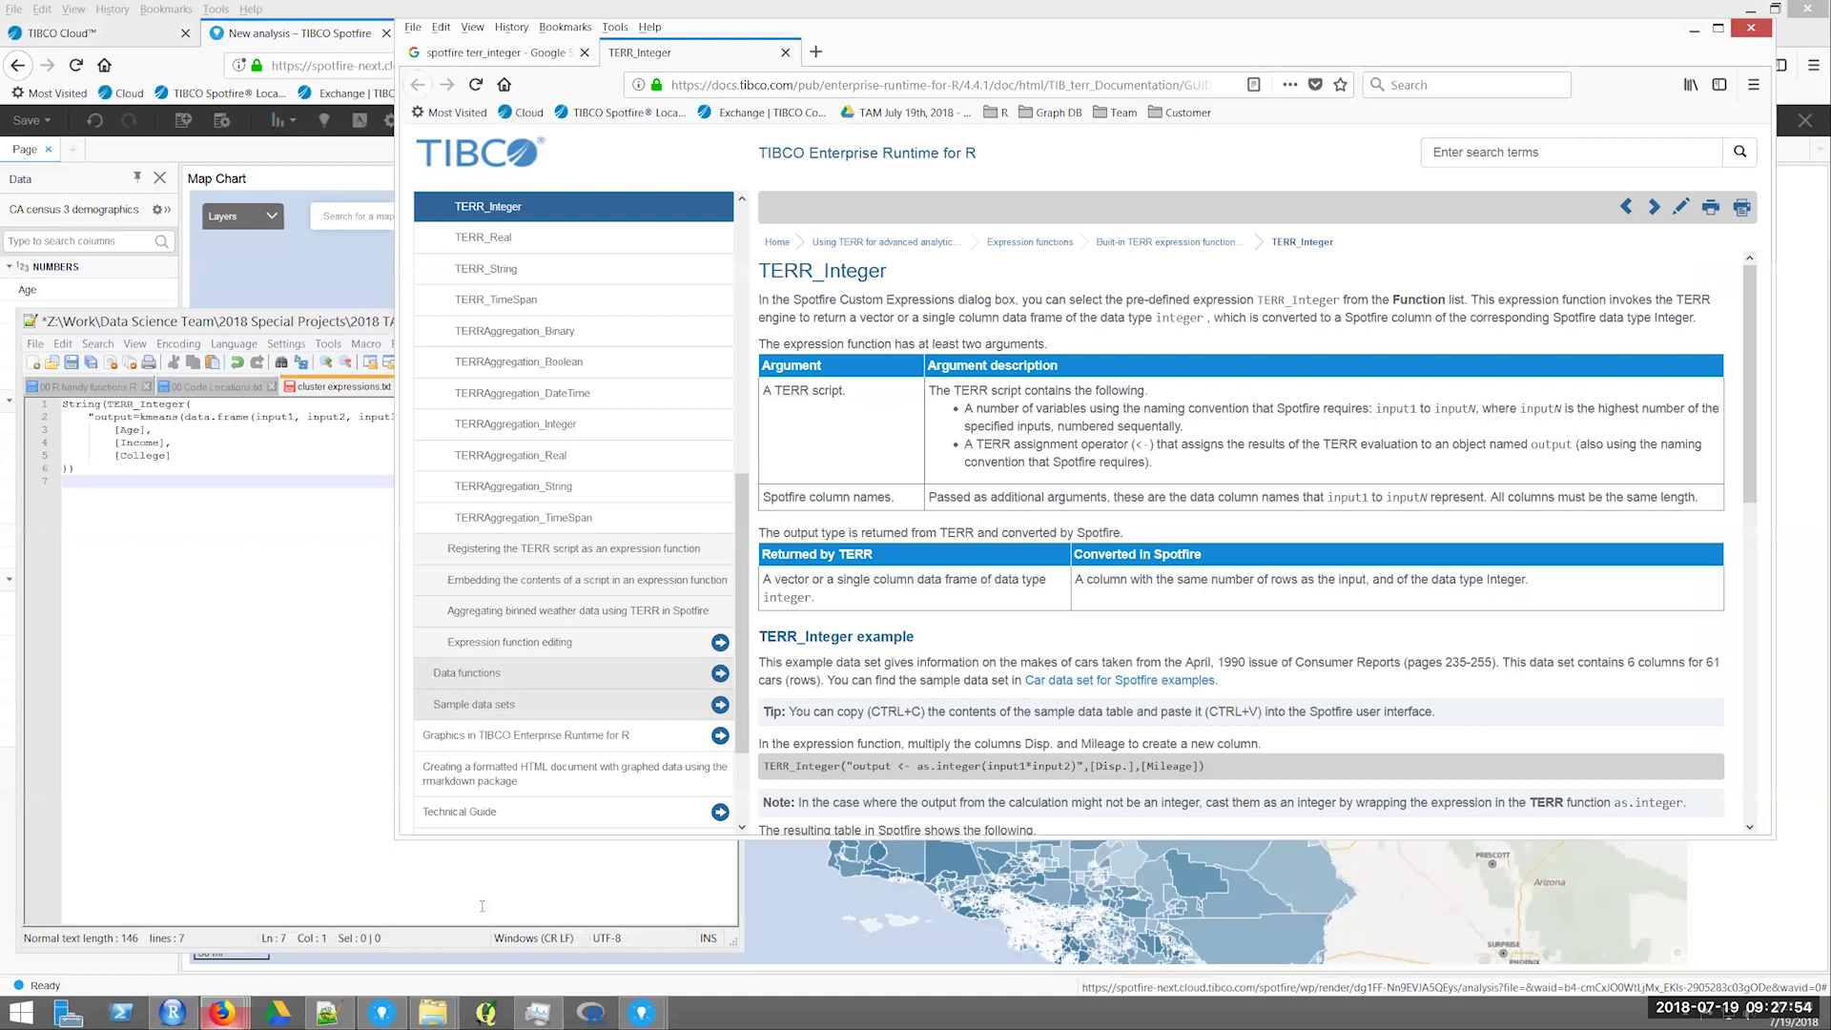
{"action": "left_click_drag", "start_coordinate": [760, 270], "coordinate": [884, 275]}
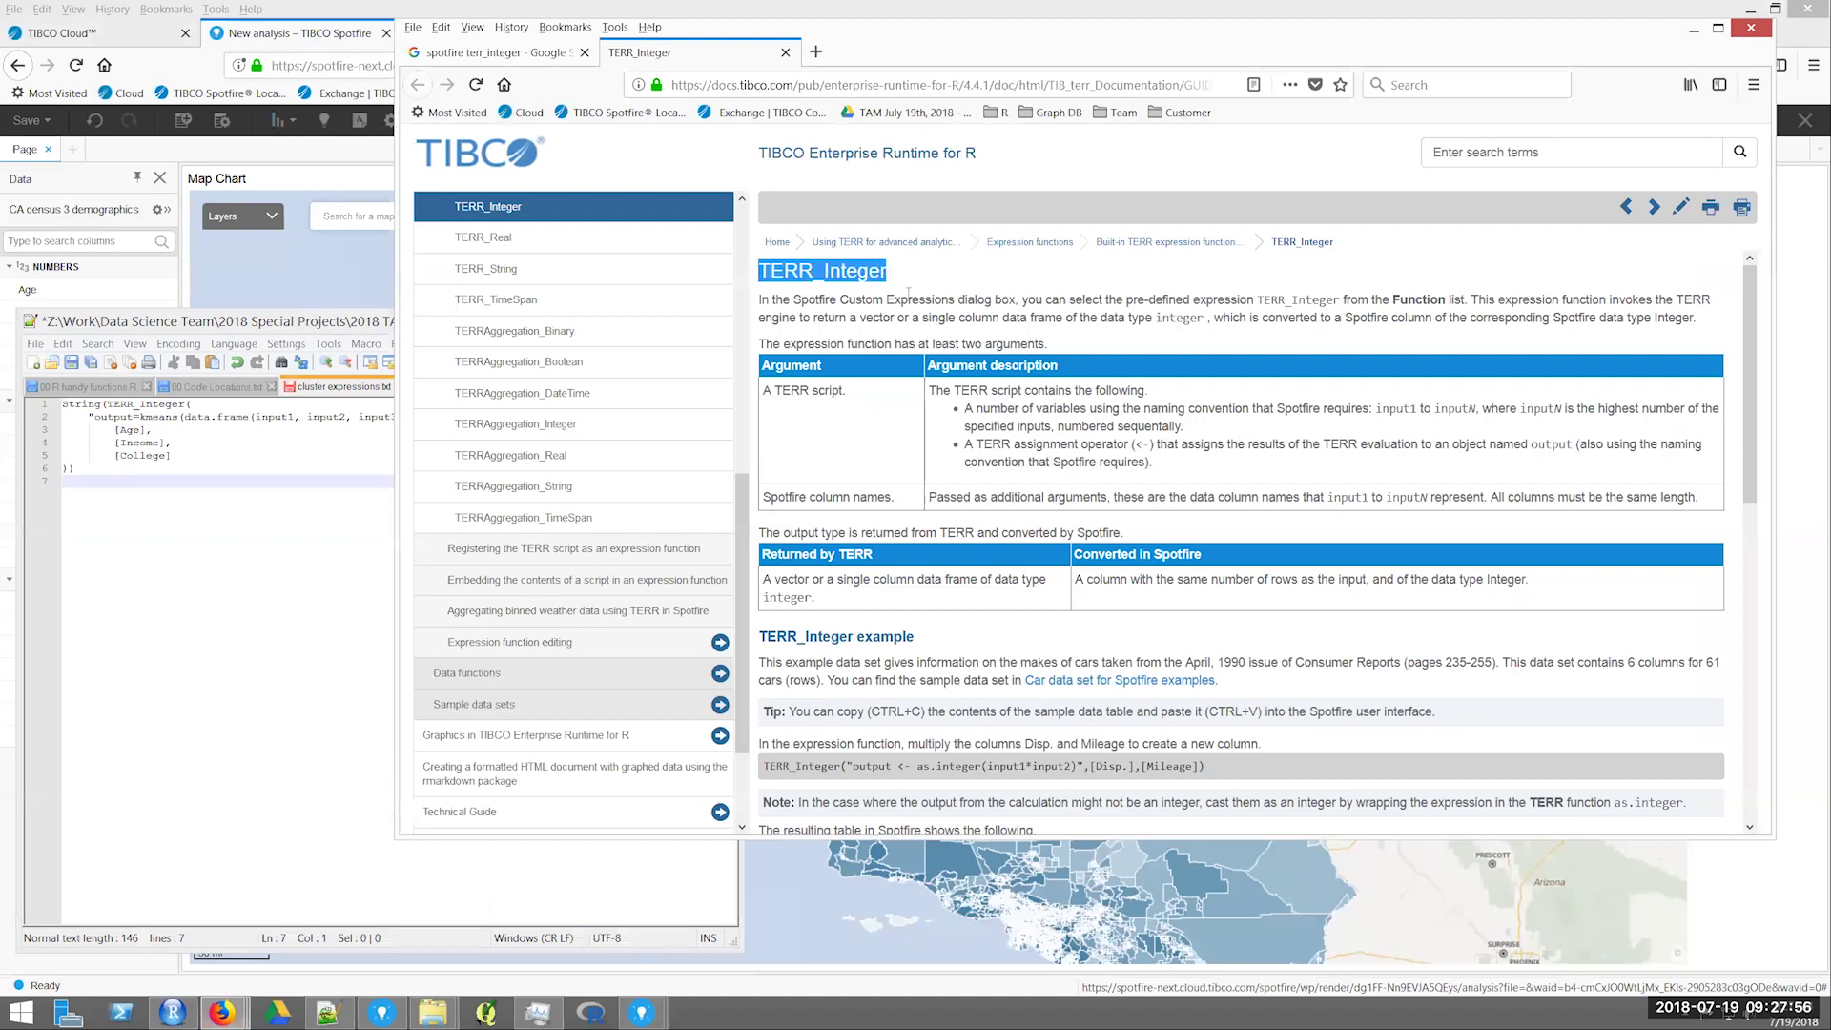
{"action": "left_click", "coordinate": [918, 274]}
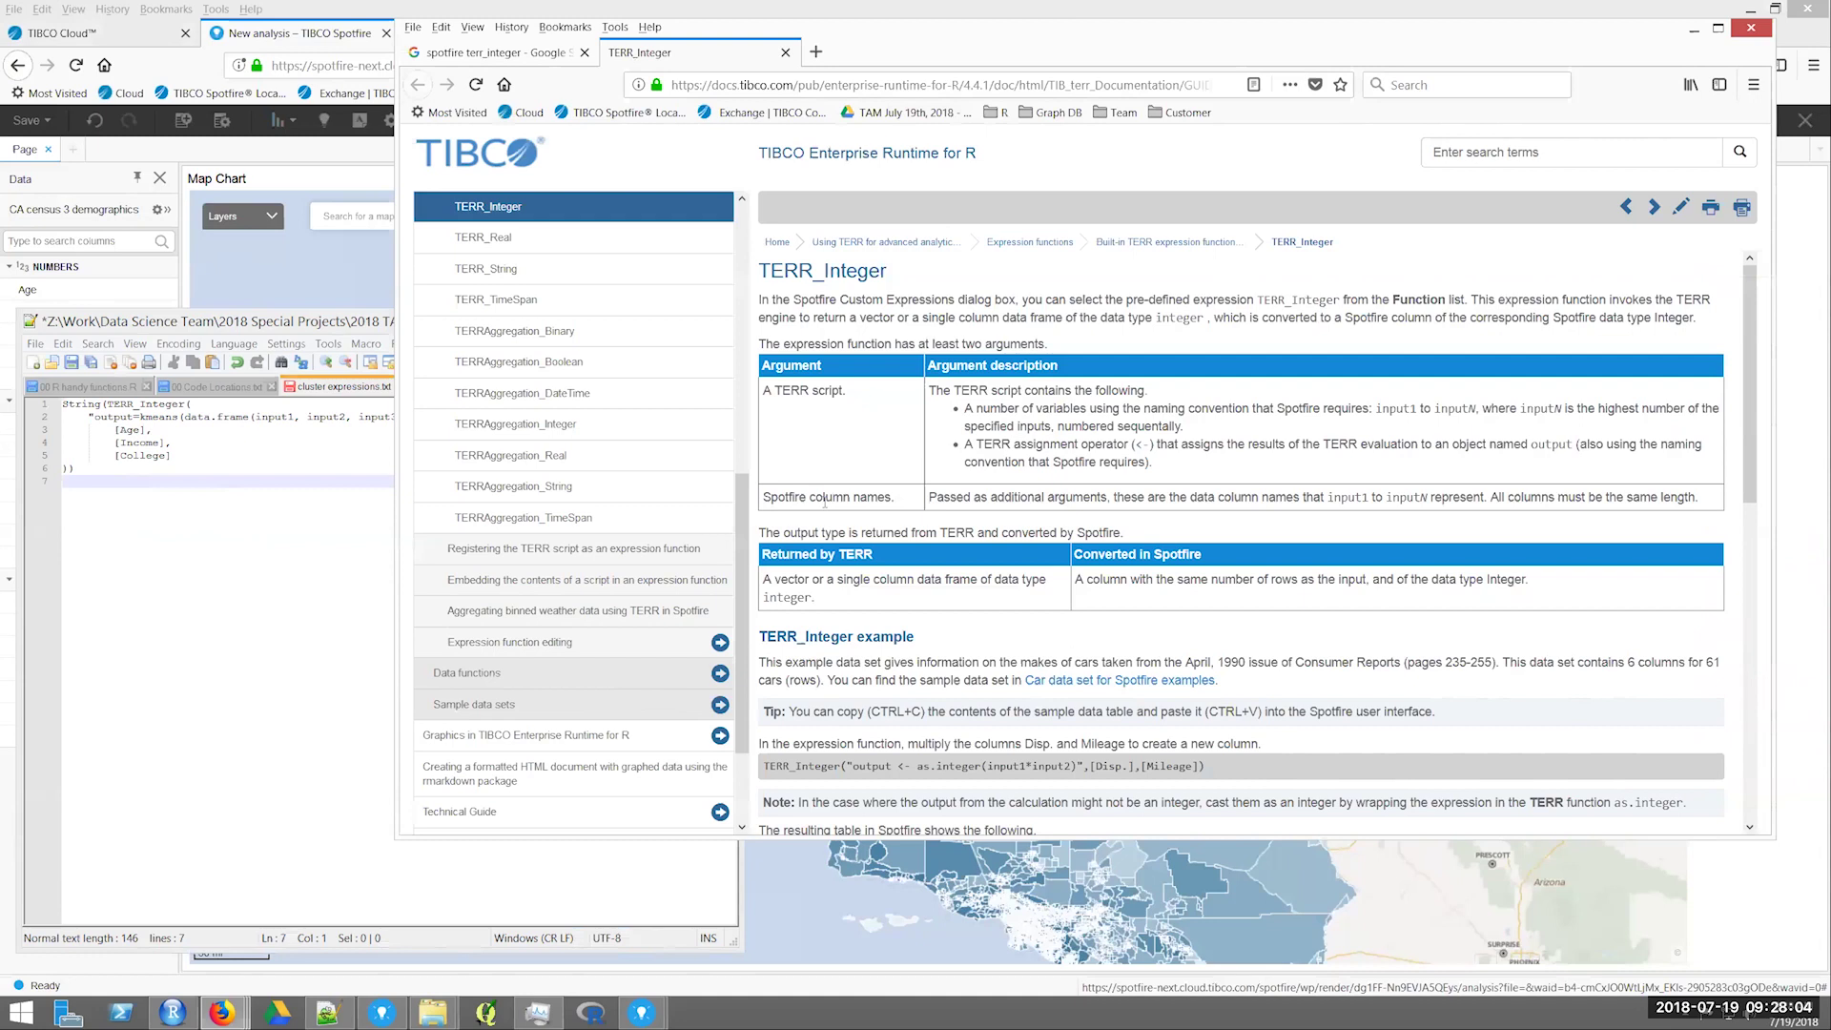
Examine the k-means call, its number of clusters and its input columns in the cluster expressions text file in Notepad++.
{"action": "left_click", "coordinate": [188, 553]}
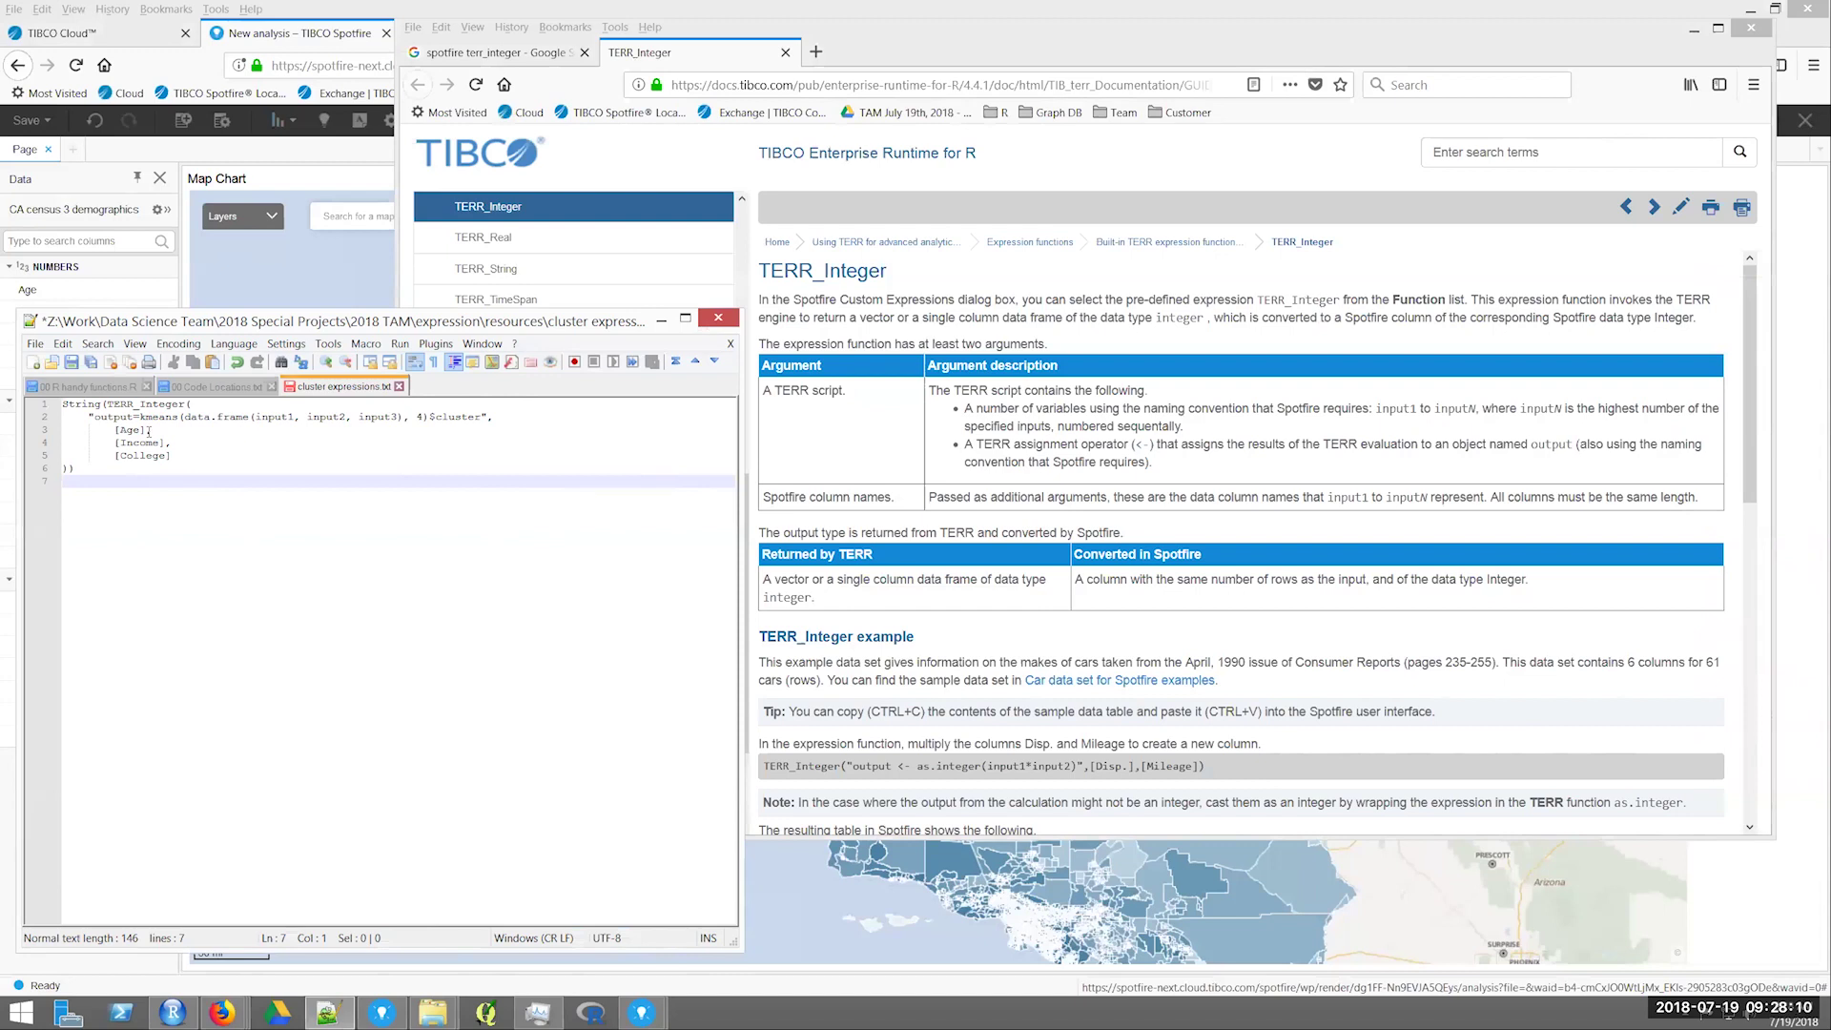
{"action": "left_click_drag", "start_coordinate": [87, 416], "coordinate": [491, 420]}
{"action": "left_click", "coordinate": [63, 481]}
{"action": "double_click", "coordinate": [144, 416]}
{"action": "left_click", "coordinate": [224, 451]}
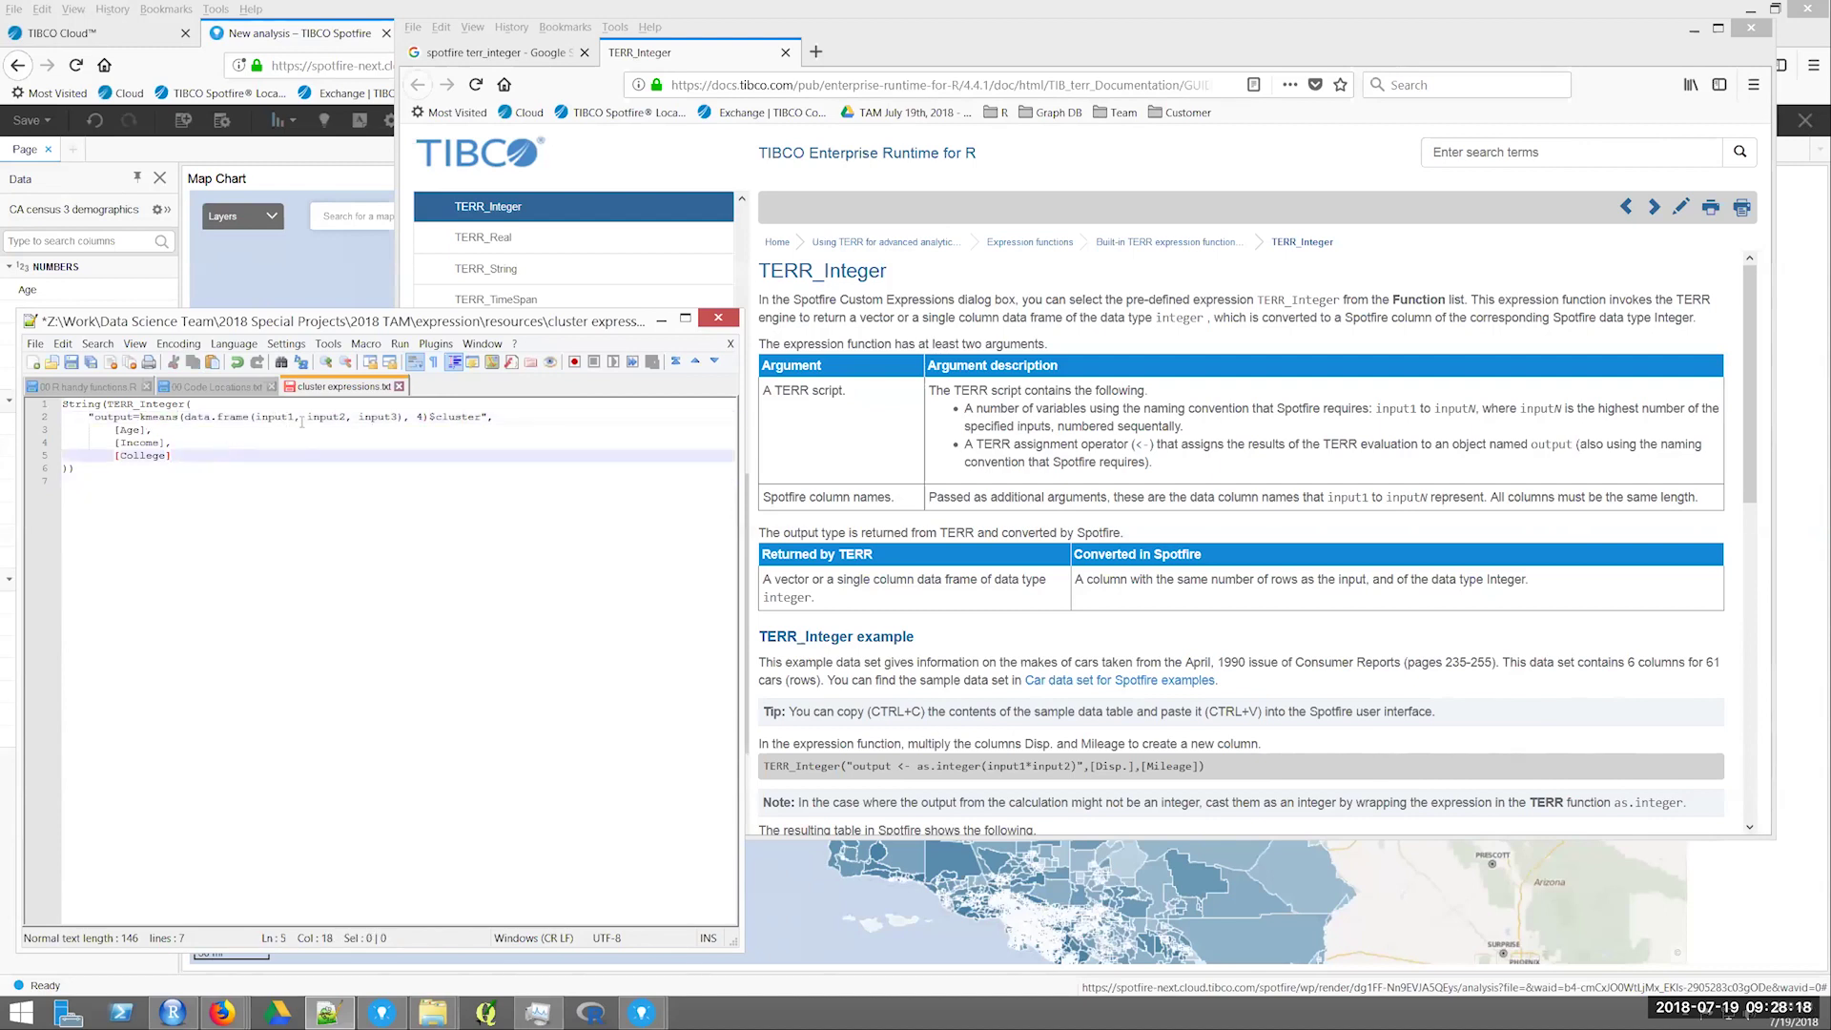
{"action": "double_click", "coordinate": [421, 417]}
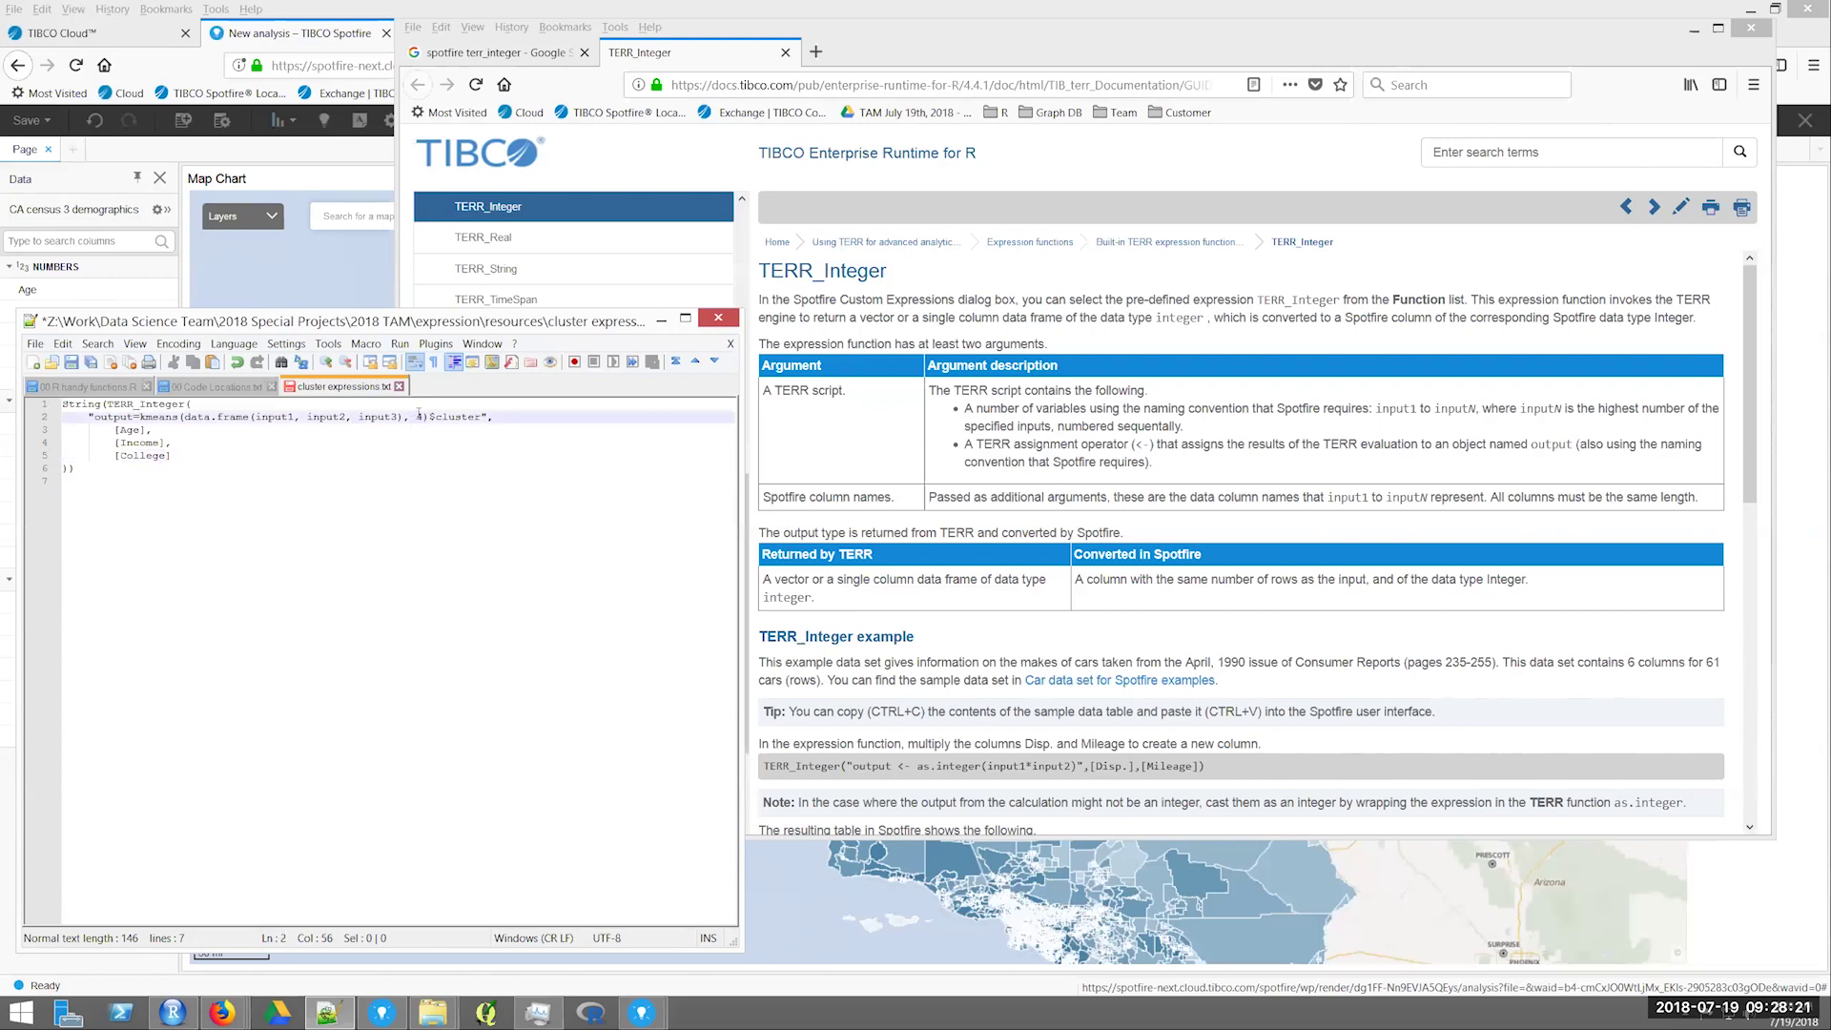
{"action": "left_click", "coordinate": [415, 473]}
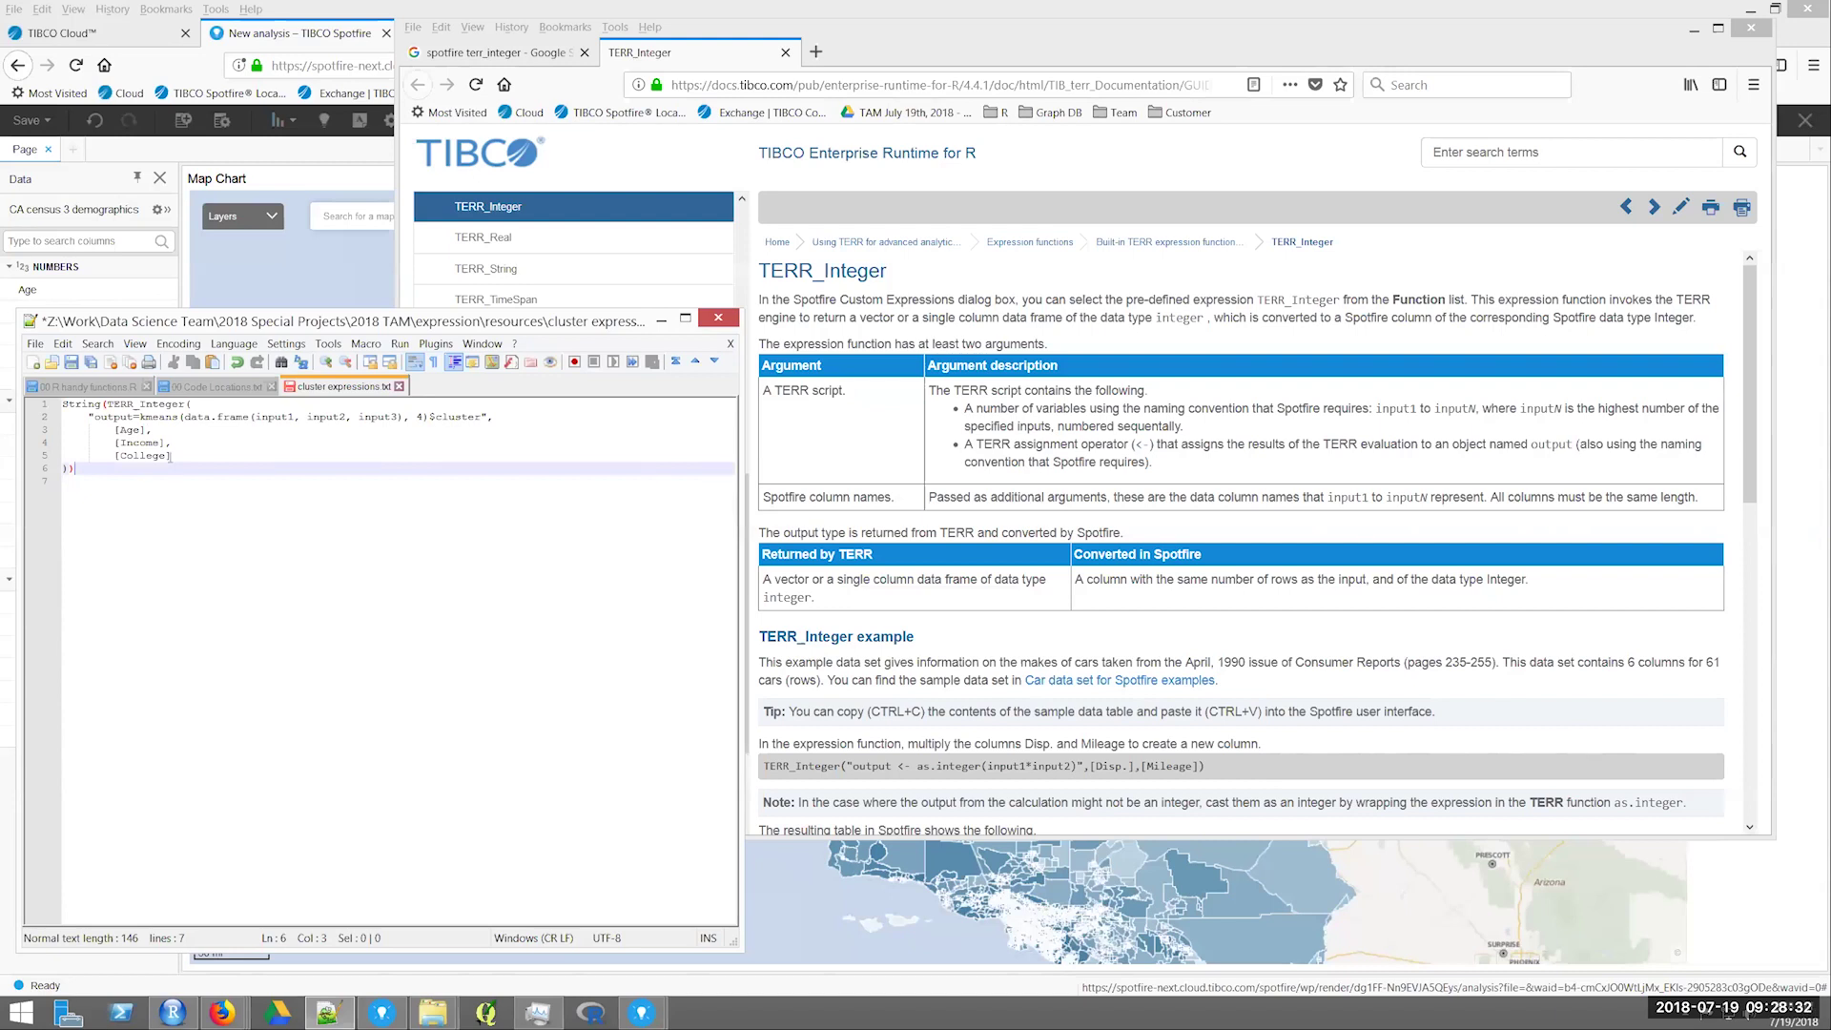
Copy the whole cluster expression from the text file, return to the Spotfire map in Firefox and dismiss the Color by custom expression.
{"action": "key", "text": "ctrl+a"}
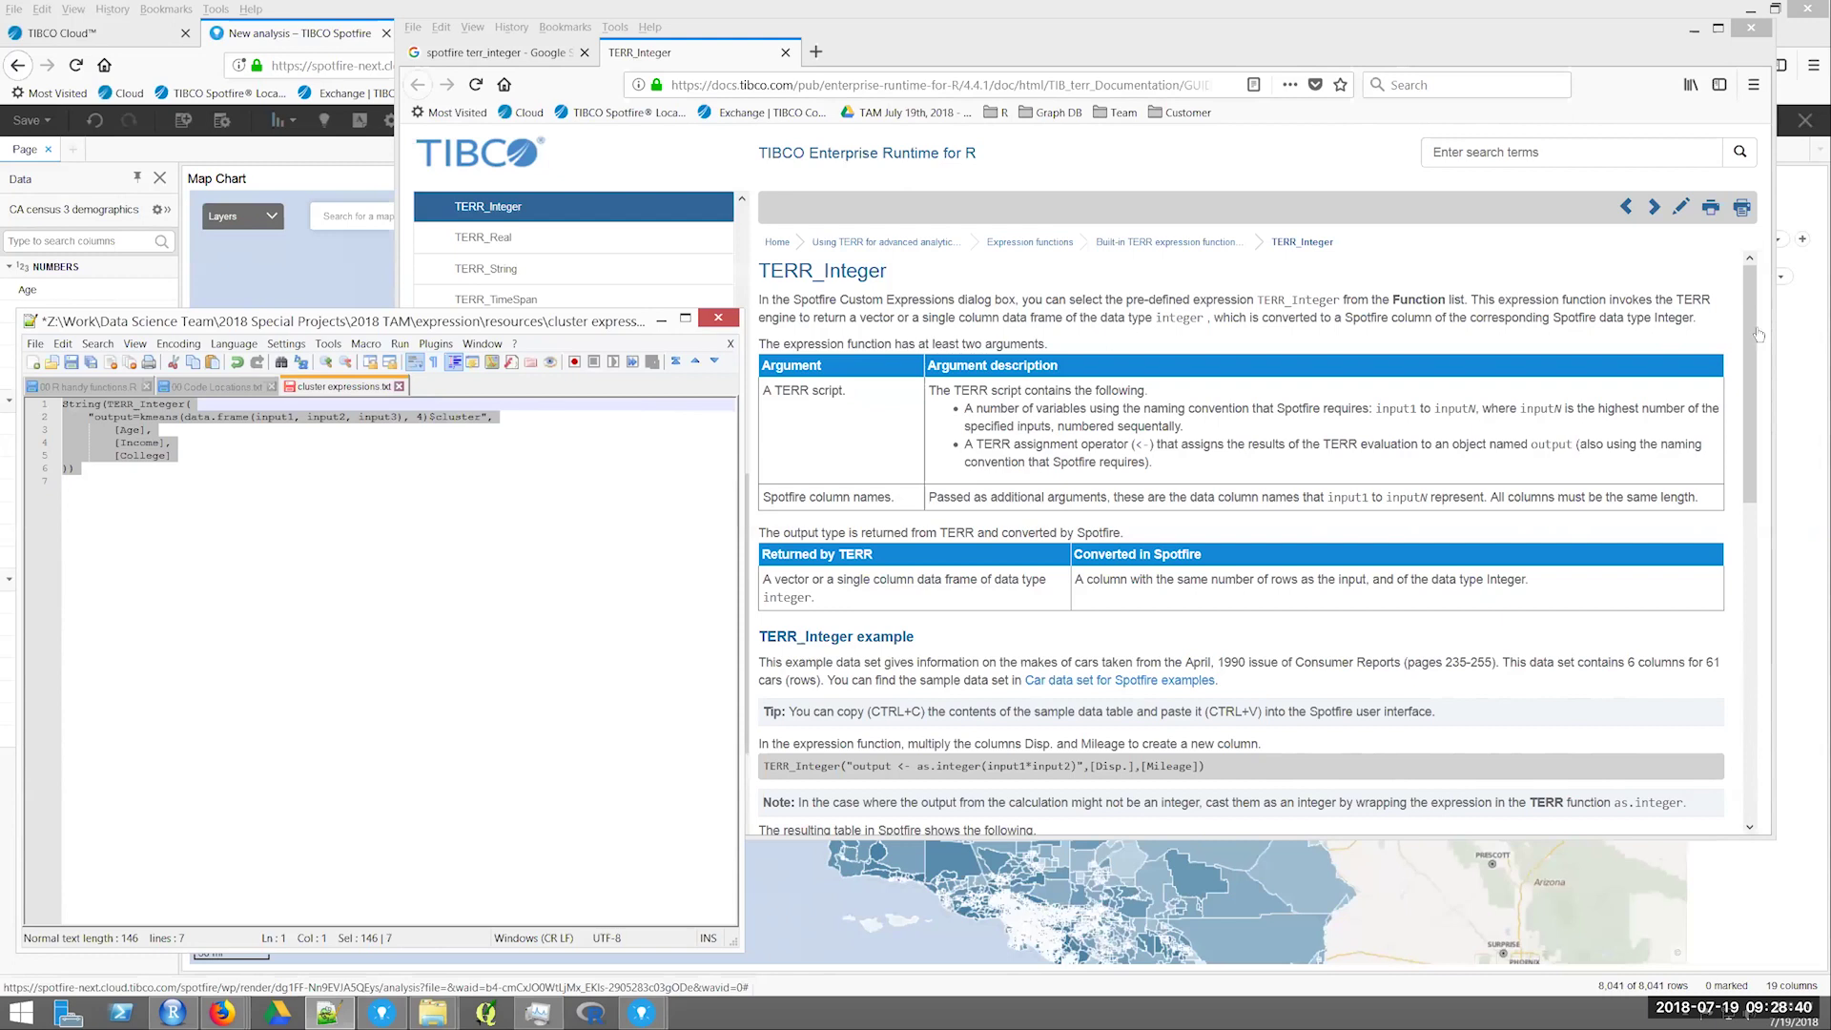
{"action": "key", "text": "alt+Tab"}
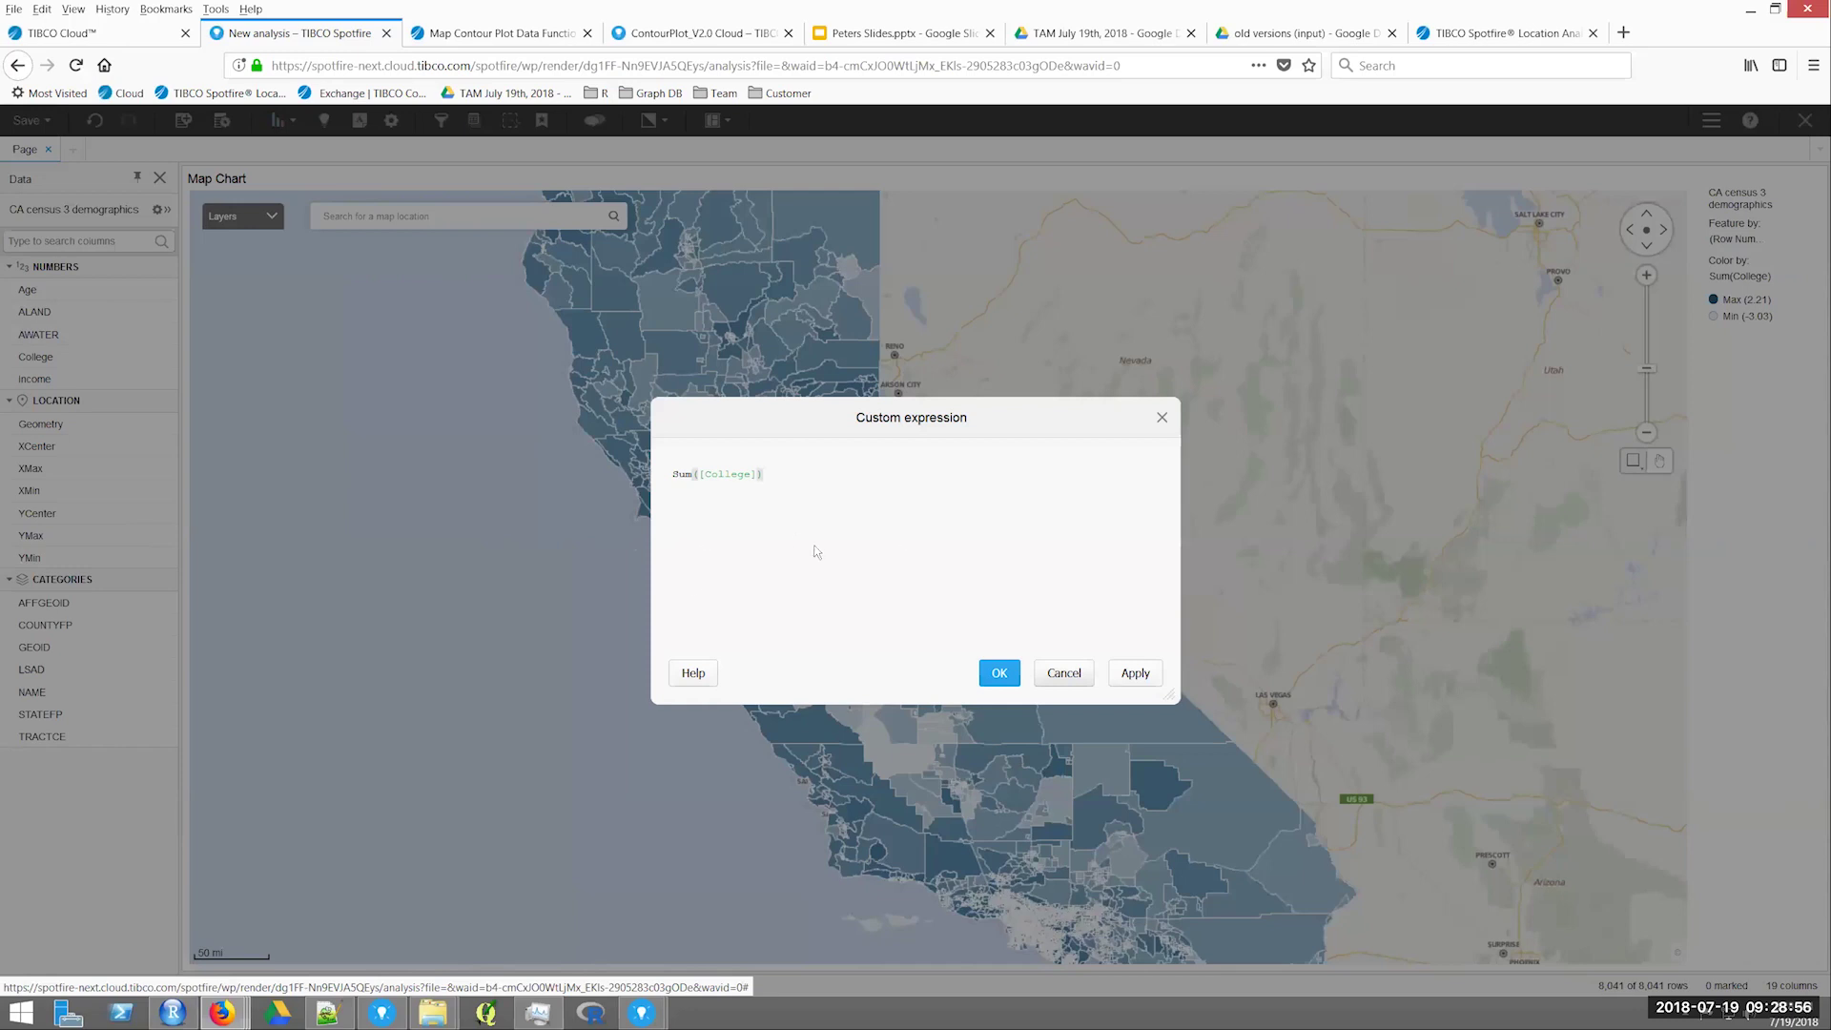
{"action": "key", "text": "Escape"}
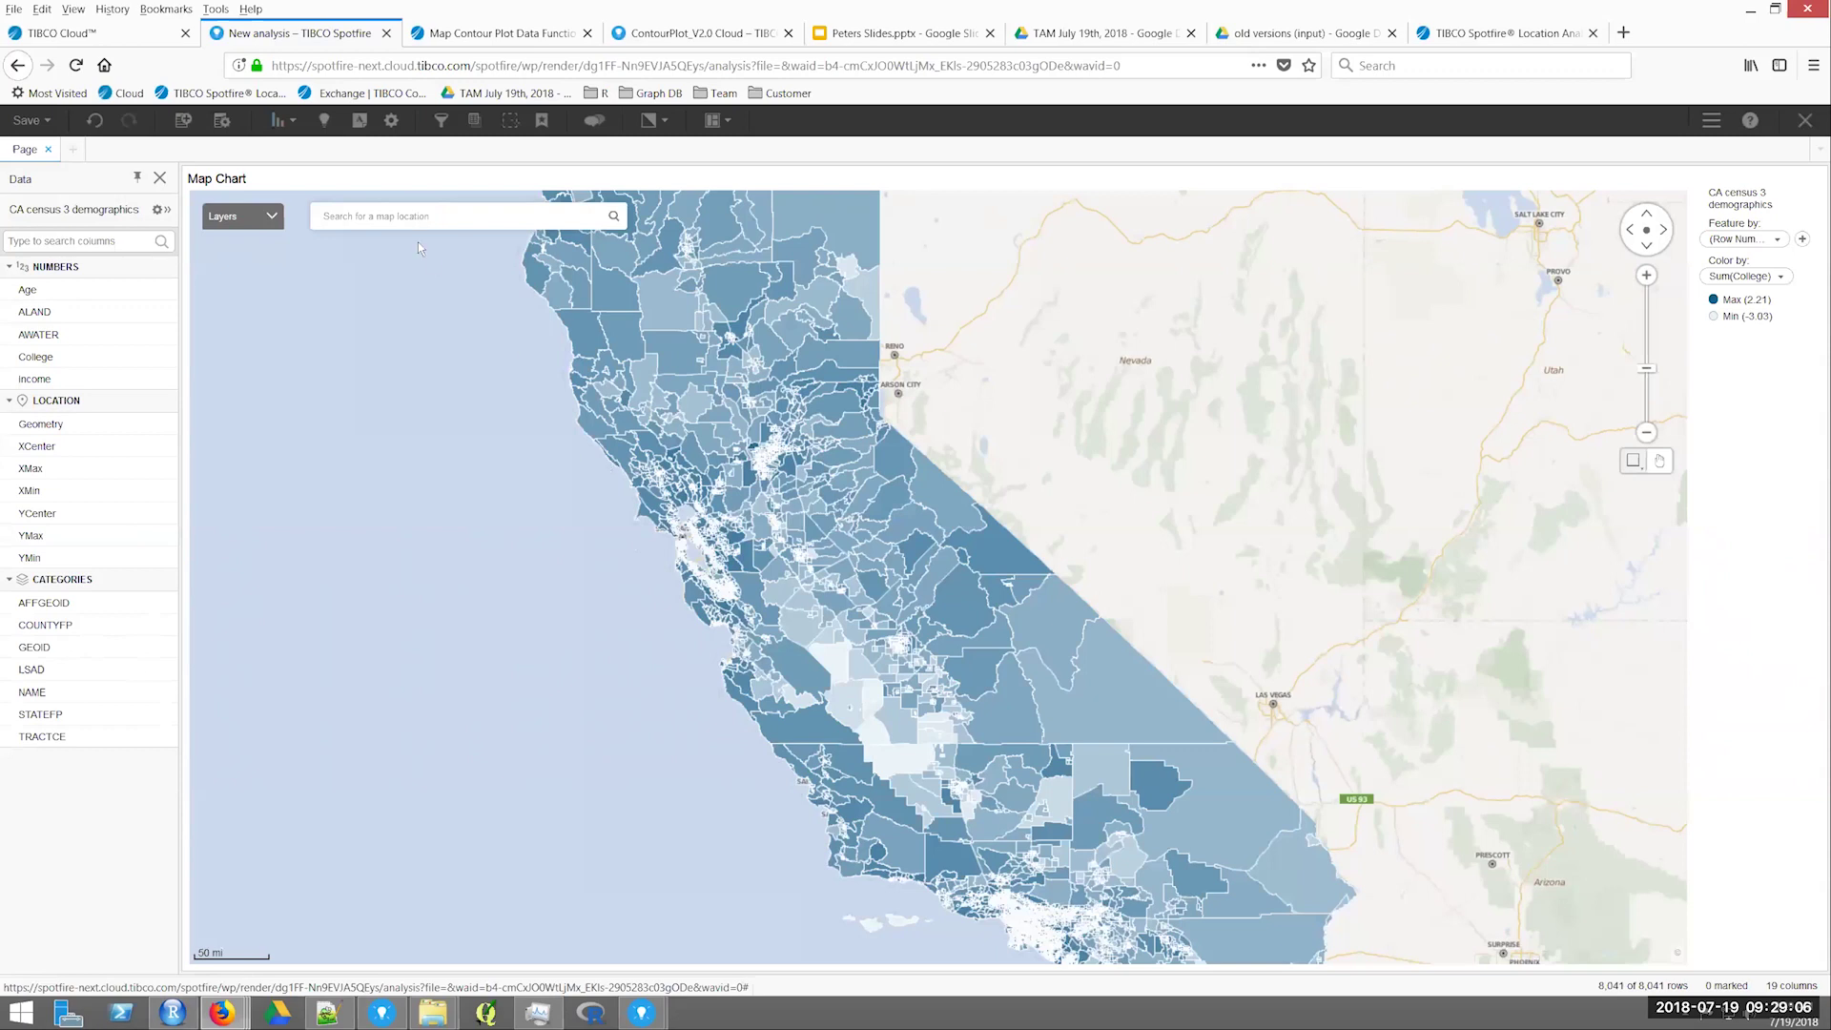
Add a calculated column named cluster to the CA census 3 demographics table with the expression String(TERR_Integer("output=kmeans(data.frame(input1, input2, input3), 4)$cluster", [Age], [Income], [College])).
{"action": "left_click", "coordinate": [167, 211]}
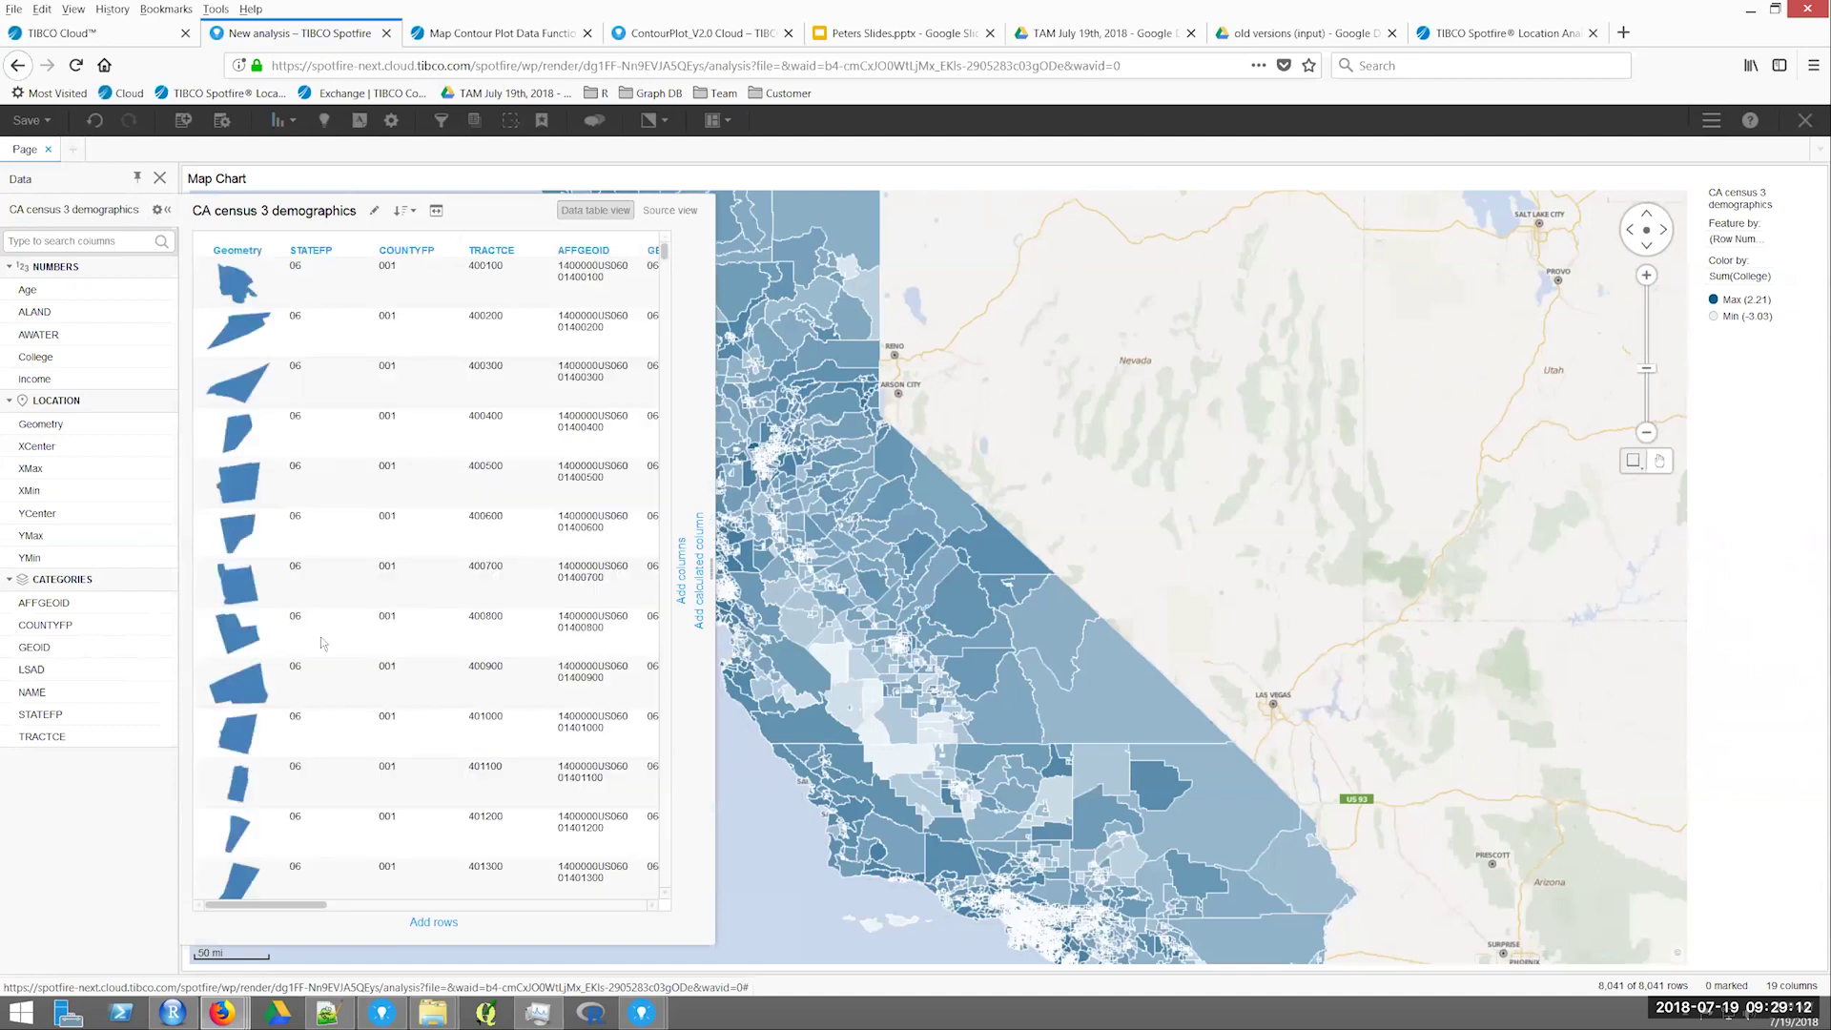
{"action": "scroll", "coordinate": [237, 554], "scroll_direction": "down", "scroll_amount": 10}
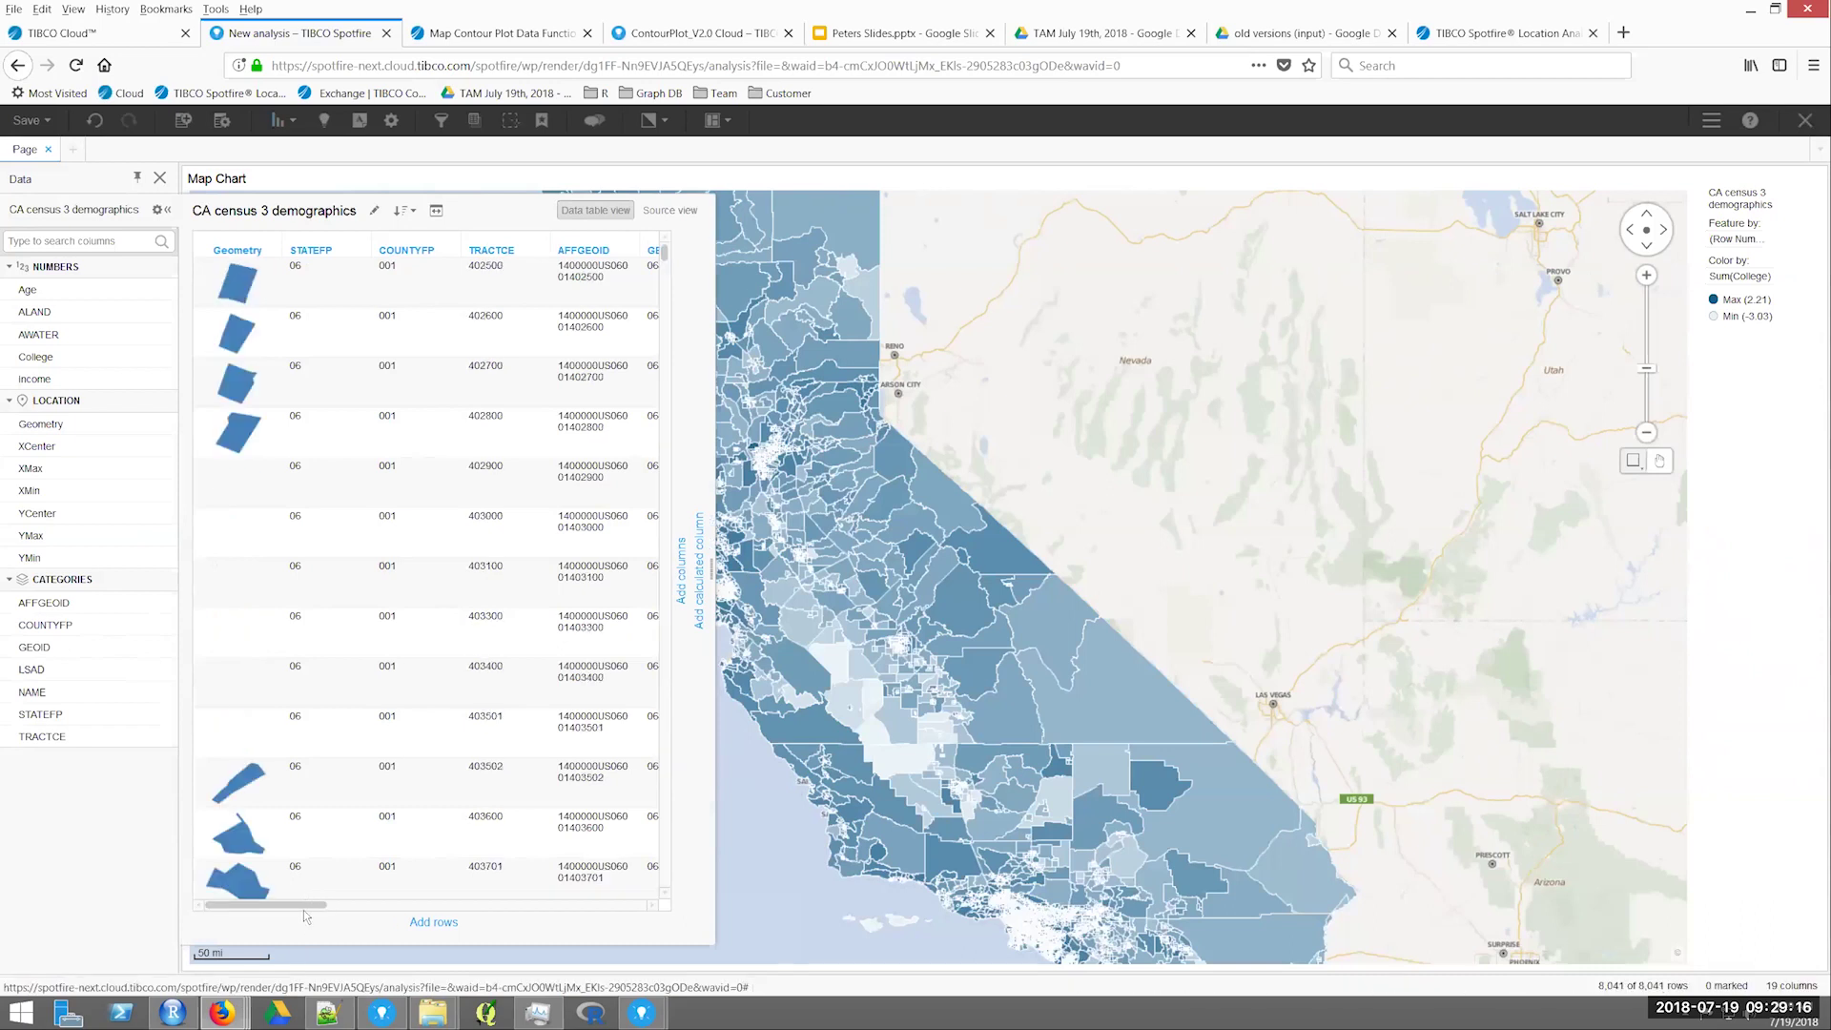
{"action": "left_click_drag", "start_coordinate": [306, 904], "coordinate": [644, 906]}
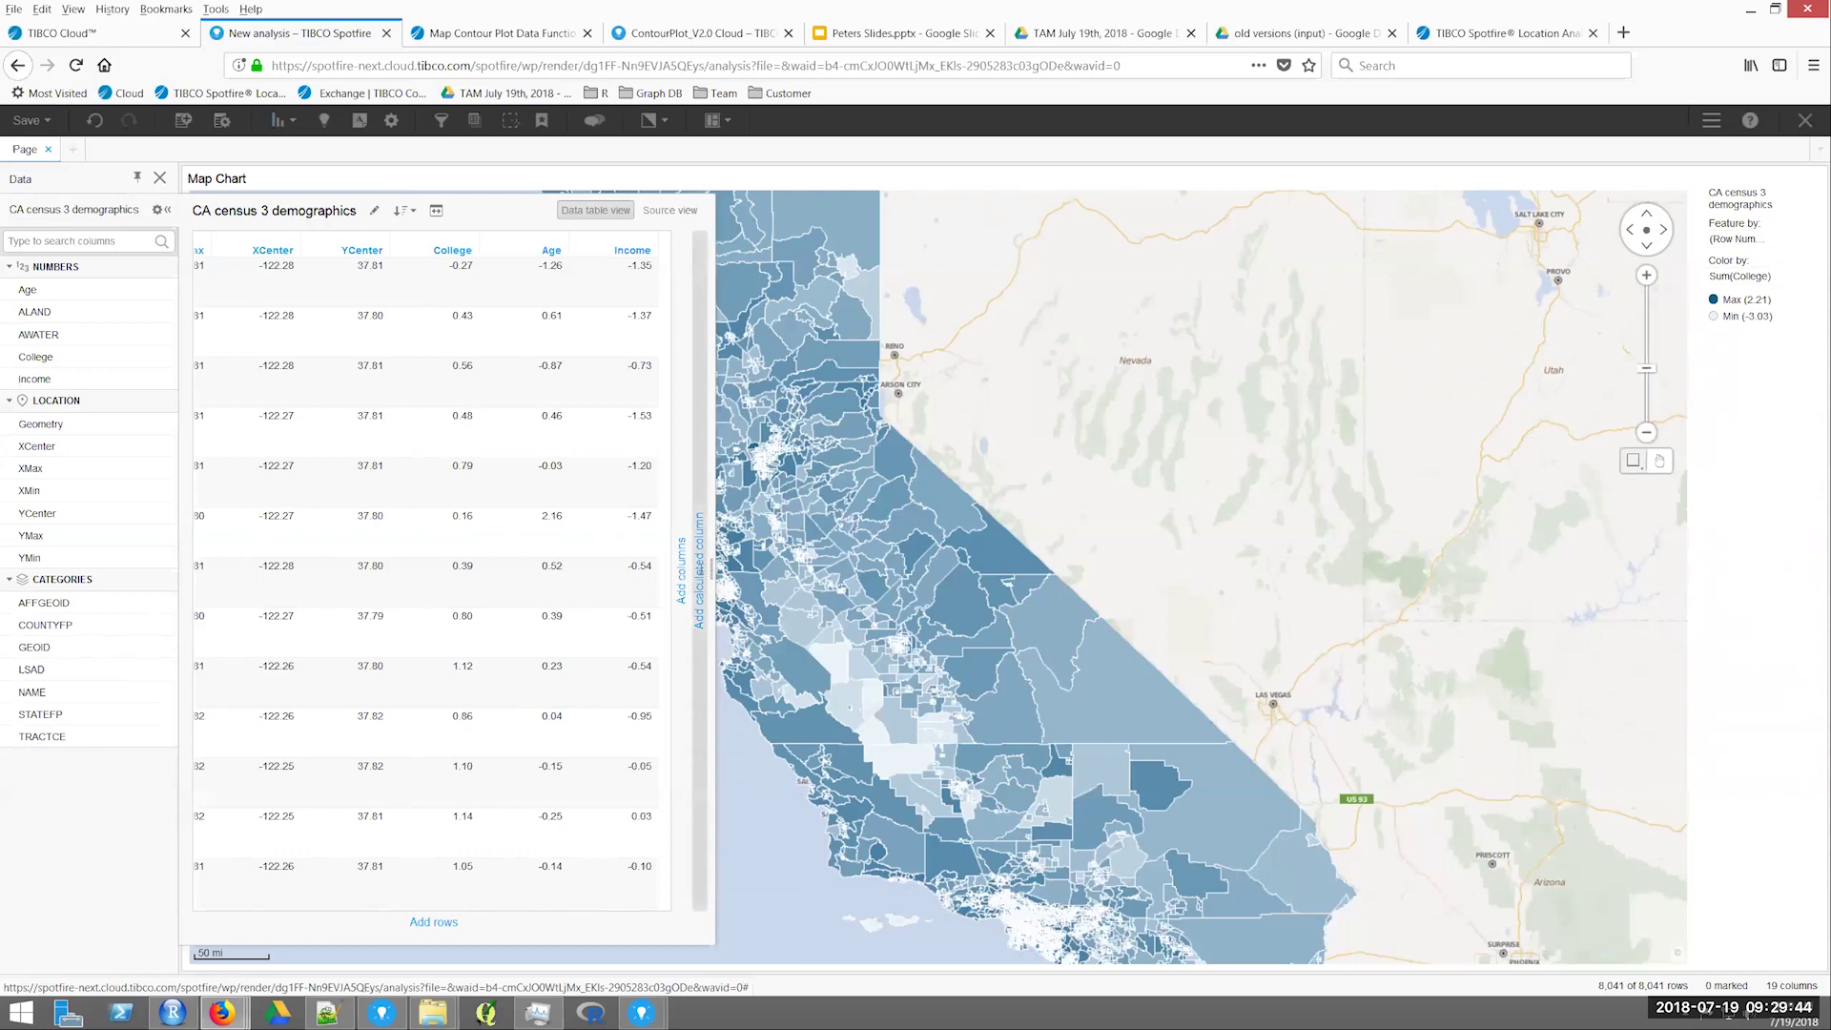
{"action": "left_click", "coordinate": [699, 567]}
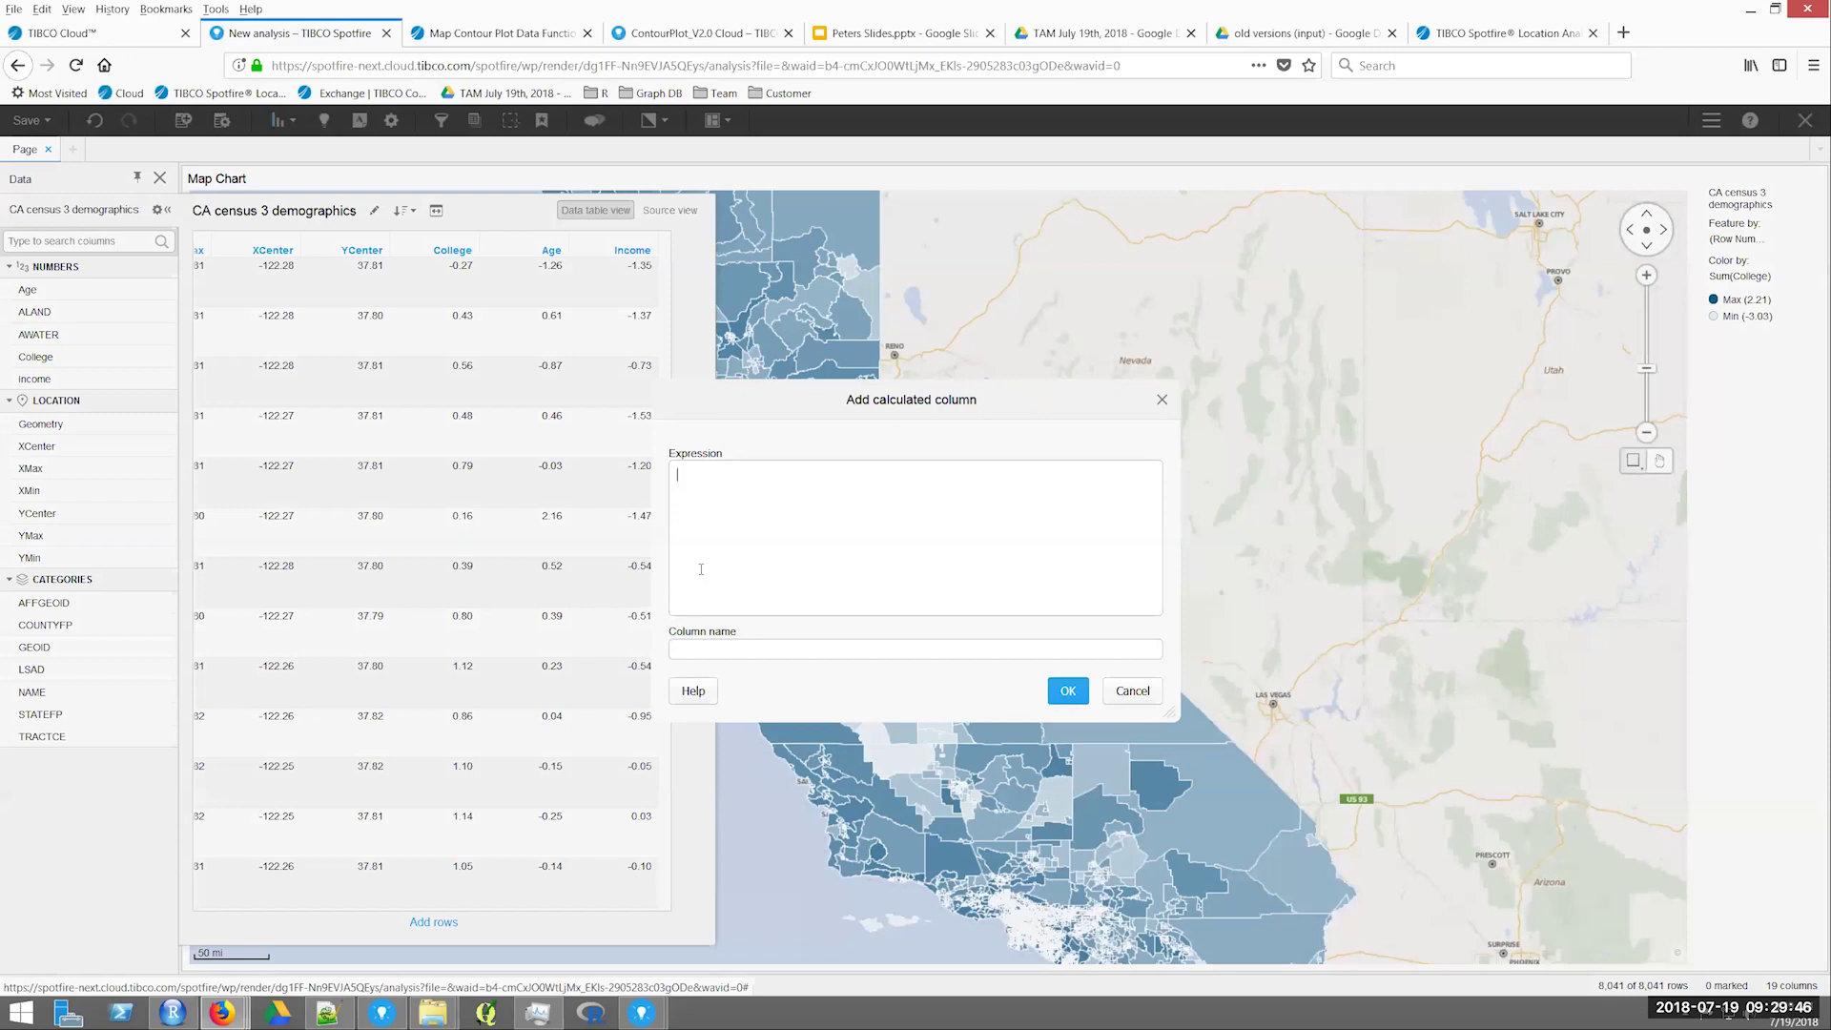
{"action": "type", "text": "String(TERR_Integer(     \"output=kmeans(data.frame(input1, input2, input3), 4)$cluster\",         [Age],         [Income],         [College] ))"}
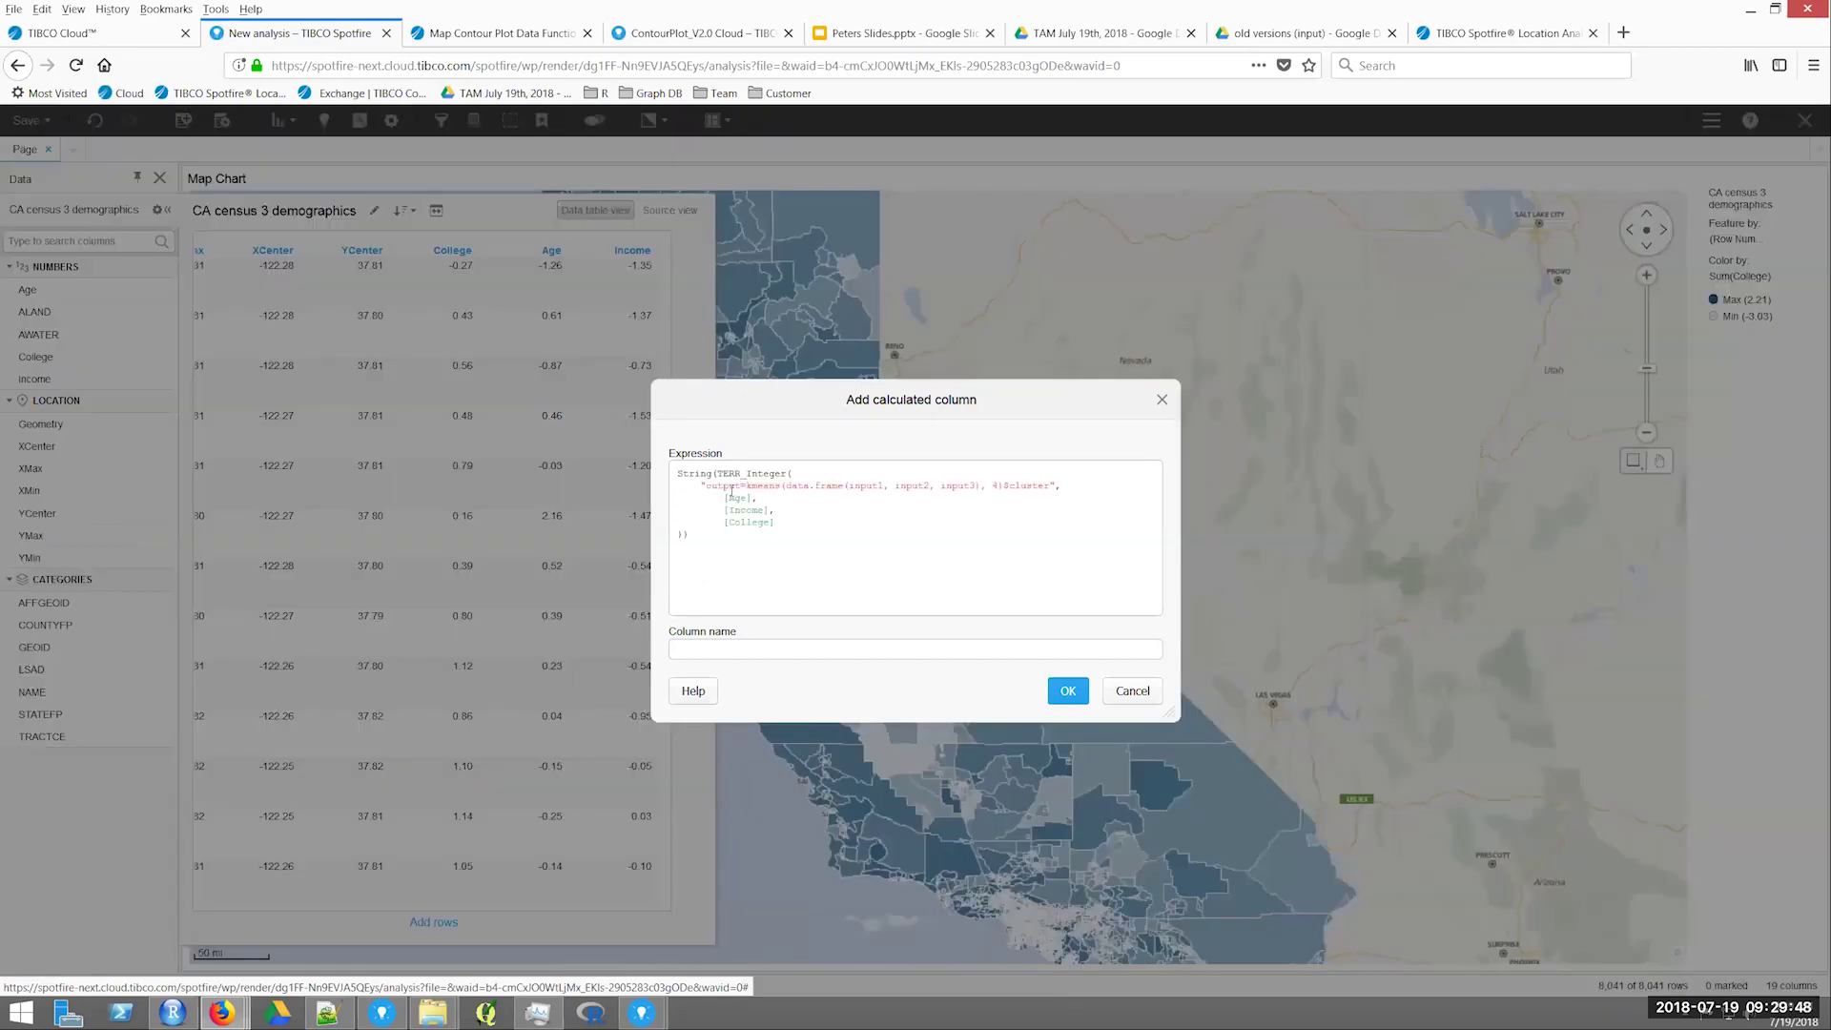
{"action": "left_click", "coordinate": [814, 649]}
{"action": "type", "text": "cluster"}
{"action": "left_click", "coordinate": [1068, 693]}
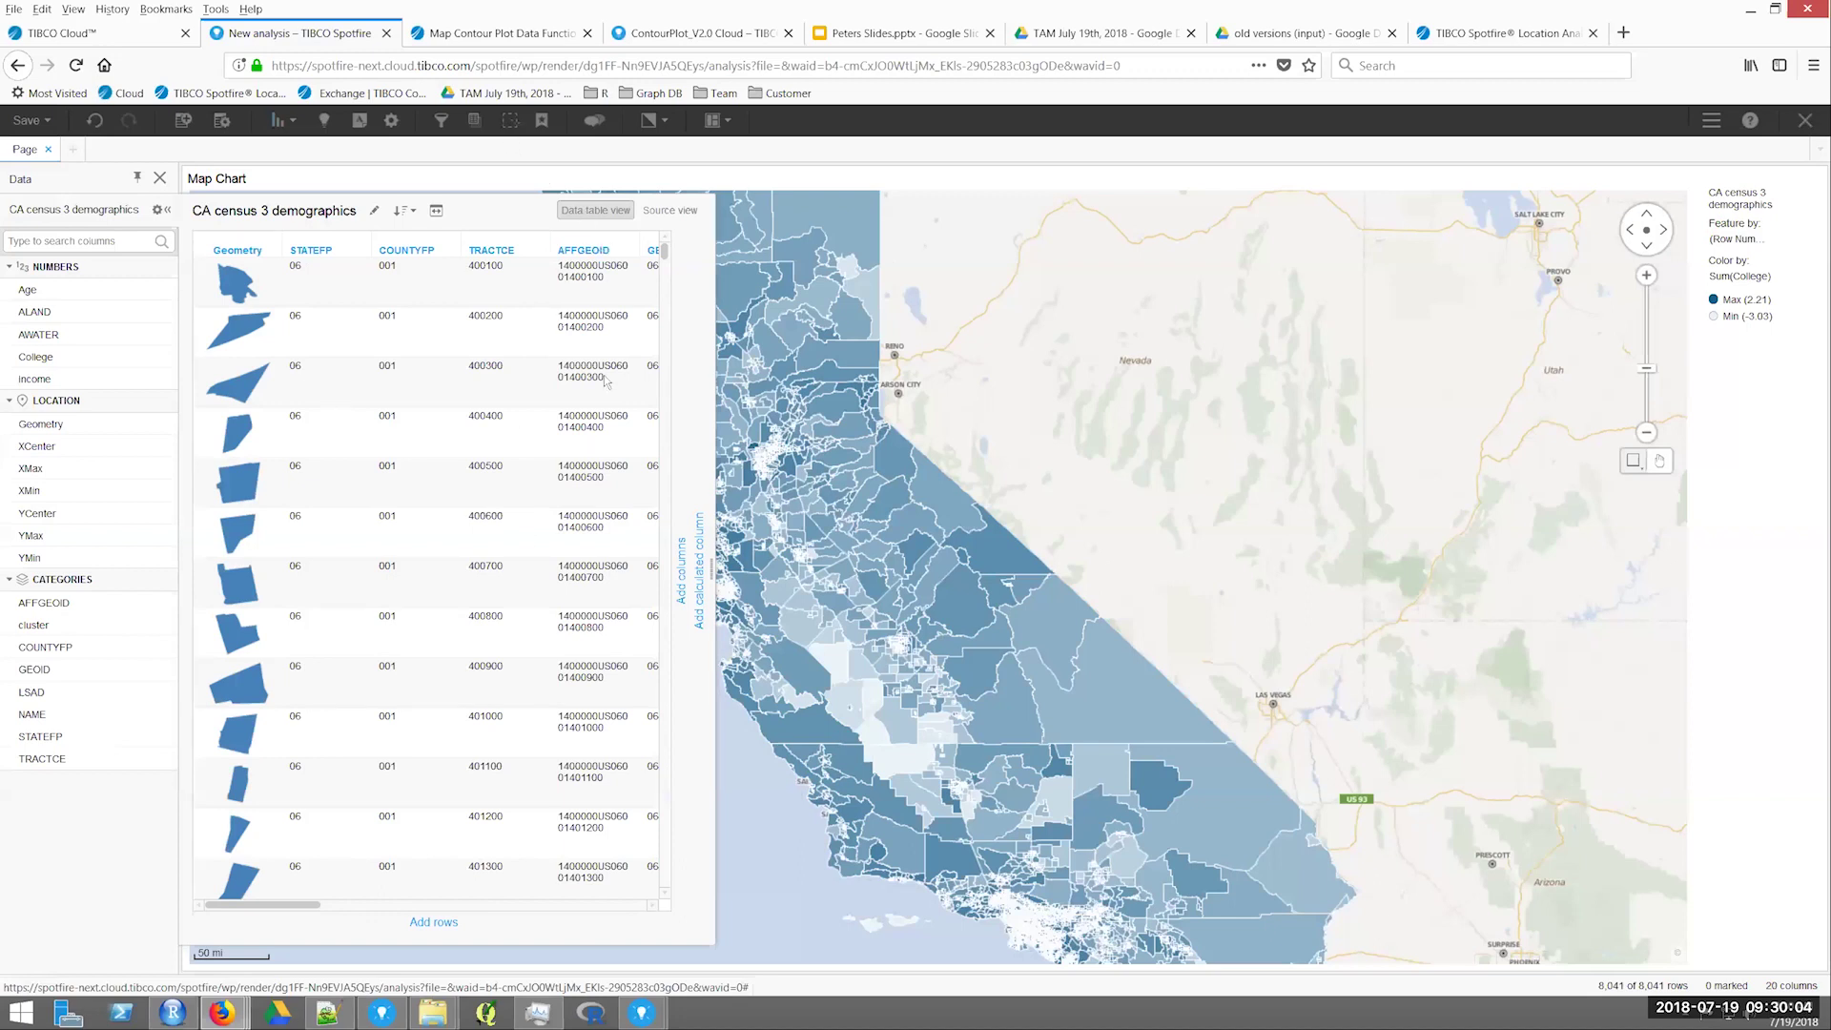
Check the cluster values at the end of the data table, and color the map's census tracts by cluster.
{"action": "scroll", "coordinate": [608, 391], "scroll_direction": "right", "scroll_amount": 5}
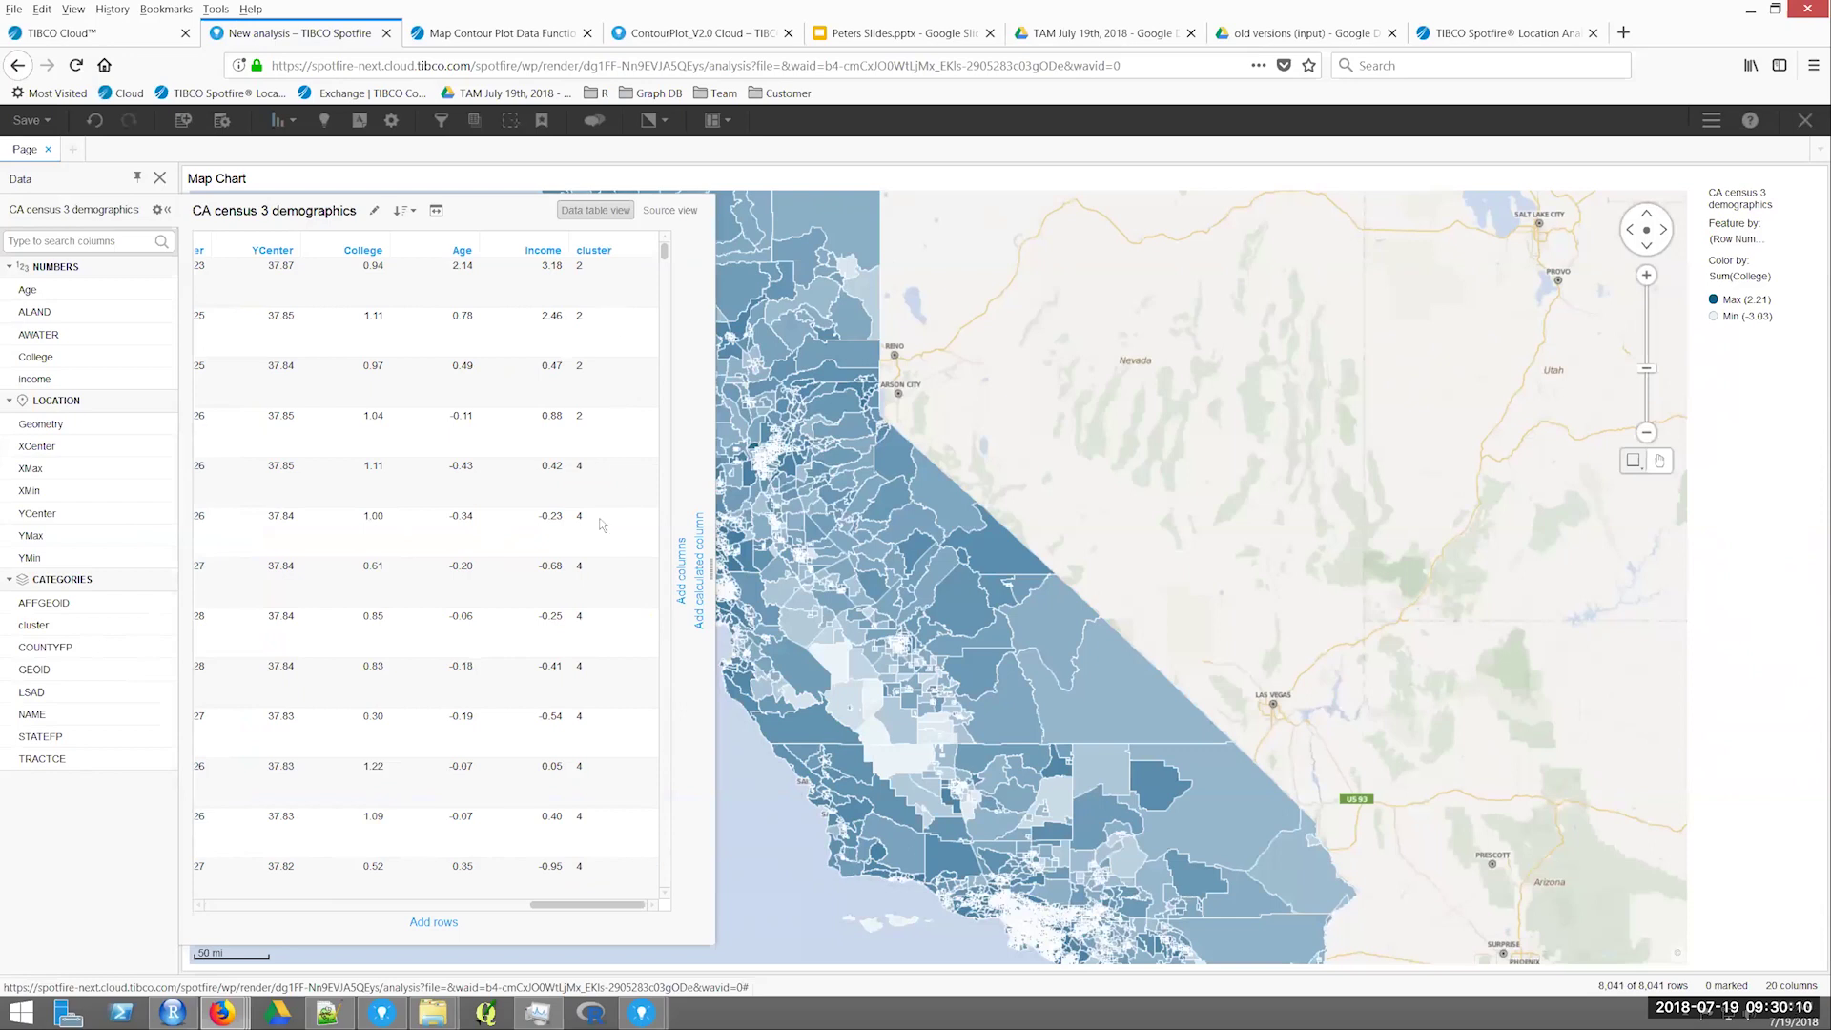
{"action": "left_click", "coordinate": [167, 208]}
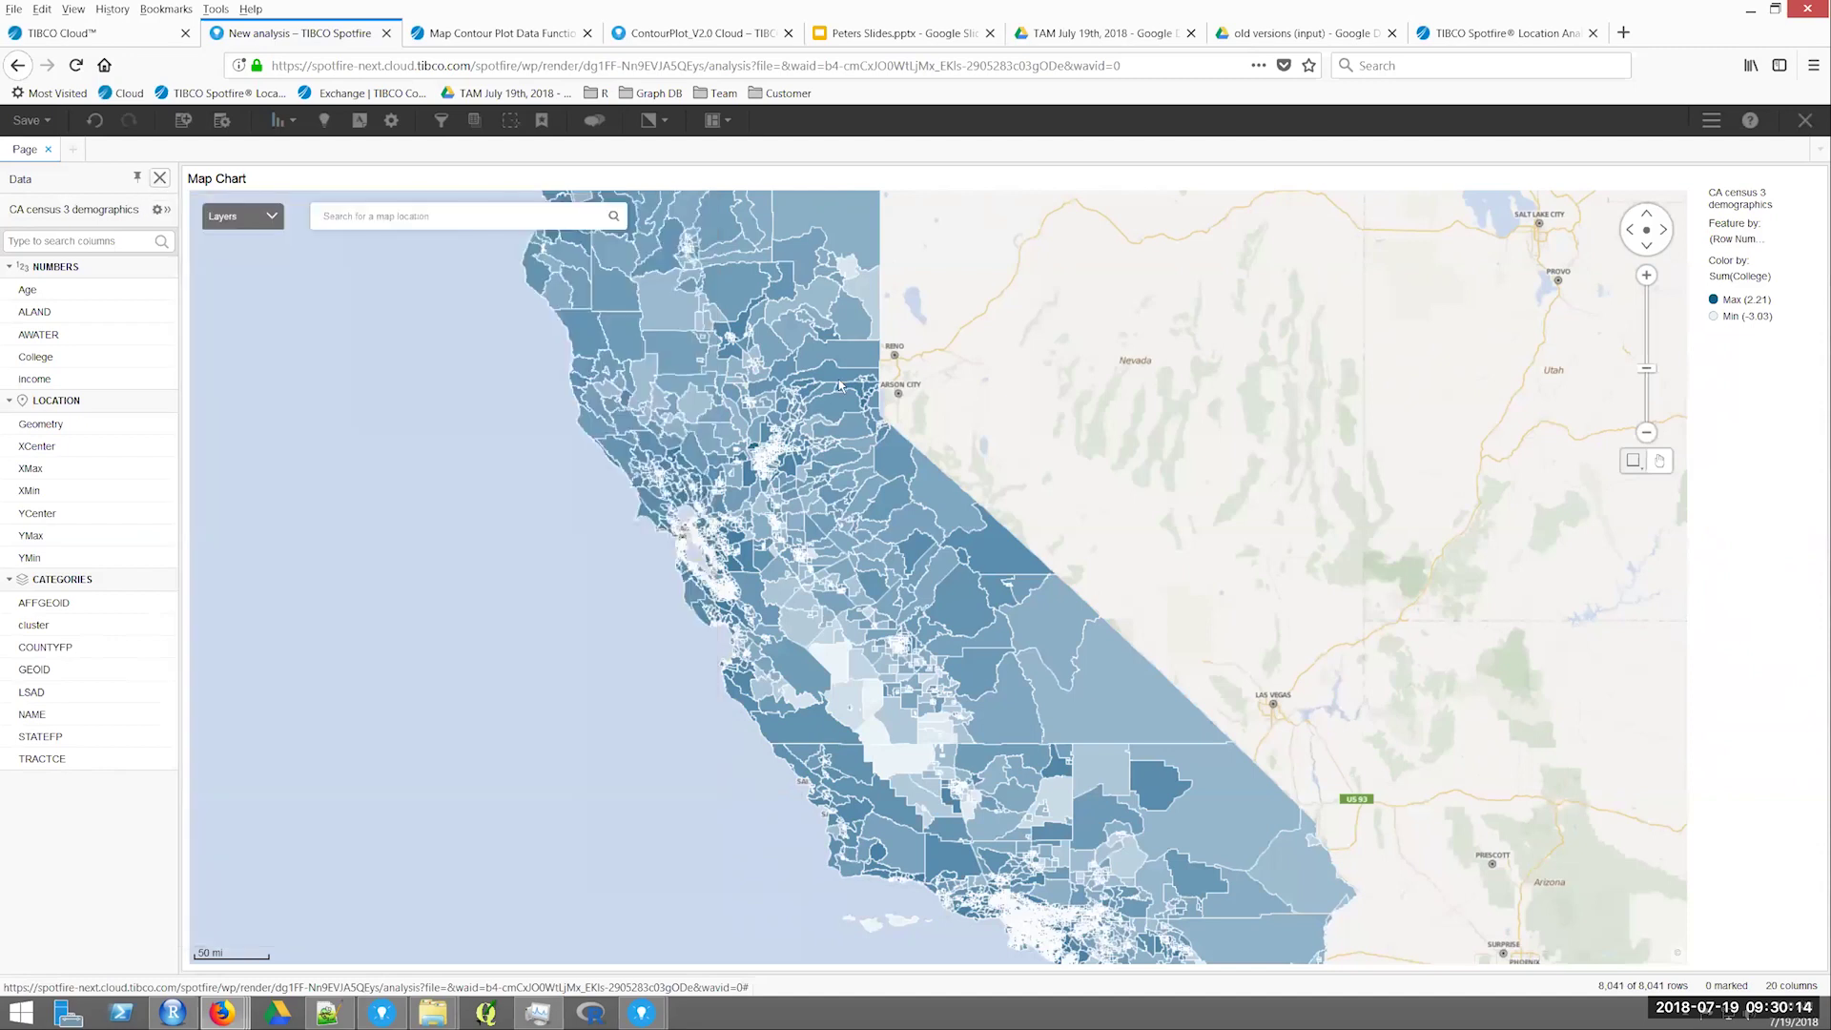
{"action": "left_click", "coordinate": [1776, 278]}
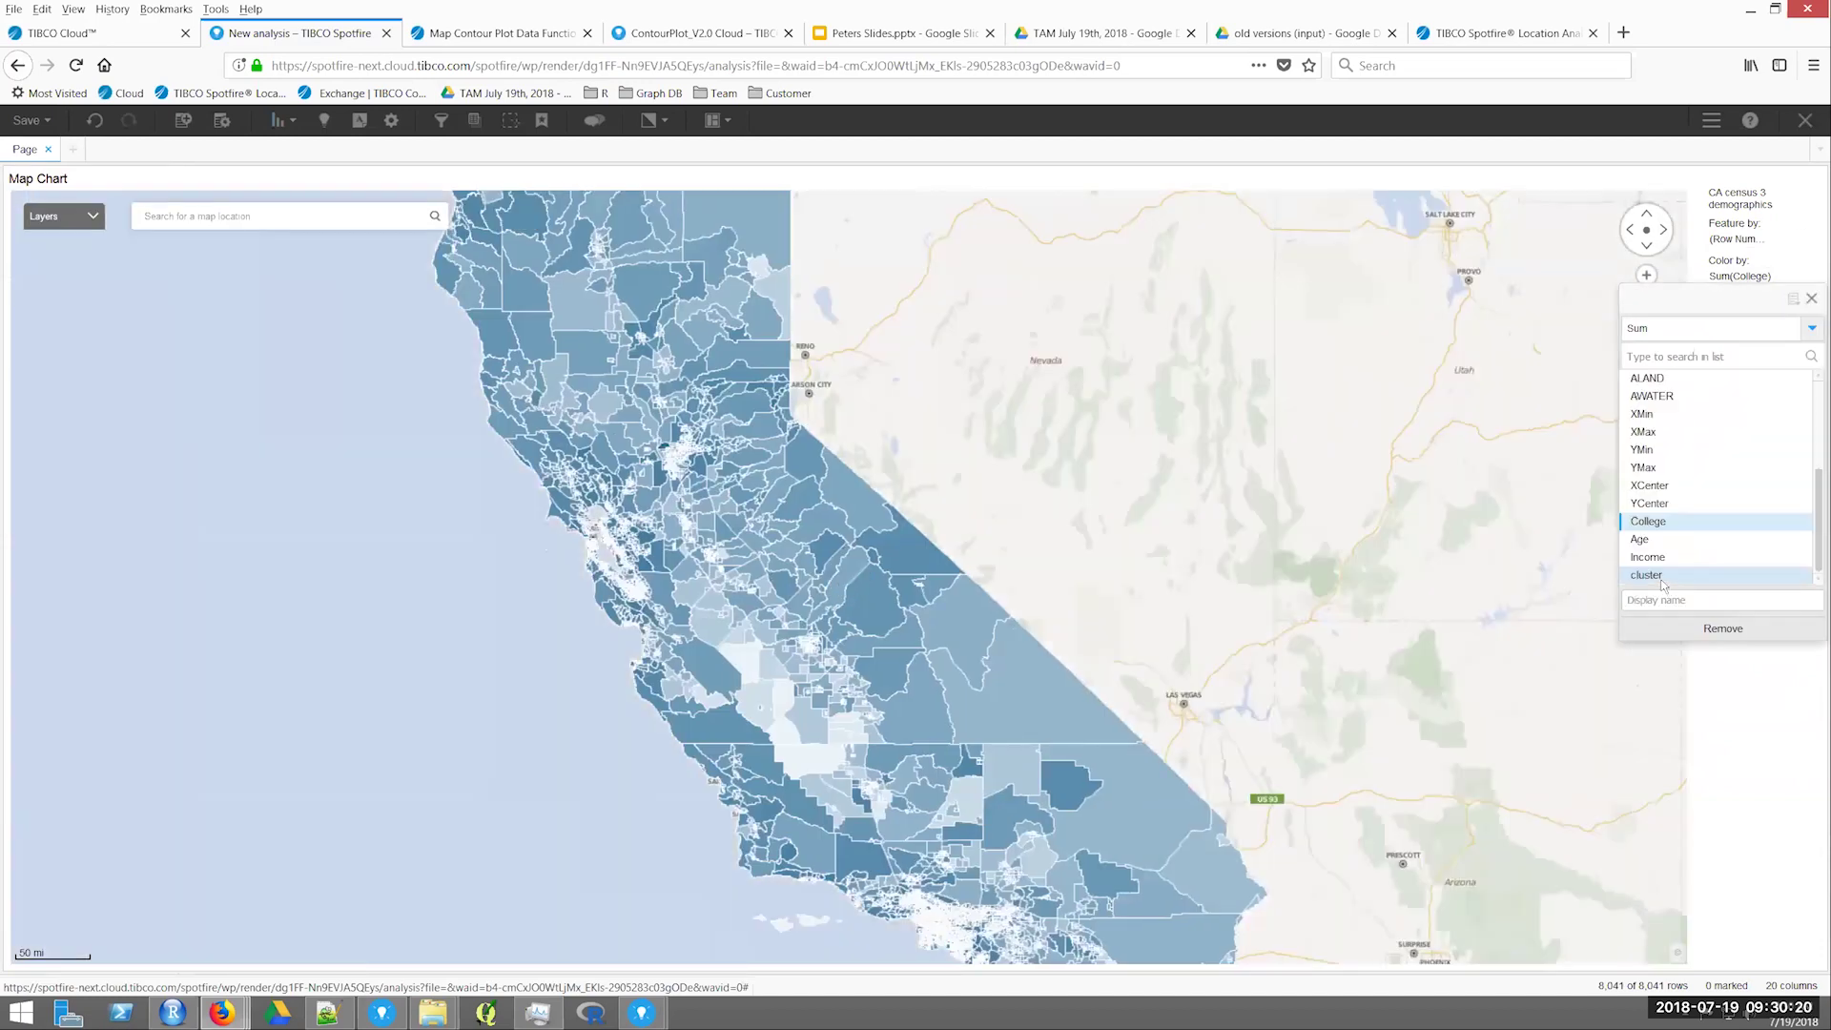
{"action": "left_click", "coordinate": [1660, 575]}
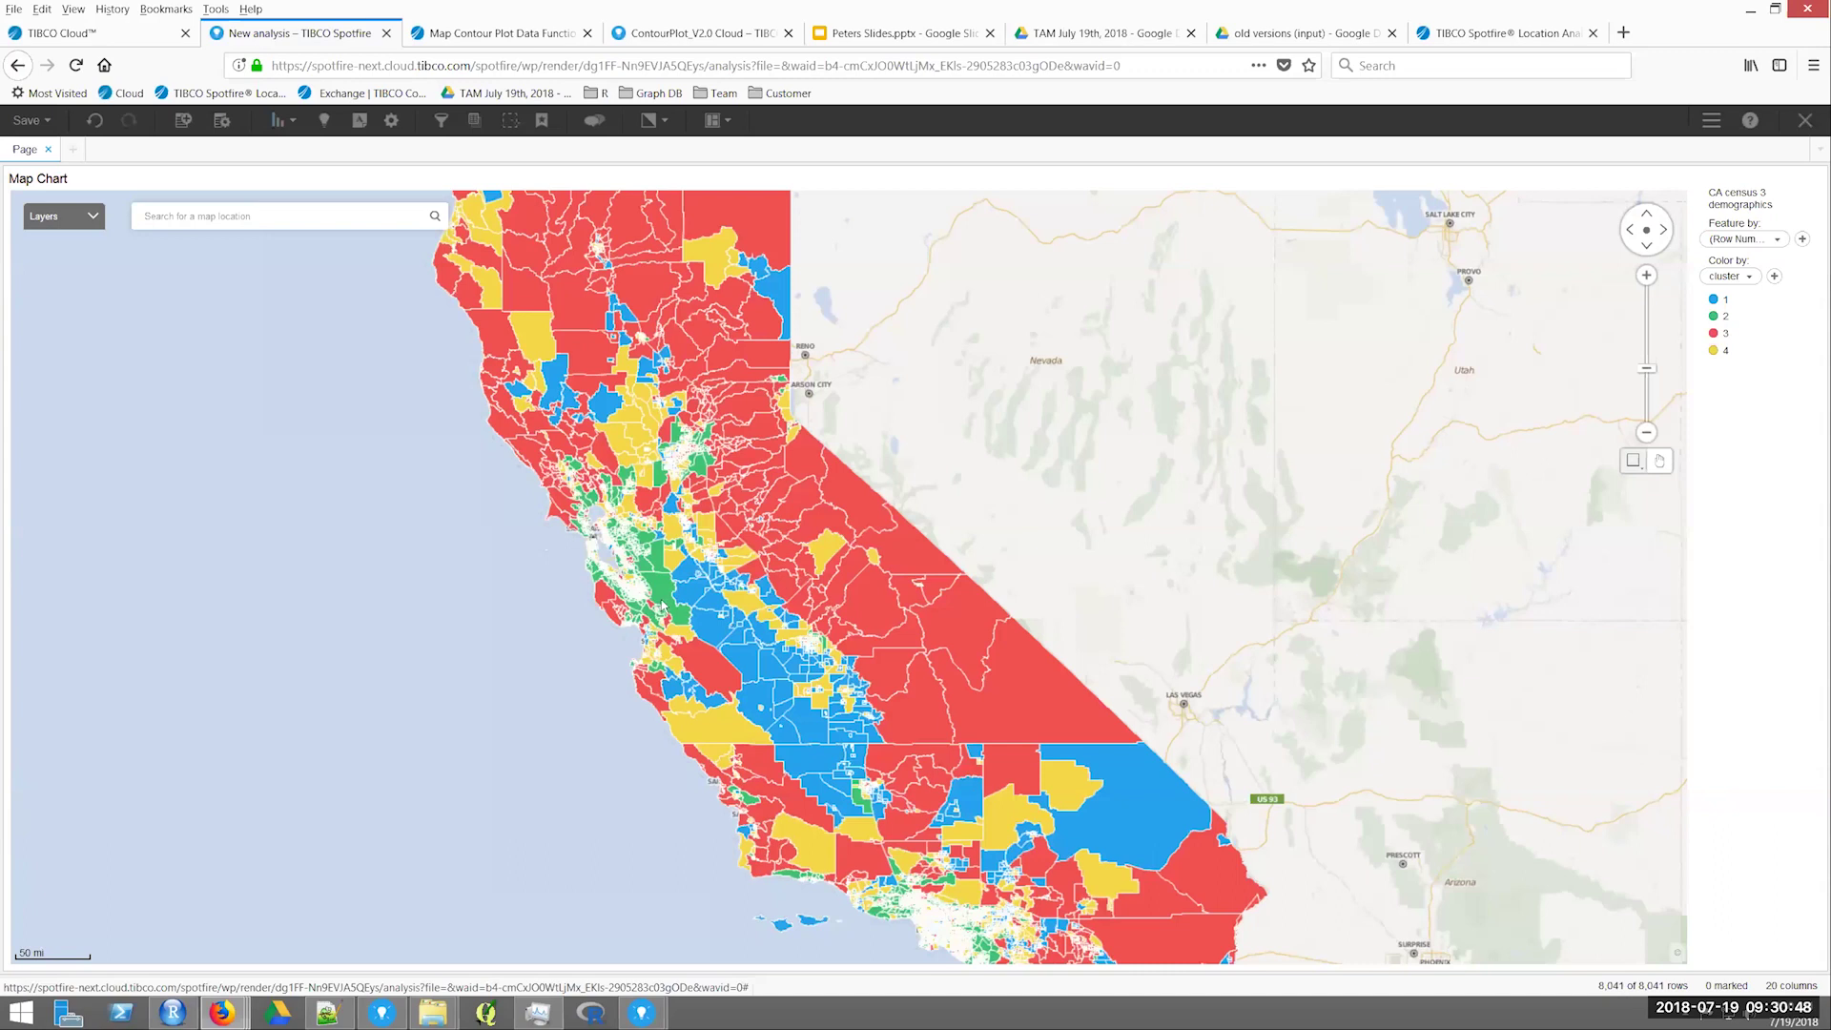
{"action": "left_click", "coordinate": [1647, 276]}
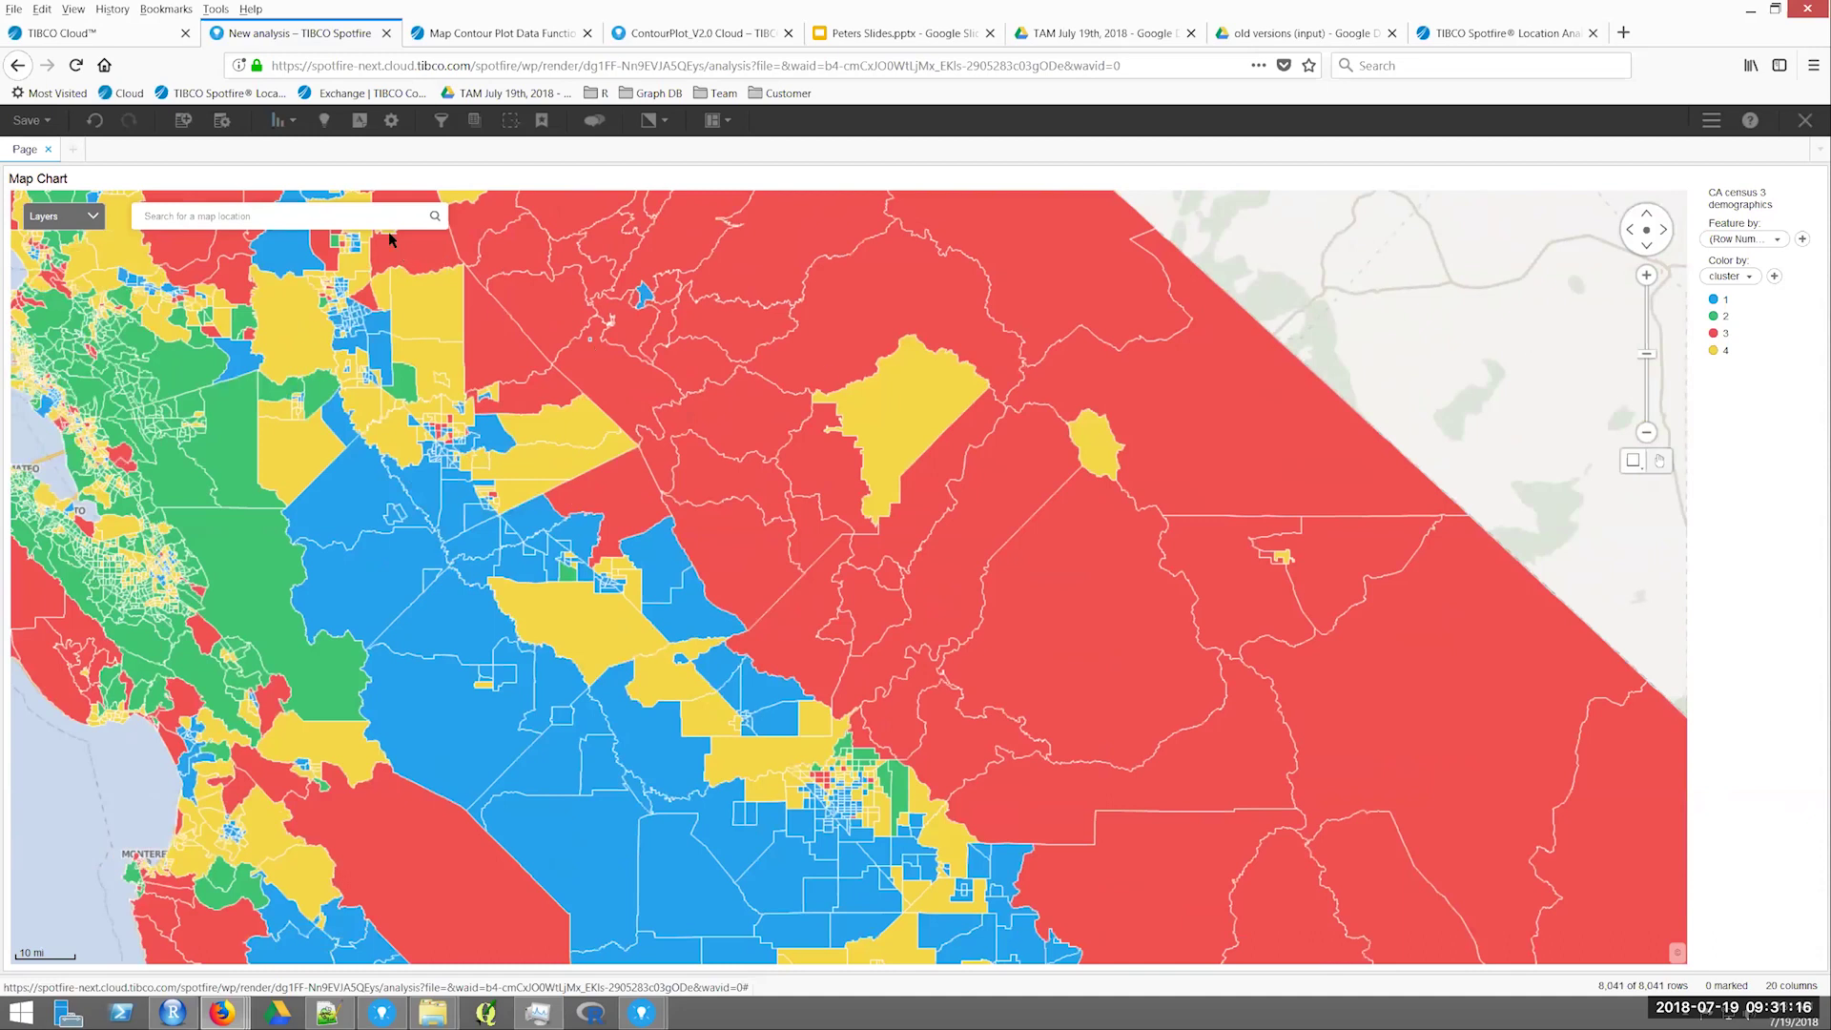
Add a bar chart with College, Age and Income as value columns, all aggregated by Average.
{"action": "left_click", "coordinate": [278, 123]}
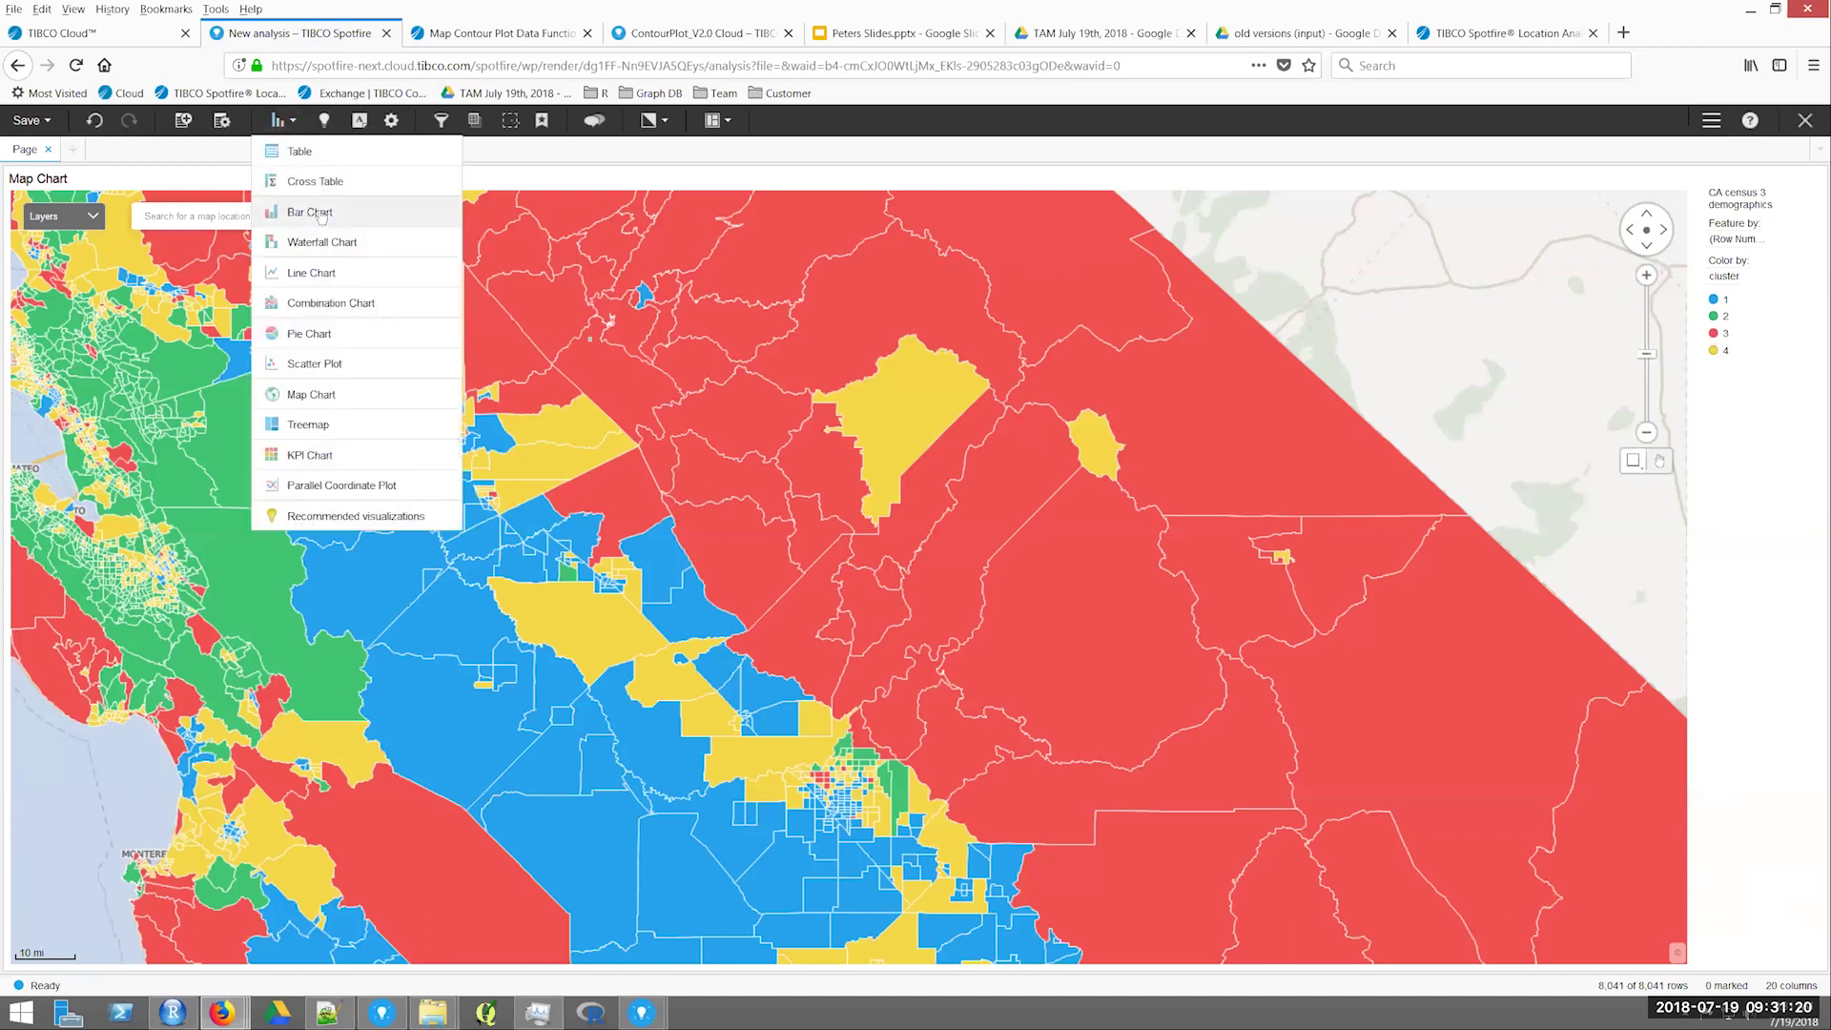
{"action": "left_click", "coordinate": [310, 212]}
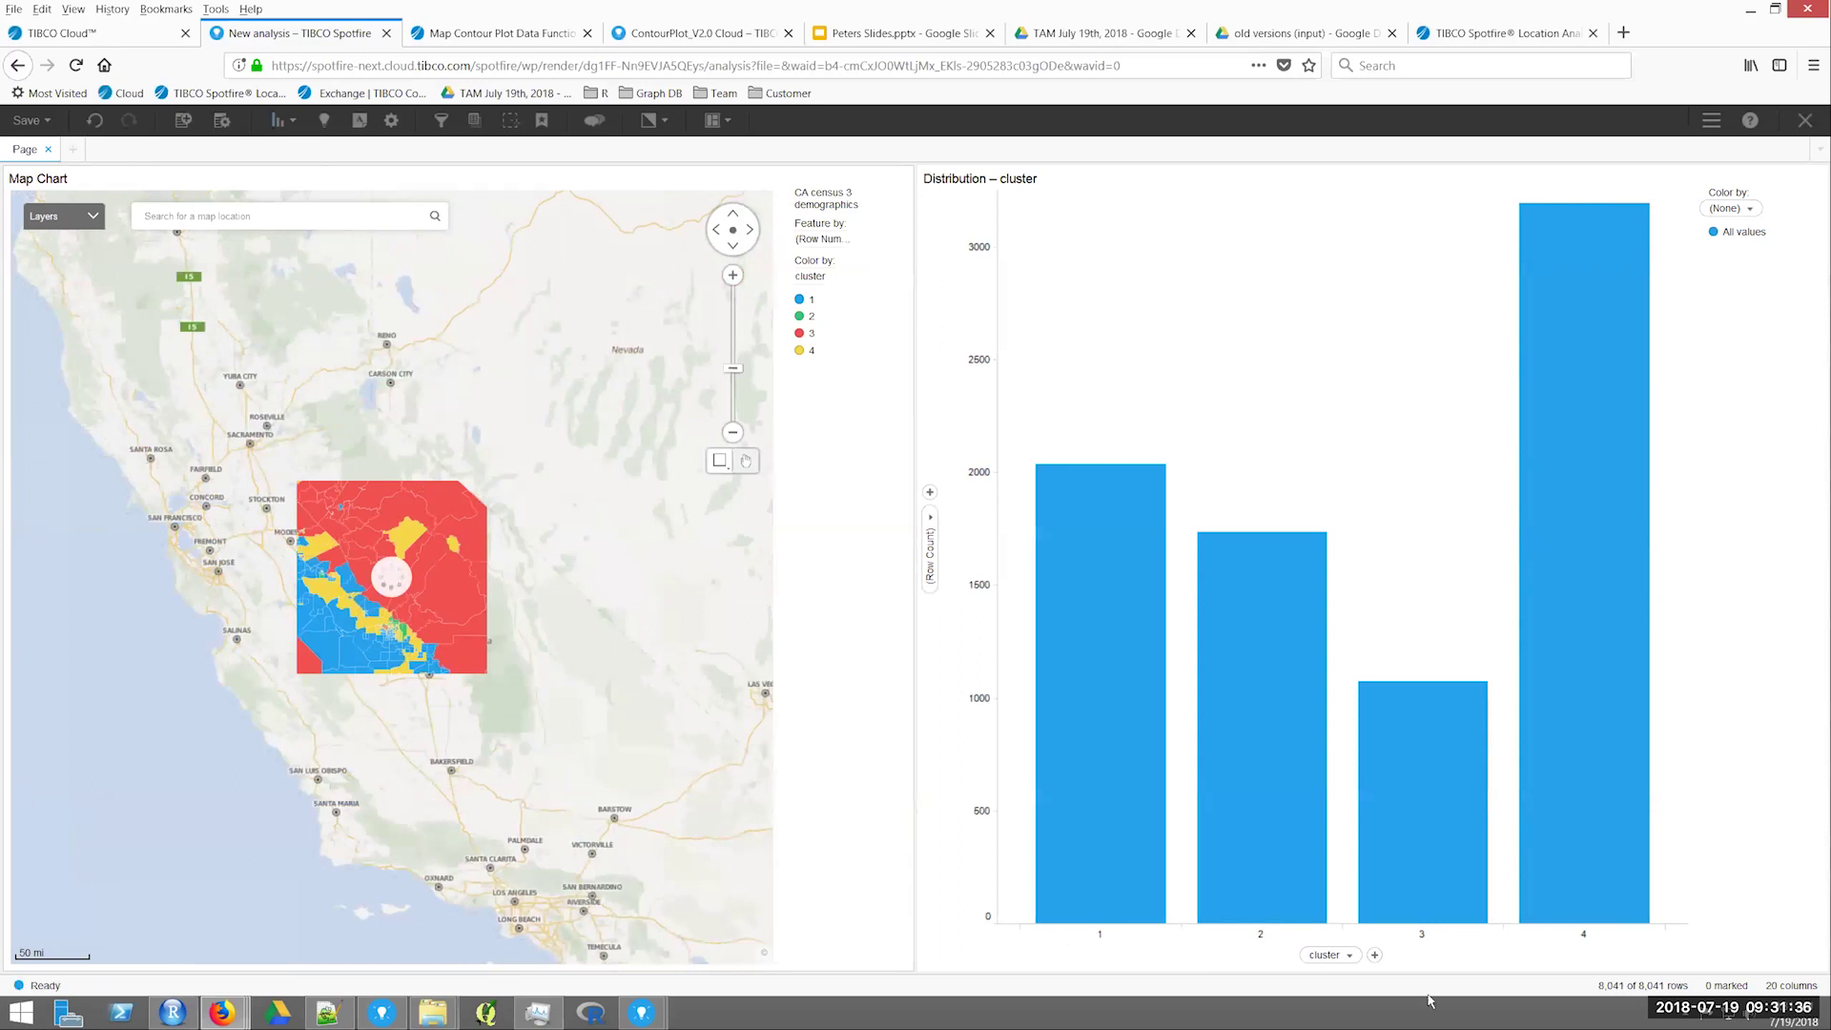
{"action": "left_click", "coordinate": [1340, 955]}
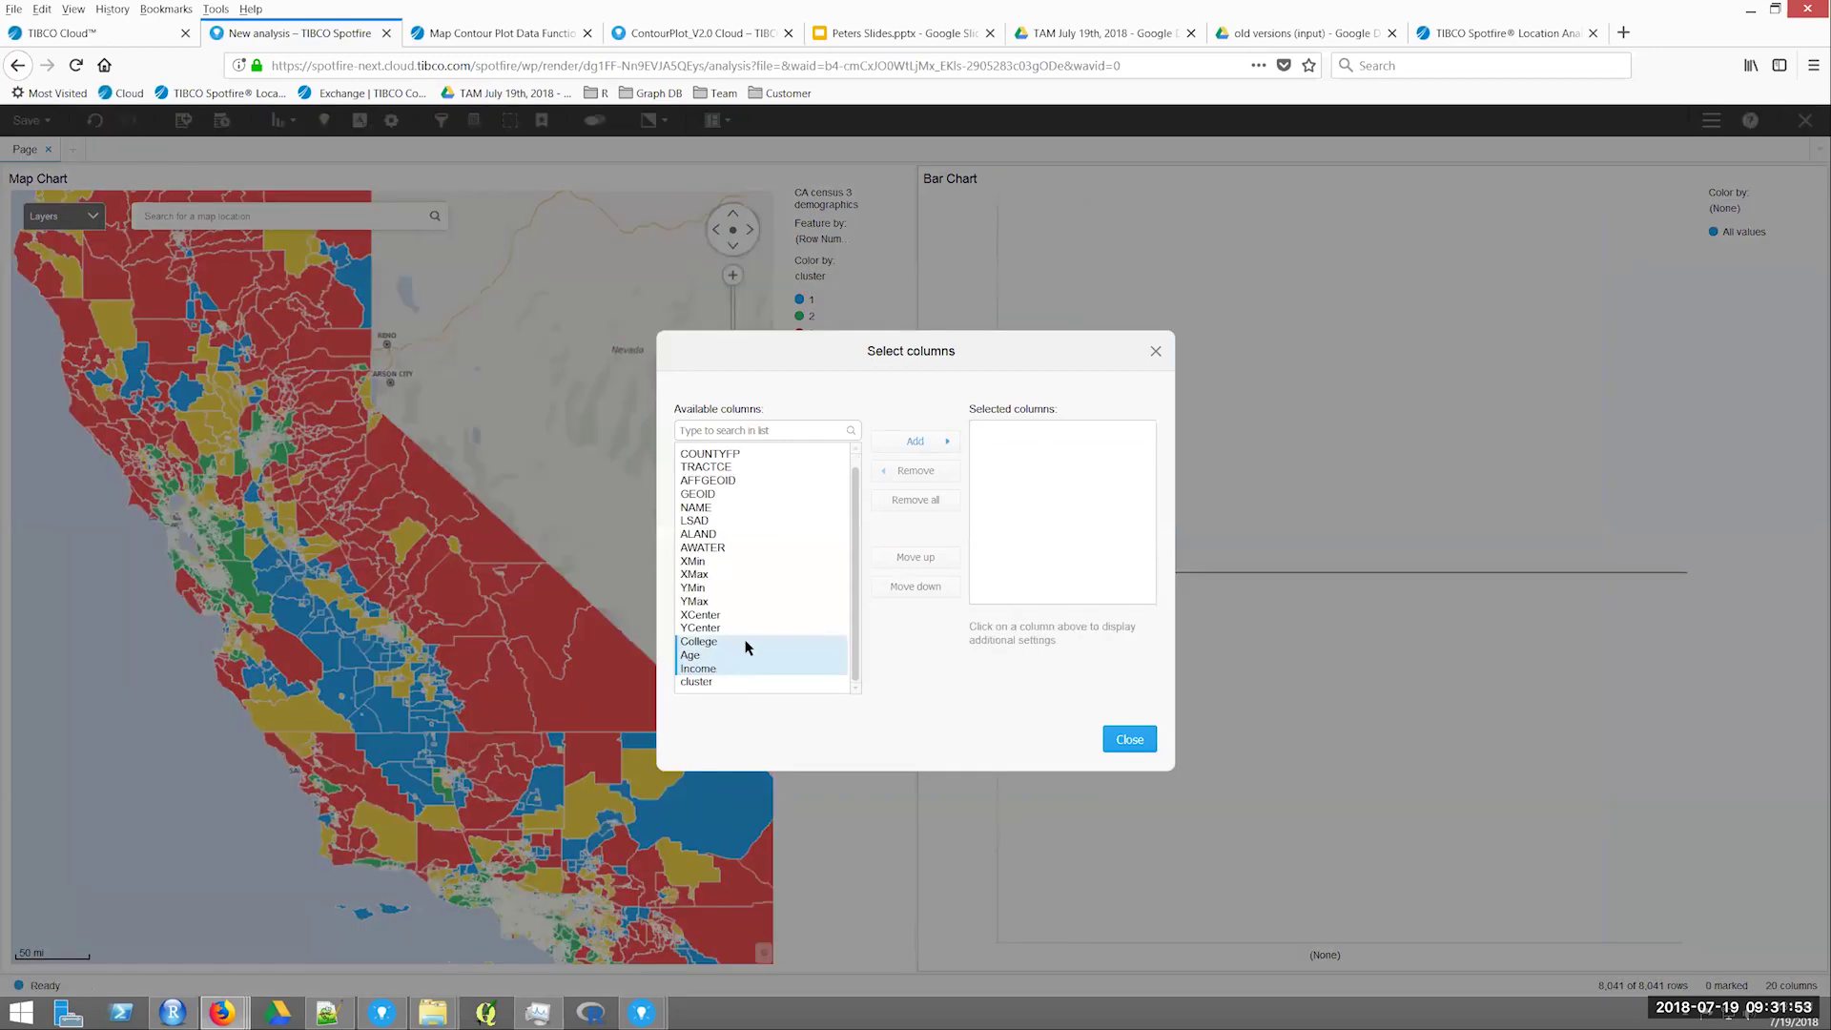
{"action": "left_click", "coordinate": [933, 444]}
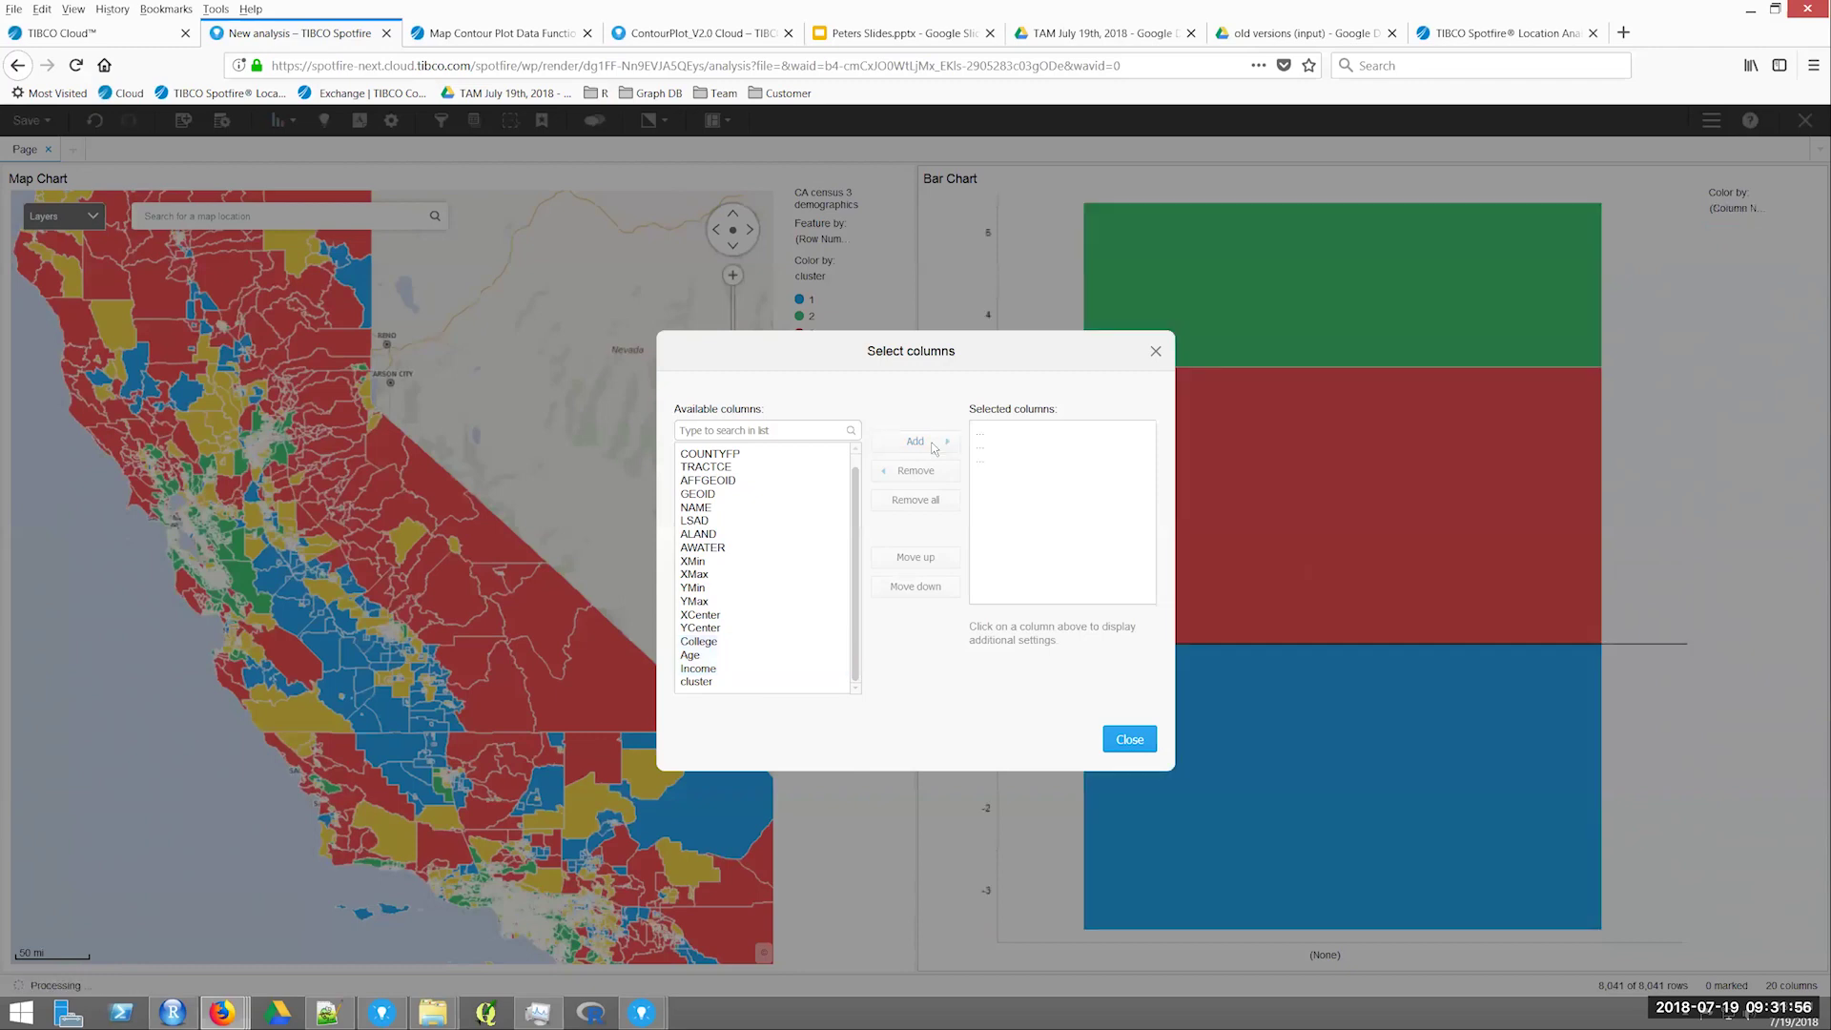
{"action": "left_click_drag", "start_coordinate": [992, 433], "coordinate": [999, 462]}
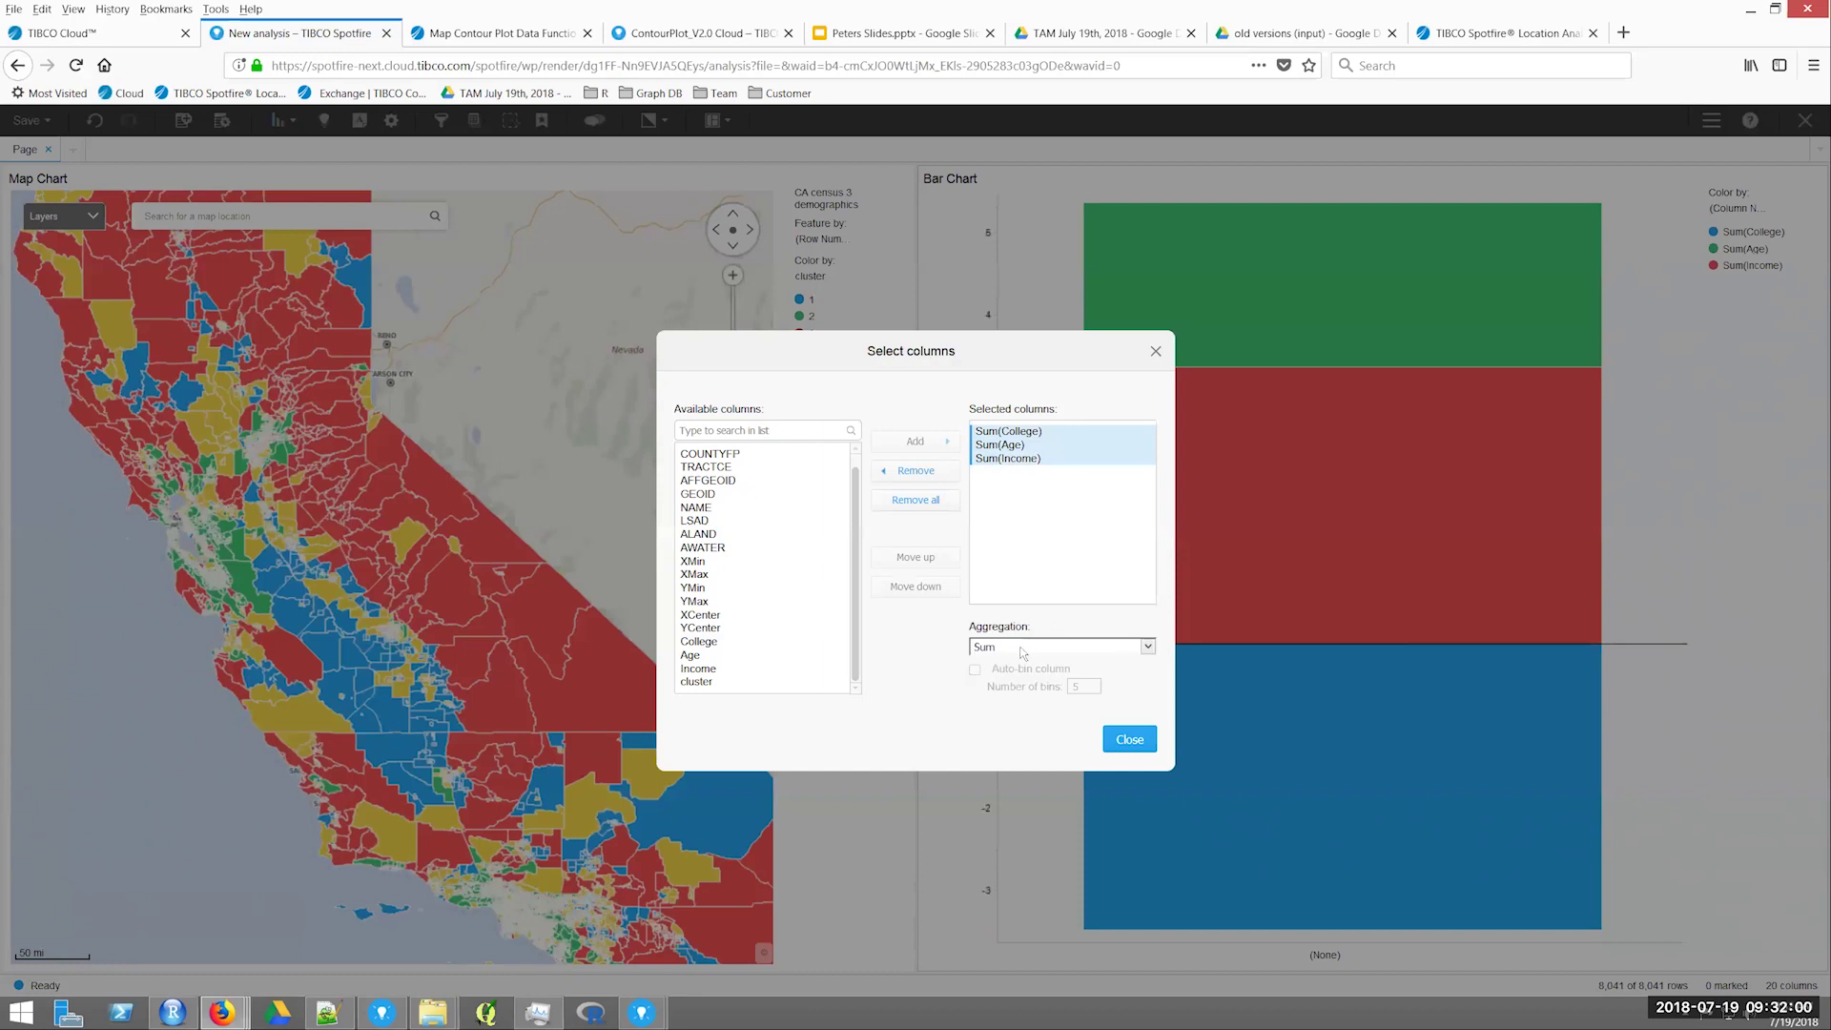
{"action": "left_click", "coordinate": [1022, 648]}
{"action": "left_click", "coordinate": [1039, 238]}
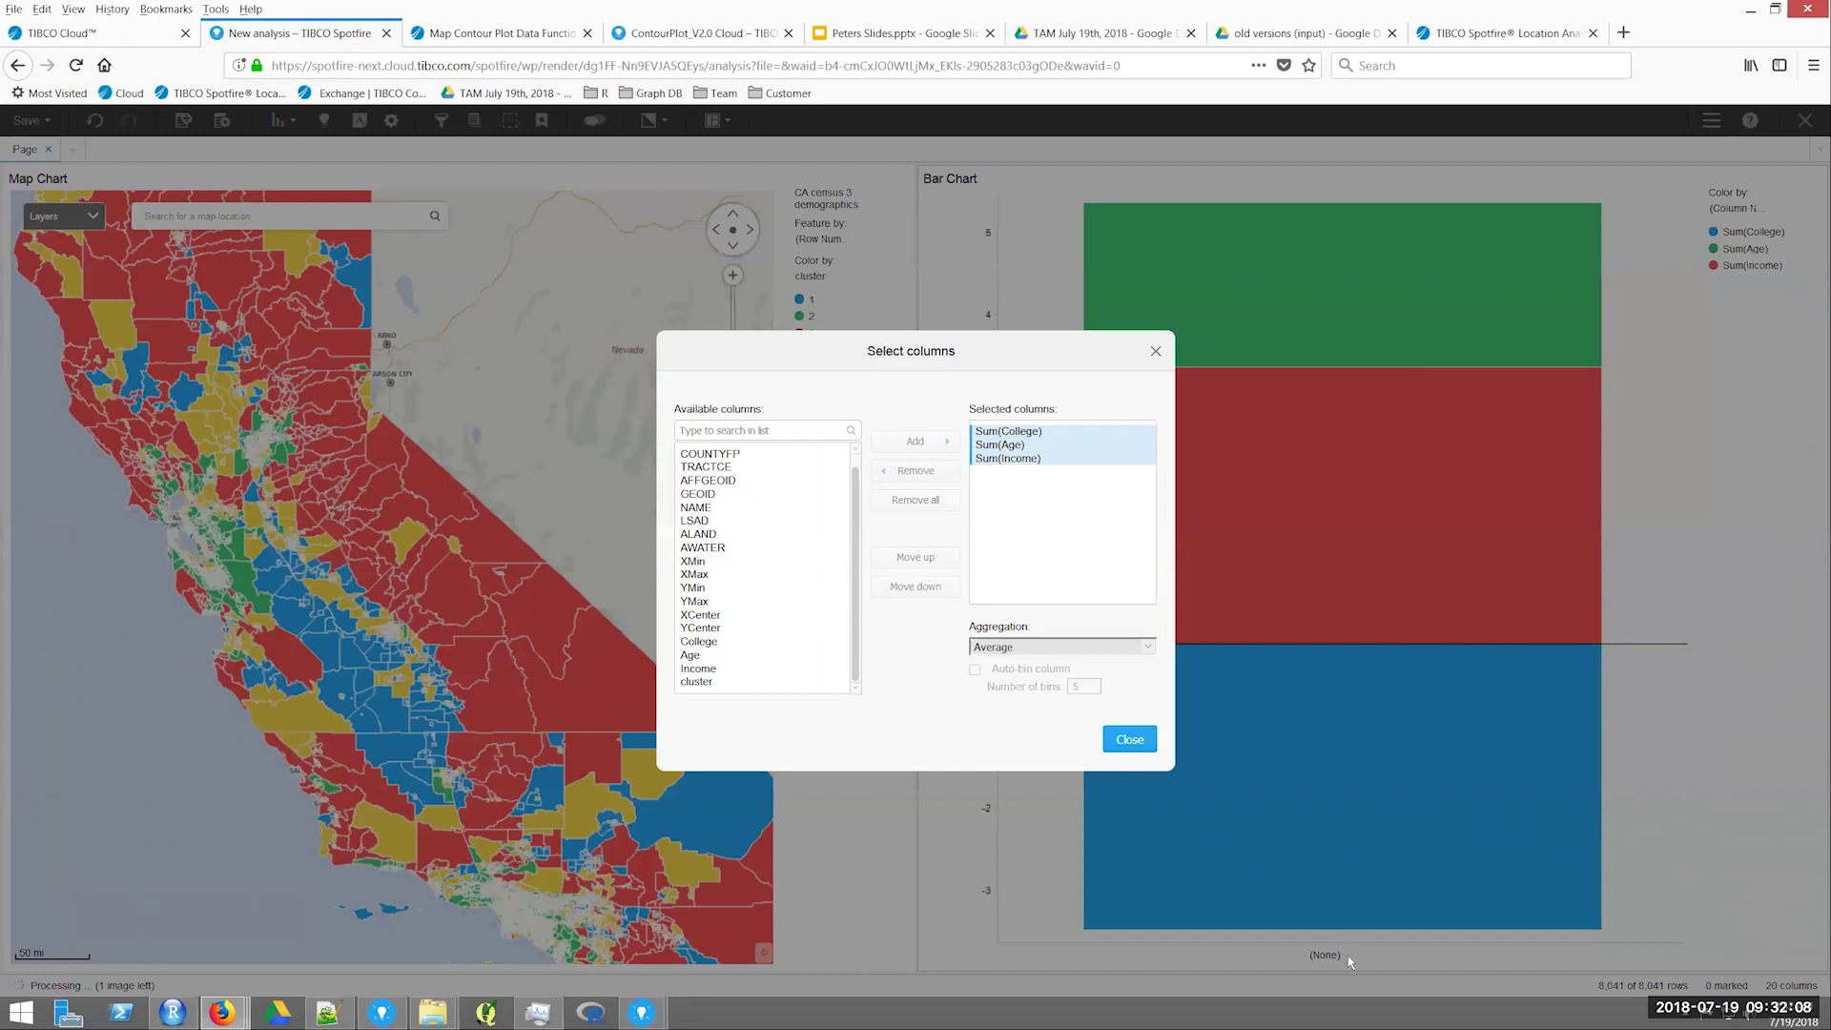
Set the bar chart's category axis to (Column Names) and color its bars by cluster.
{"action": "left_click", "coordinate": [1337, 729]}
{"action": "left_click", "coordinate": [1340, 731]}
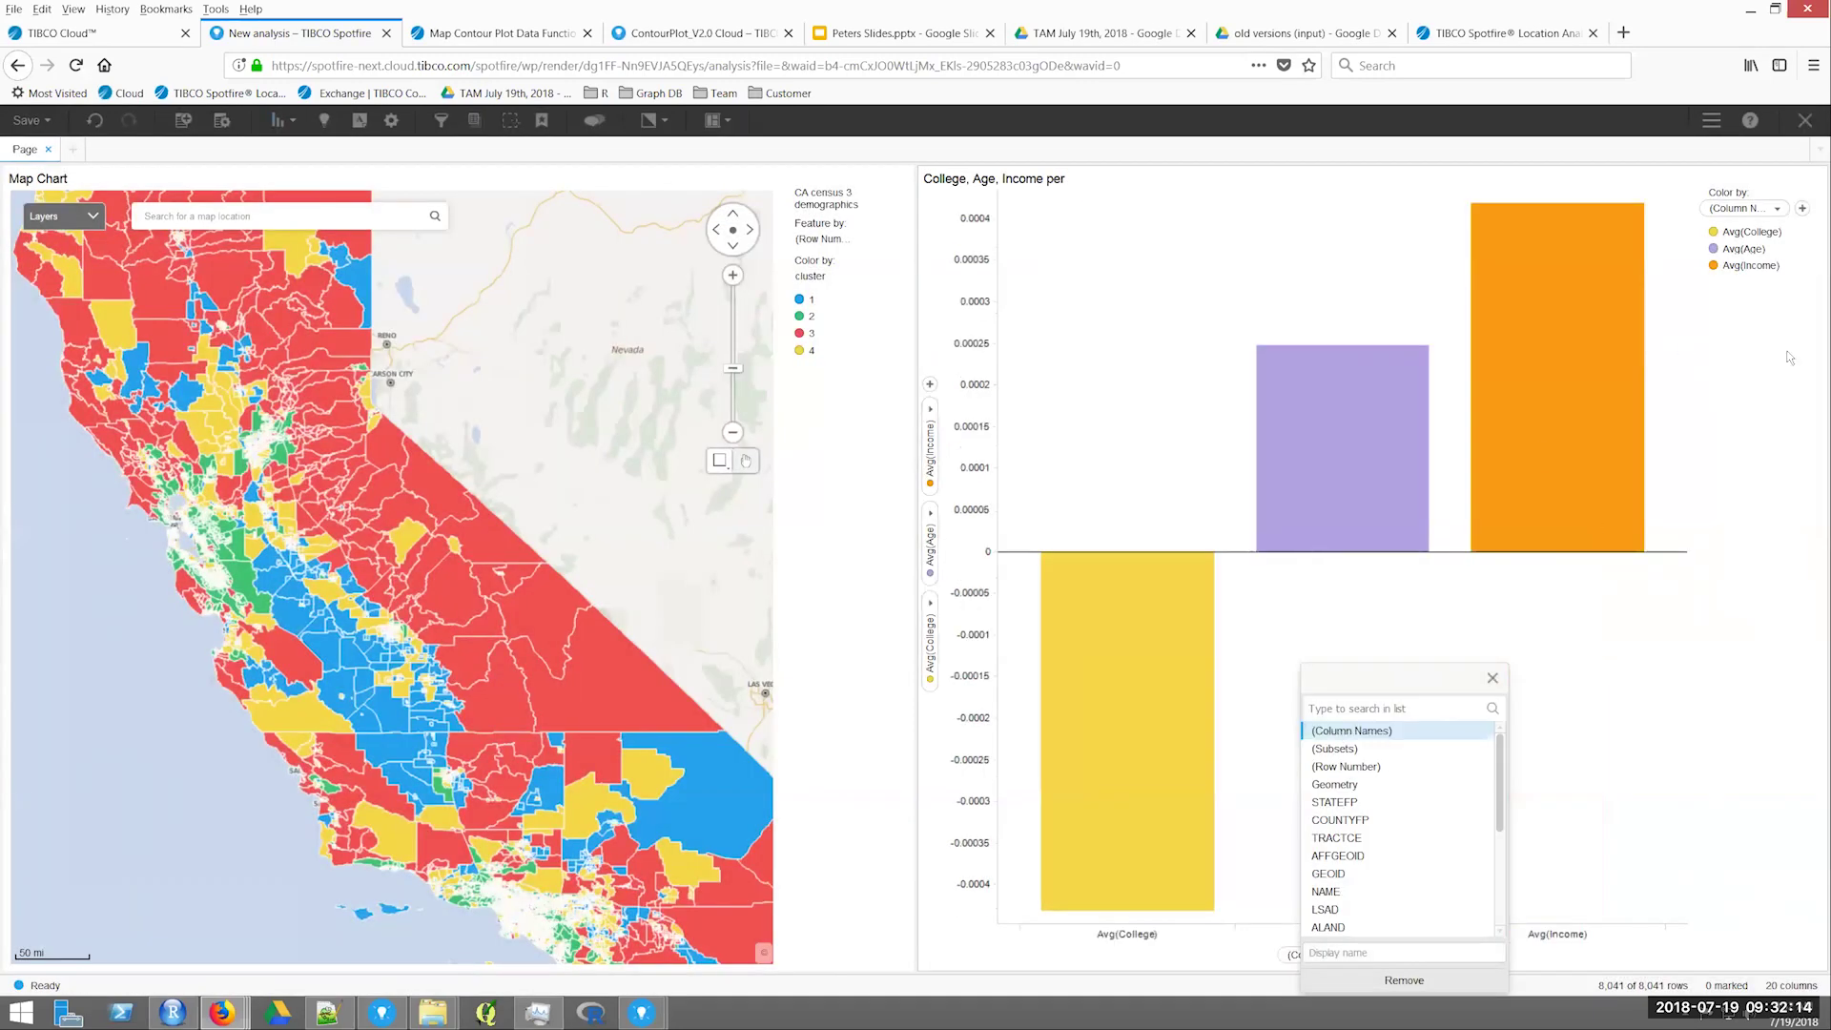
{"action": "left_click", "coordinate": [1772, 206]}
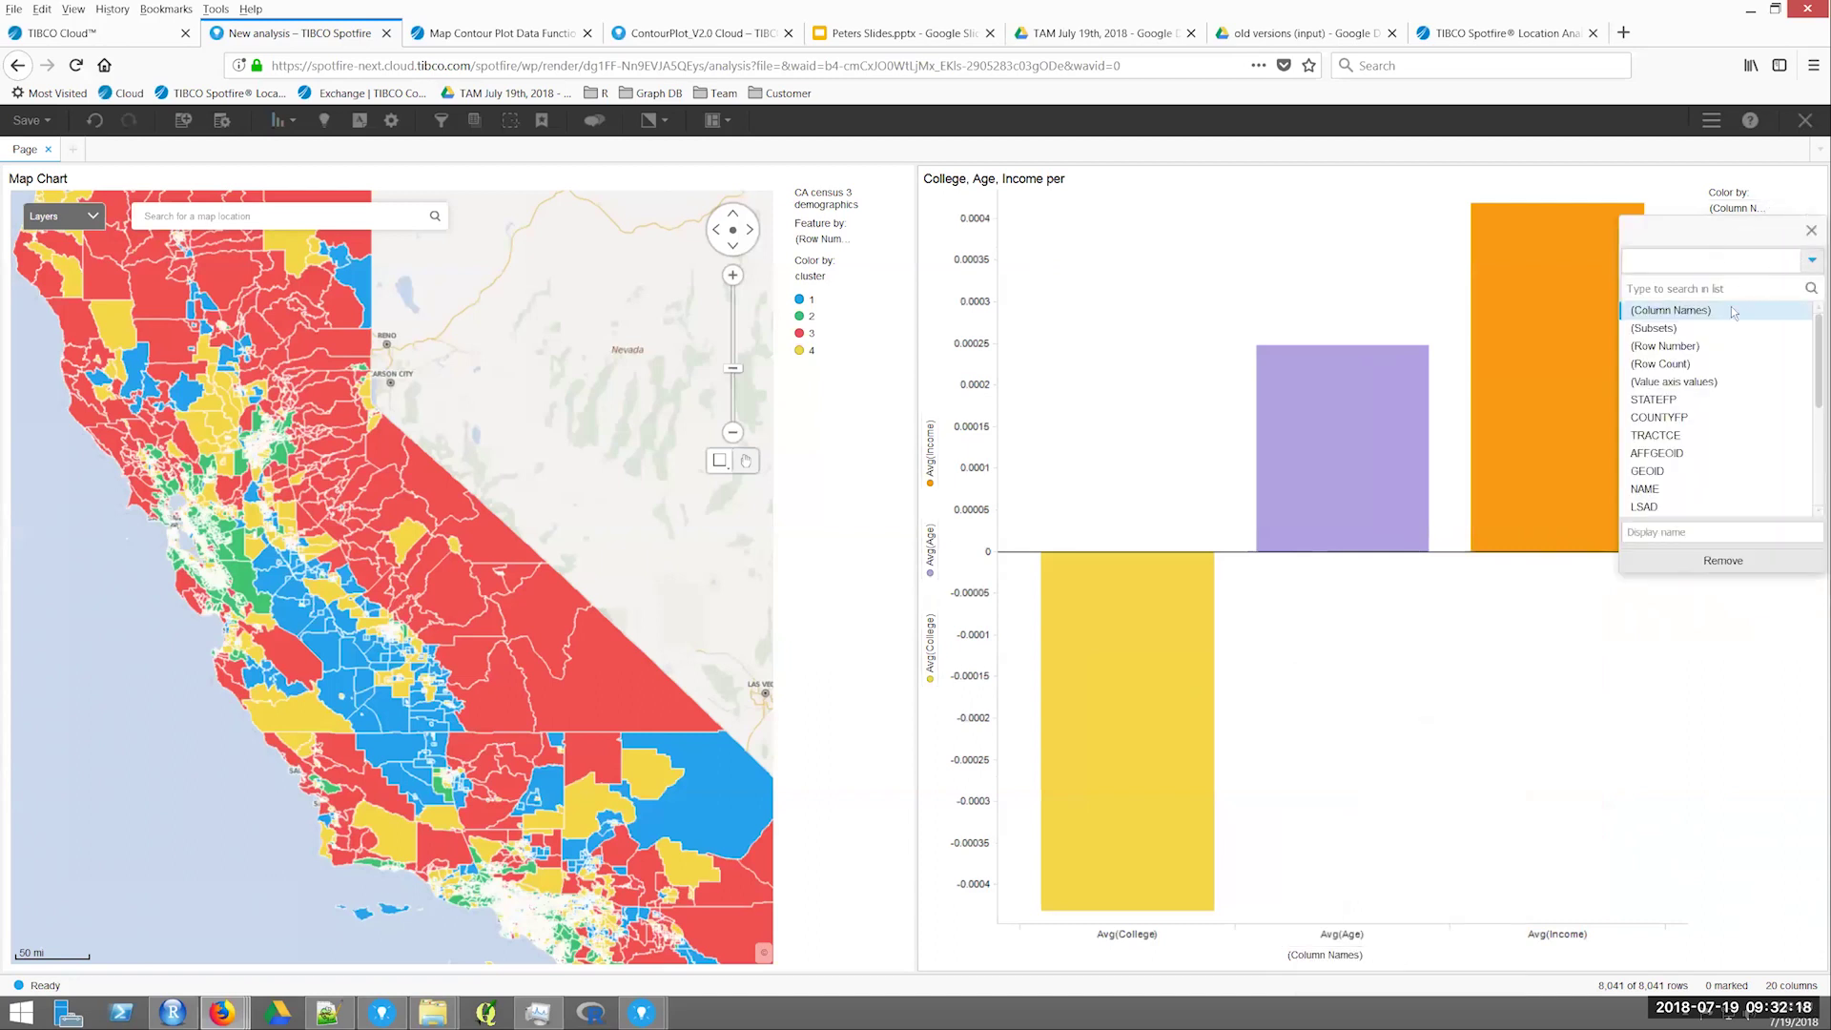
{"action": "scroll", "coordinate": [1810, 386], "scroll_direction": "down", "scroll_amount": 5}
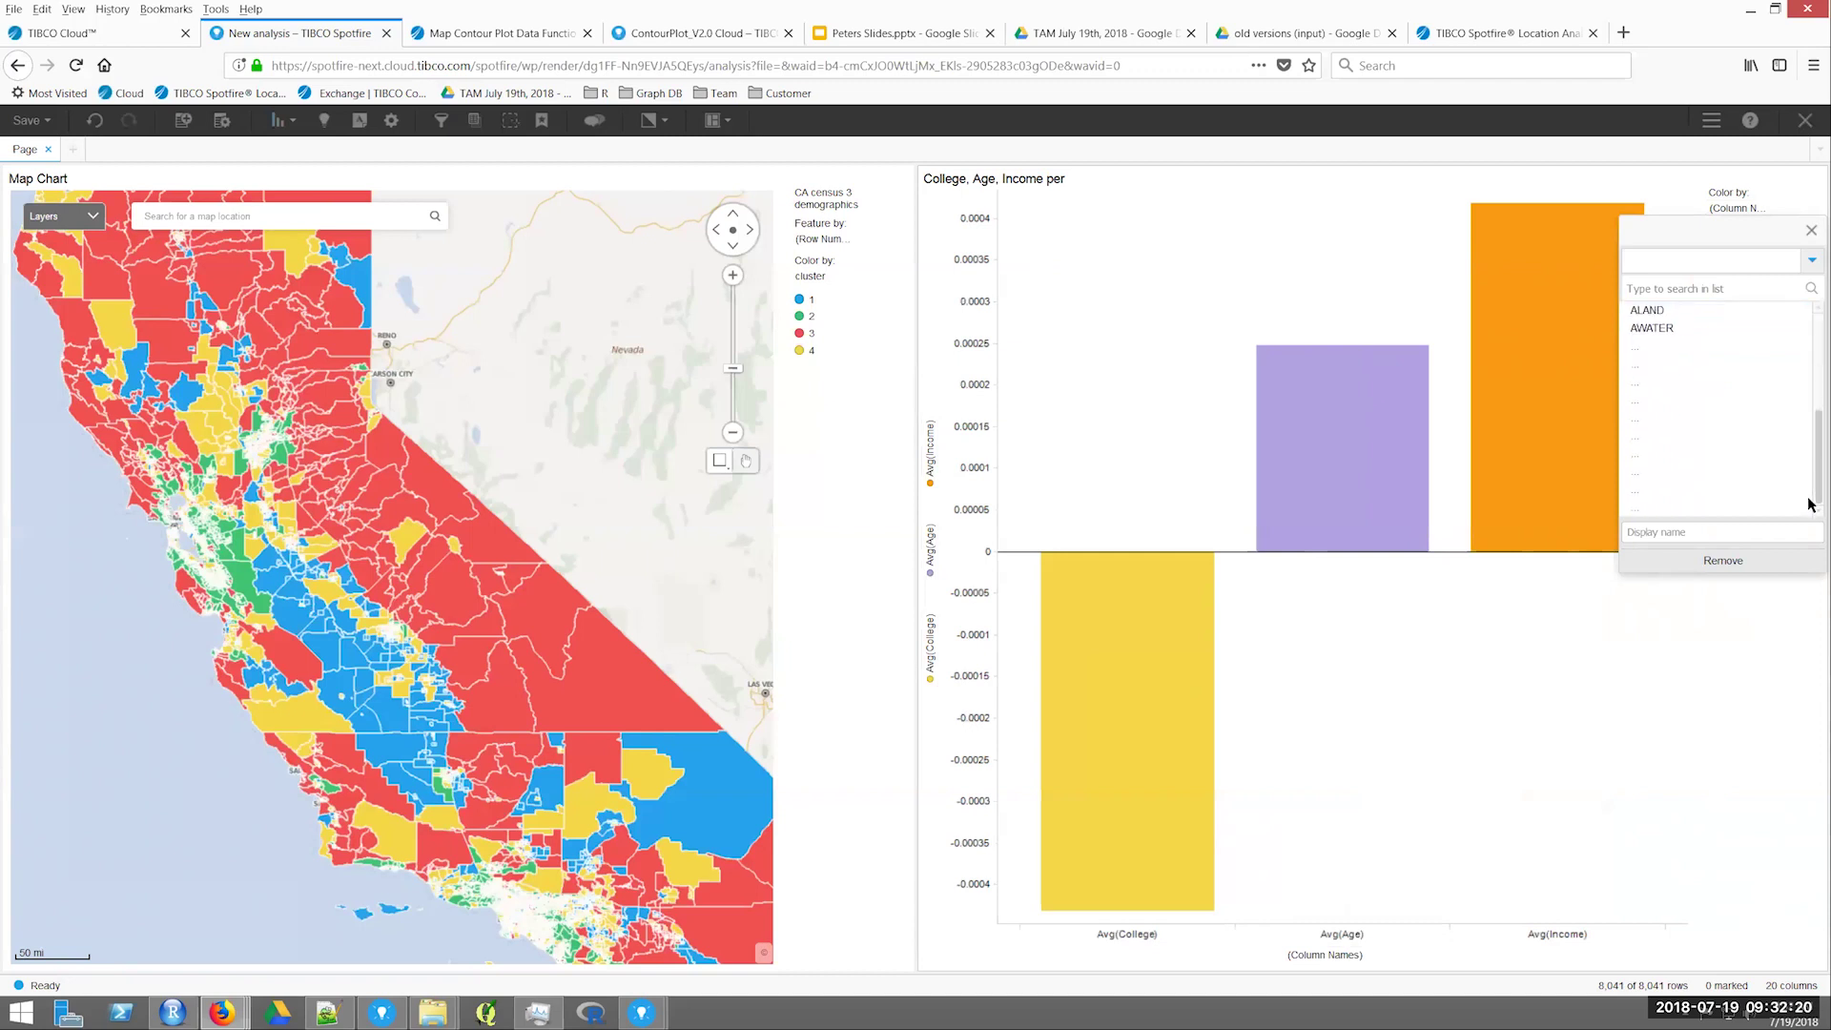
{"action": "left_click", "coordinate": [1649, 508]}
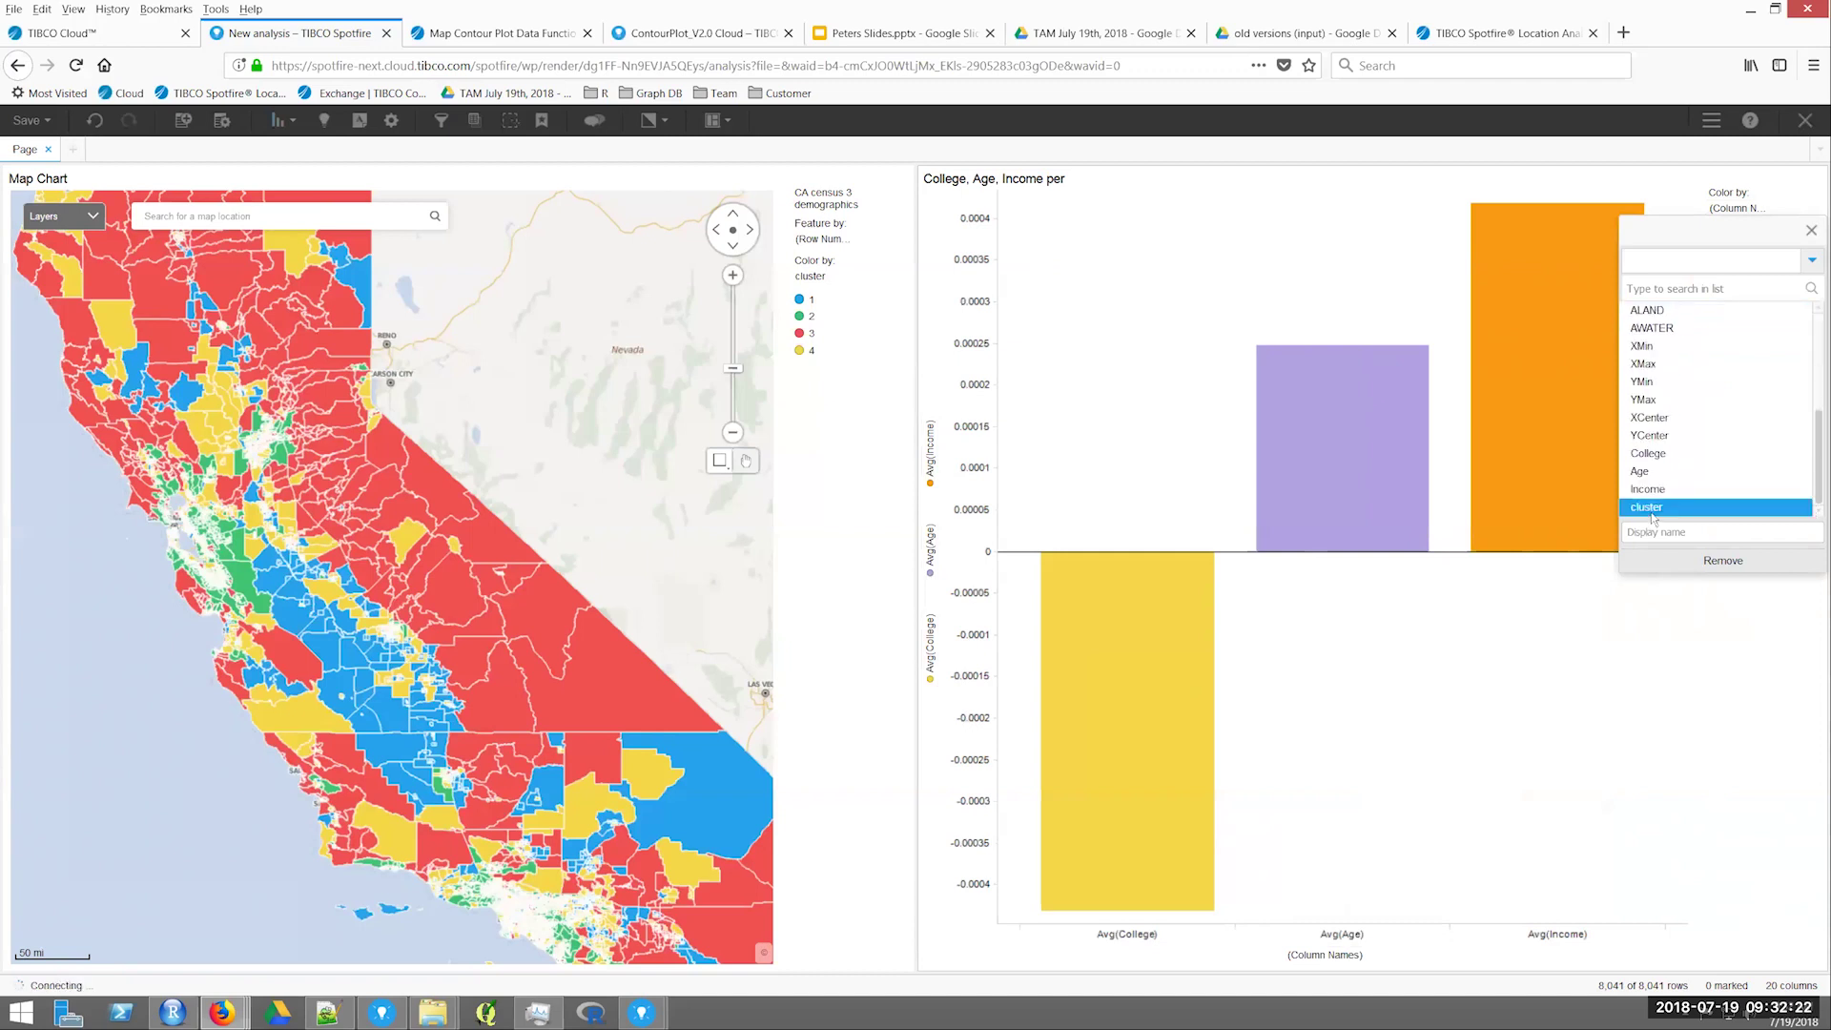
{"action": "left_click", "coordinate": [1230, 293]}
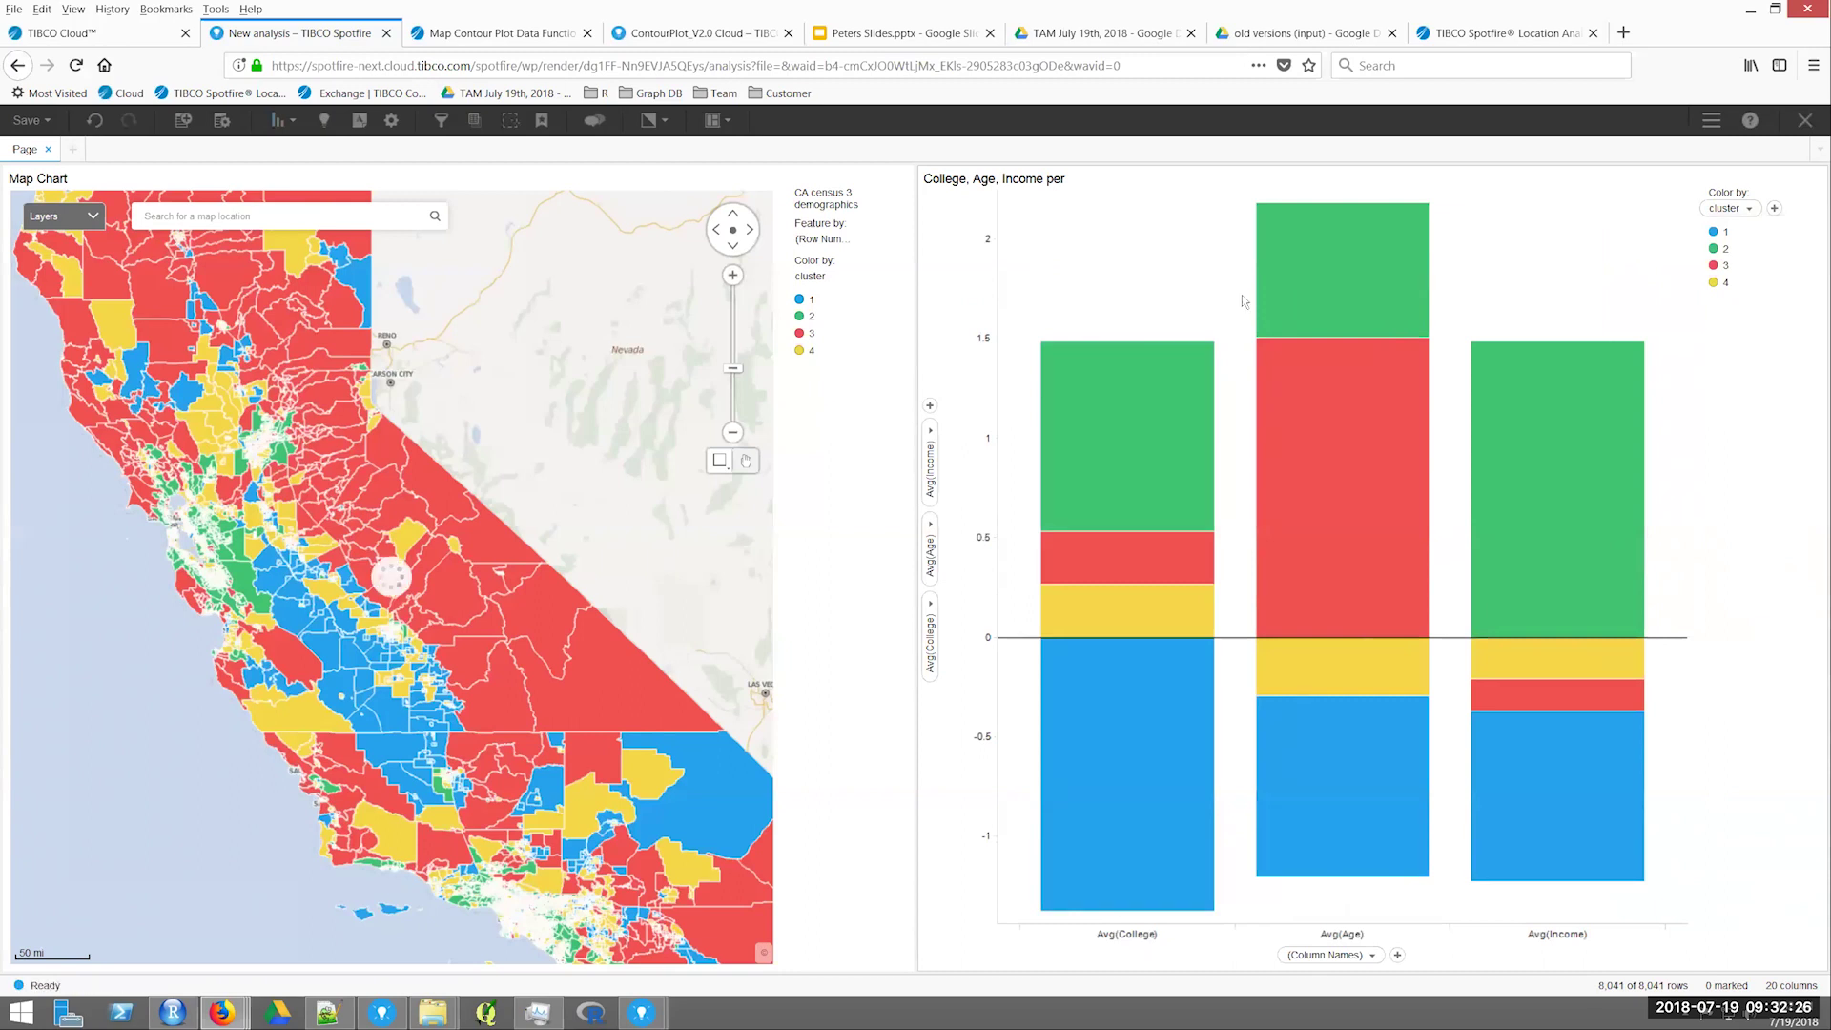
Trellis the College, Age and Income bar chart into rows by cluster in its visualization properties.
{"action": "mouse_move", "coordinate": [1216, 489]}
{"action": "left_click", "coordinate": [1234, 390]}
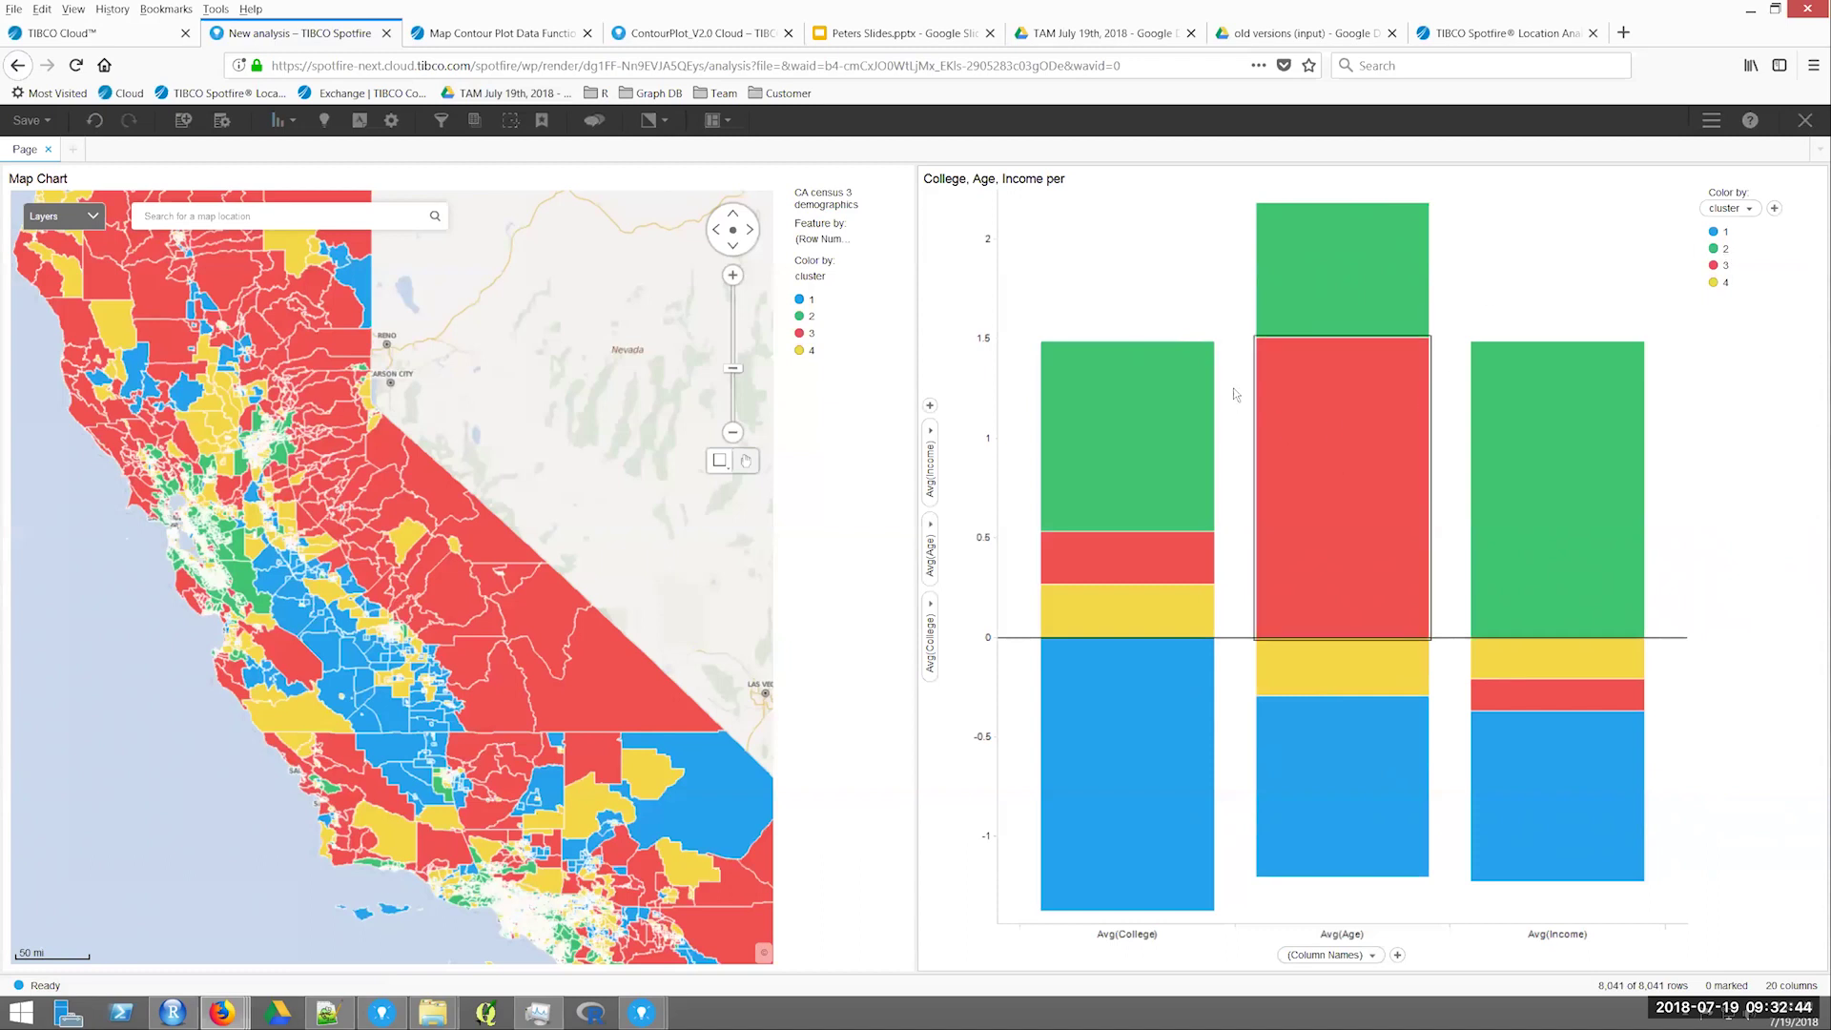
{"action": "right_click", "coordinate": [1233, 389]}
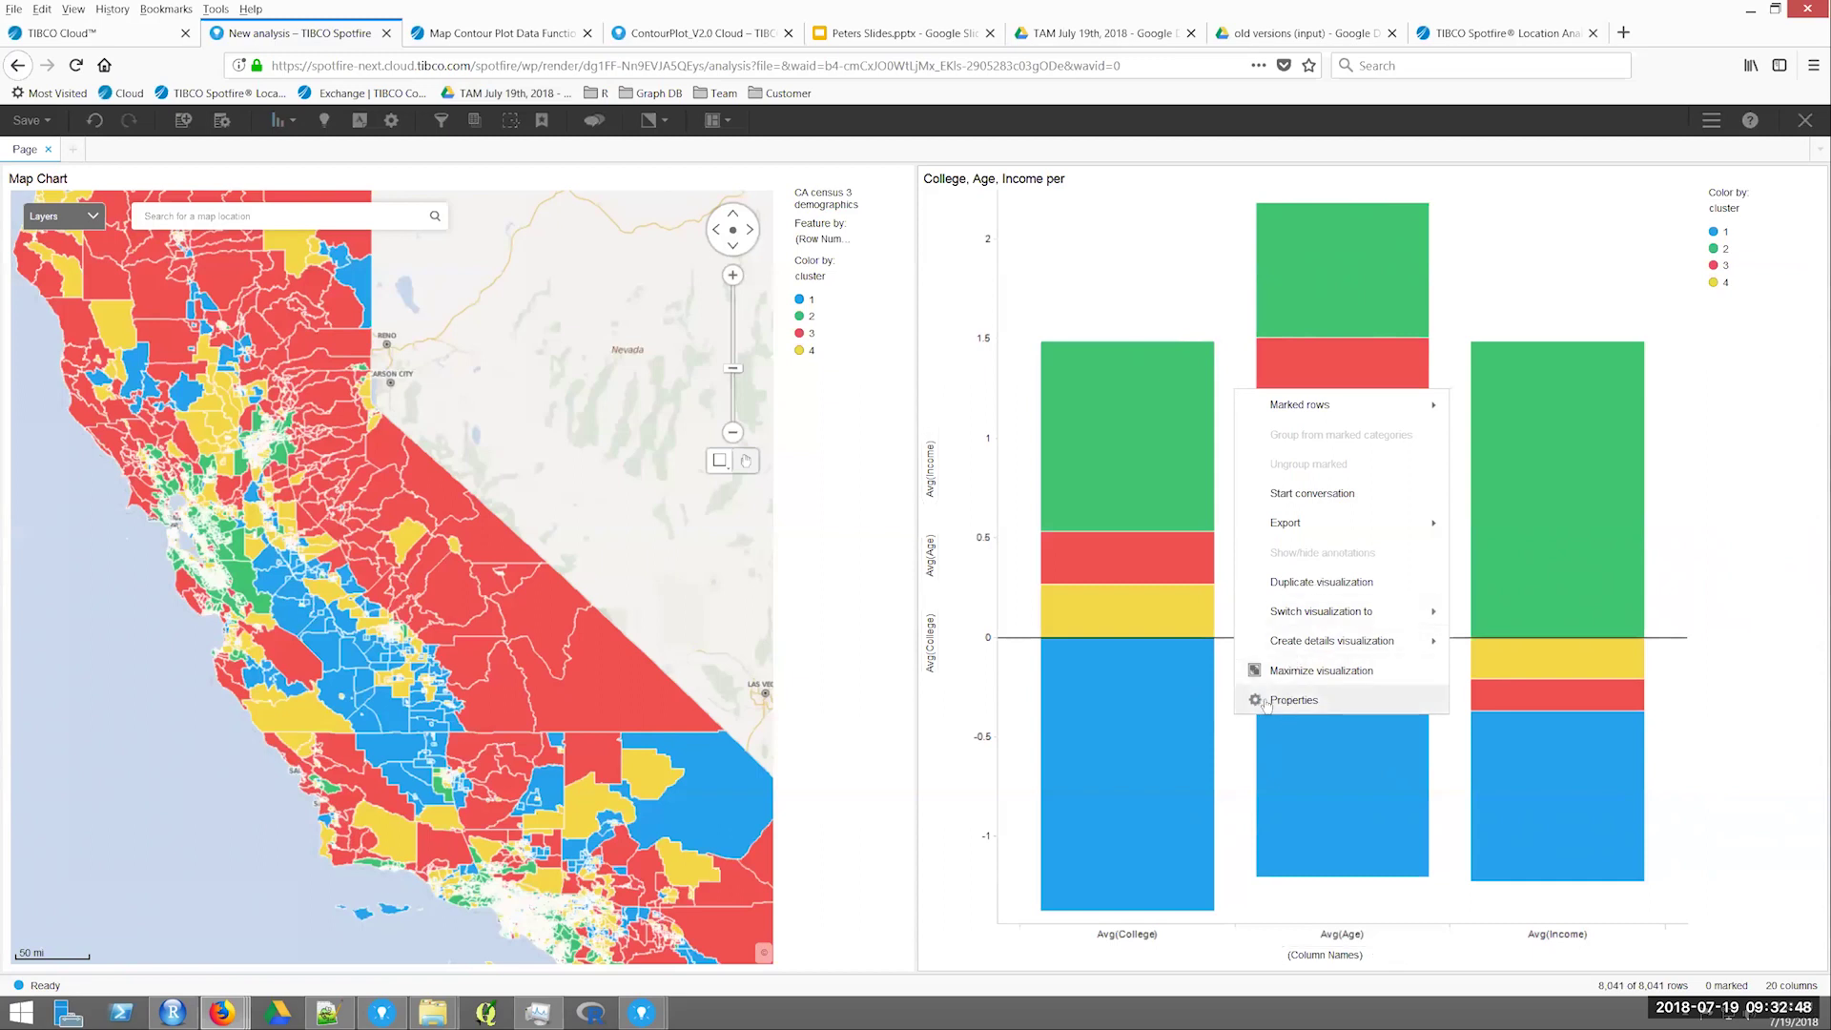
{"action": "left_click", "coordinate": [391, 122]}
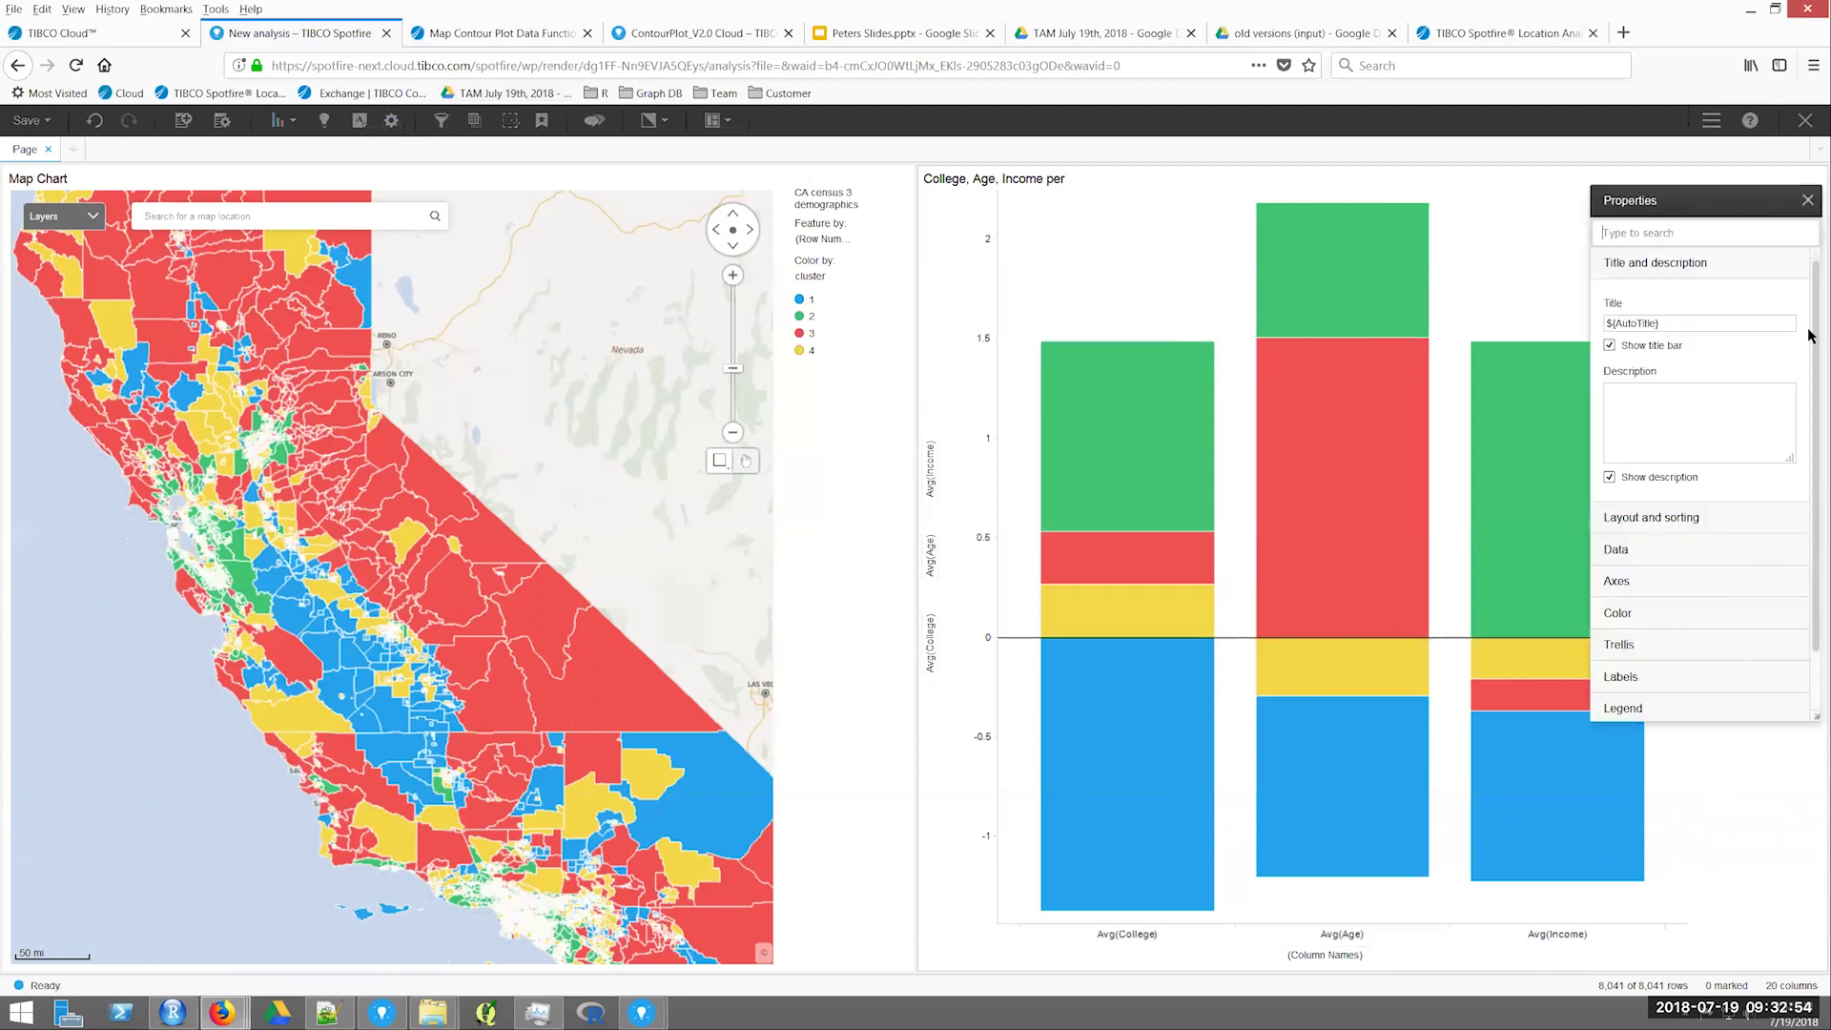
{"action": "scroll", "coordinate": [1809, 400], "scroll_direction": "down", "scroll_amount": 1}
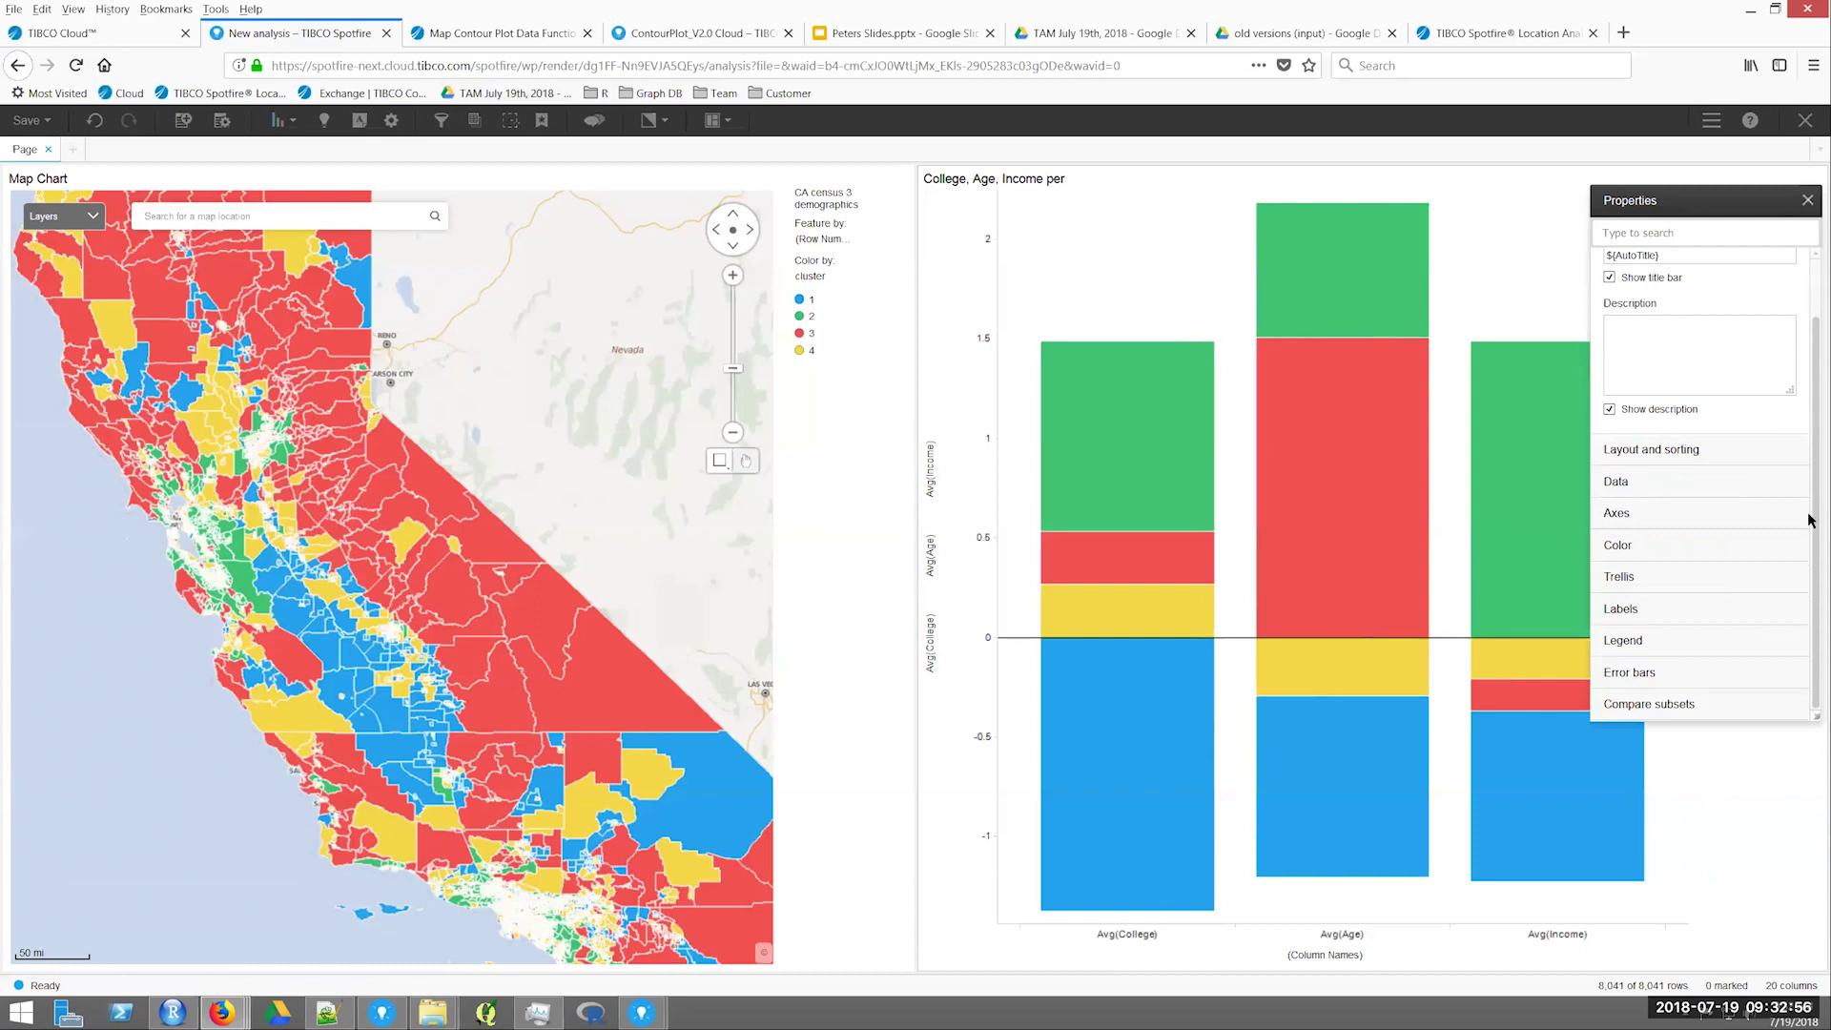
{"action": "left_click", "coordinate": [1643, 577]}
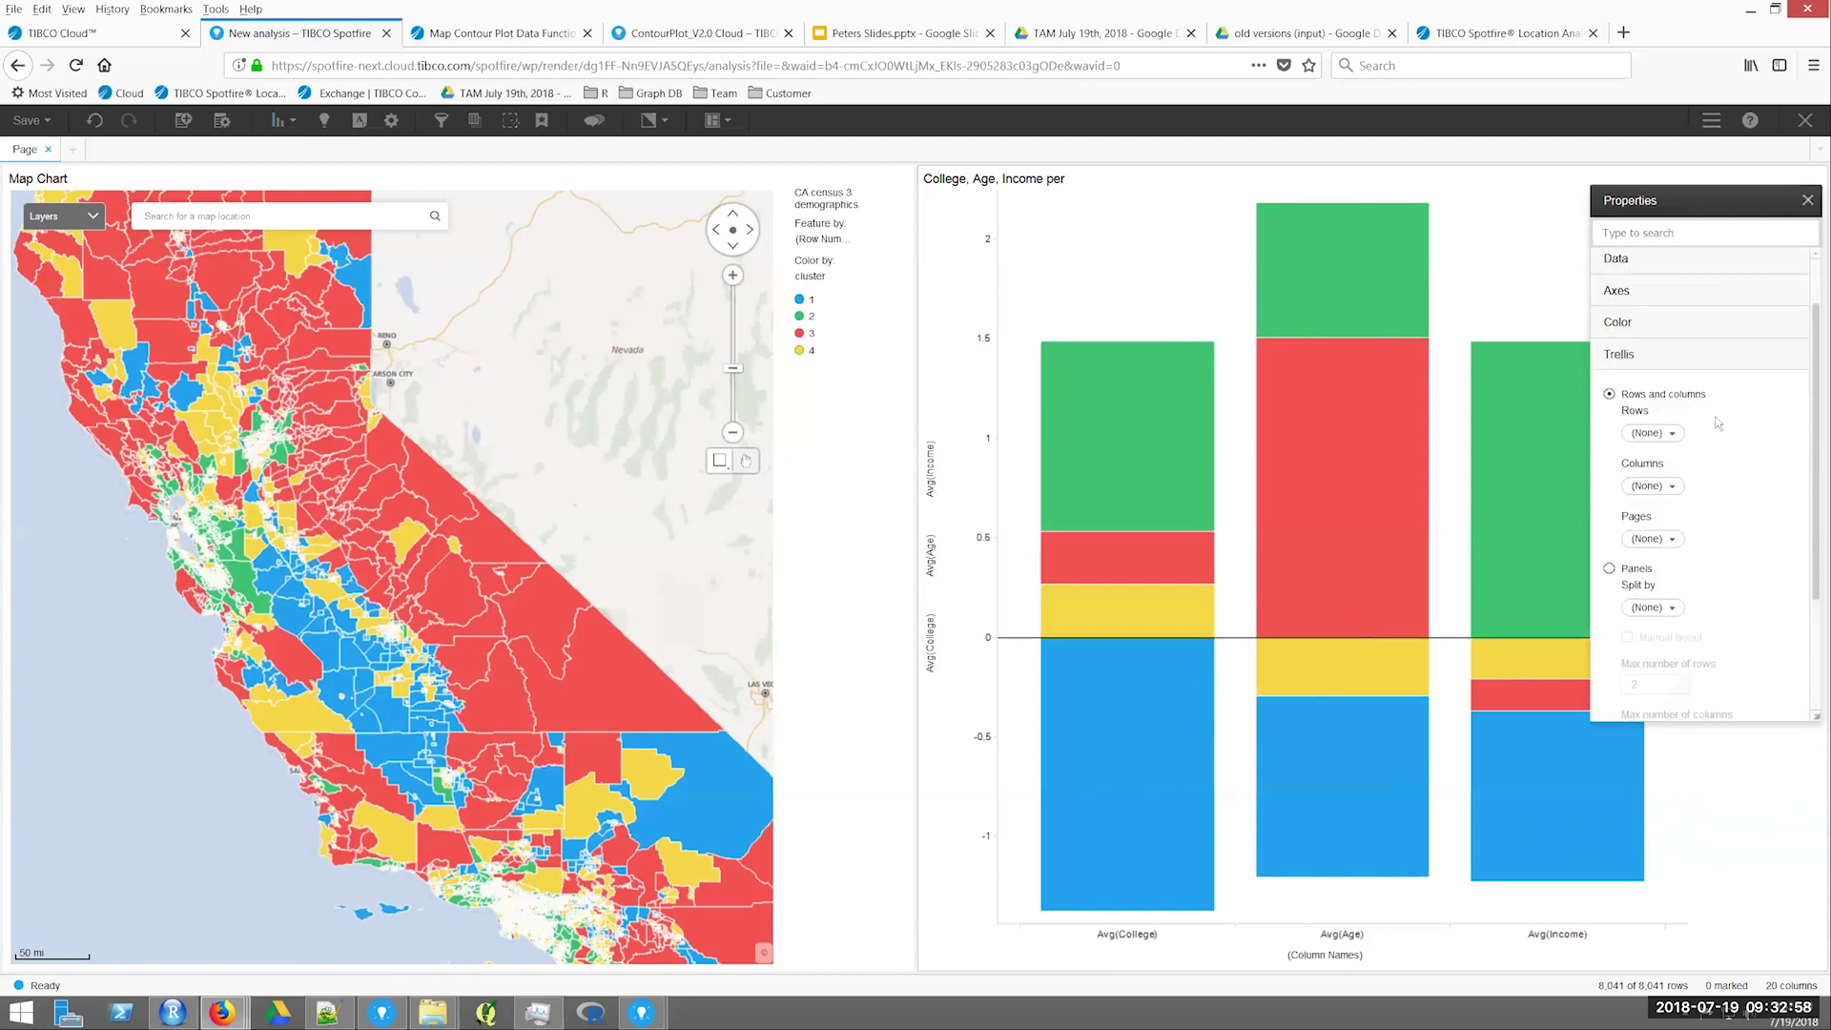
{"action": "left_click", "coordinate": [1672, 435]}
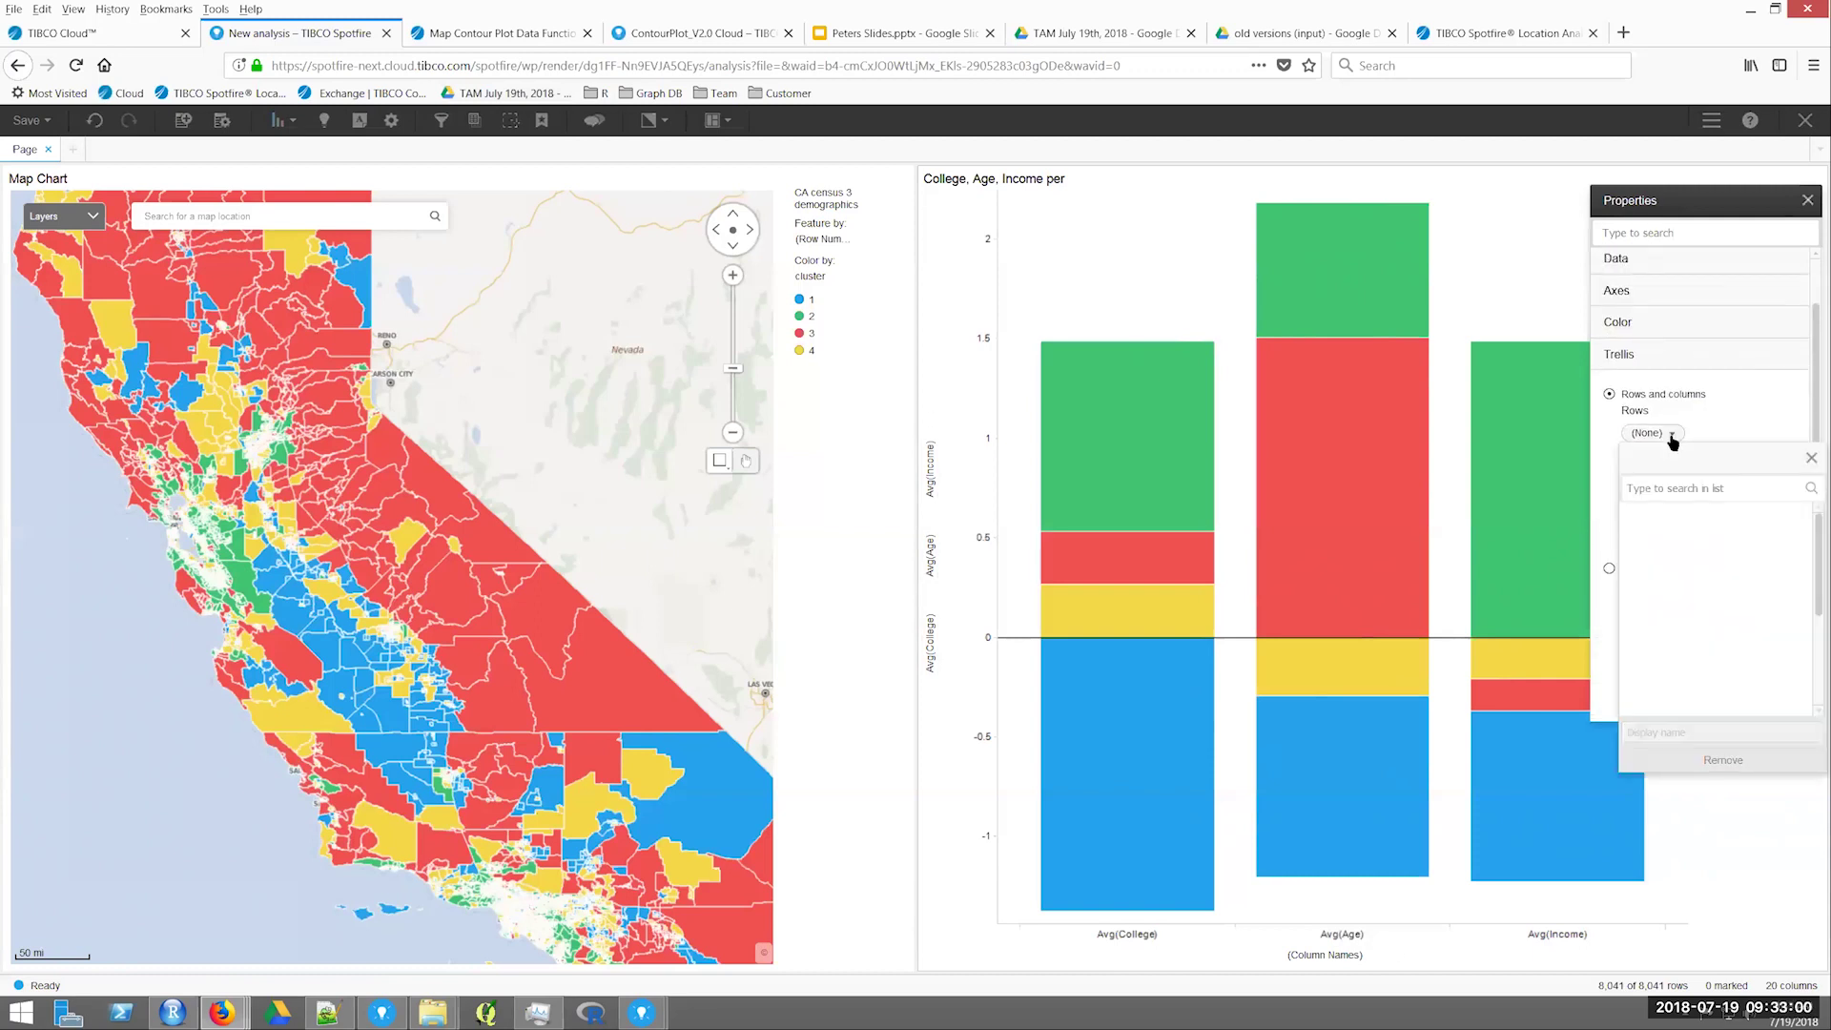
{"action": "scroll", "coordinate": [1810, 711], "scroll_direction": "down", "scroll_amount": 5}
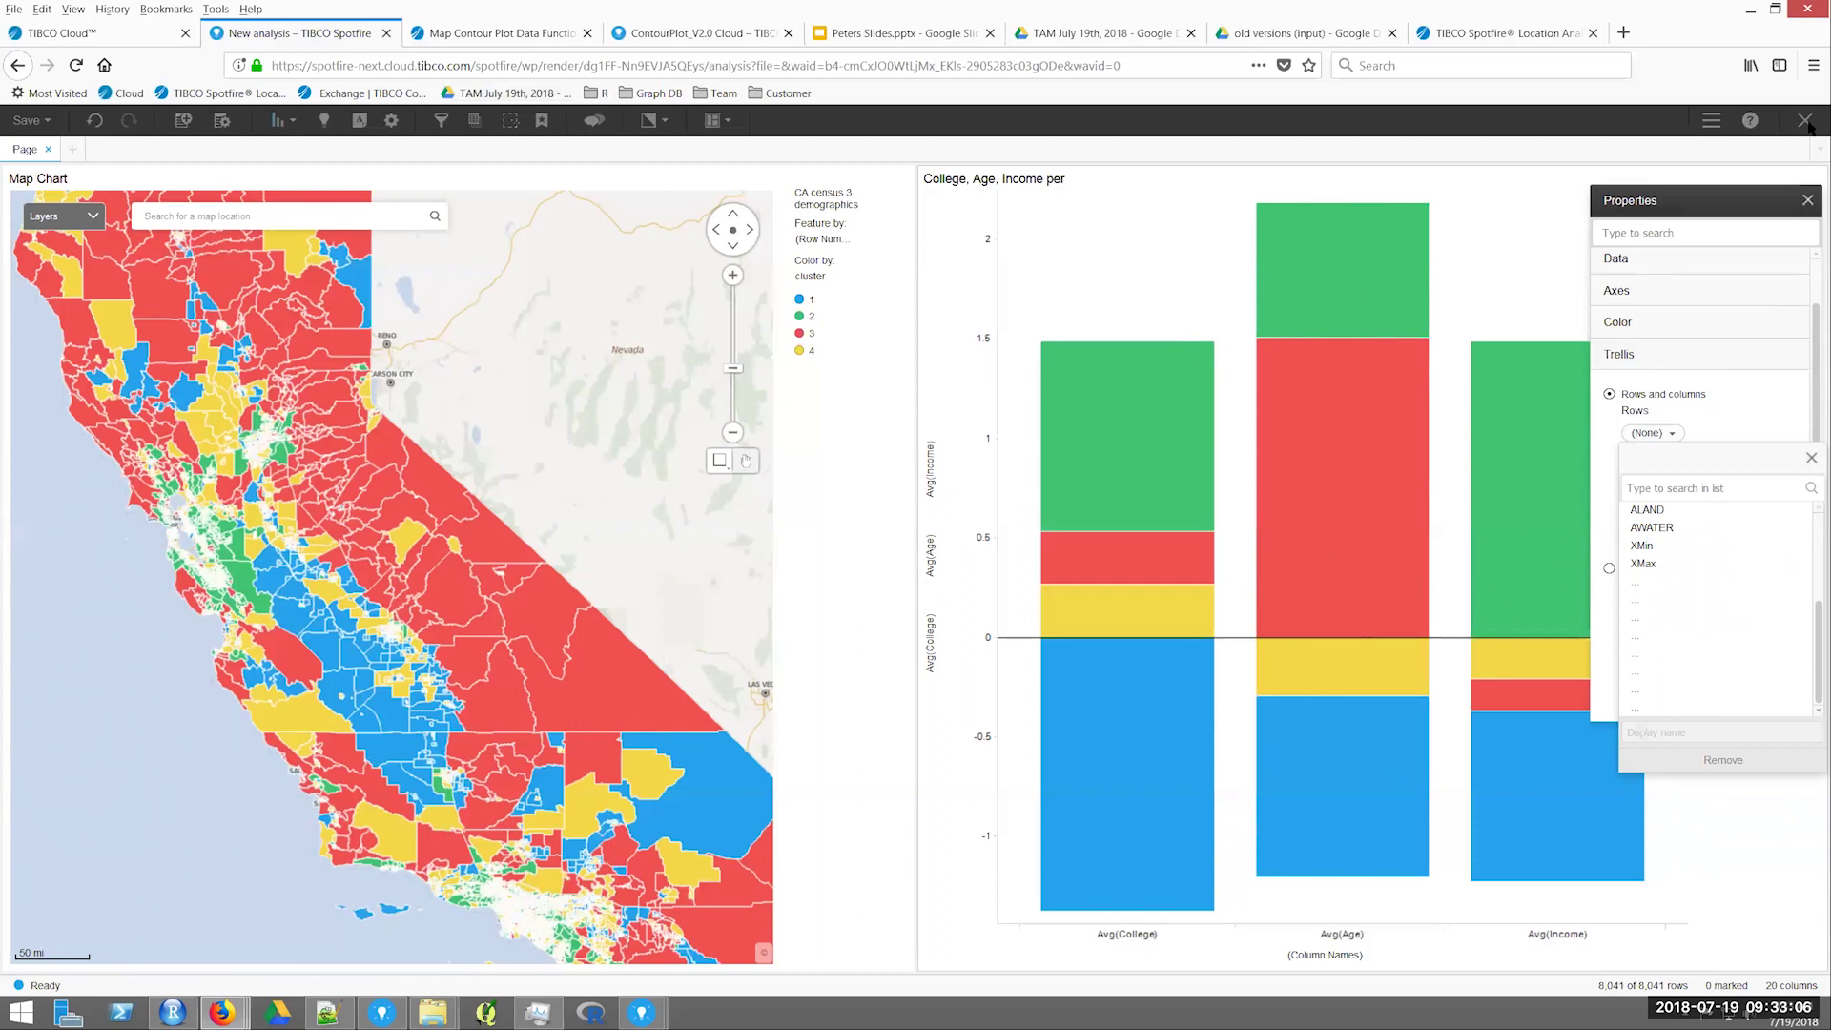
{"action": "left_click", "coordinate": [1669, 710]}
{"action": "left_click", "coordinate": [1807, 200]}
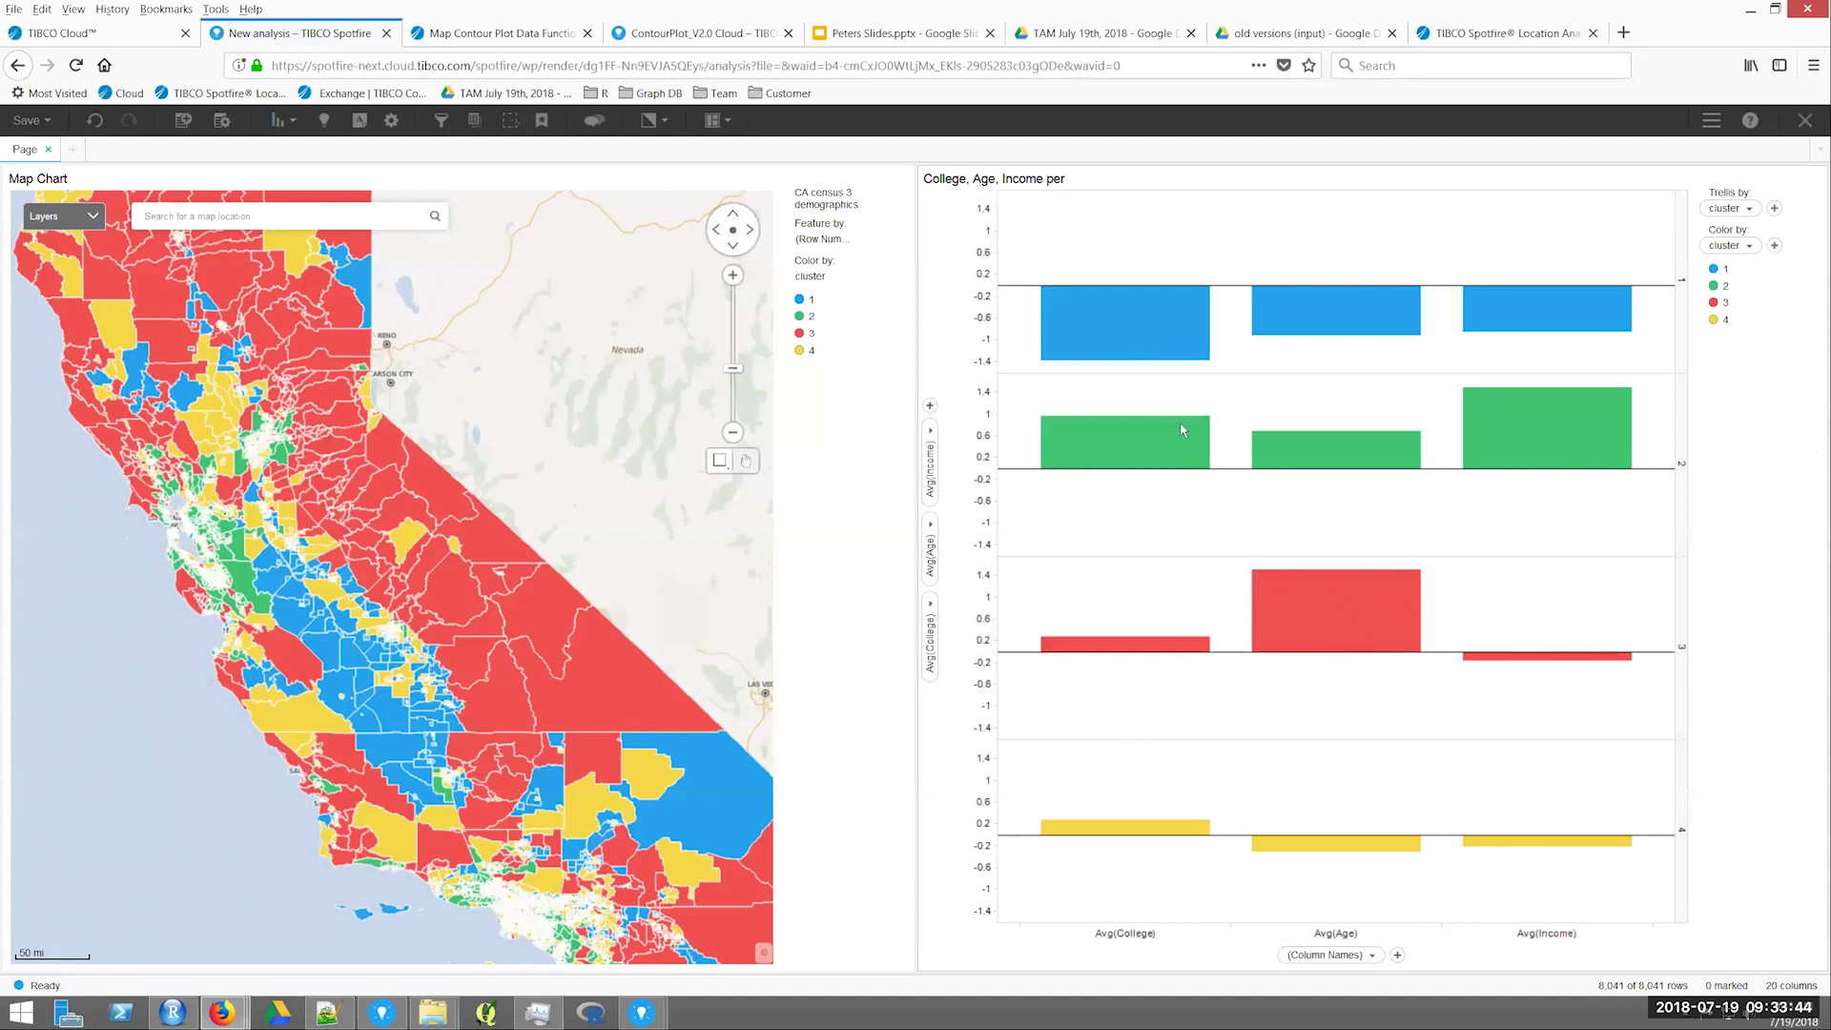
Compare the average College, Age and Income bars of each cluster, and examine the clusters around Los Angeles on the map.
{"action": "mouse_move", "coordinate": [1074, 446]}
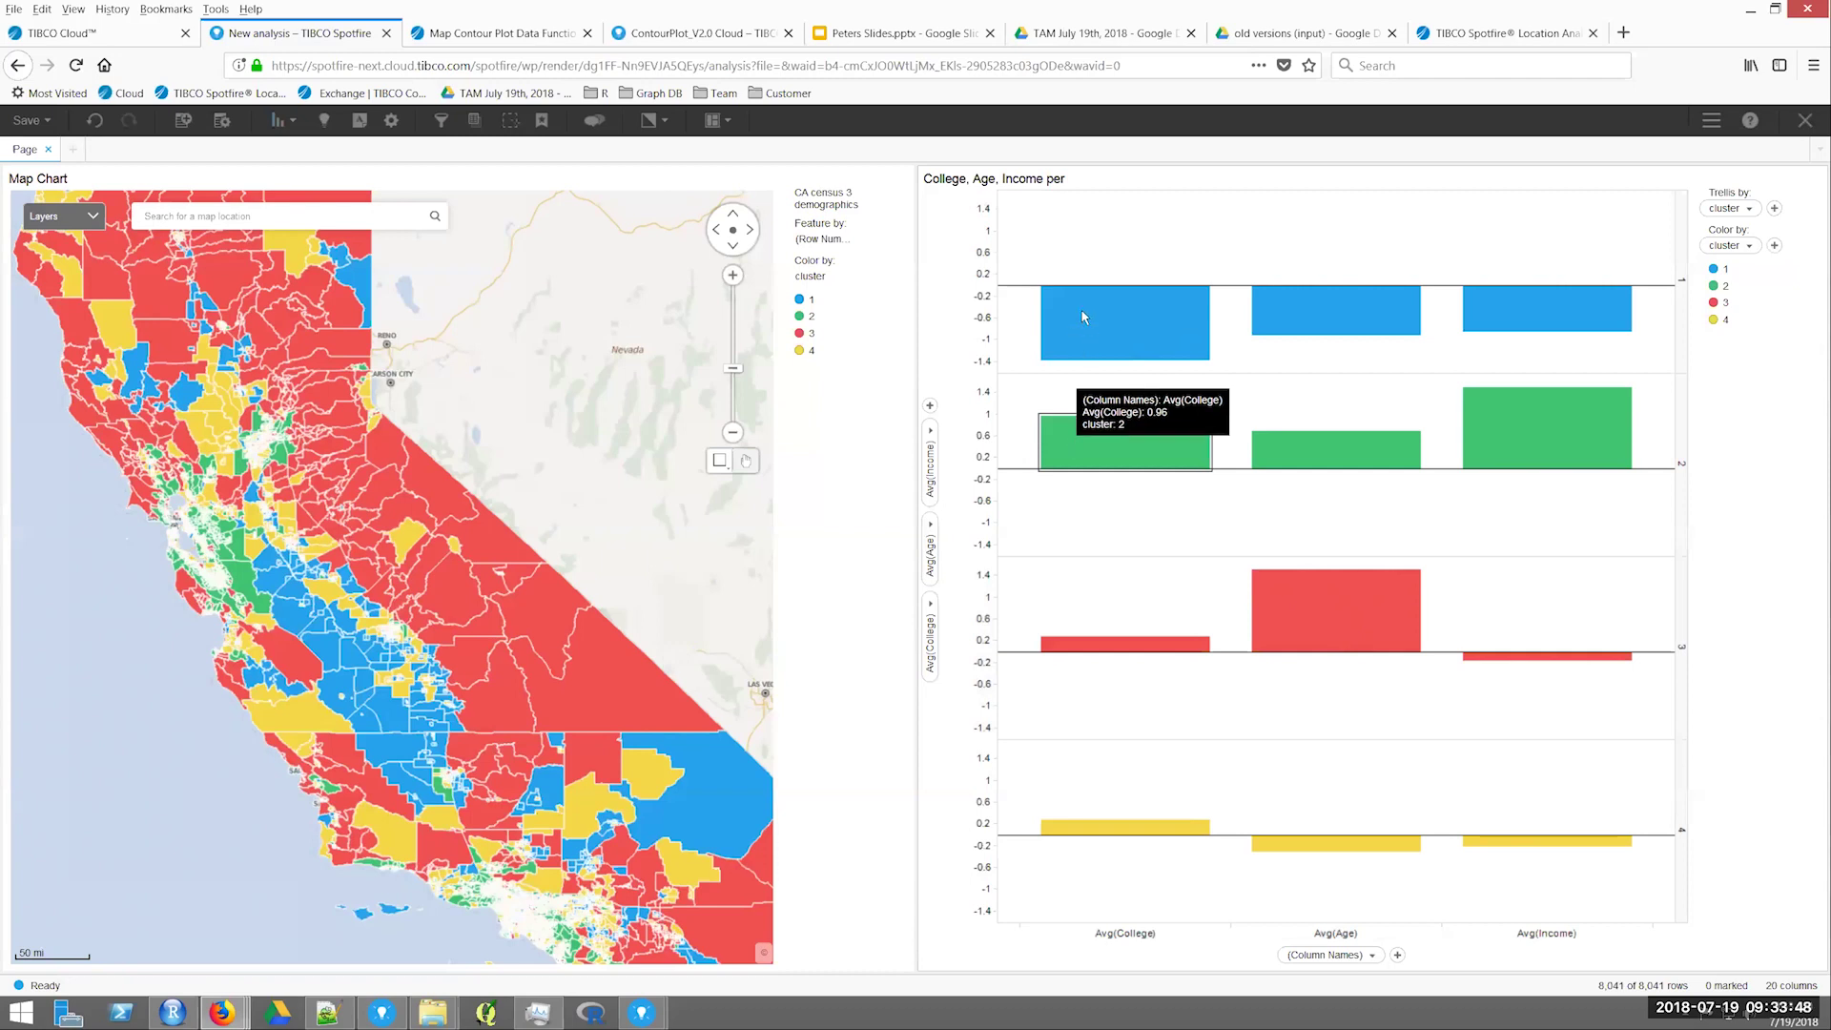
{"action": "mouse_move", "coordinate": [1095, 341]}
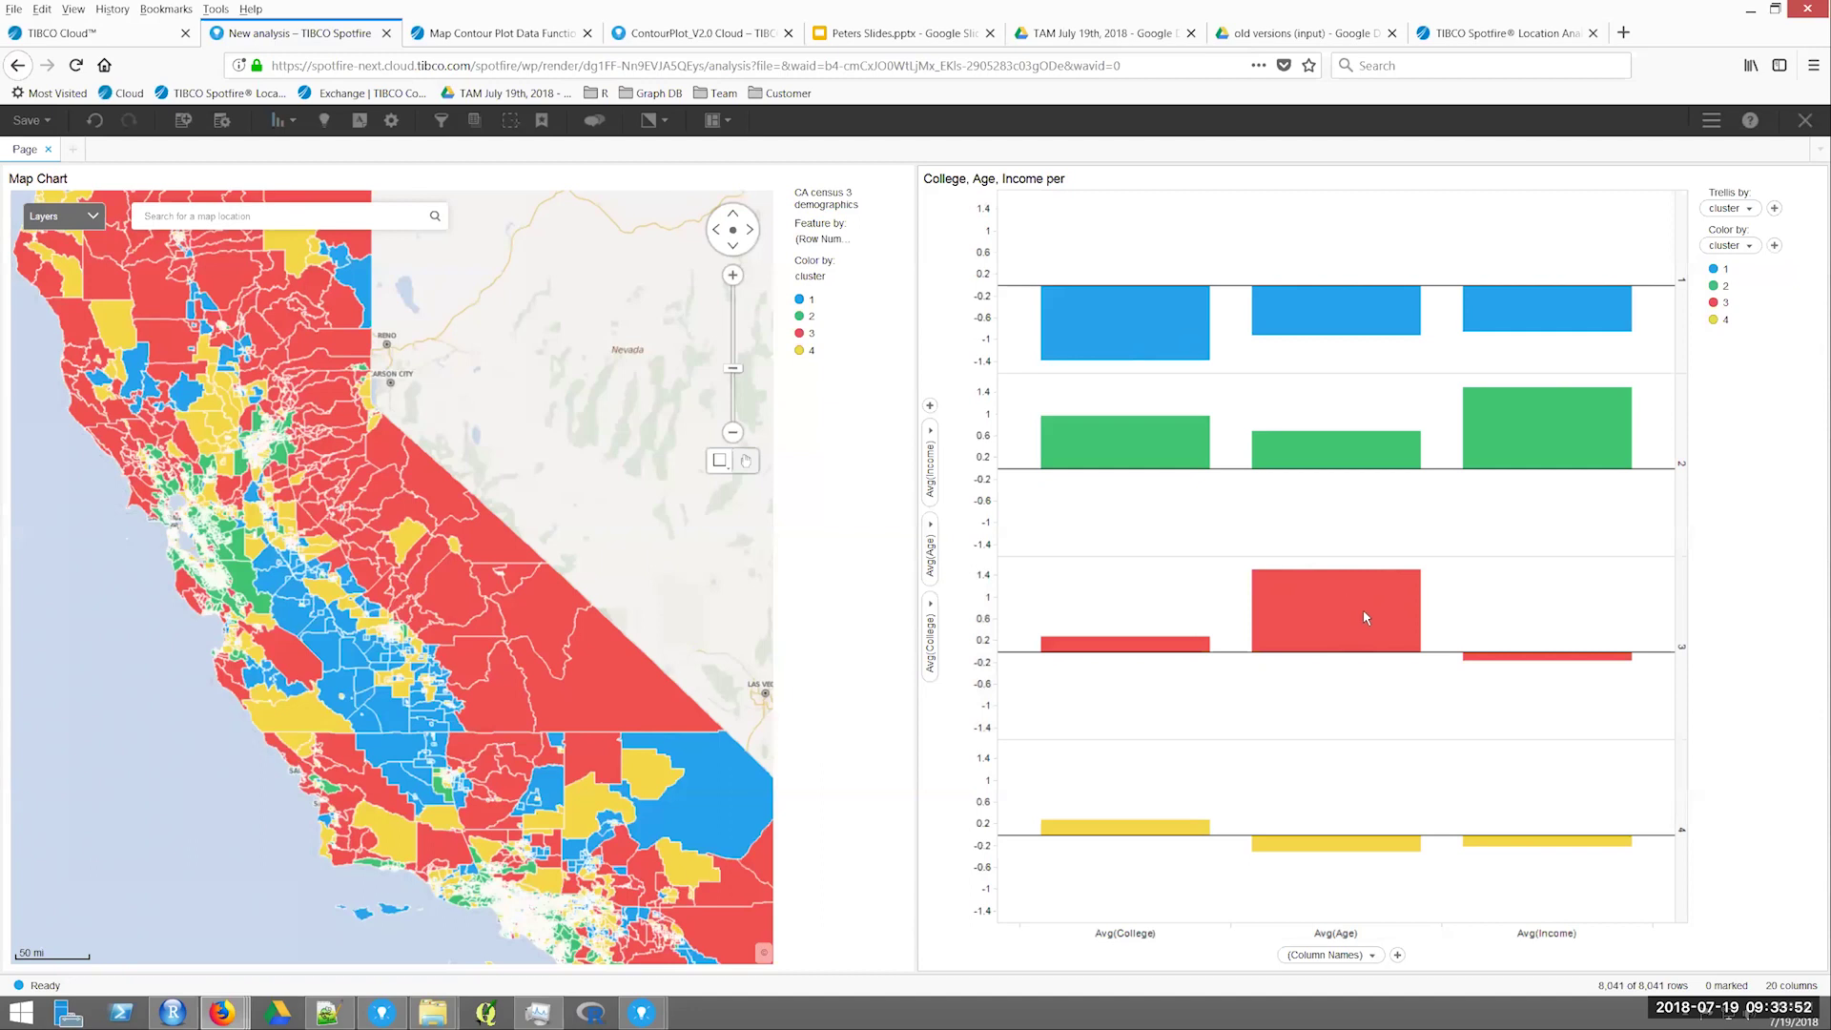
{"action": "mouse_move", "coordinate": [1320, 616]}
{"action": "mouse_move", "coordinate": [1498, 459]}
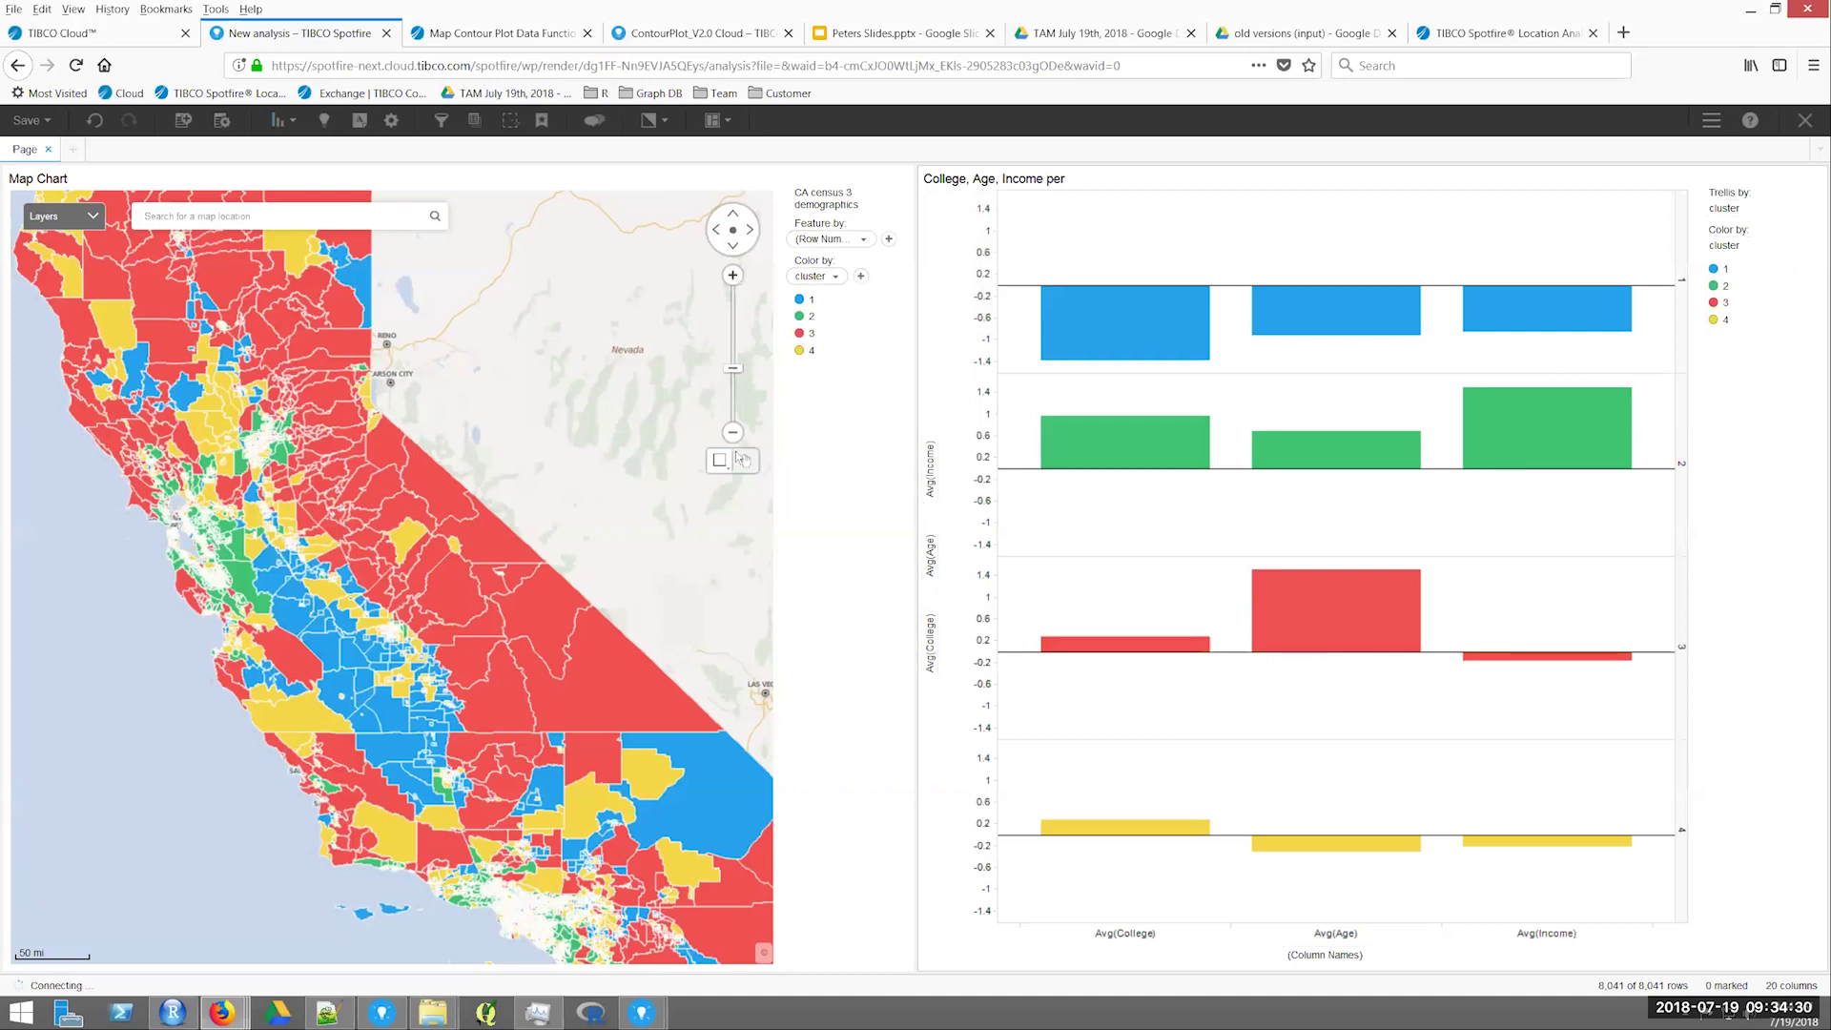
{"action": "scroll", "coordinate": [537, 513], "scroll_direction": "up", "scroll_amount": 1}
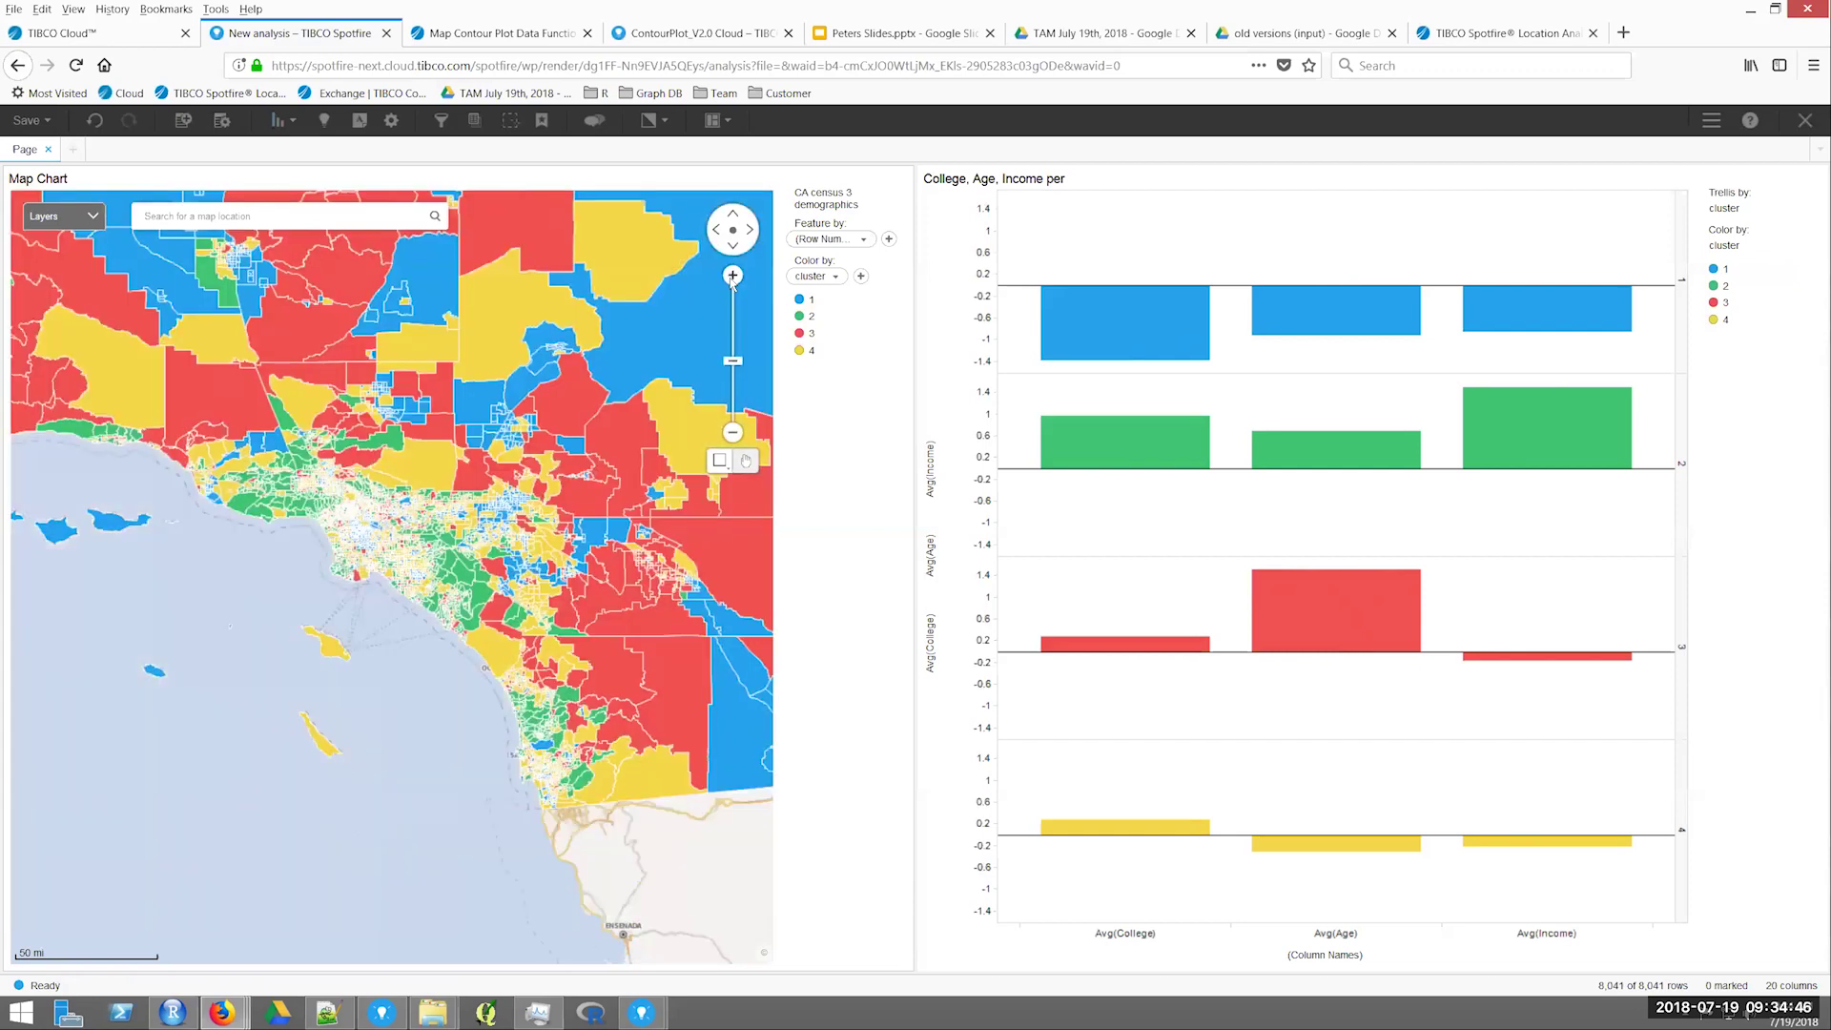
{"action": "scroll", "coordinate": [338, 515], "scroll_direction": "up", "scroll_amount": 3}
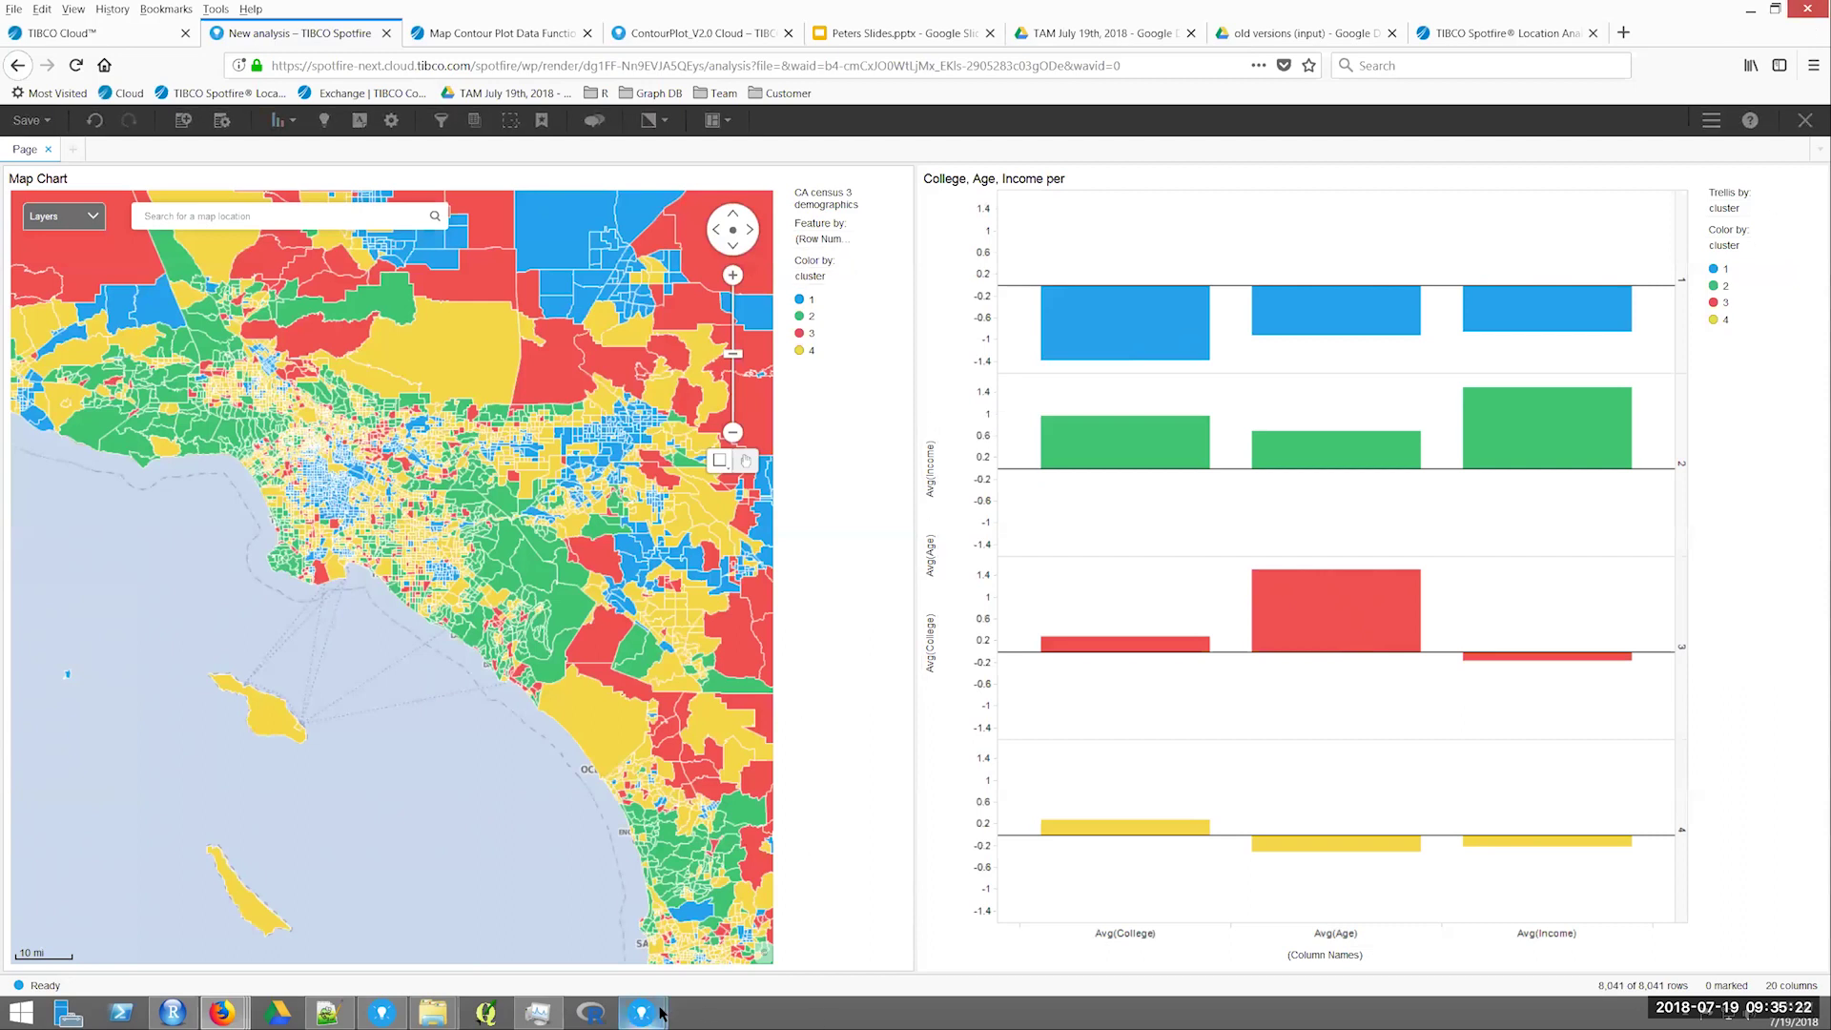
Switch to the Bay Area Trade Areas.dxp analysis in desktop Spotfire, maximize its window and examine the candidate locations around San Francisco Bay.
{"action": "mouse_move", "coordinate": [647, 1013]}
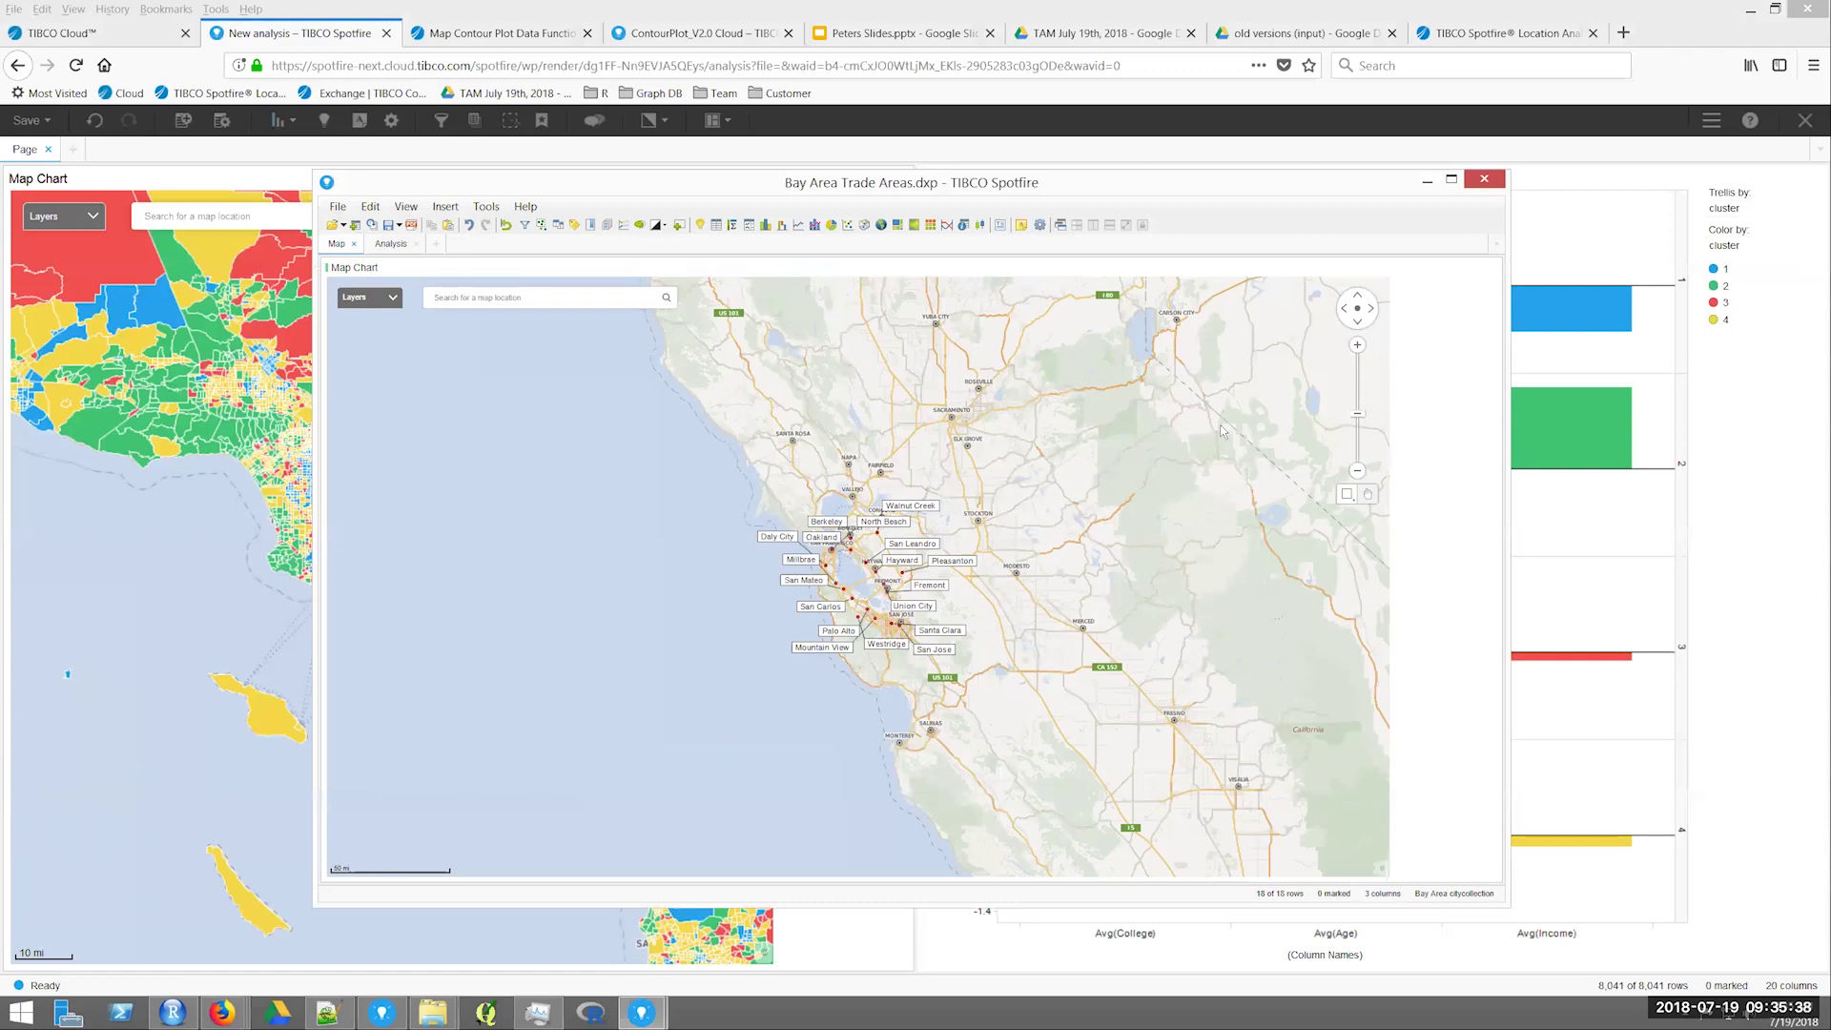
{"action": "key", "text": "super+Up"}
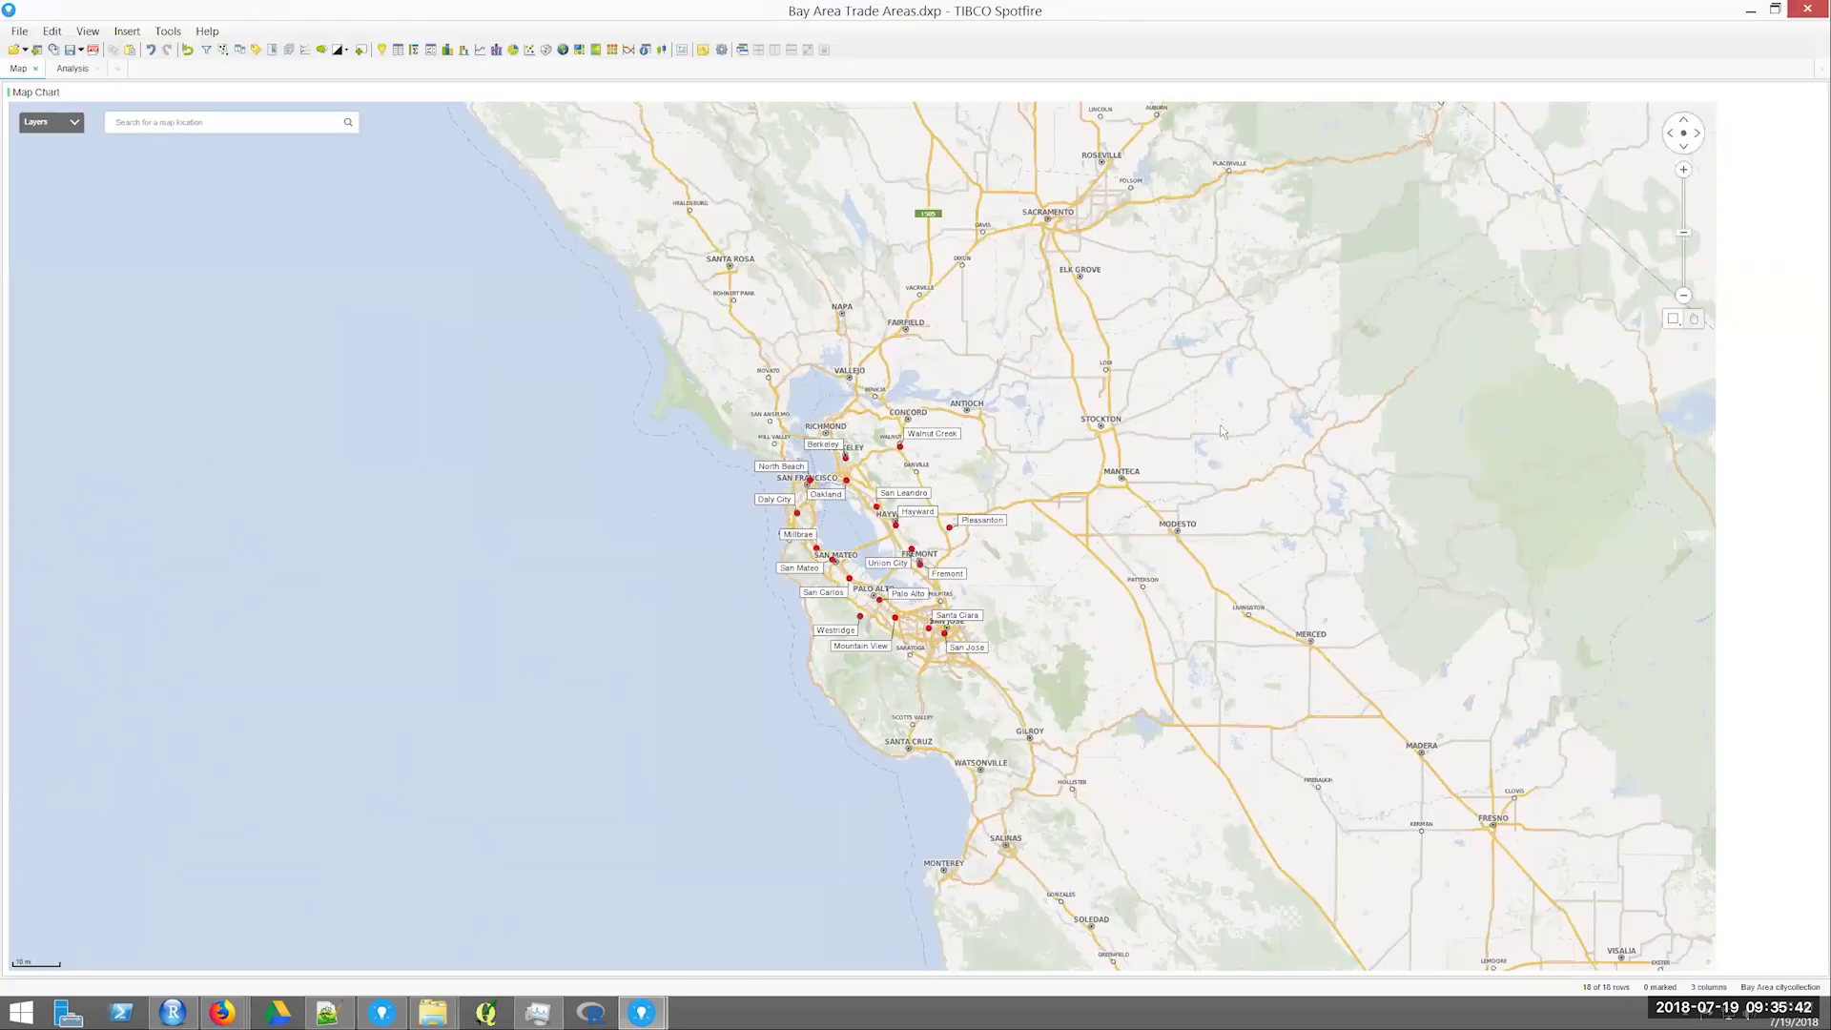
{"action": "left_click", "coordinate": [1683, 171]}
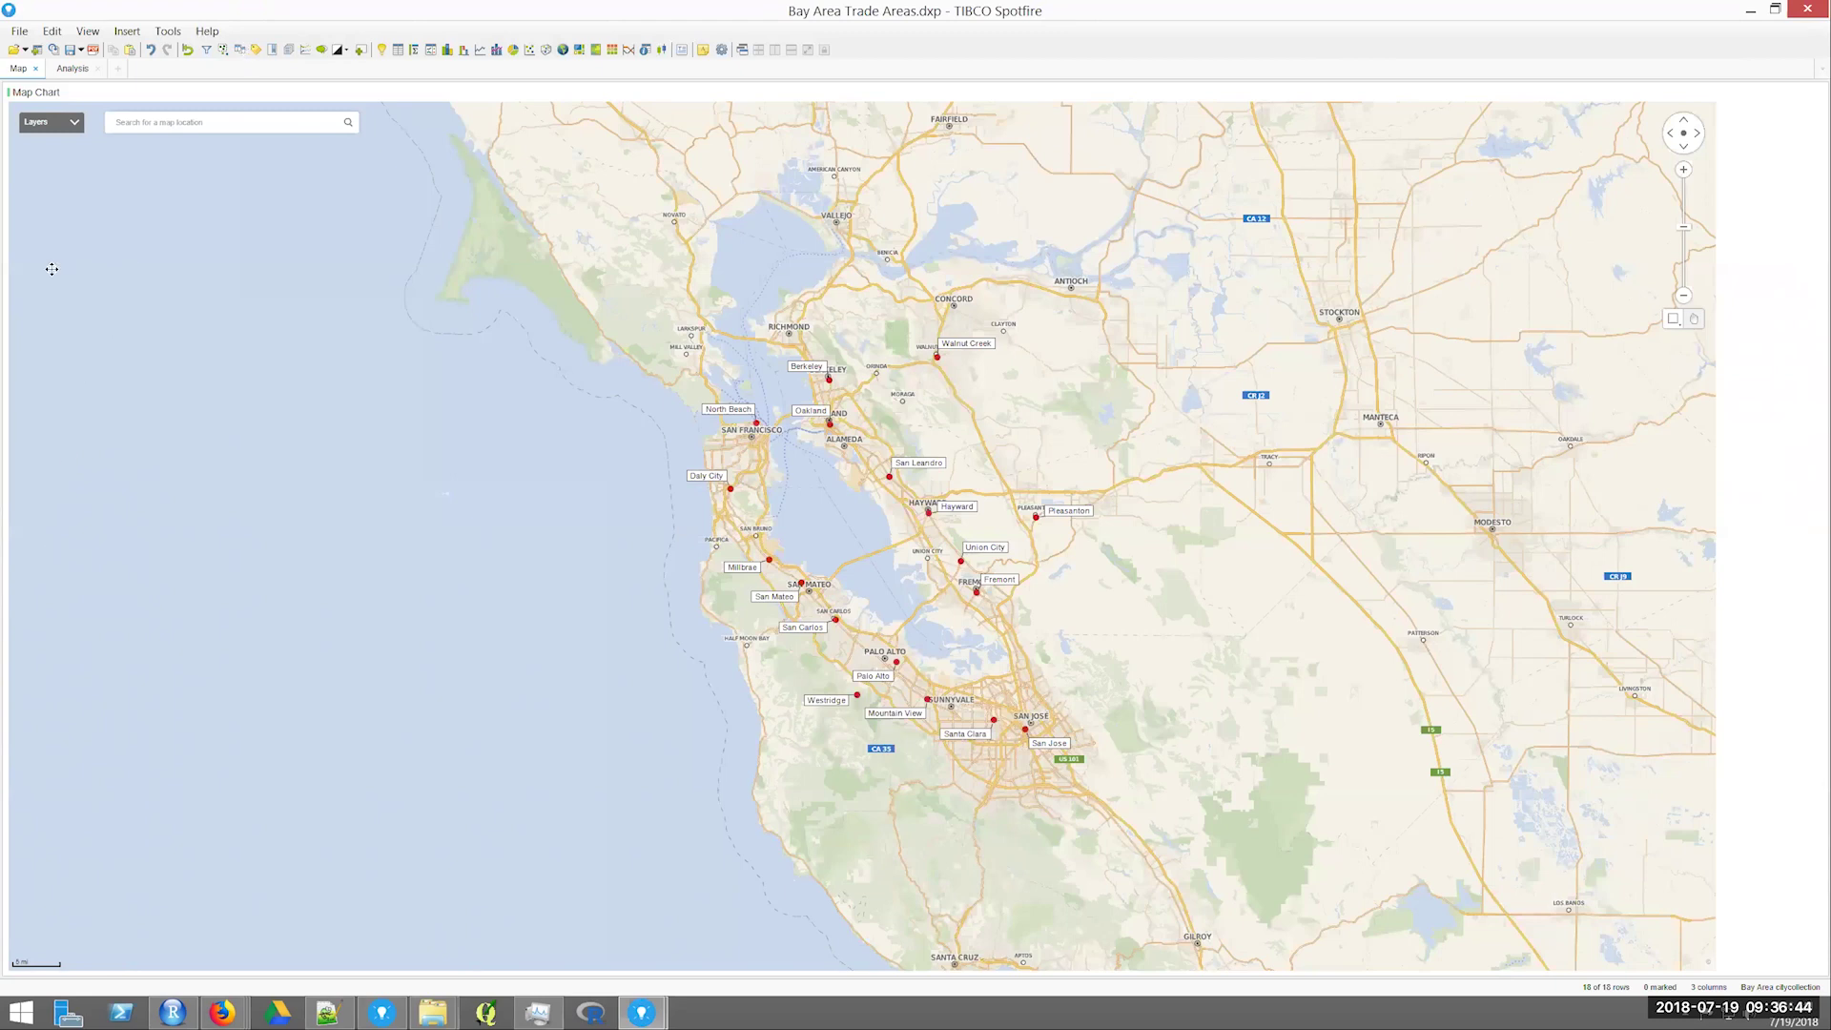
Review the census data columns, and show the C Tract Shapes and C Tract Centers layers on the Bay Area map.
{"action": "key", "text": "ctrl+d"}
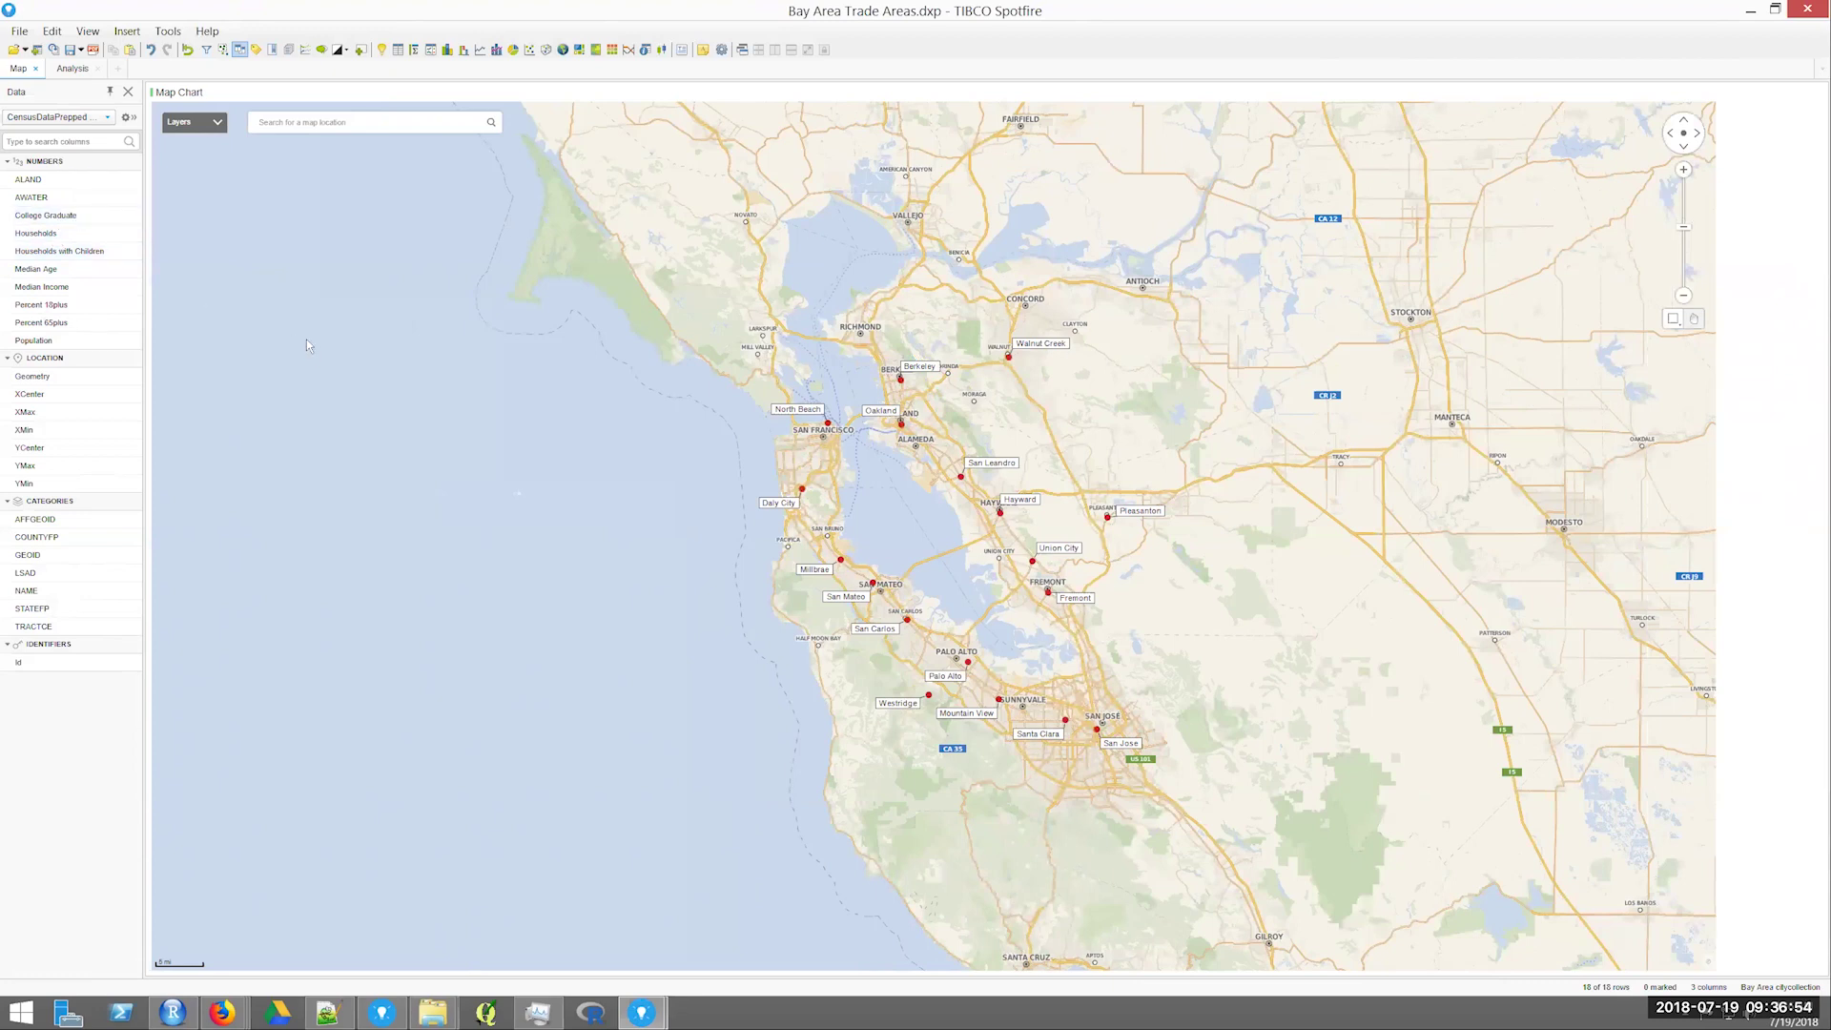
{"action": "left_click", "coordinate": [219, 125]}
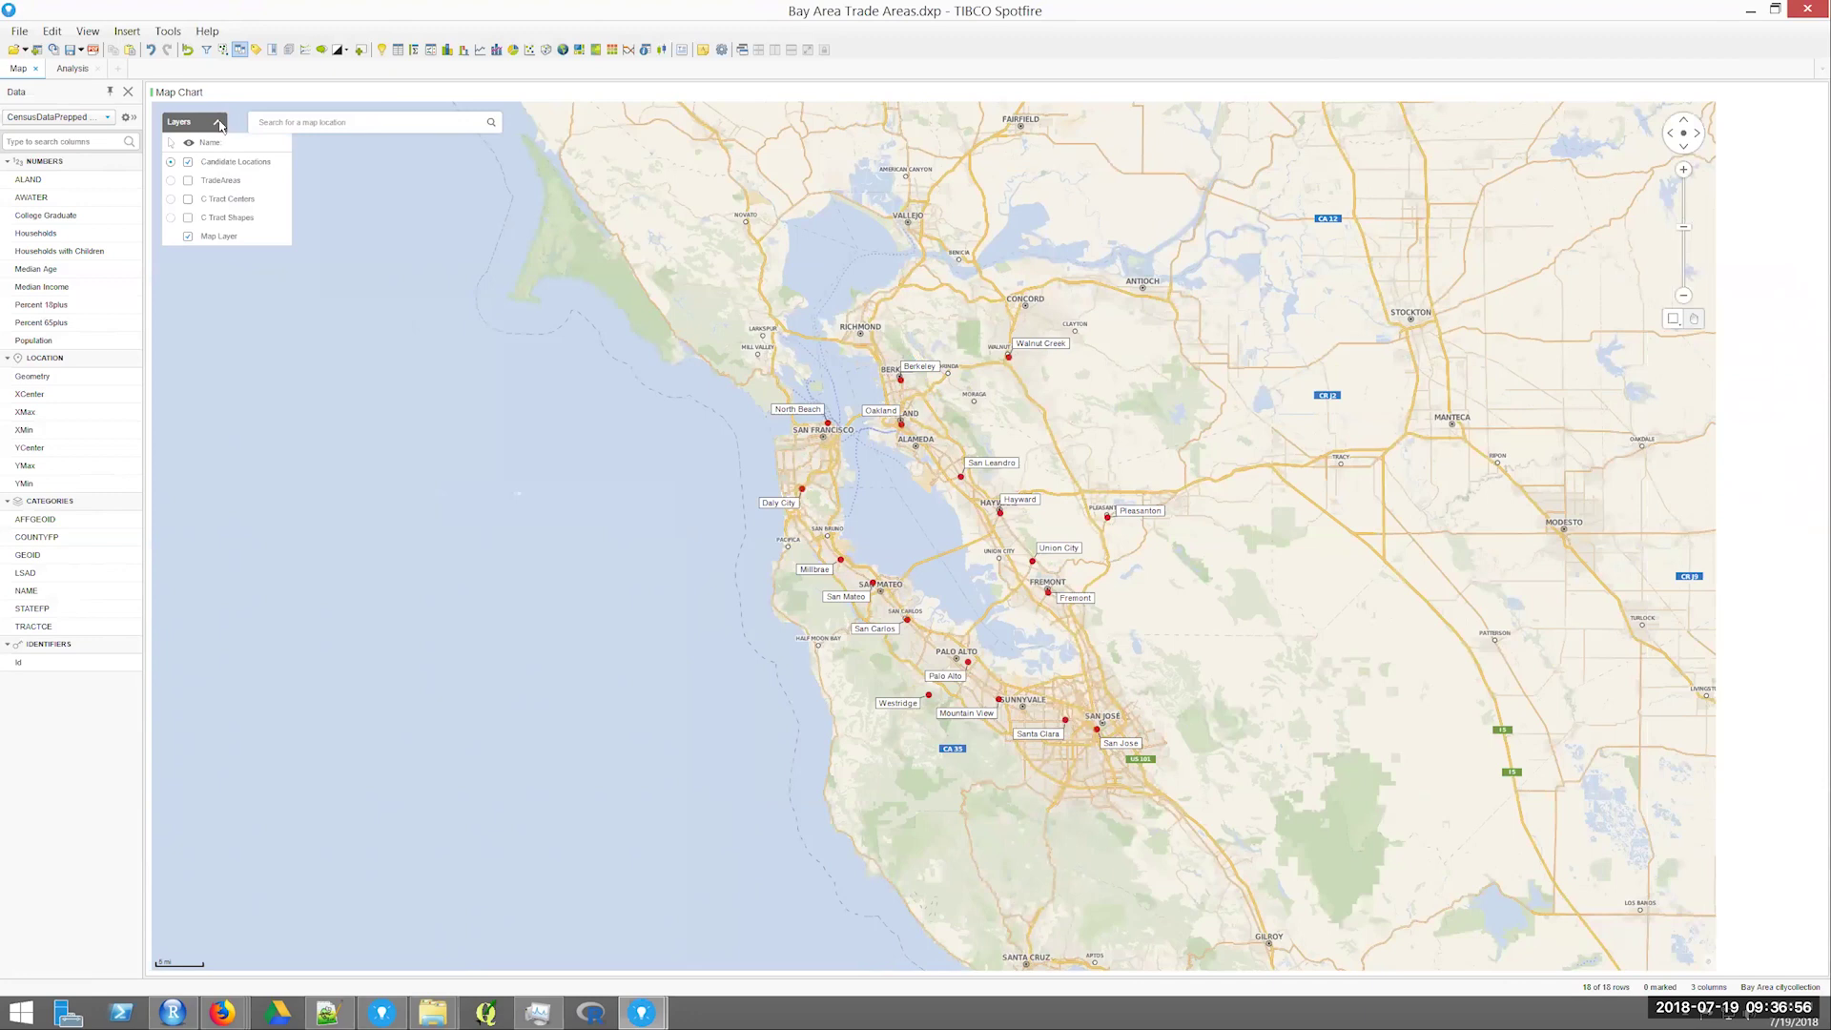
{"action": "left_click", "coordinate": [188, 218]}
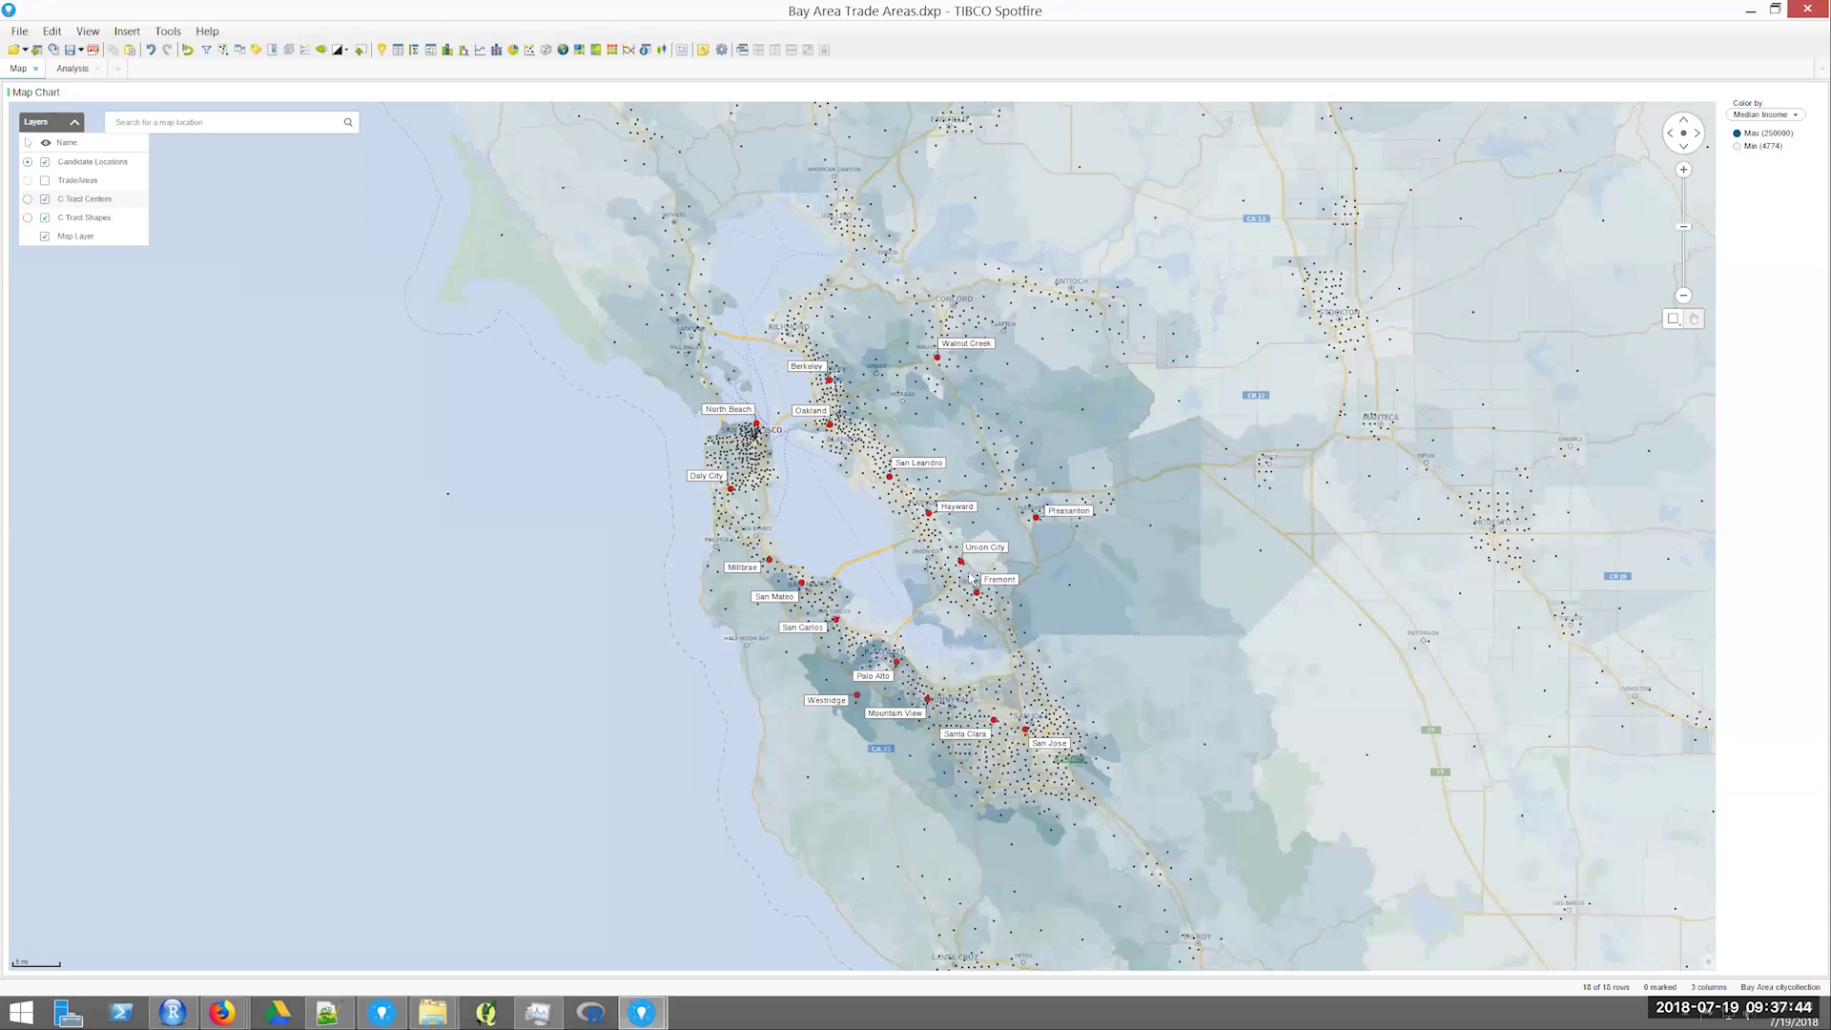
Show the TradeAreas layer around the candidate locations on the Bay Area map.
{"action": "scroll", "coordinate": [618, 580], "scroll_direction": "up", "scroll_amount": 1}
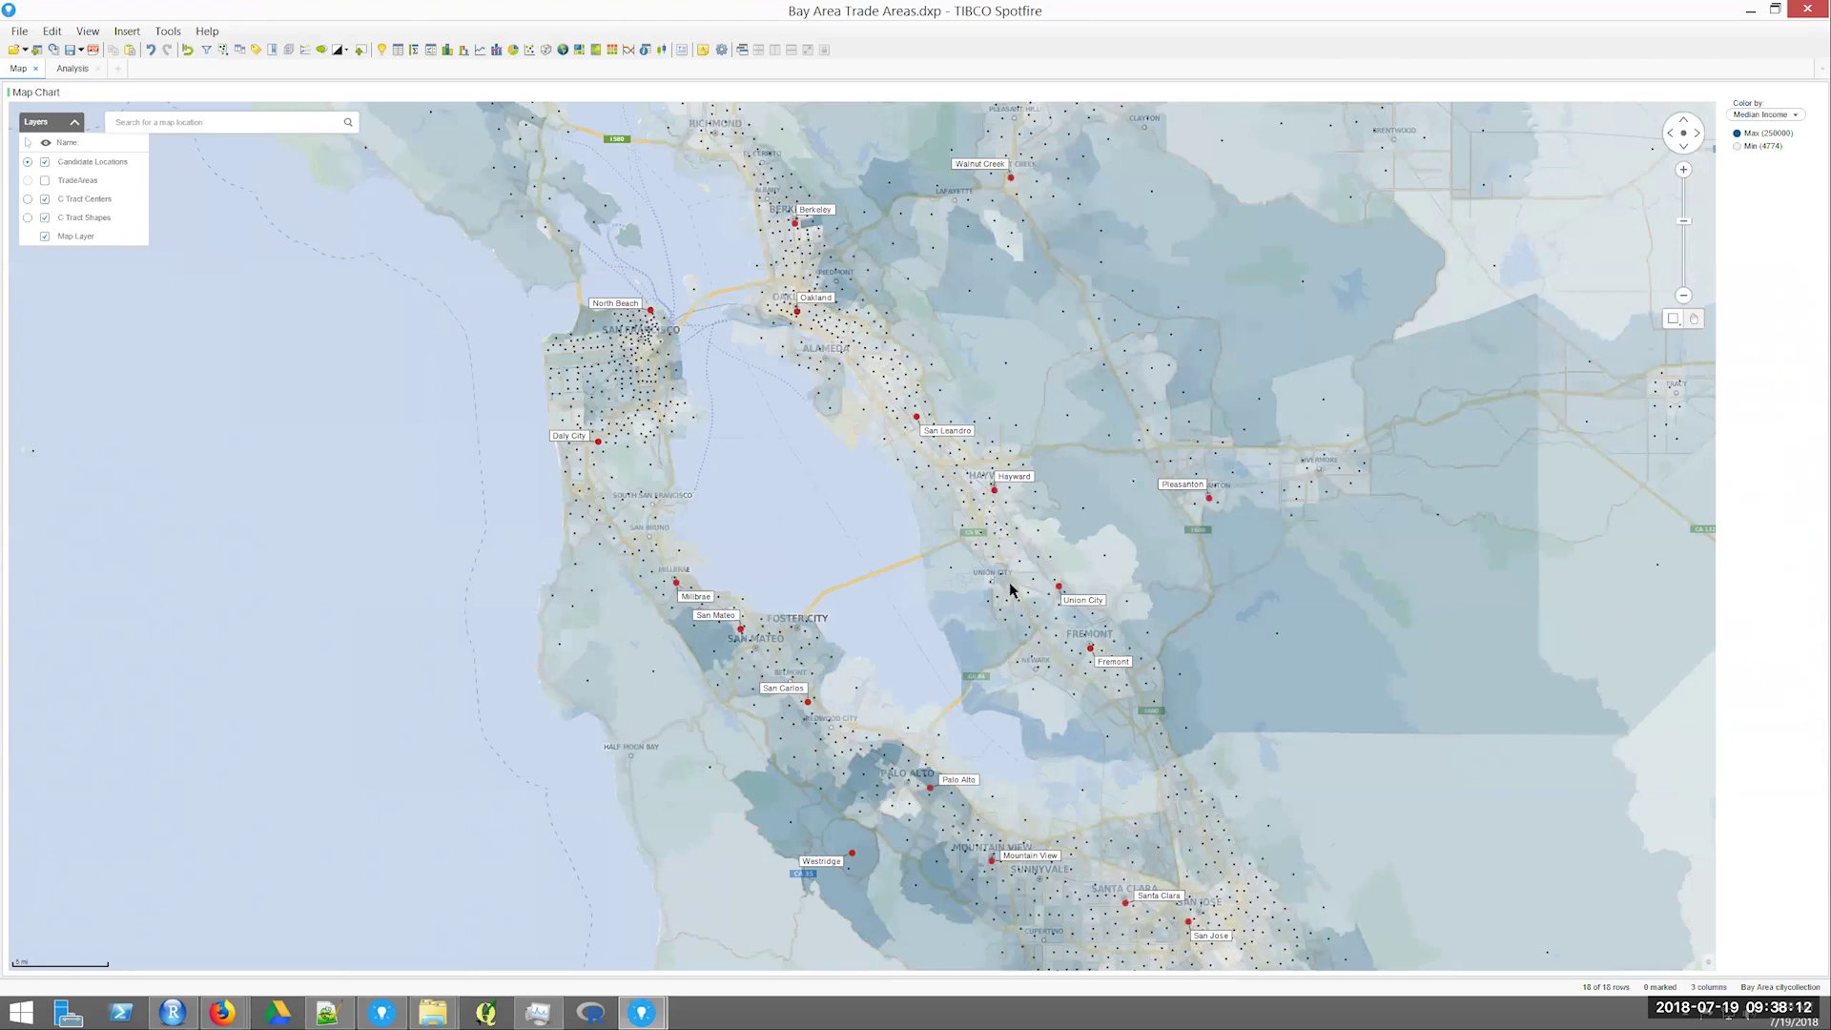
{"action": "left_click", "coordinate": [44, 181]}
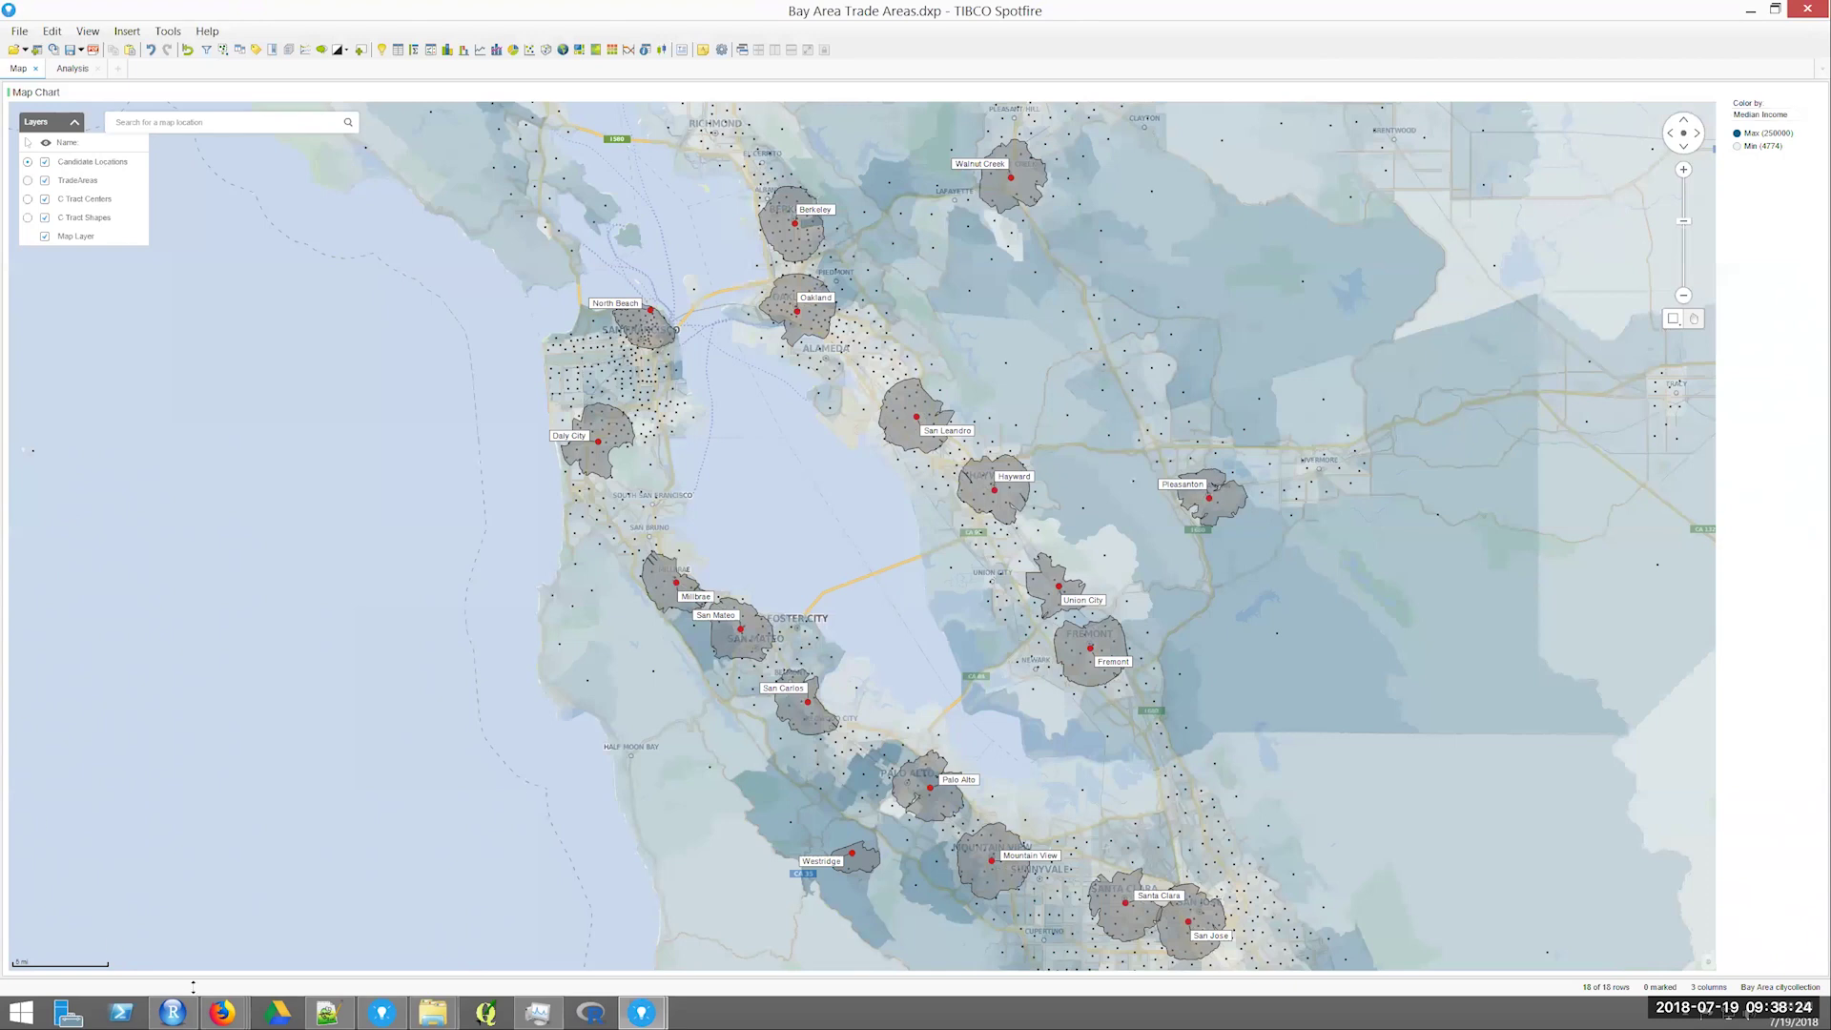
Switch to Firefox and review the parameters of the Trade Area REST API in the TIBCO GeoAnalytics documentation.
{"action": "mouse_move", "coordinate": [222, 1011]}
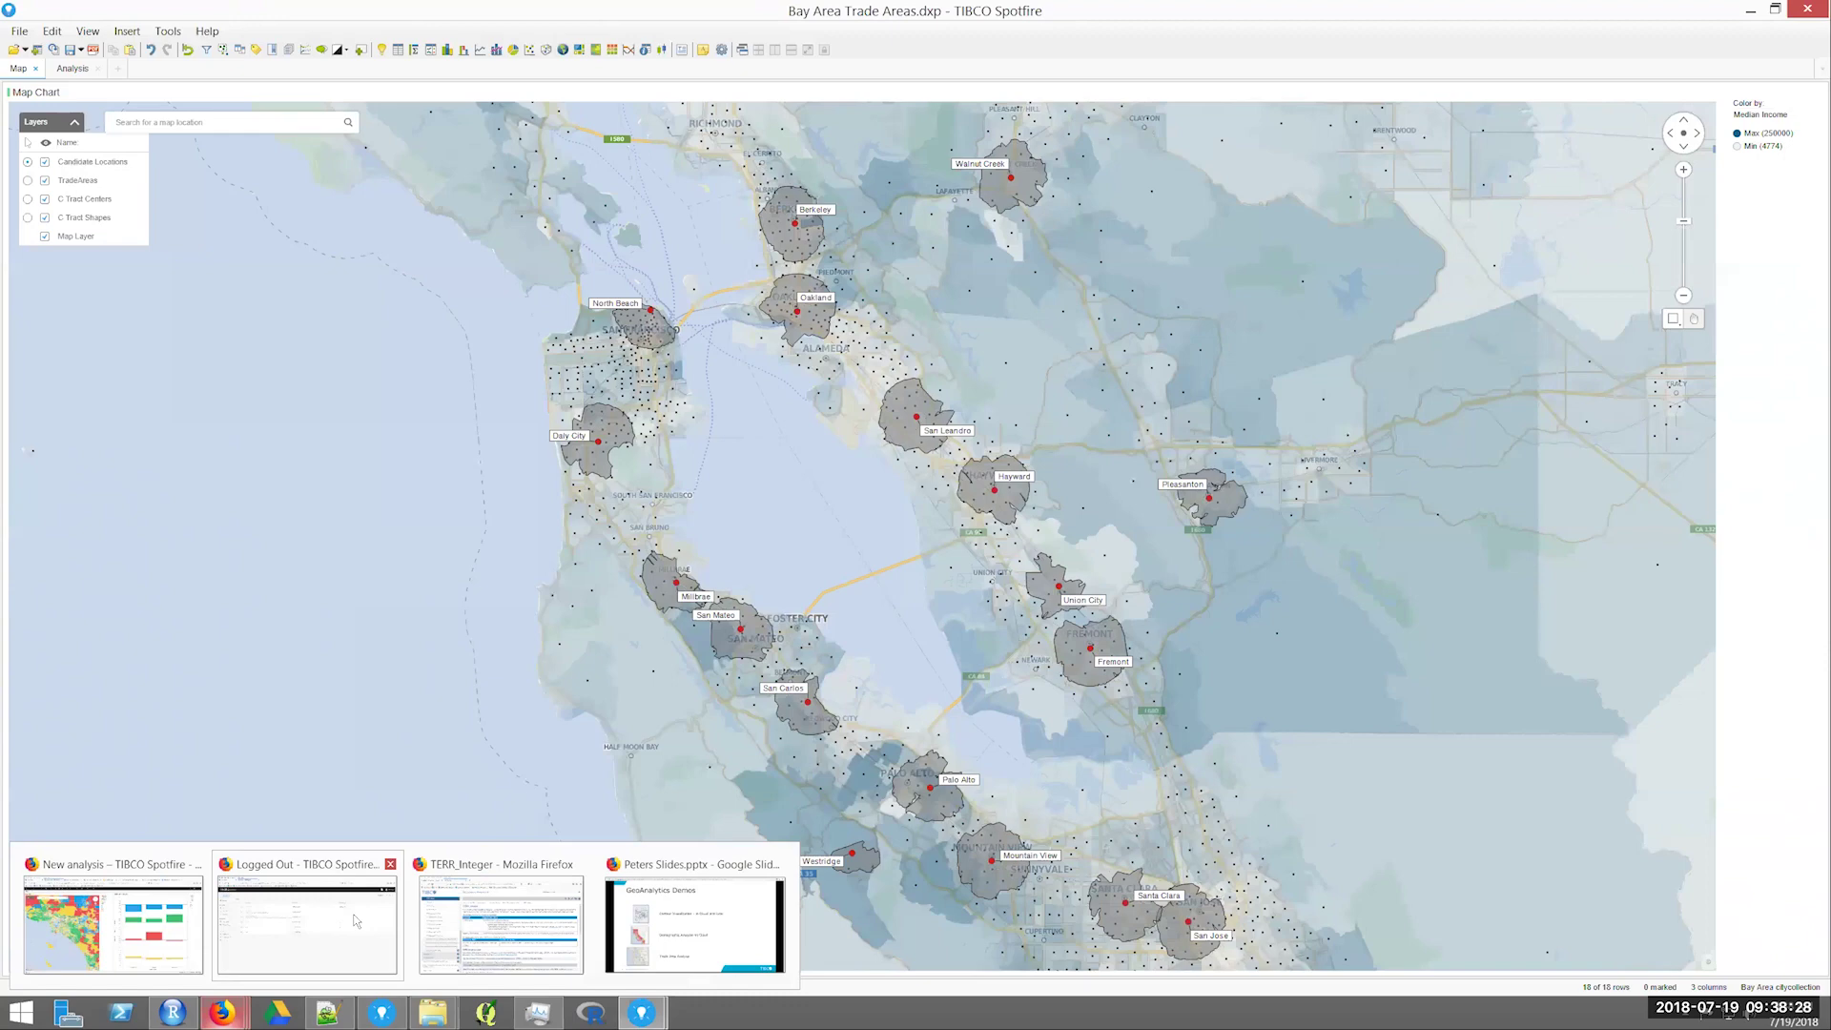
{"action": "key", "text": "alt+Tab"}
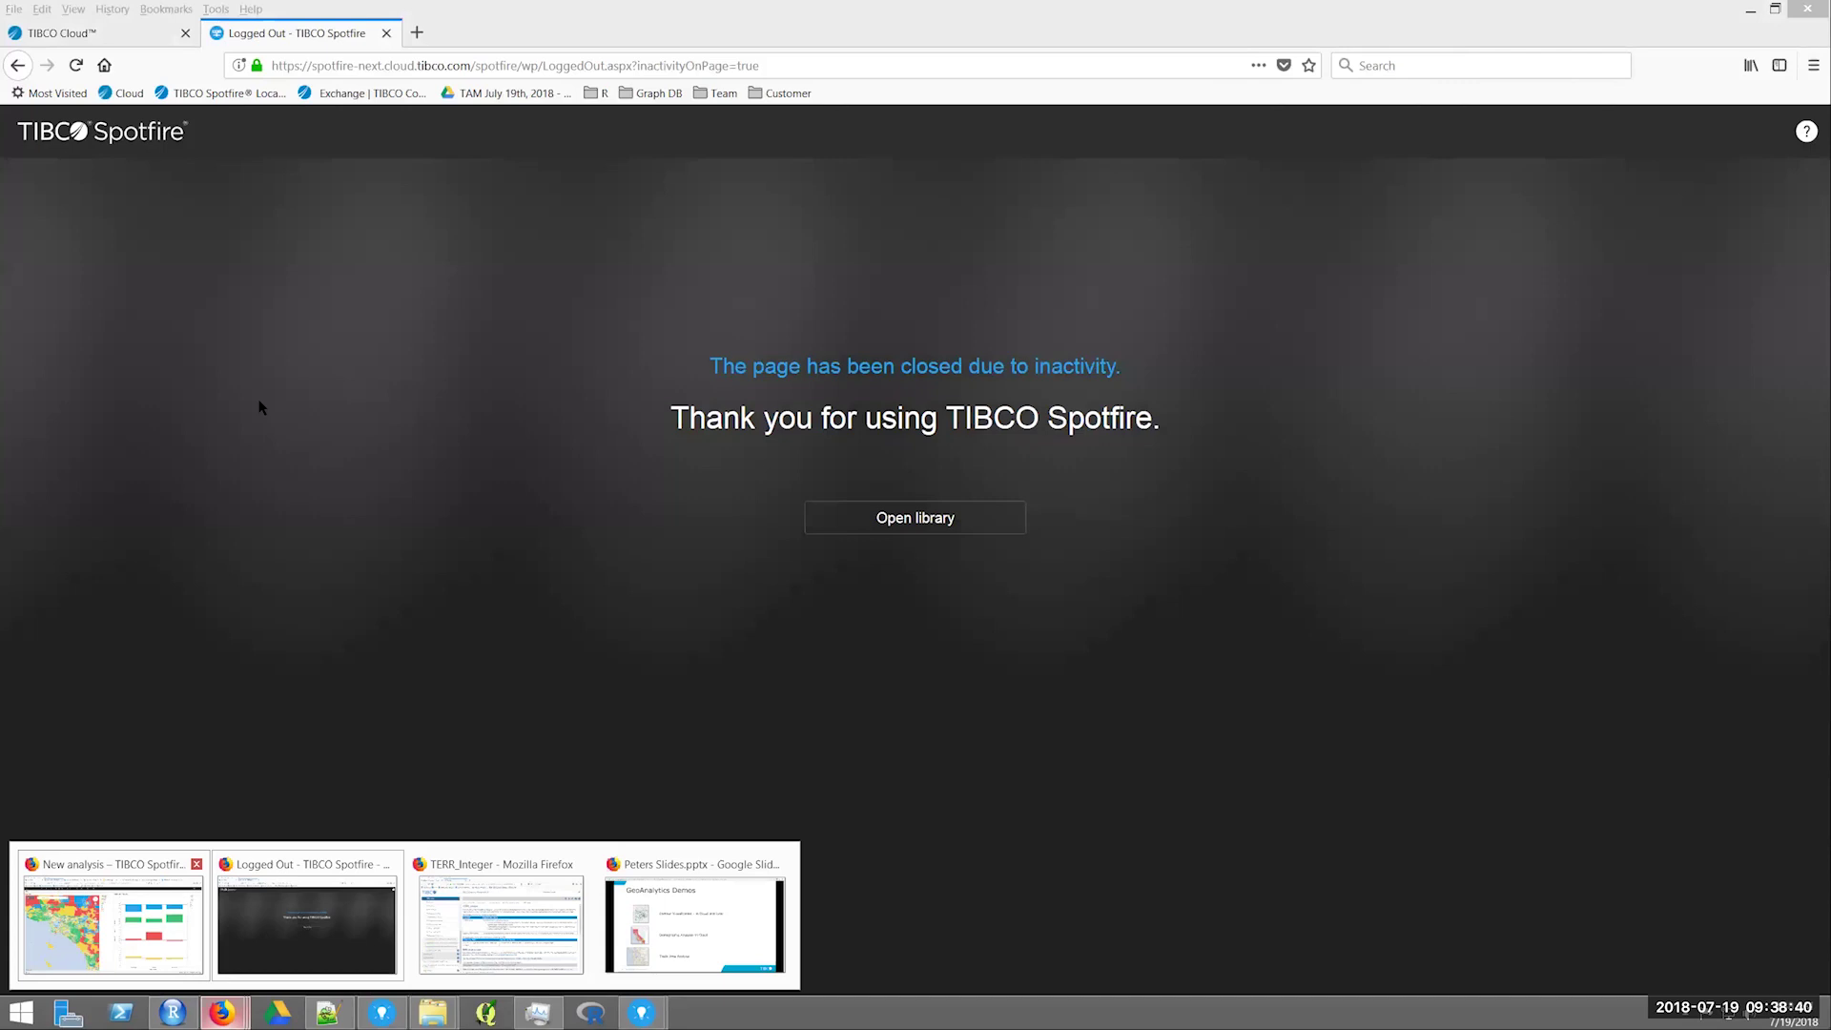
{"action": "key", "text": "Return"}
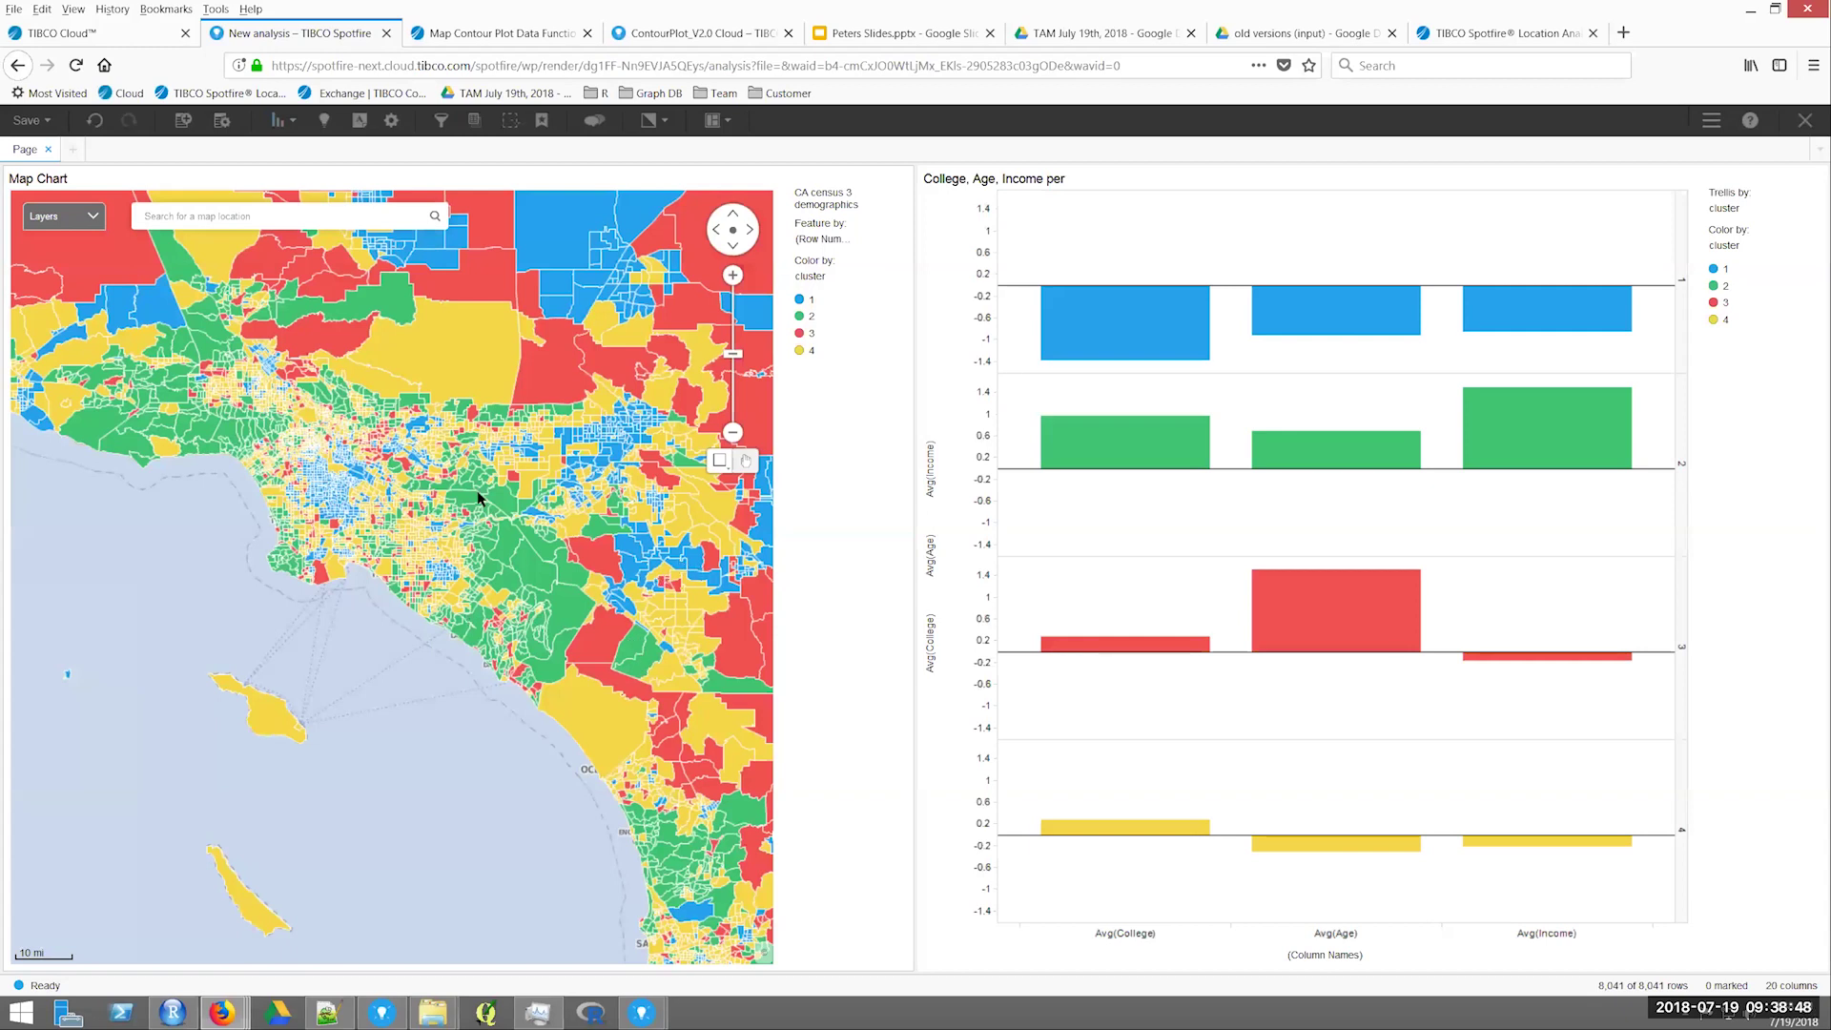
{"action": "key", "text": "ctrl+9"}
{"action": "left_click", "coordinate": [717, 663]}
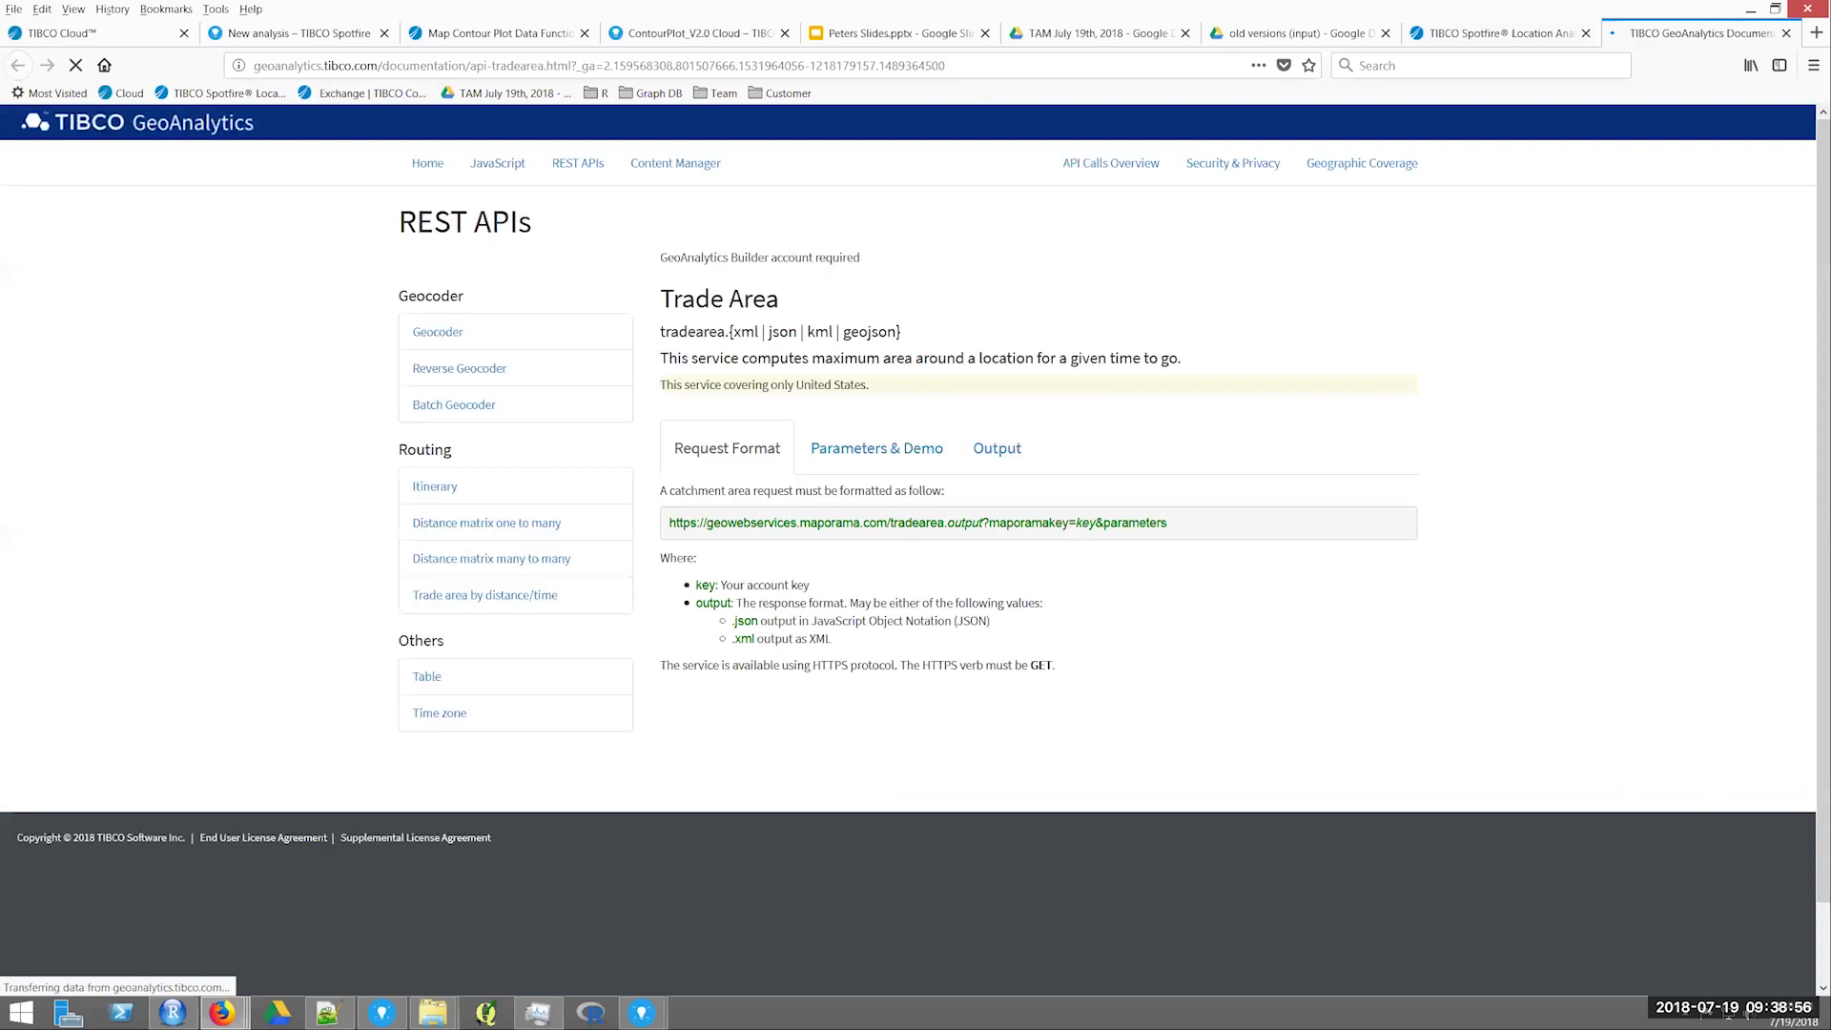
{"action": "left_click", "coordinate": [871, 449]}
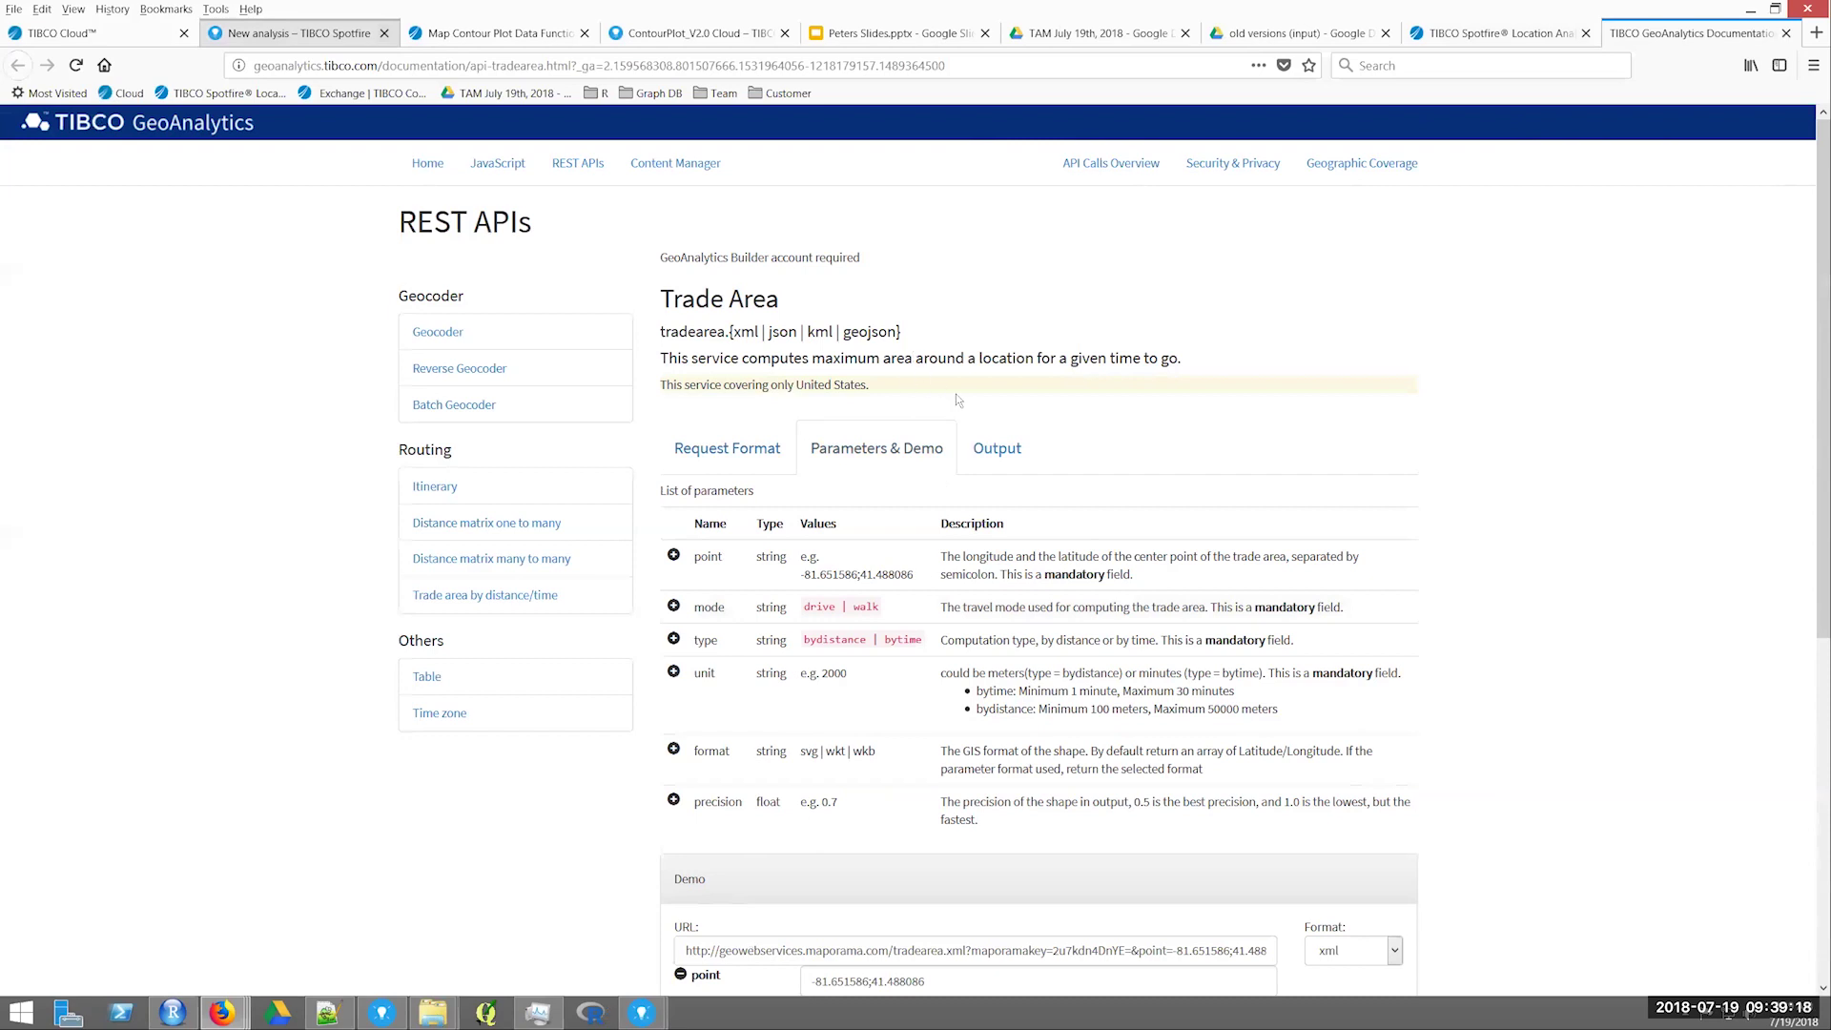
{"action": "key", "text": "ctrl+2"}
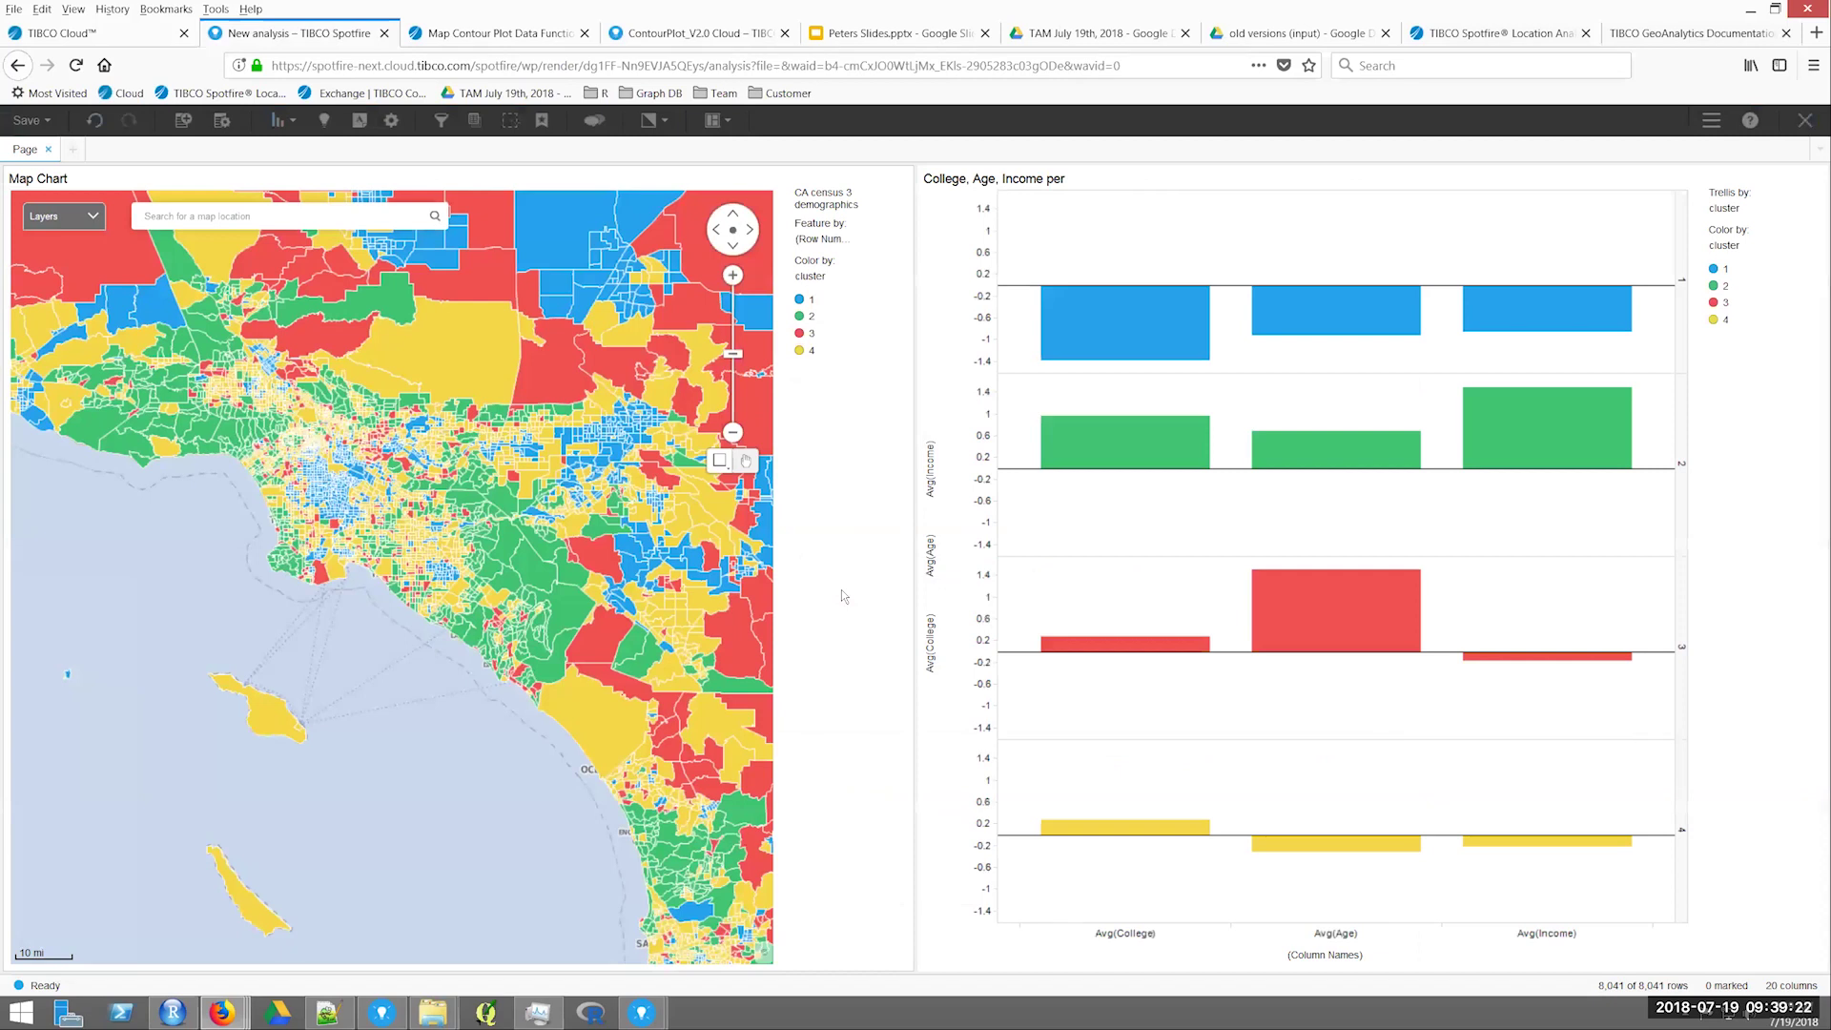
Return to desktop Spotfire and review the Get Driving Distance Polygon and Points in Polygons data functions of the analysis.
{"action": "key", "text": "alt+Tab"}
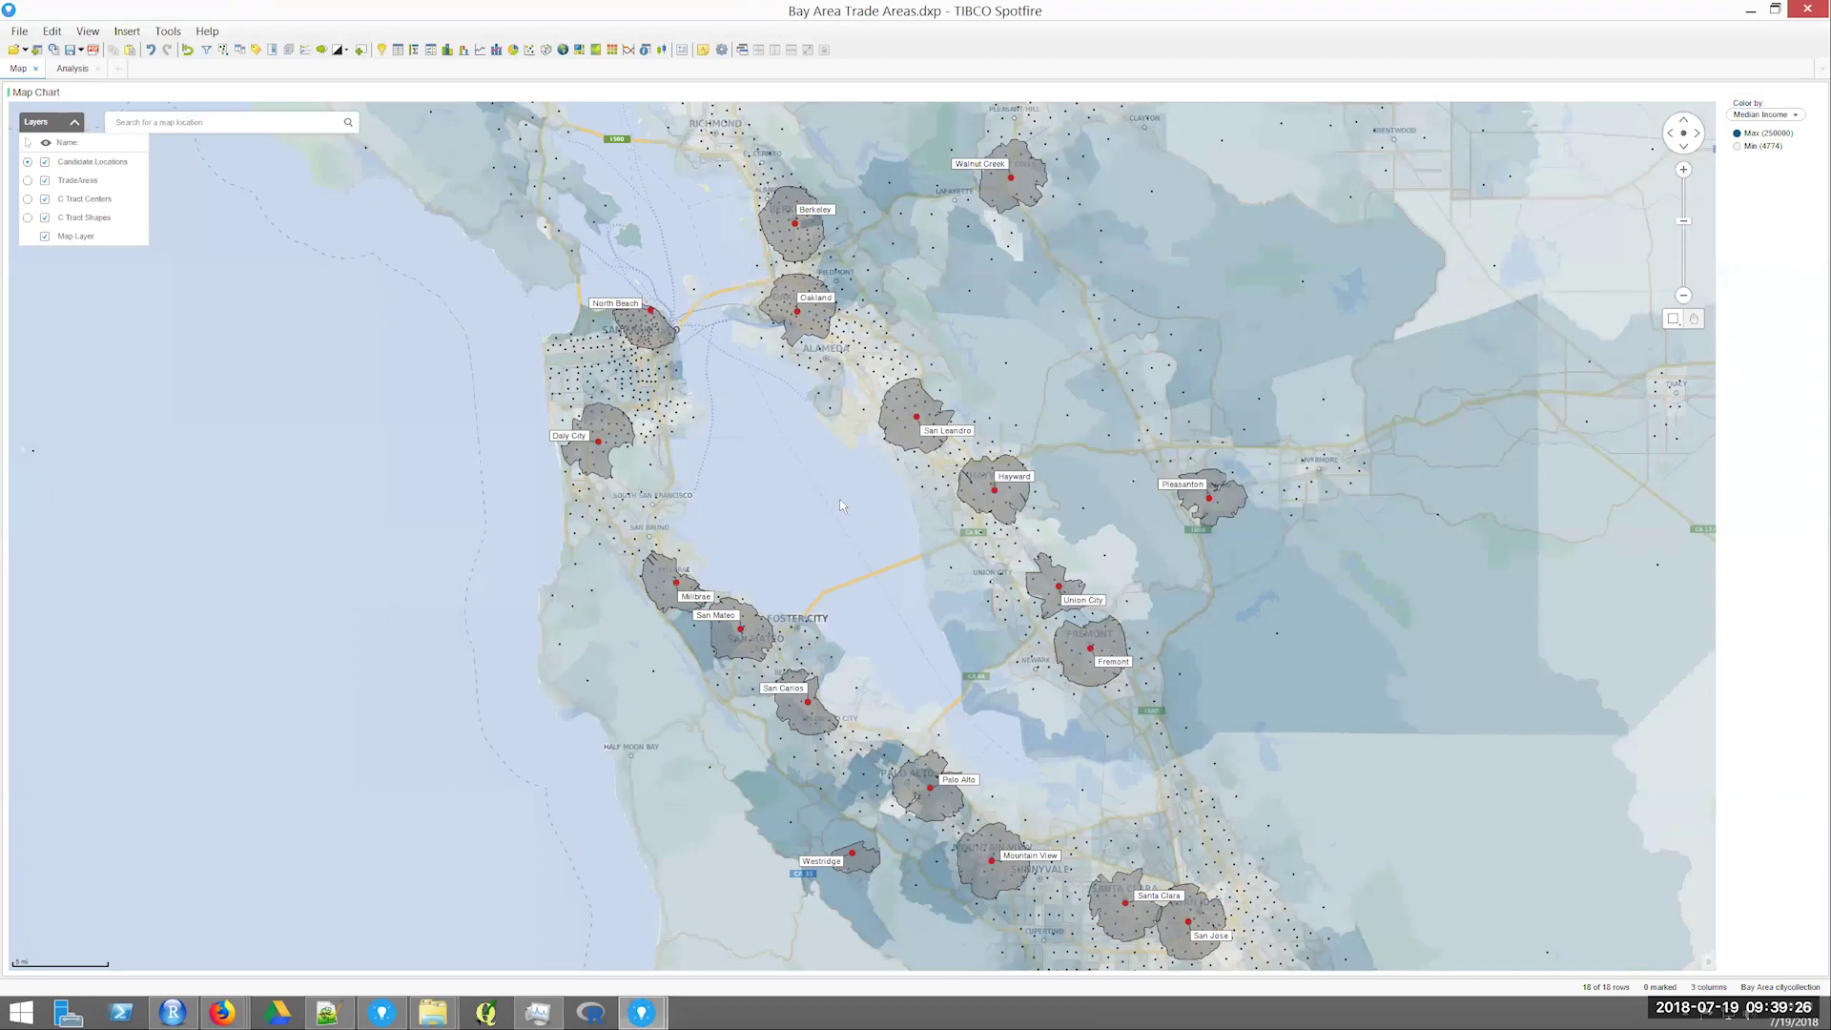
{"action": "left_click", "coordinate": [52, 30]}
{"action": "left_click", "coordinate": [124, 382]}
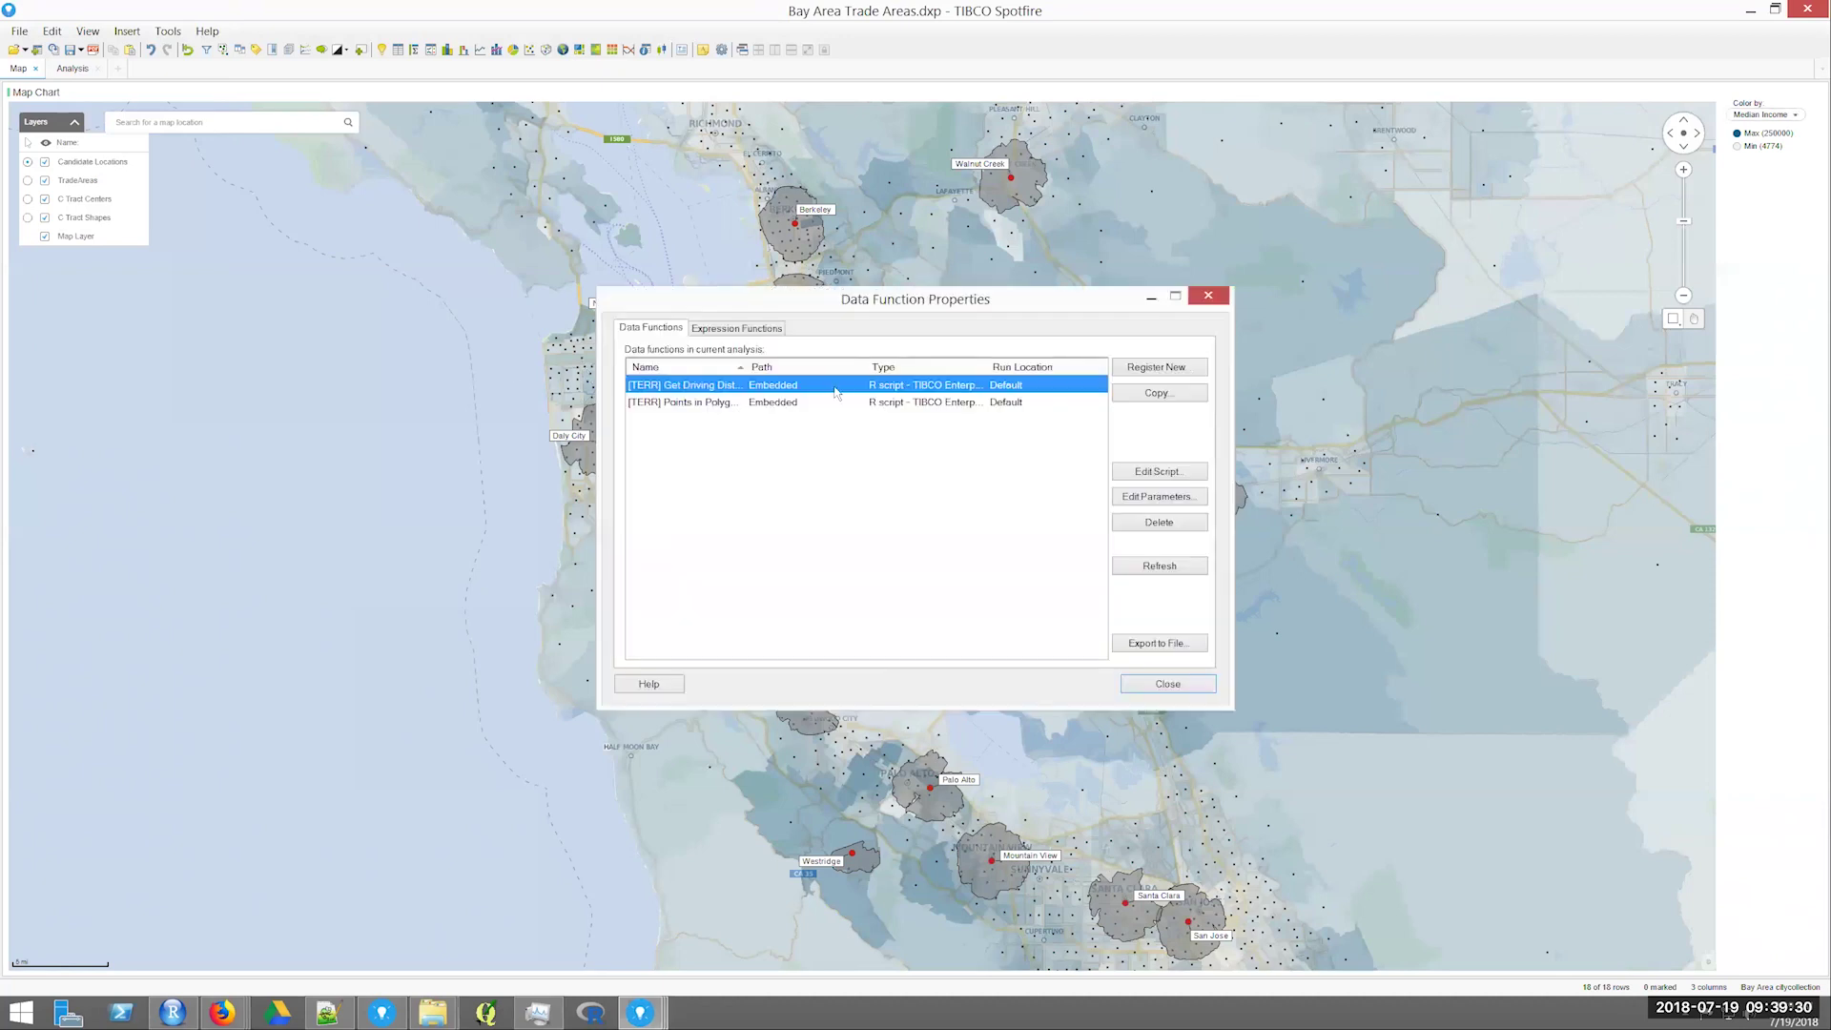
{"action": "left_click_drag", "start_coordinate": [816, 364], "coordinate": [836, 364]}
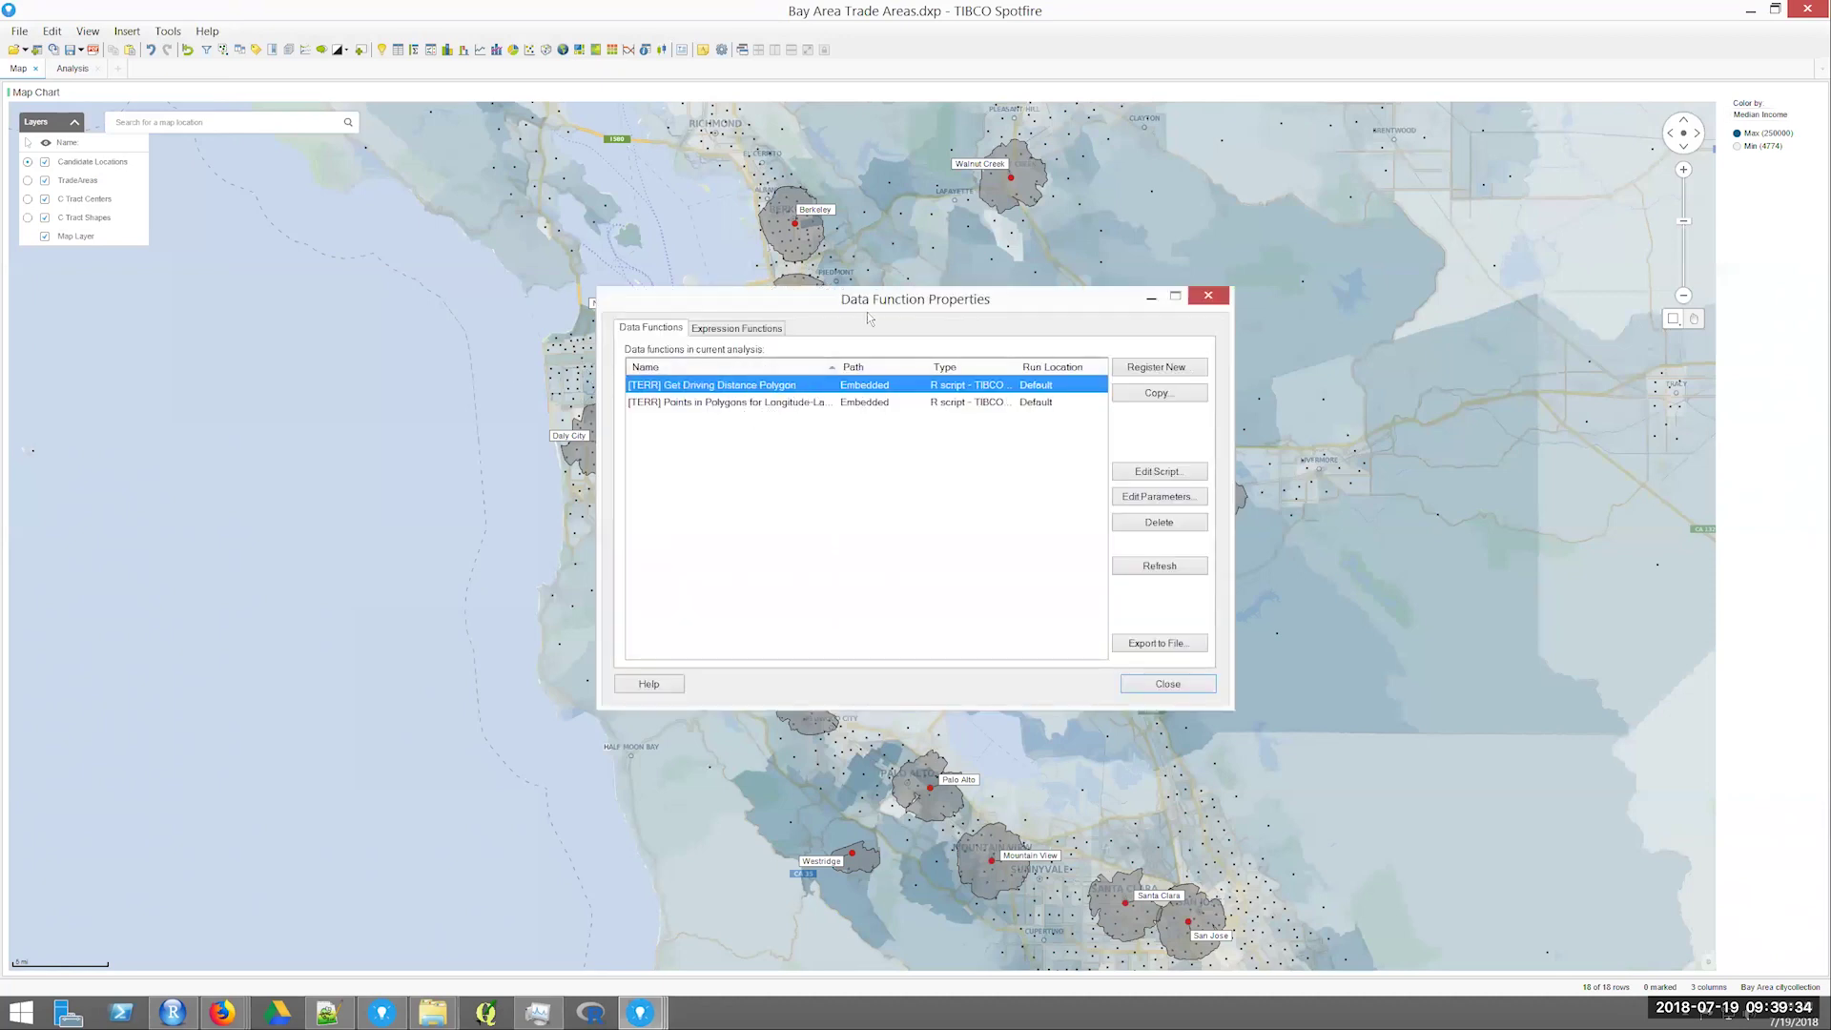
{"action": "left_click_drag", "start_coordinate": [871, 300], "coordinate": [1153, 305]}
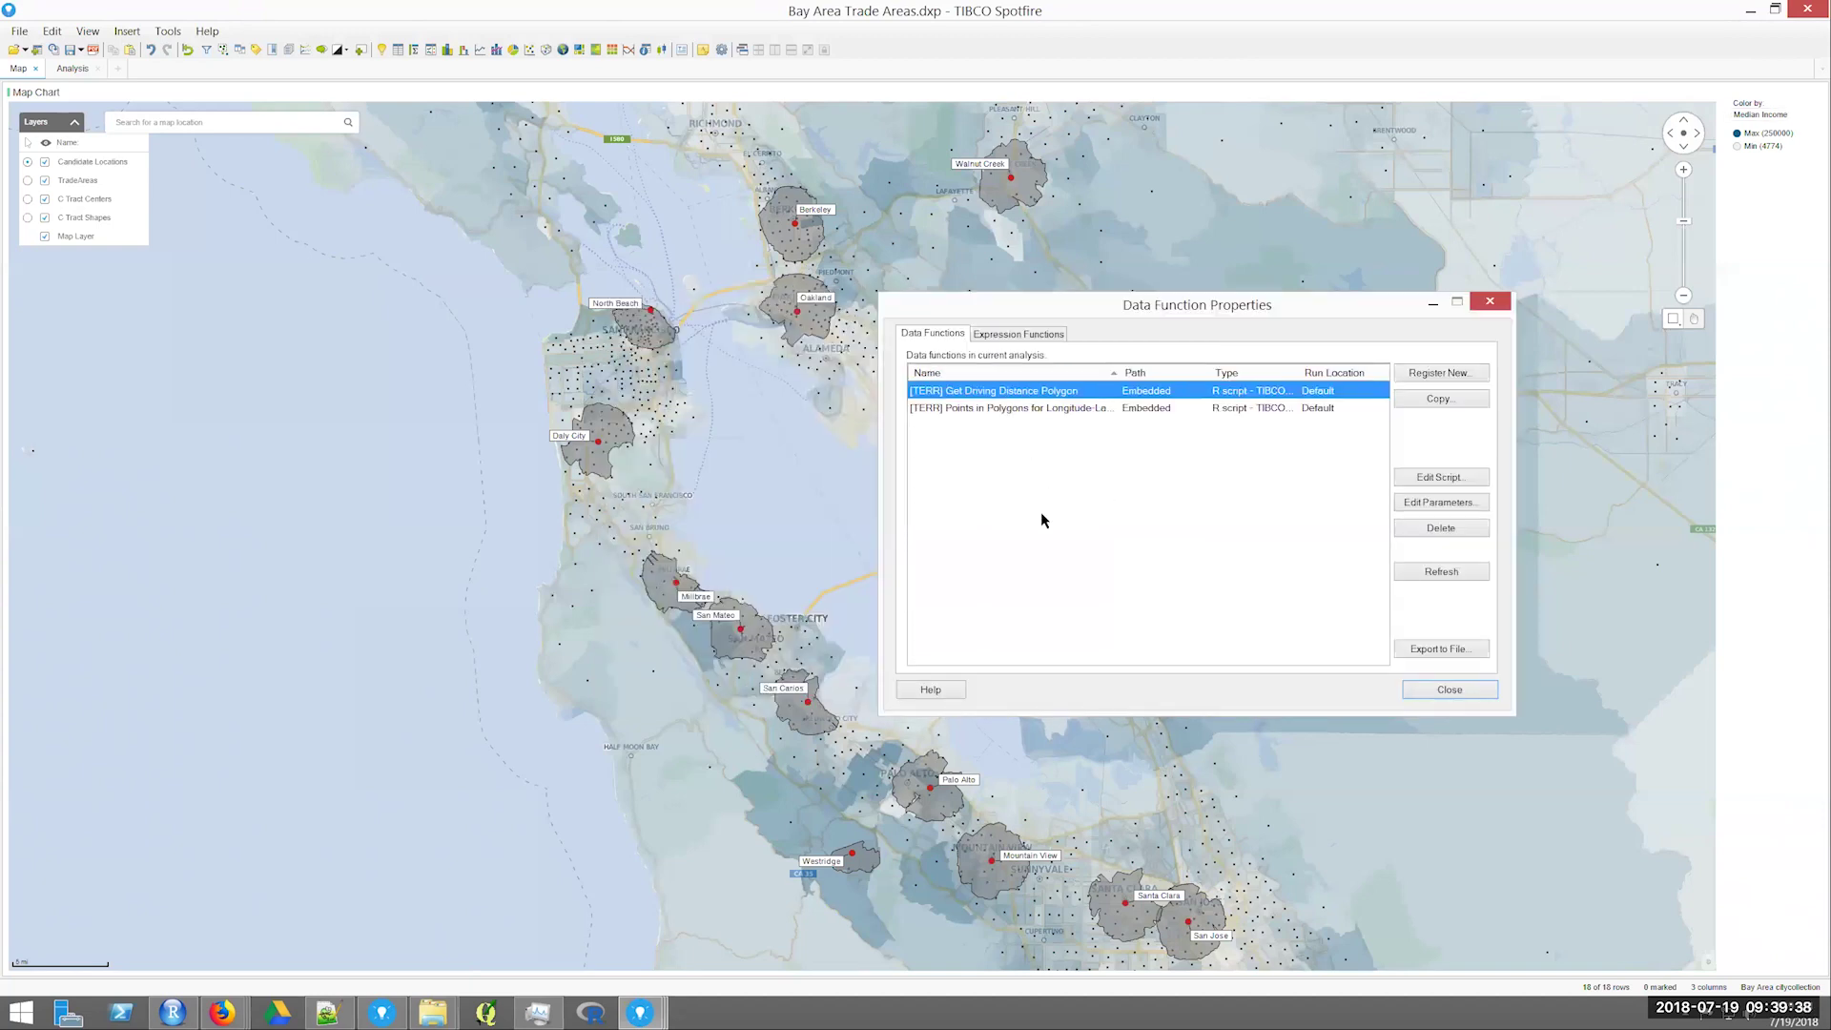
{"action": "left_click", "coordinate": [1019, 408]}
{"action": "left_click_drag", "start_coordinate": [1120, 372], "coordinate": [1179, 369]}
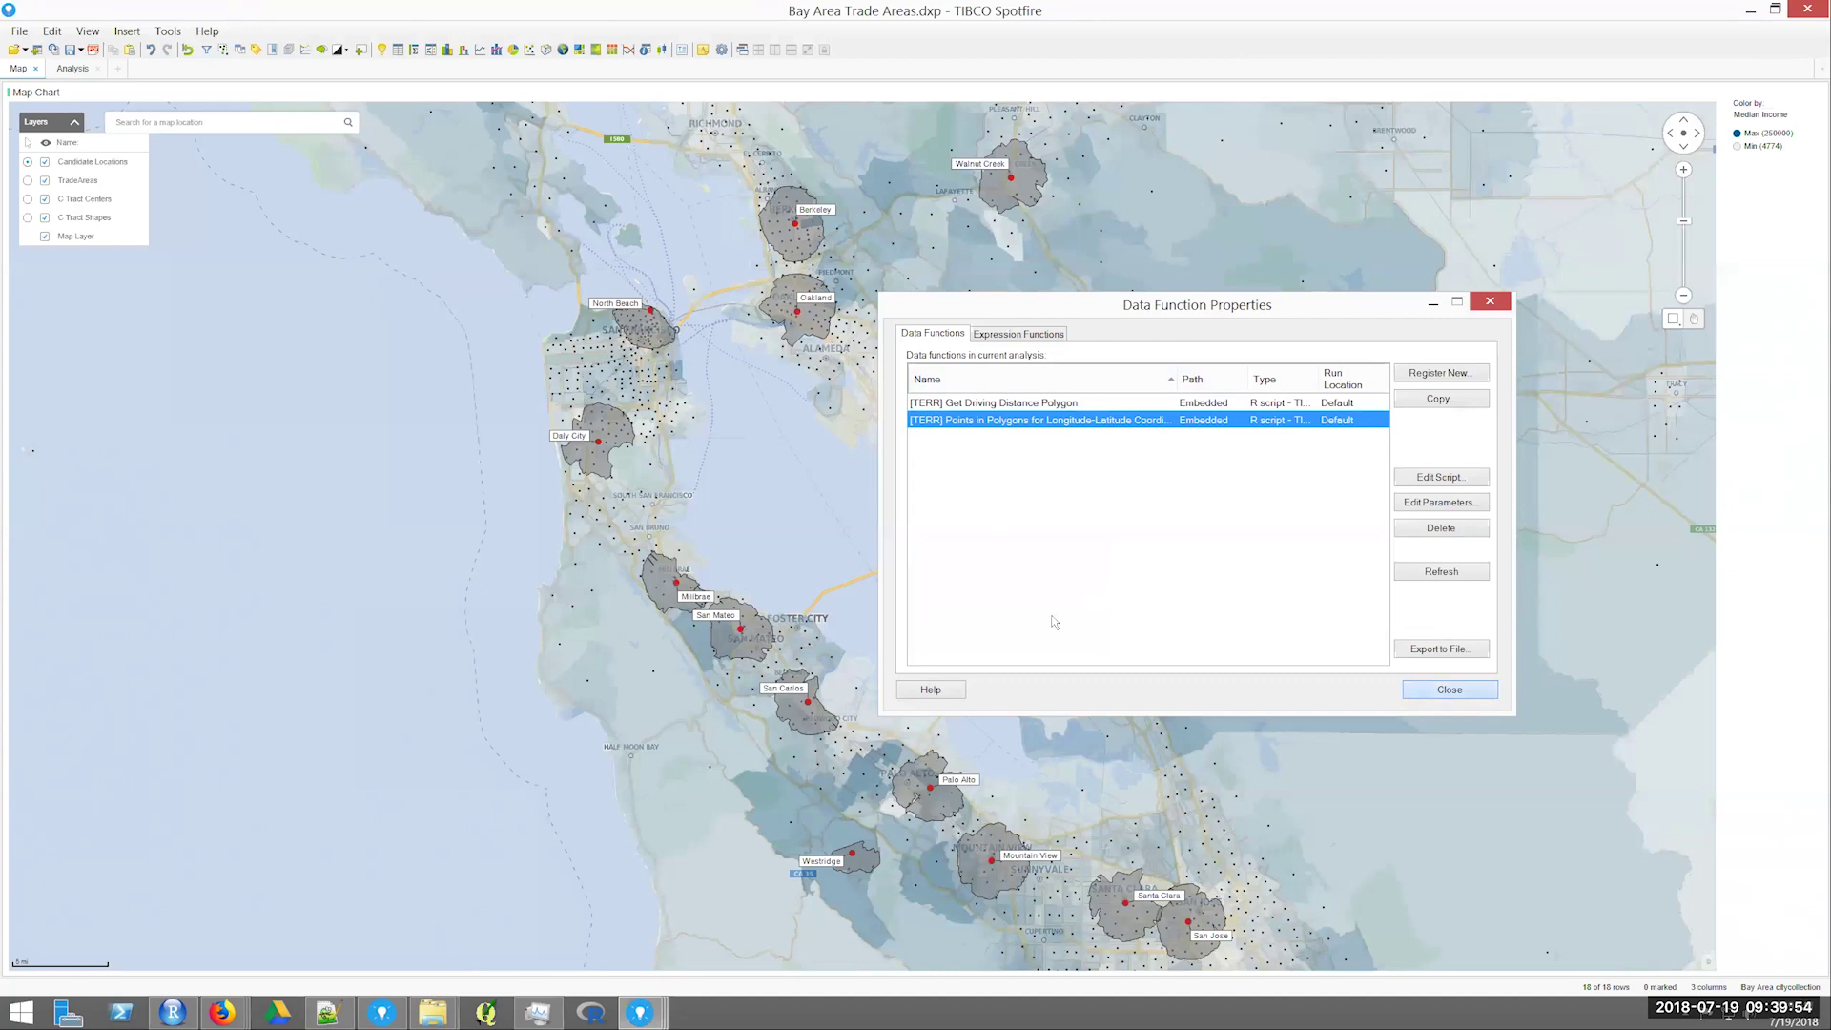
{"action": "key", "text": "Return"}
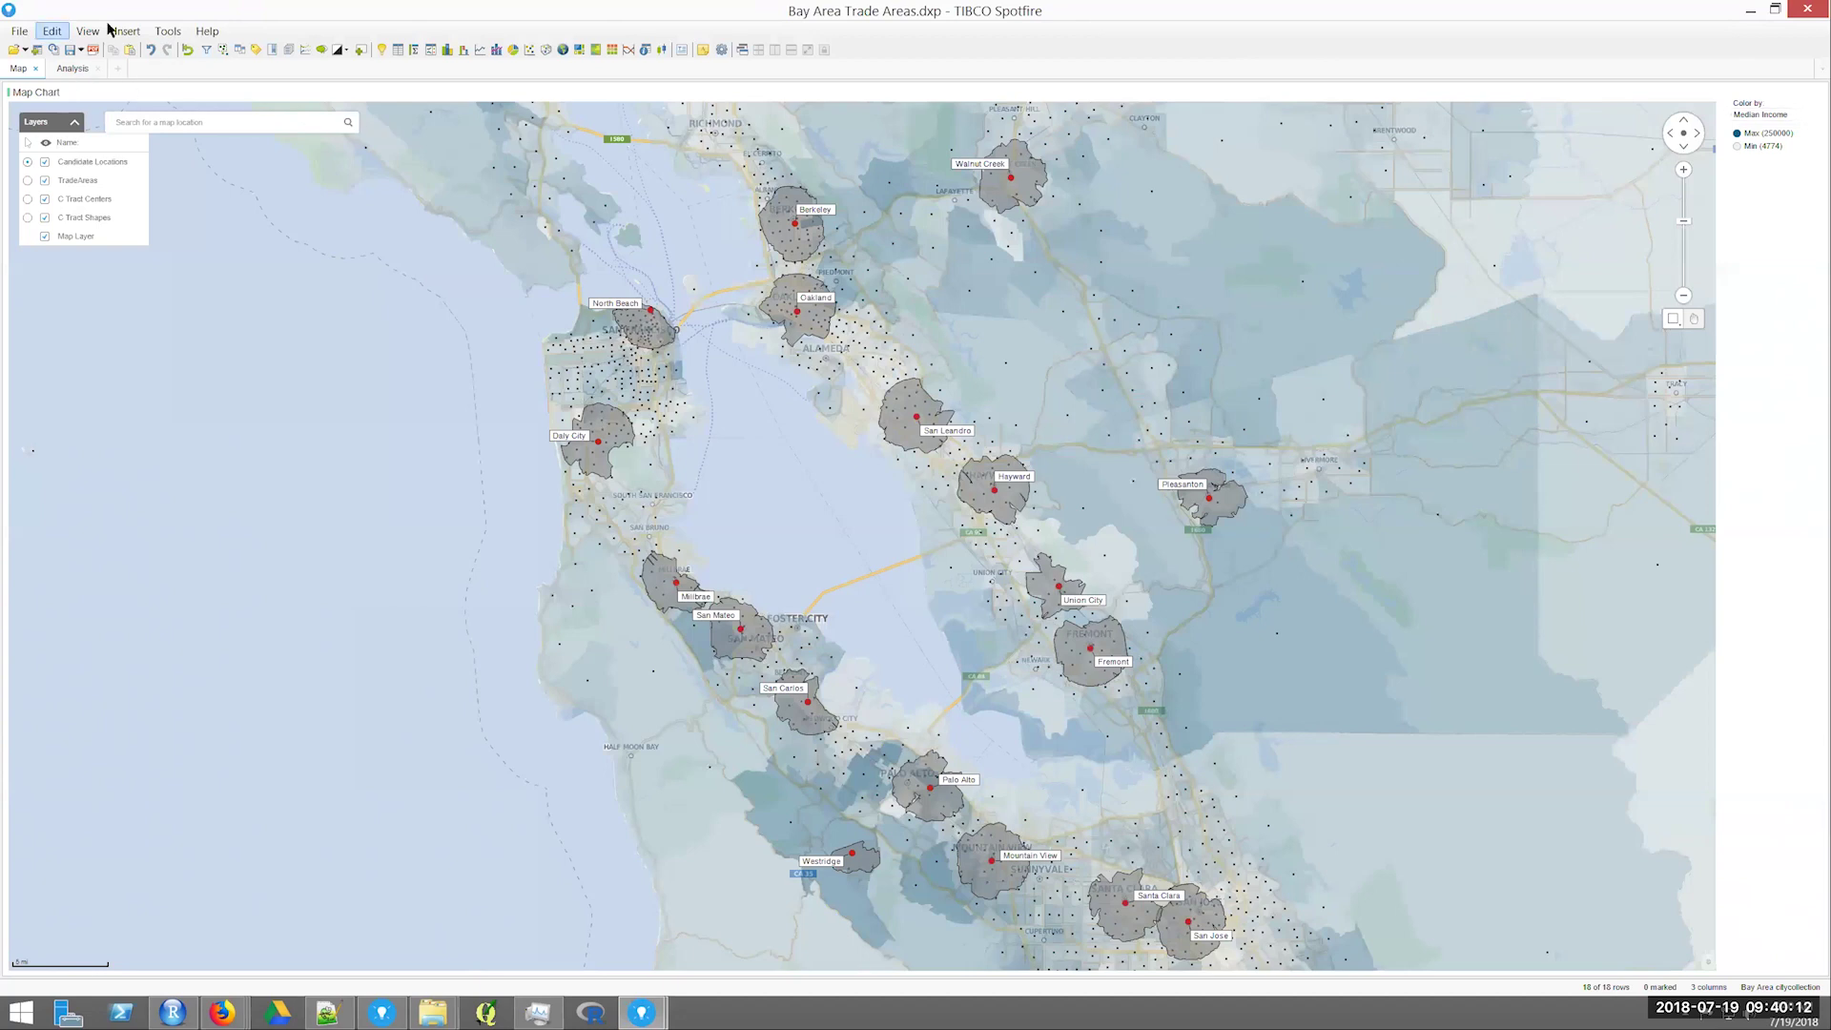
Examine the Id column of the CensusDataPrepped with shapefile table for the trade area assigned to each census tract.
{"action": "left_click", "coordinate": [237, 49]}
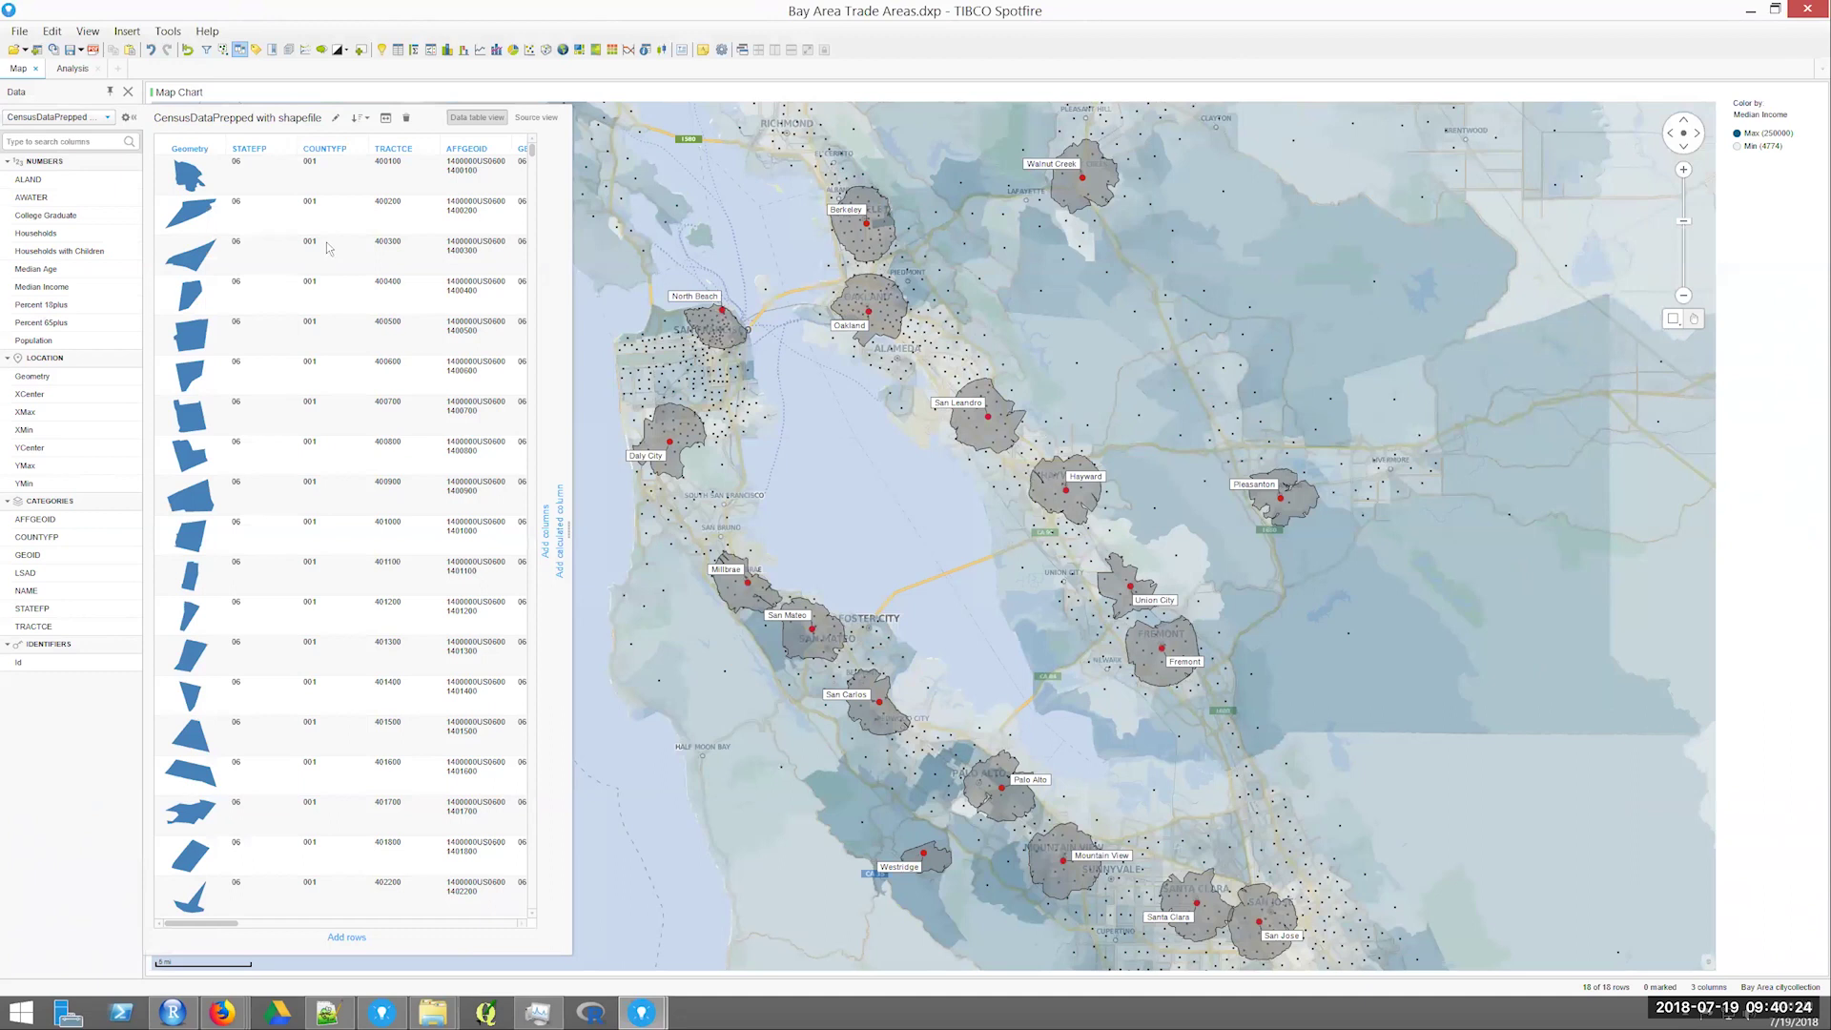
{"action": "scroll", "coordinate": [218, 361], "scroll_direction": "right", "scroll_amount": 5}
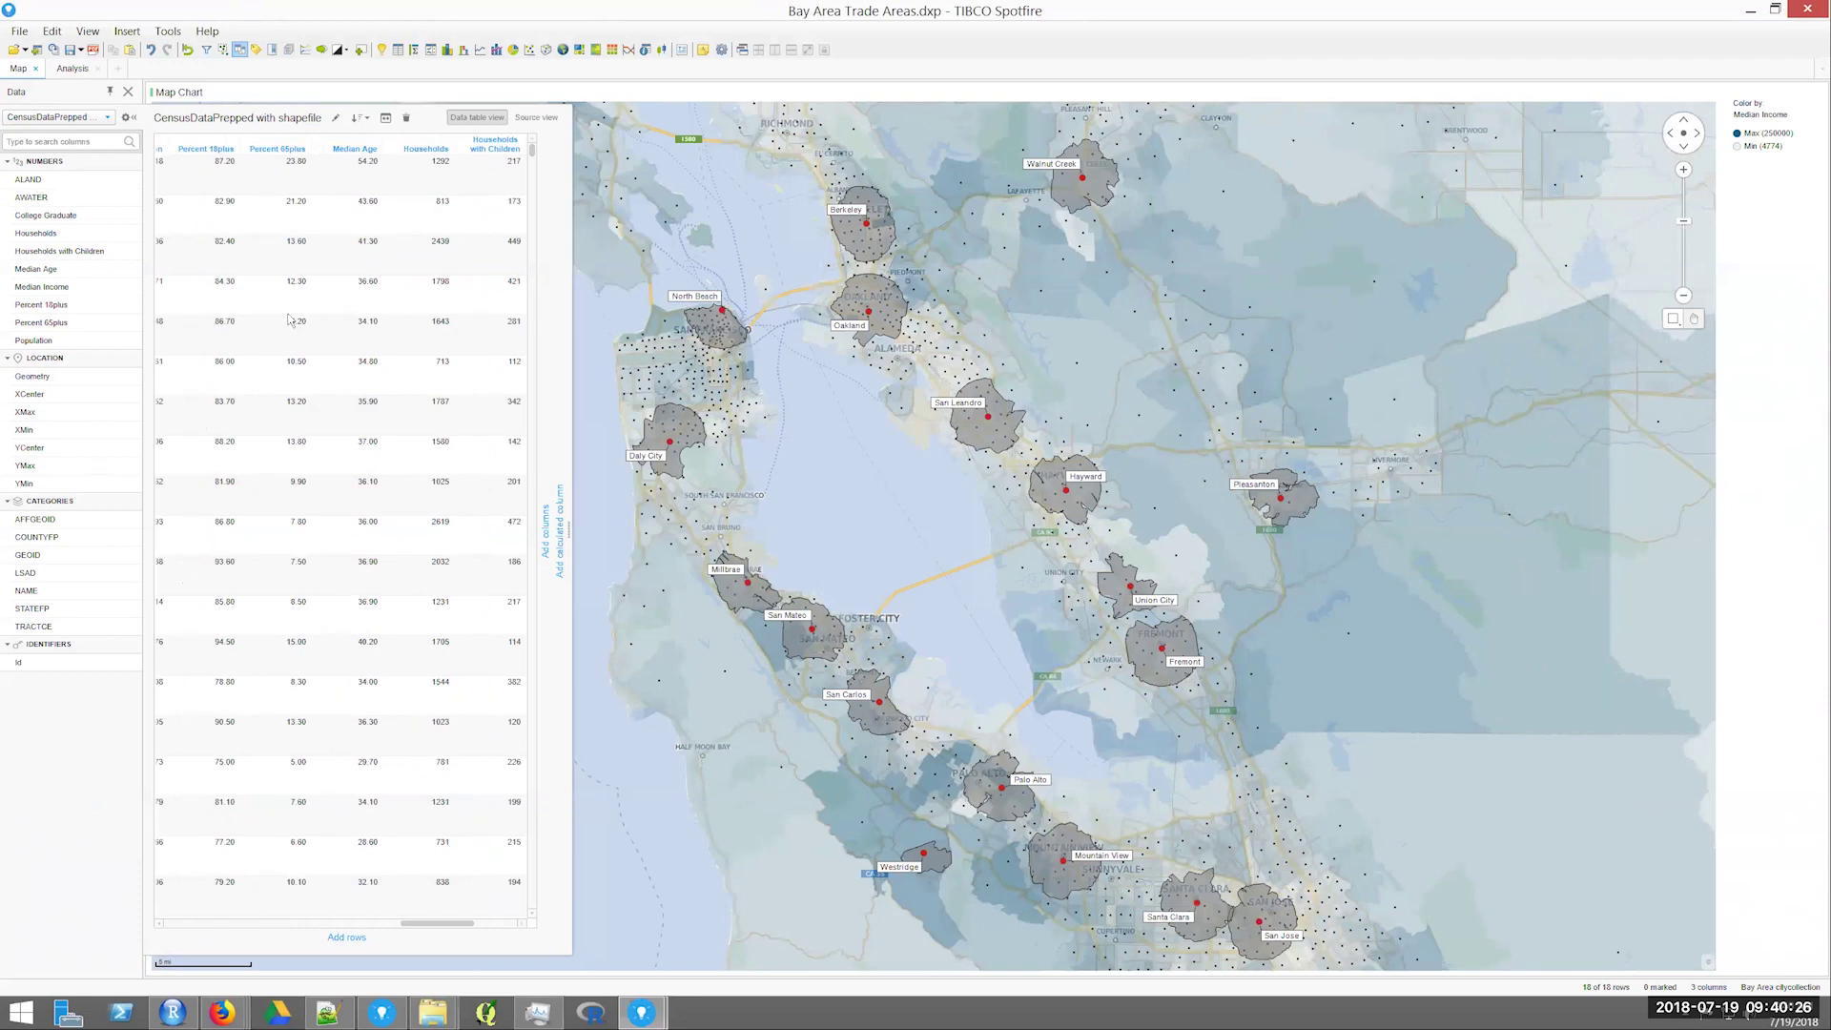
{"action": "scroll", "coordinate": [332, 270], "scroll_direction": "right", "scroll_amount": 4}
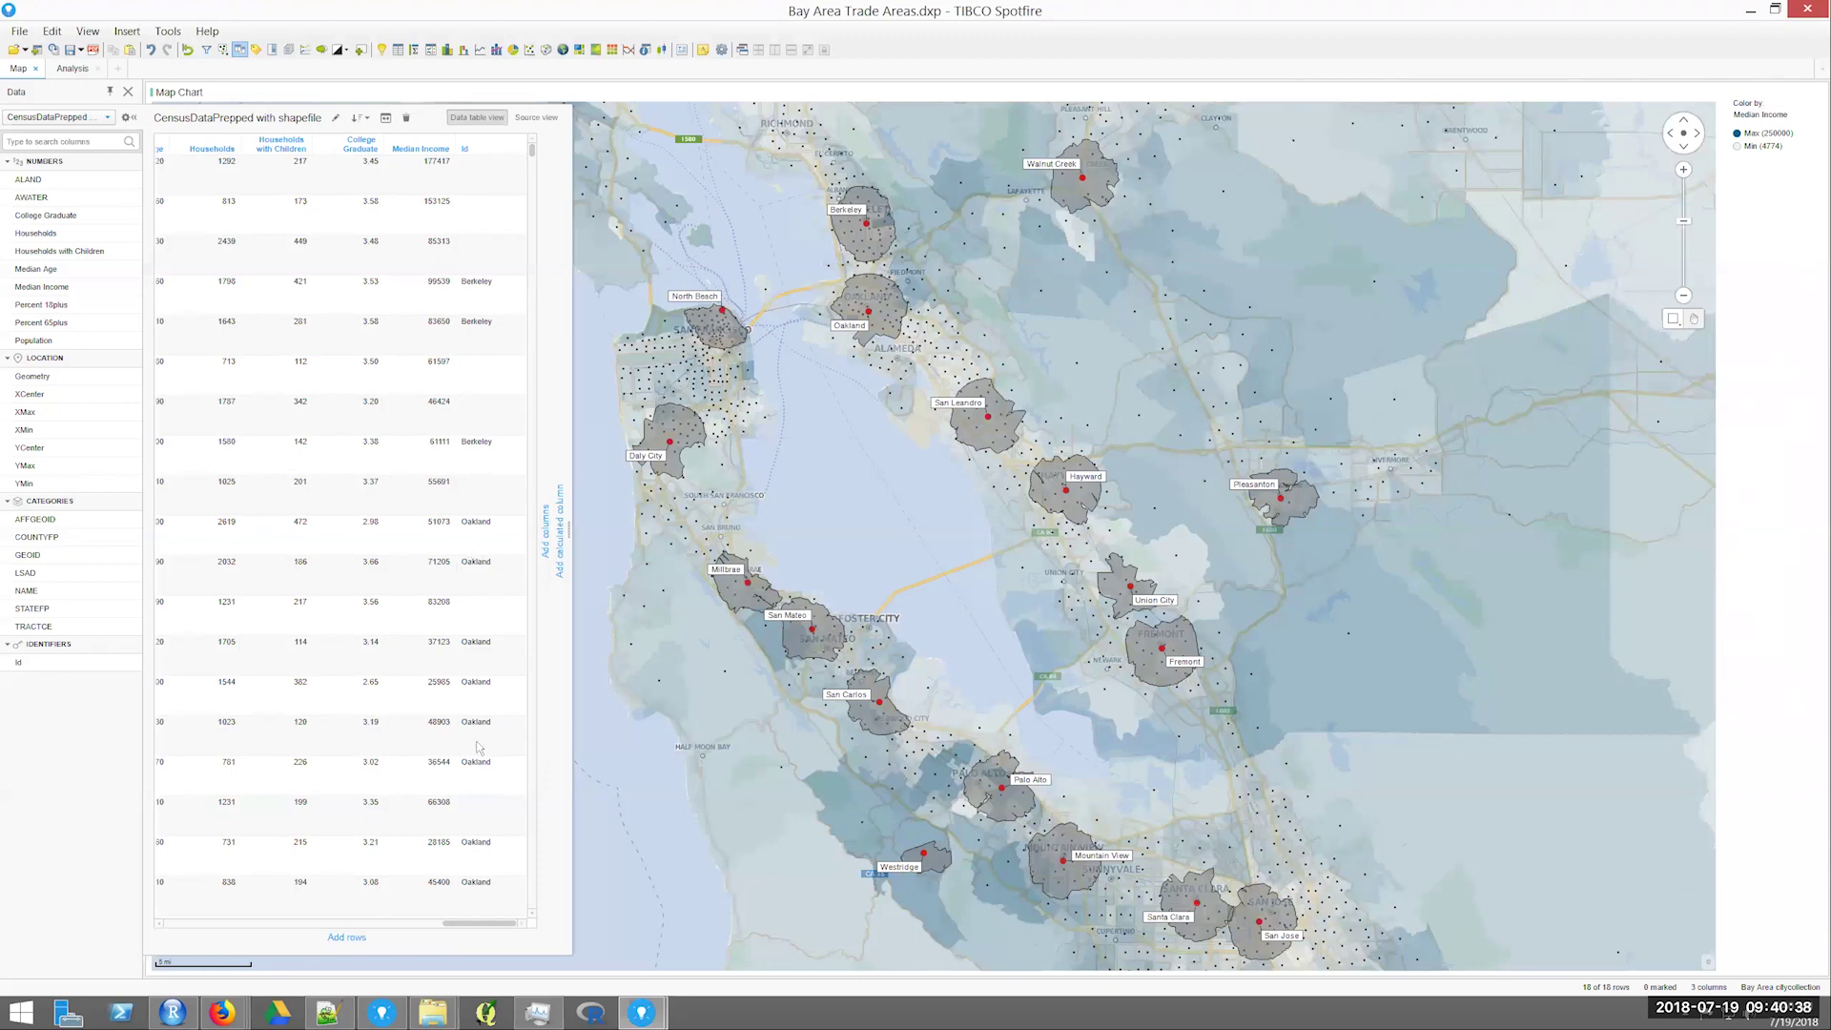
{"action": "scroll", "coordinate": [479, 749], "scroll_direction": "down", "scroll_amount": 1}
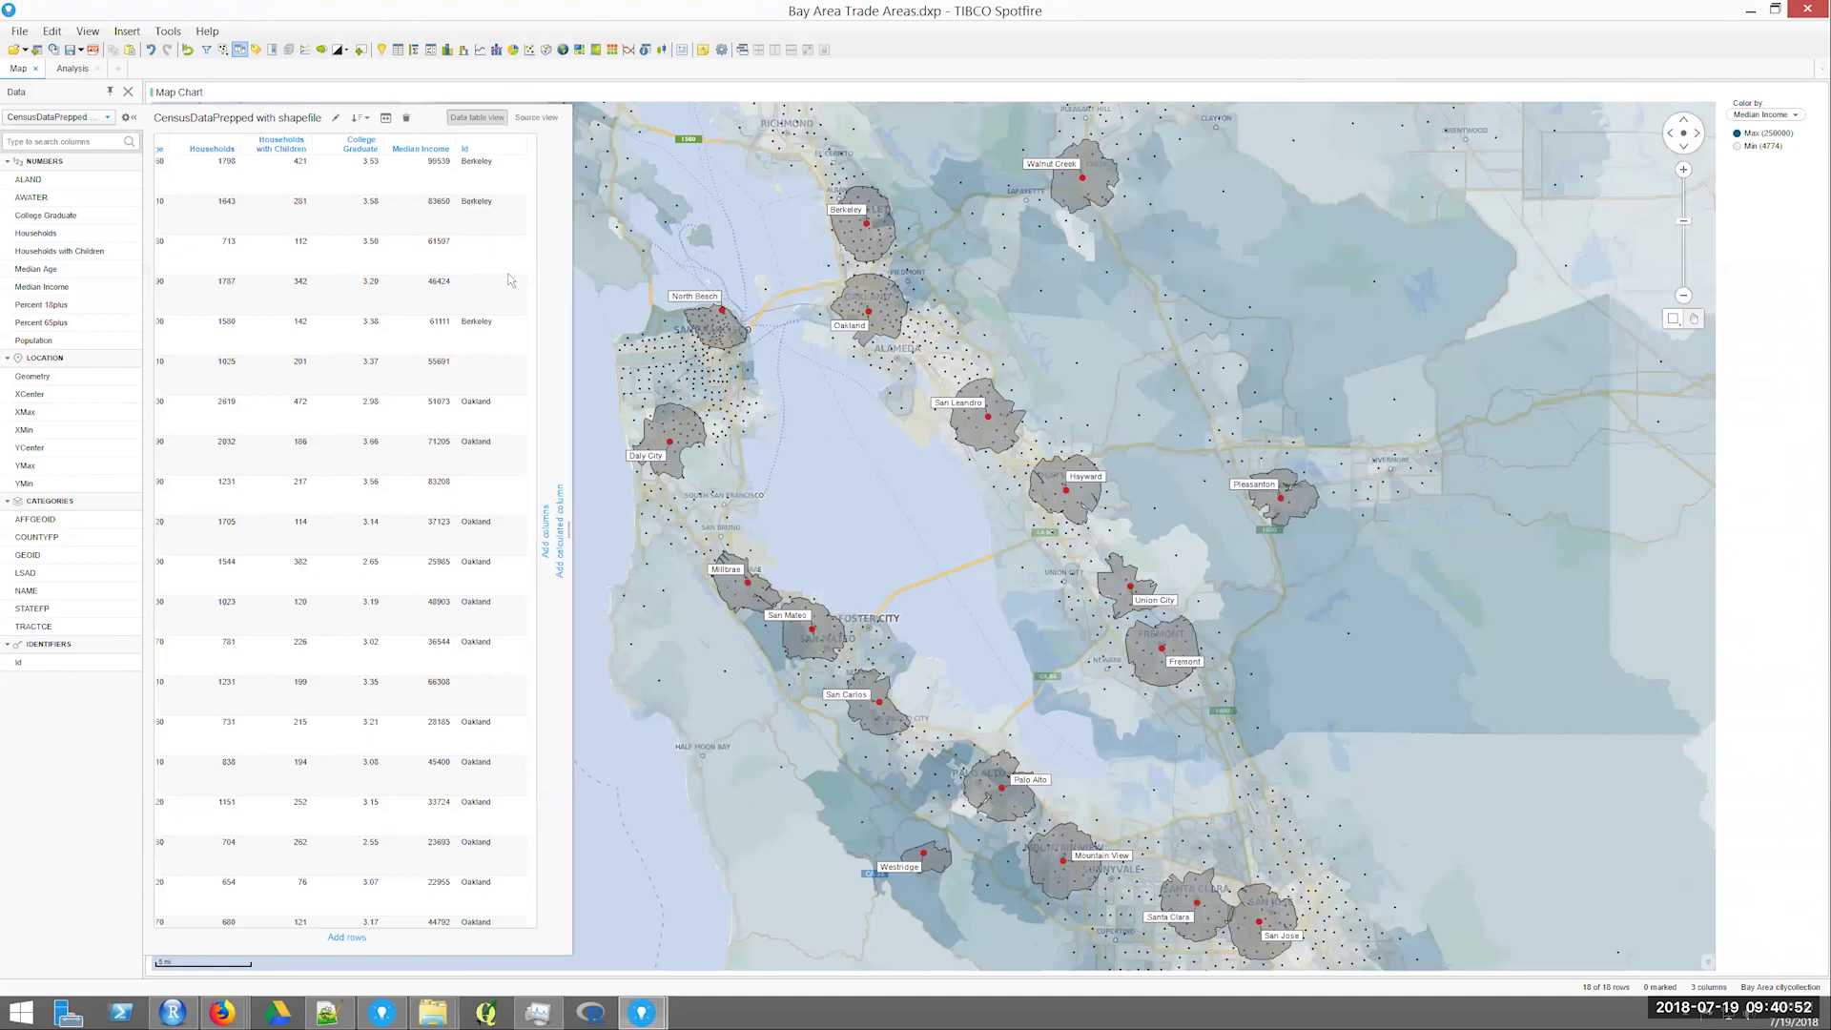
{"action": "left_click", "coordinate": [131, 116]}
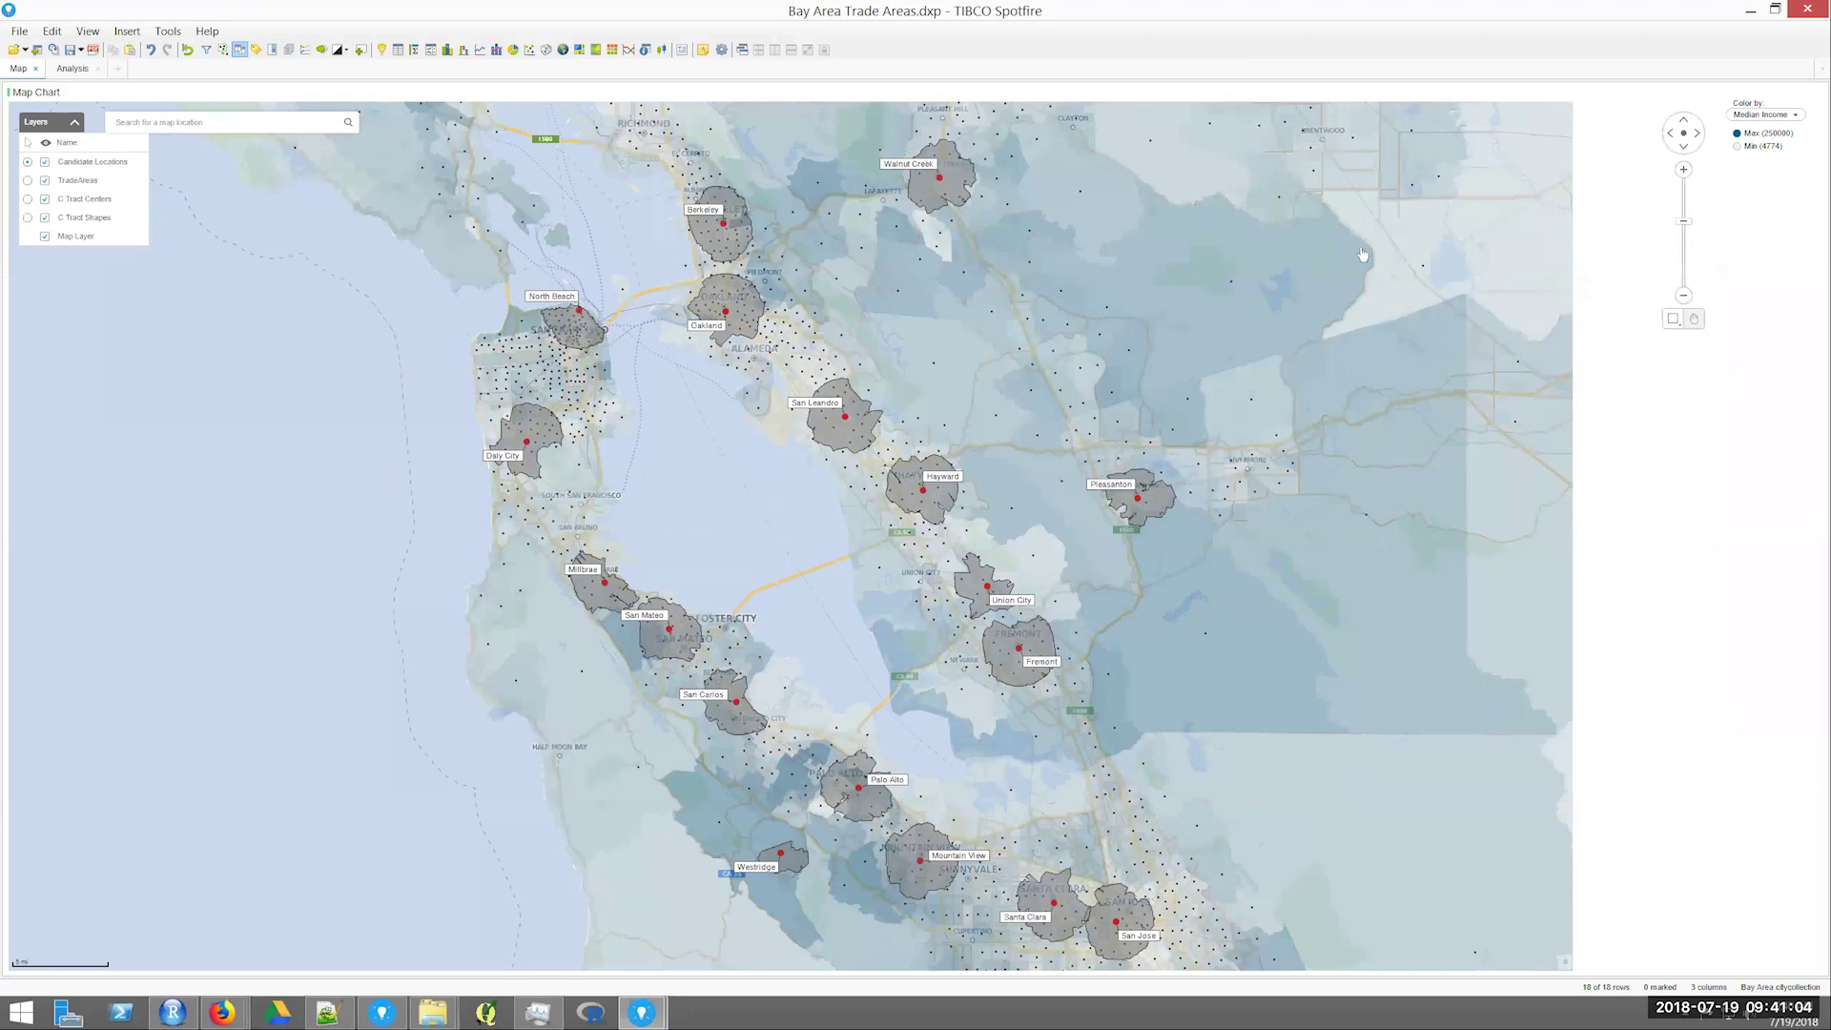
On the Analysis page, filter tracts to a middle income range, college from about 2.03 and median age up to about 50.43.
{"action": "key", "text": "ctrl+Tab"}
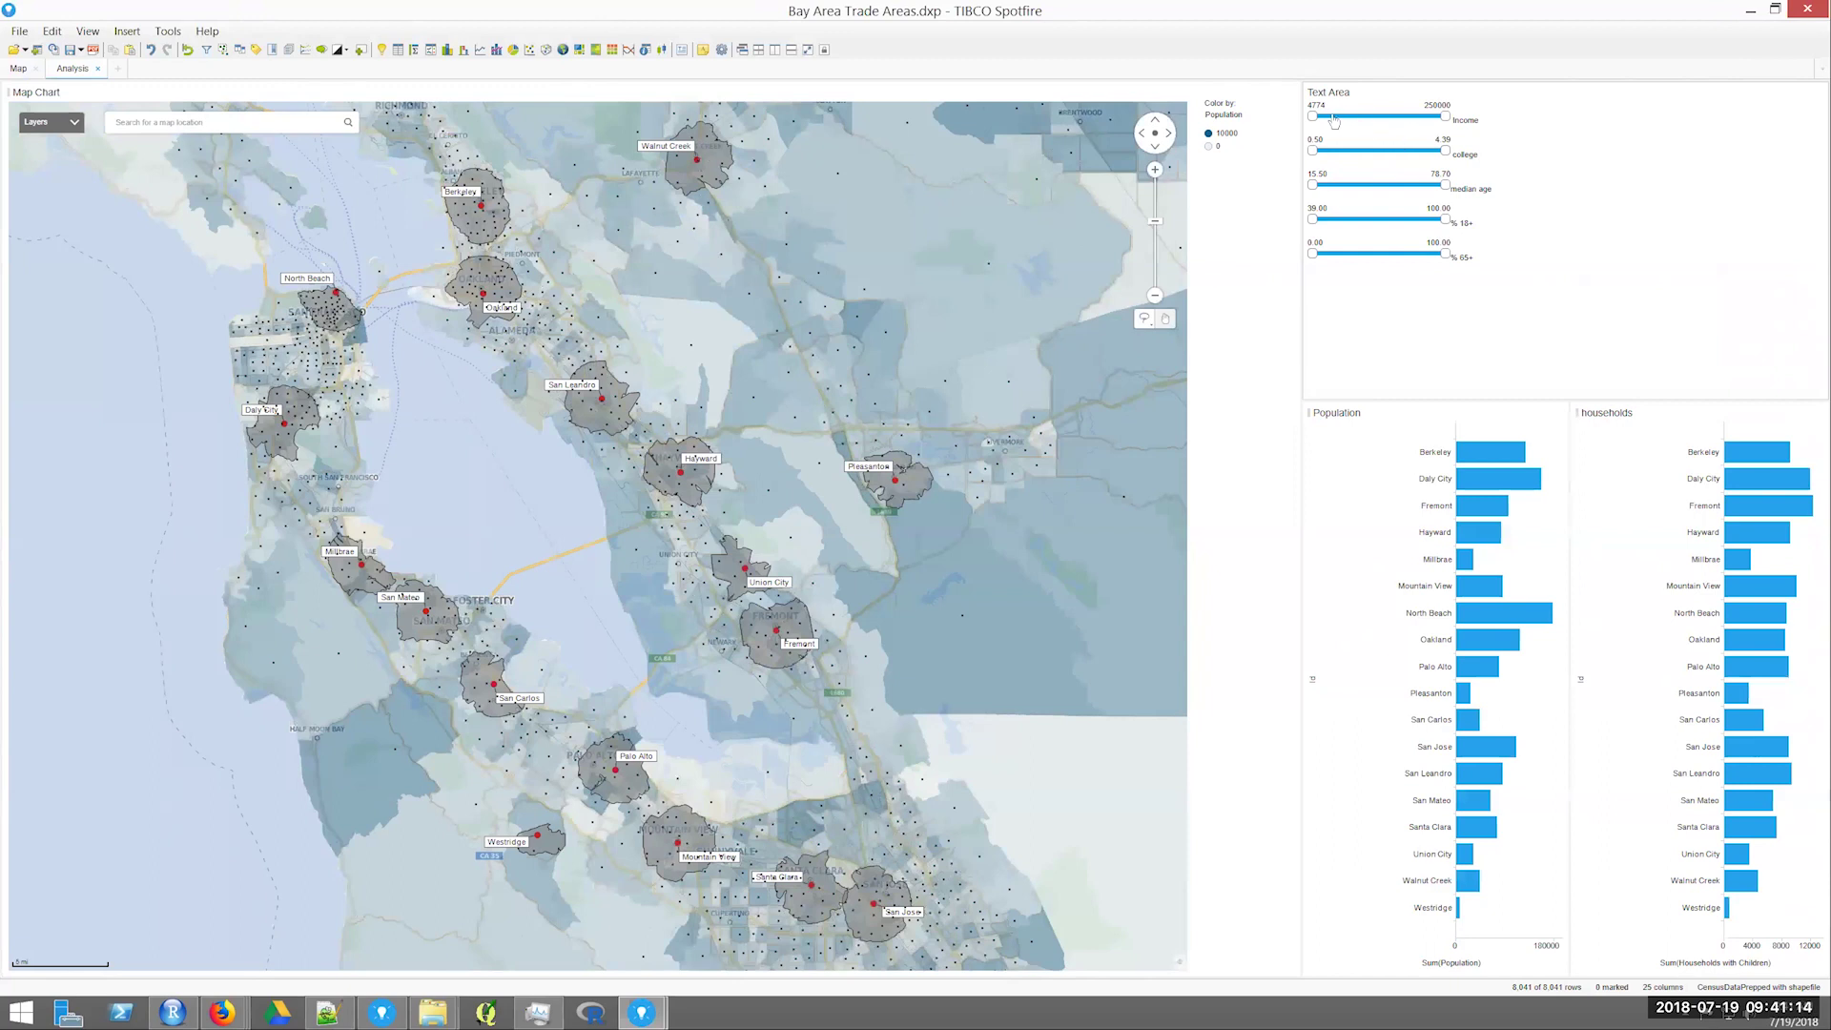
{"action": "left_click_drag", "start_coordinate": [1314, 116], "coordinate": [1399, 122]}
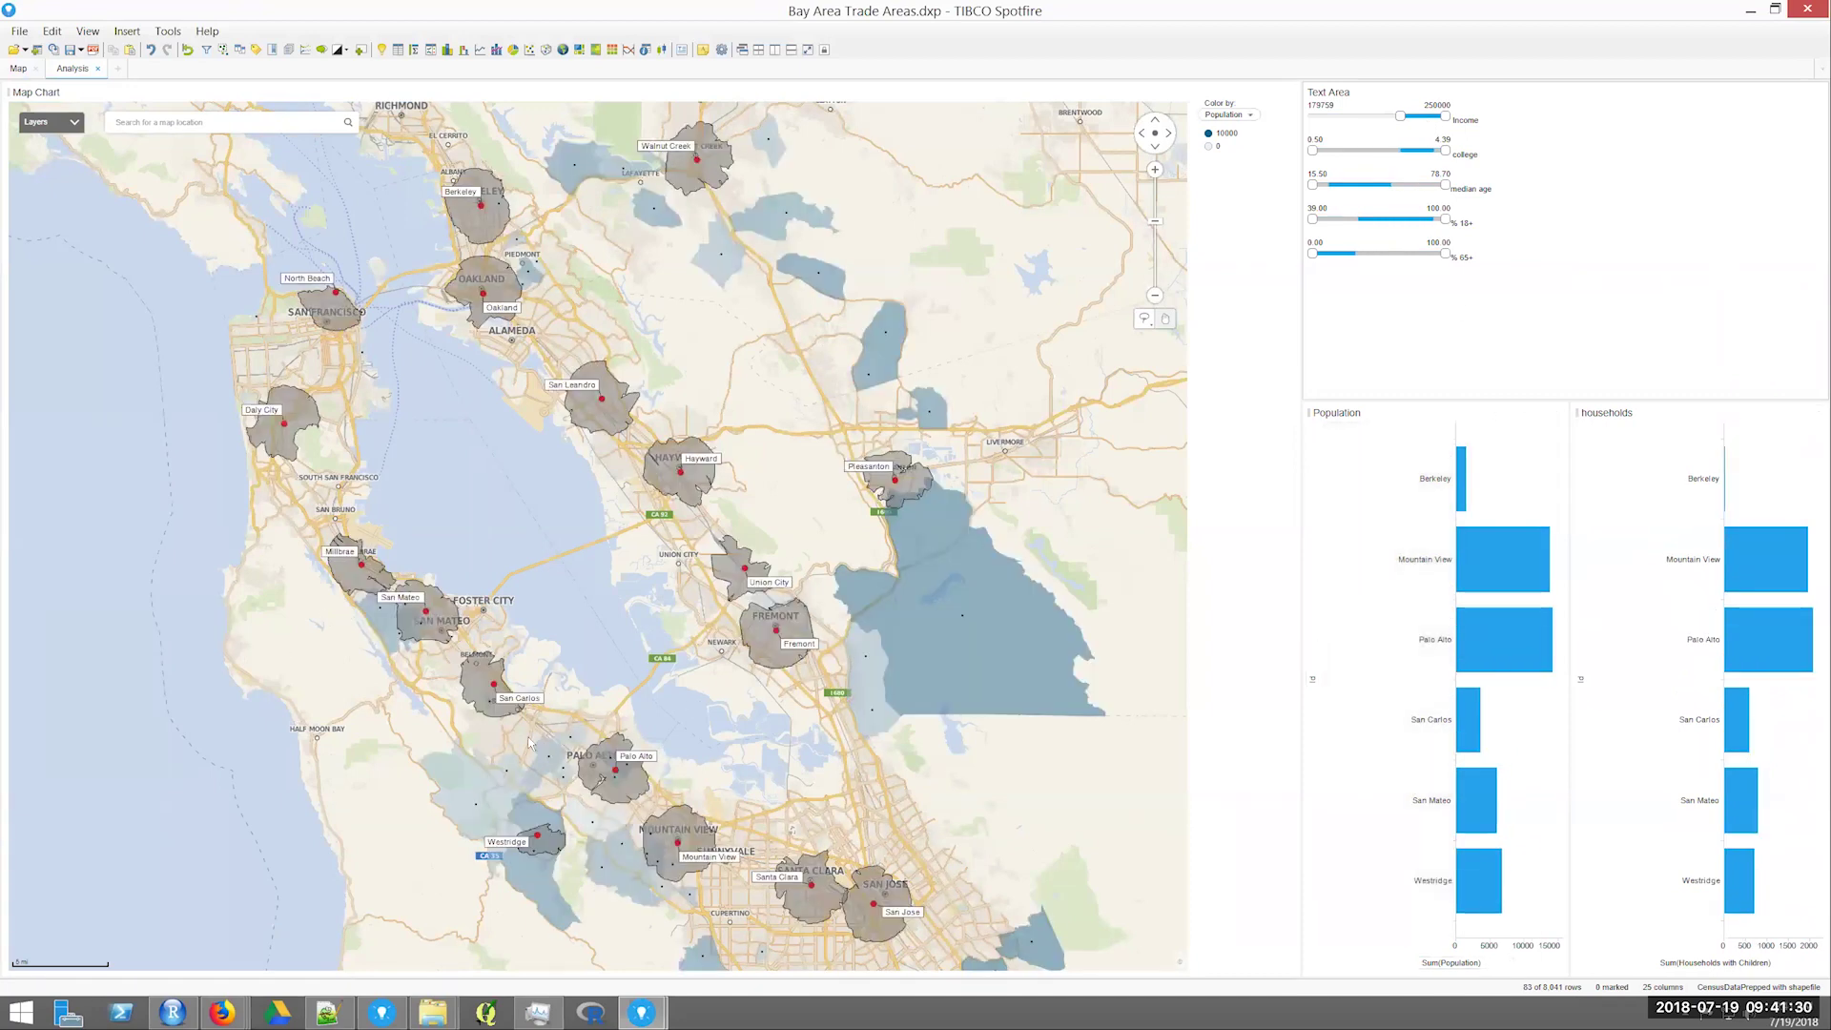
{"action": "mouse_move", "coordinate": [1422, 116]}
{"action": "left_mouse_down"}
{"action": "mouse_move", "coordinate": [1361, 118]}
{"action": "mouse_move", "coordinate": [1413, 122]}
{"action": "left_mouse_up"}
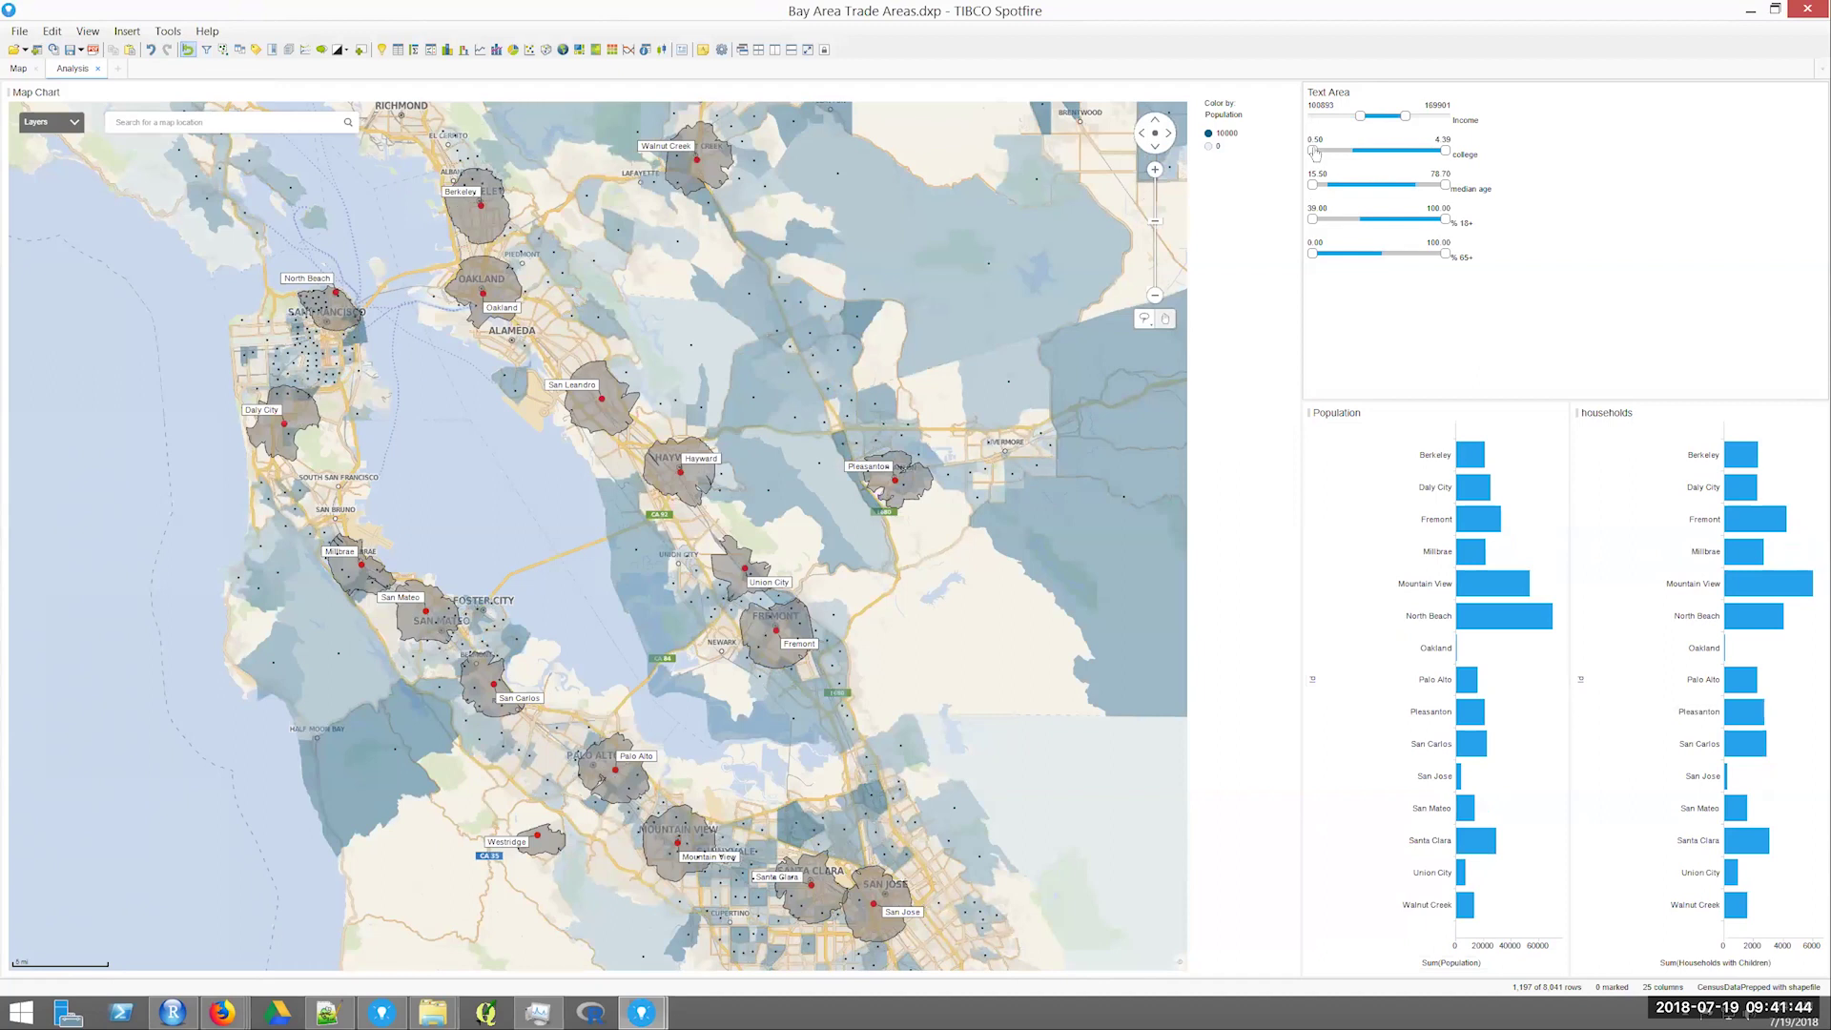
{"action": "left_click_drag", "start_coordinate": [1349, 156], "coordinate": [1389, 187]}
{"action": "left_click_drag", "start_coordinate": [1313, 116], "coordinate": [1372, 117]}
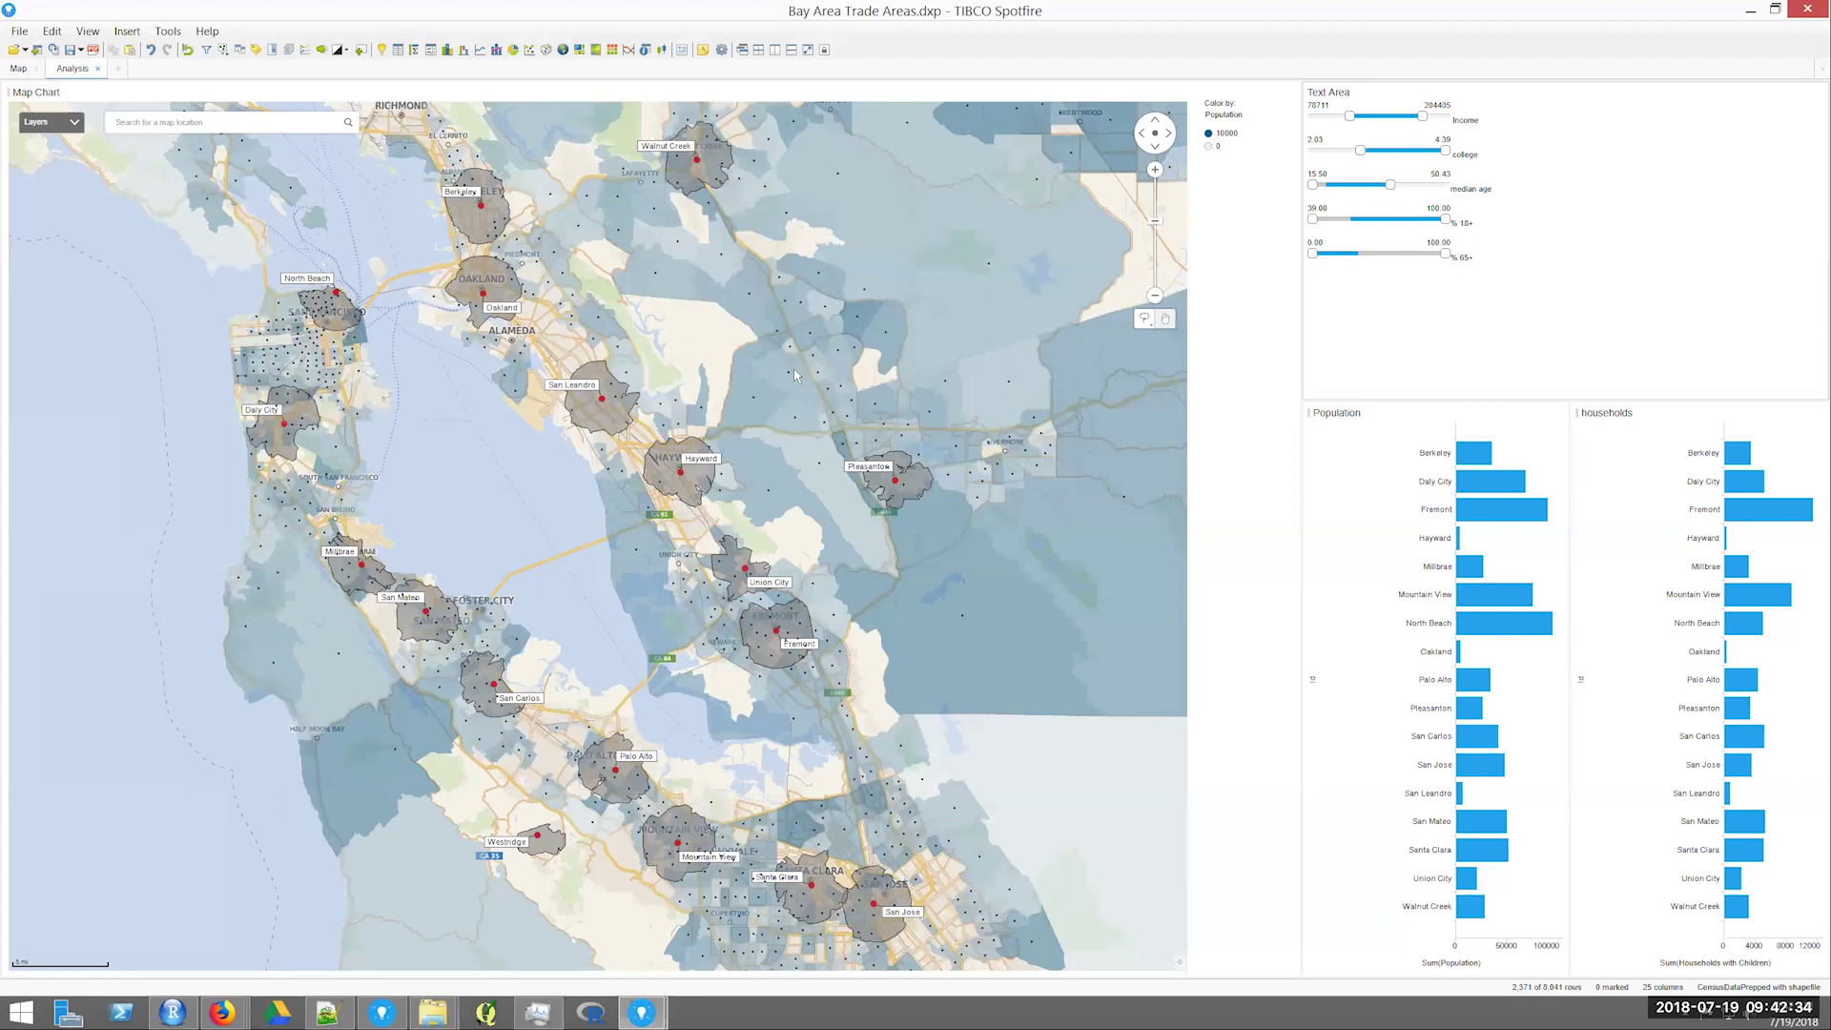
Switch to the Google Slides presentation in Firefox and advance to the GeoAnalytics Demos - Takeaways slide.
{"action": "key", "text": "alt+Tab"}
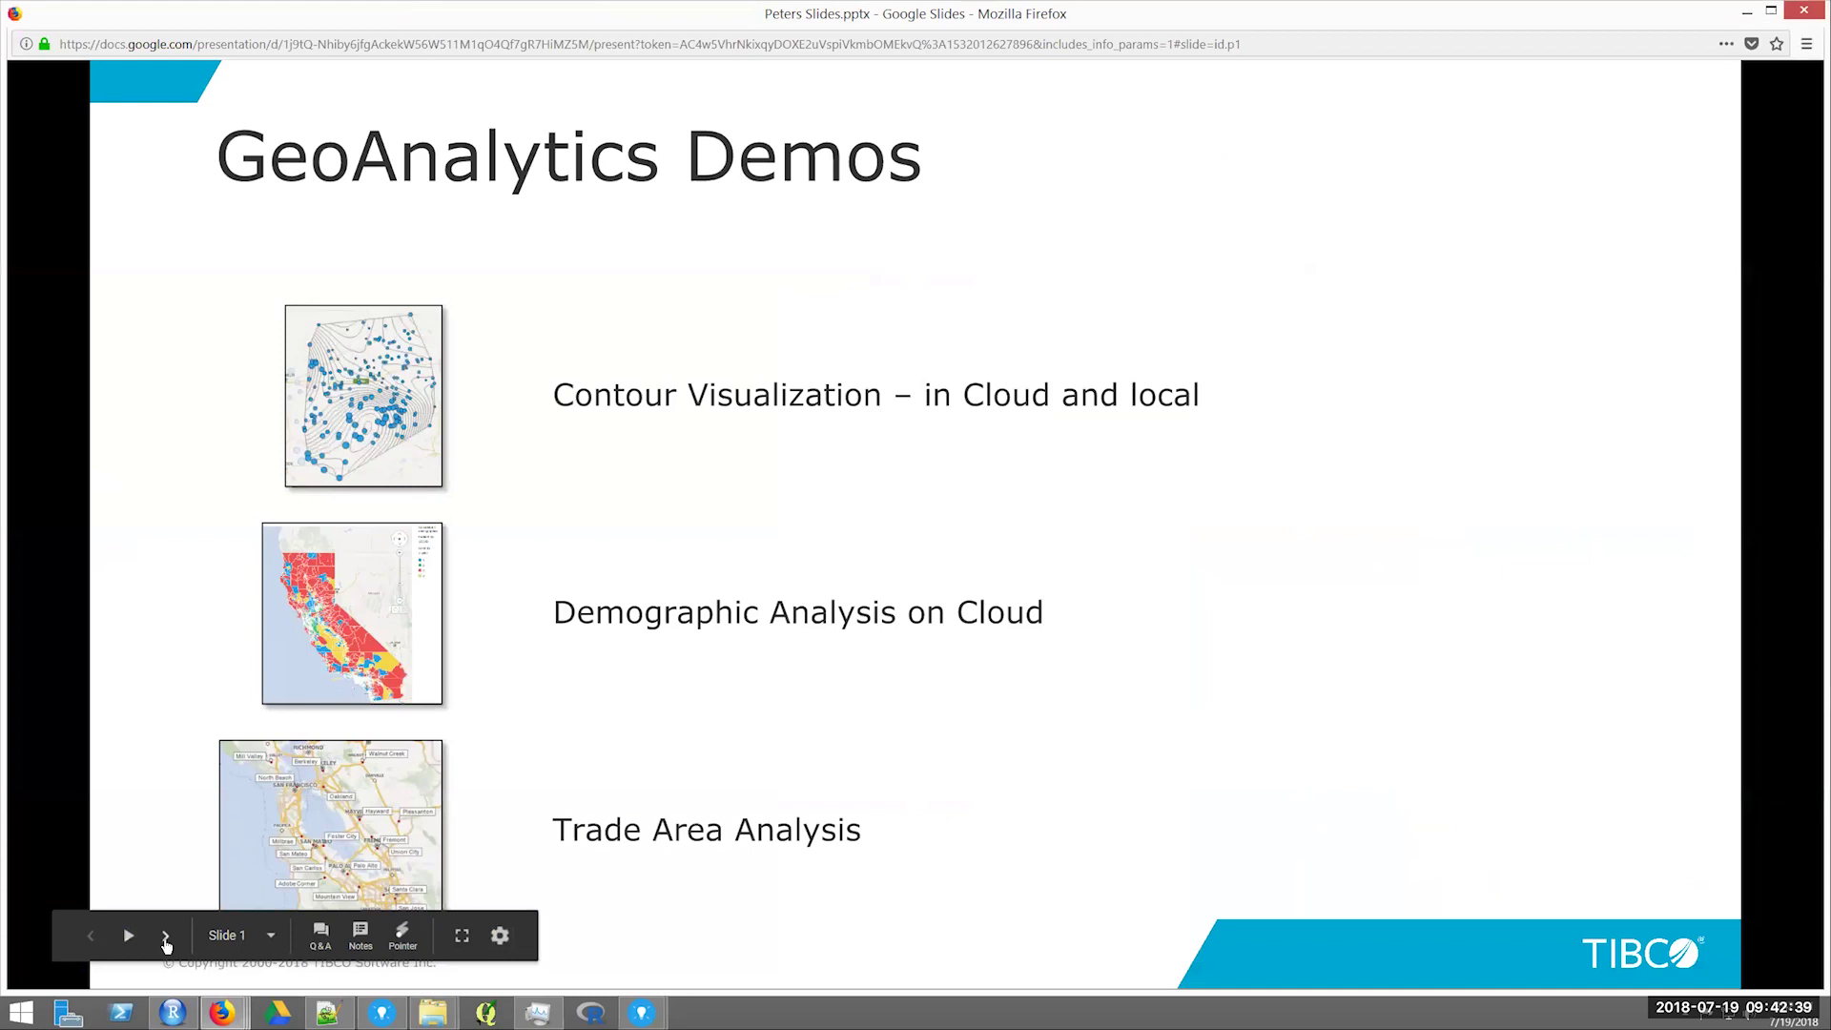
{"action": "left_click", "coordinate": [166, 938]}
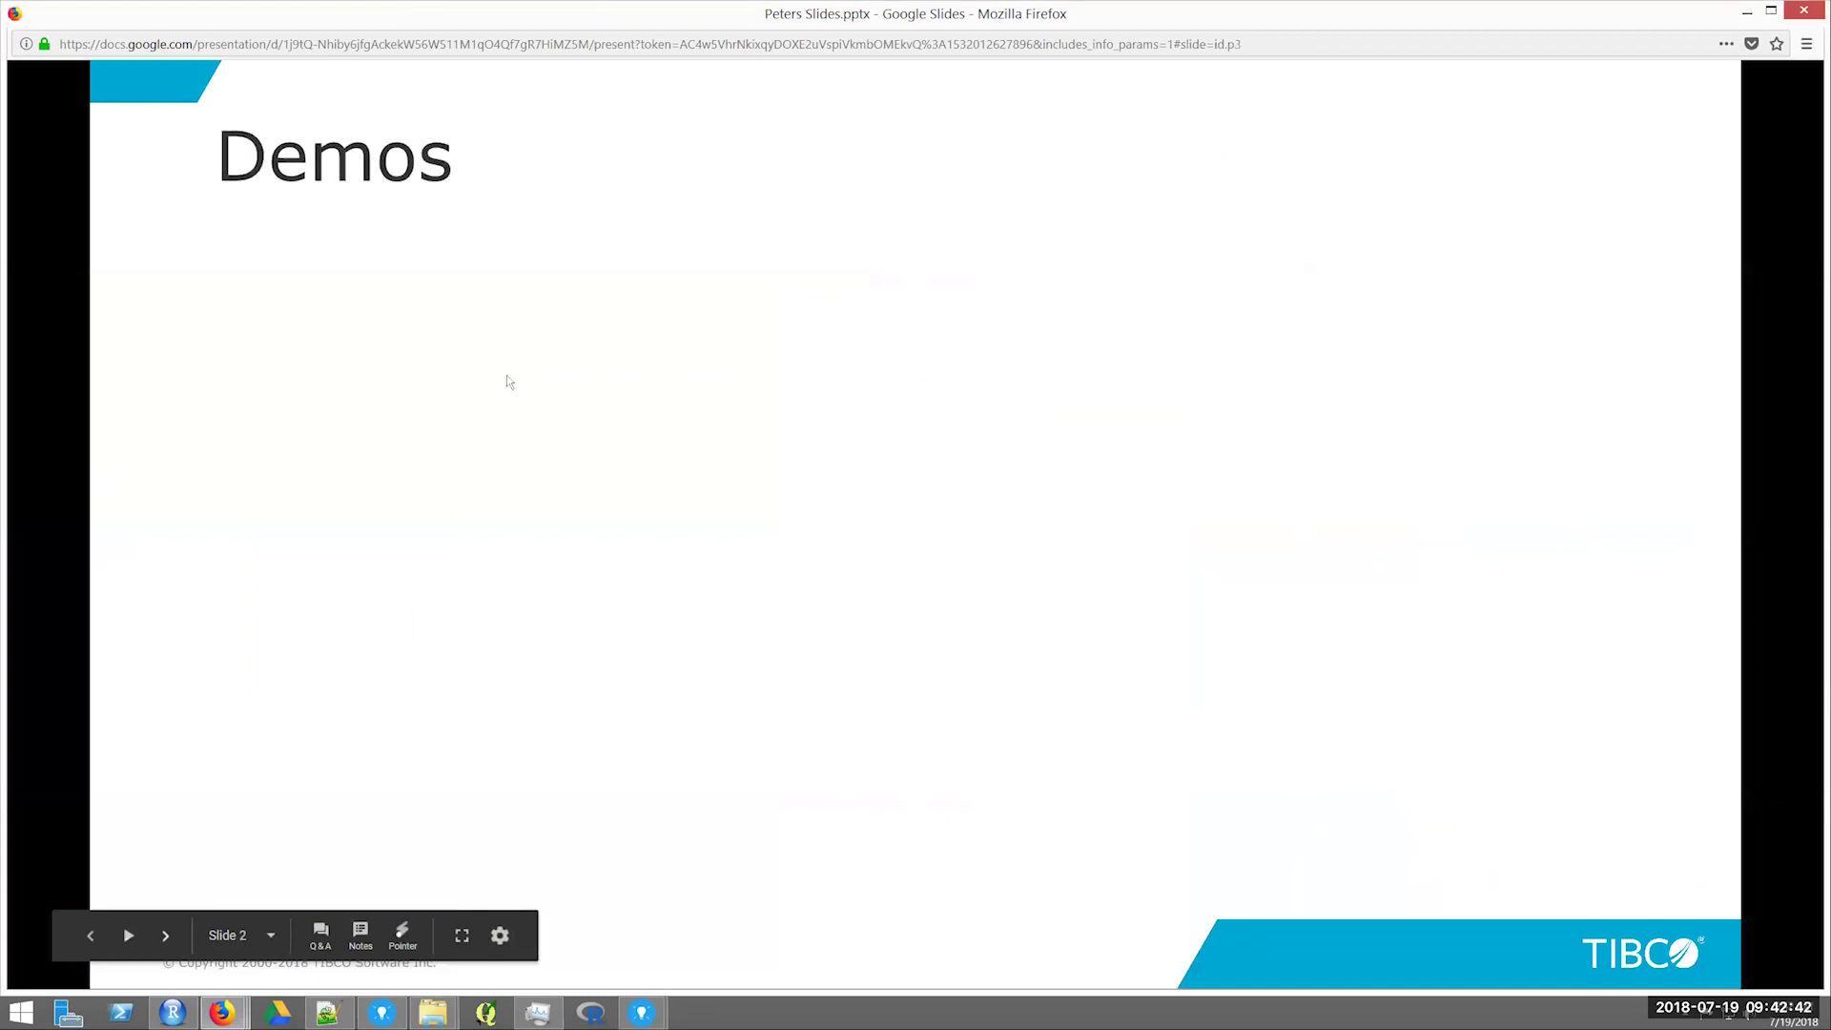
{"action": "left_click", "coordinate": [624, 372]}
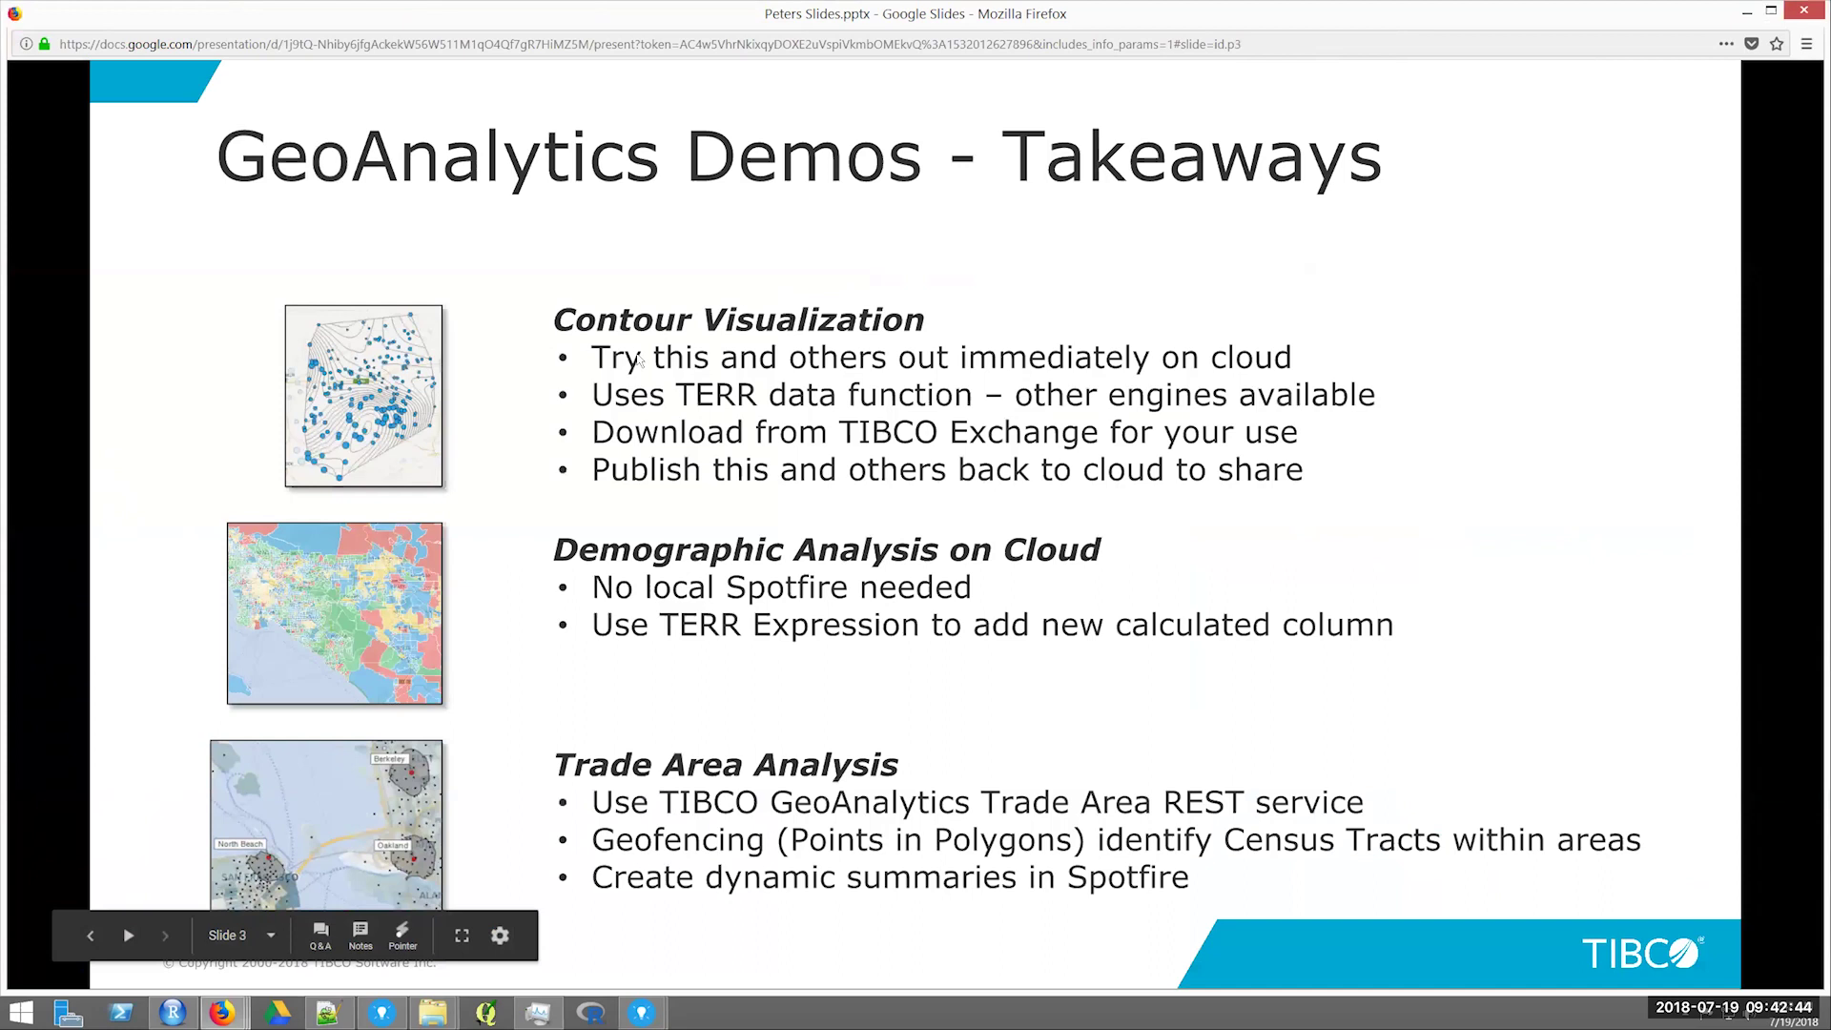